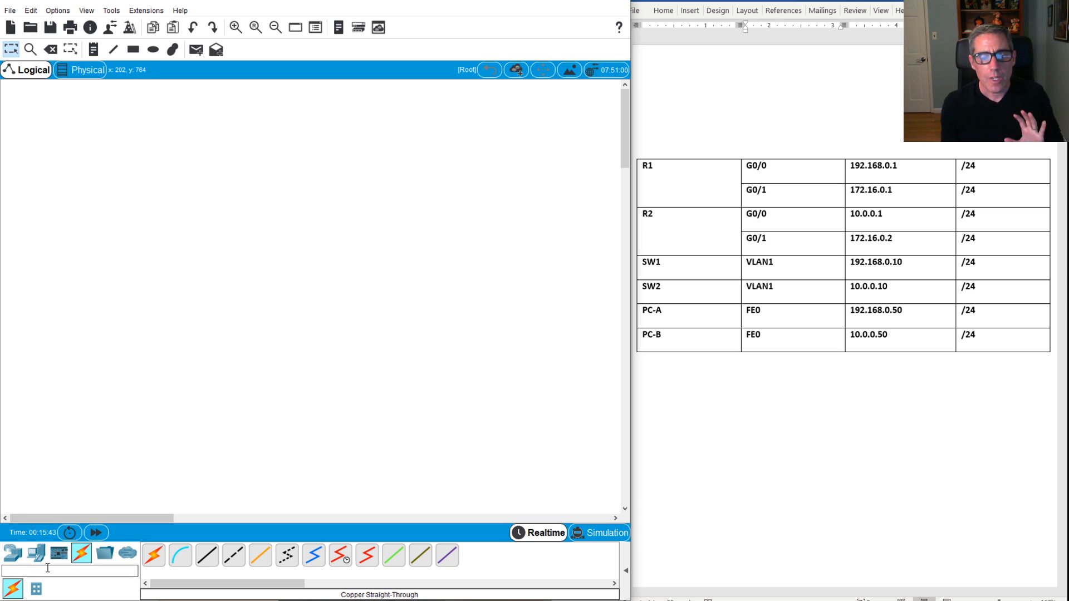
Step: Place two 1941 routers, Router0 and Router1, side by side on the canvas
left_click(20, 557)
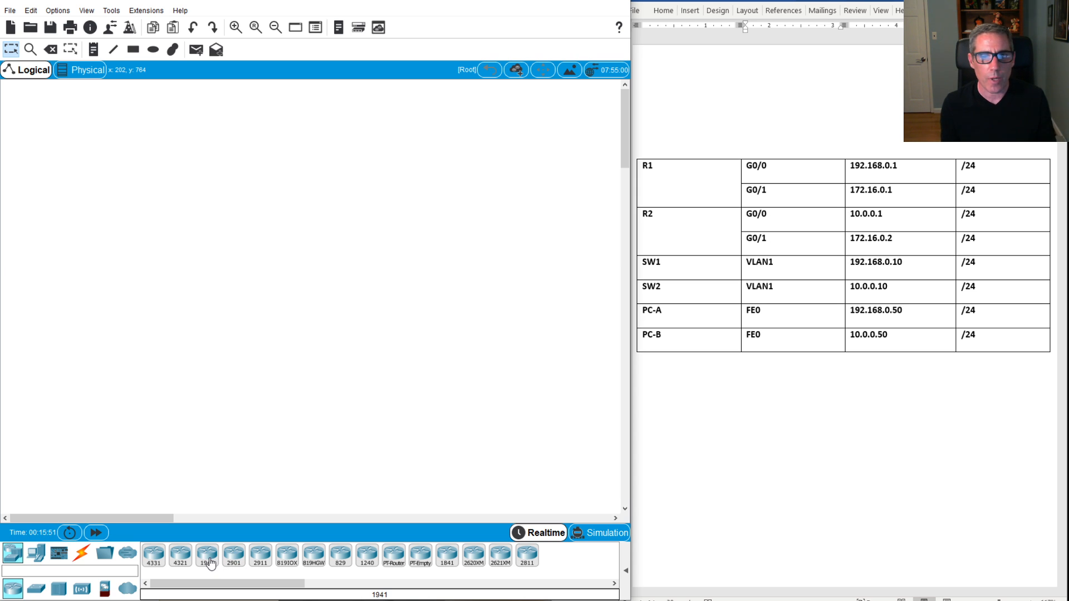
left_click_drag(210, 564, 206, 411)
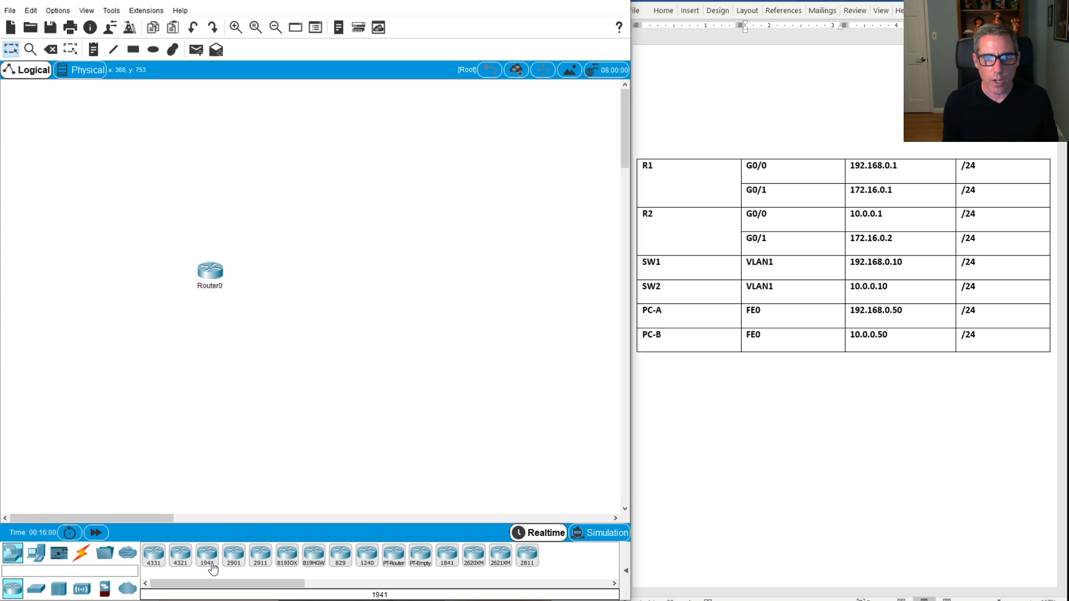
left_click_drag(210, 567, 310, 278)
left_click(307, 282)
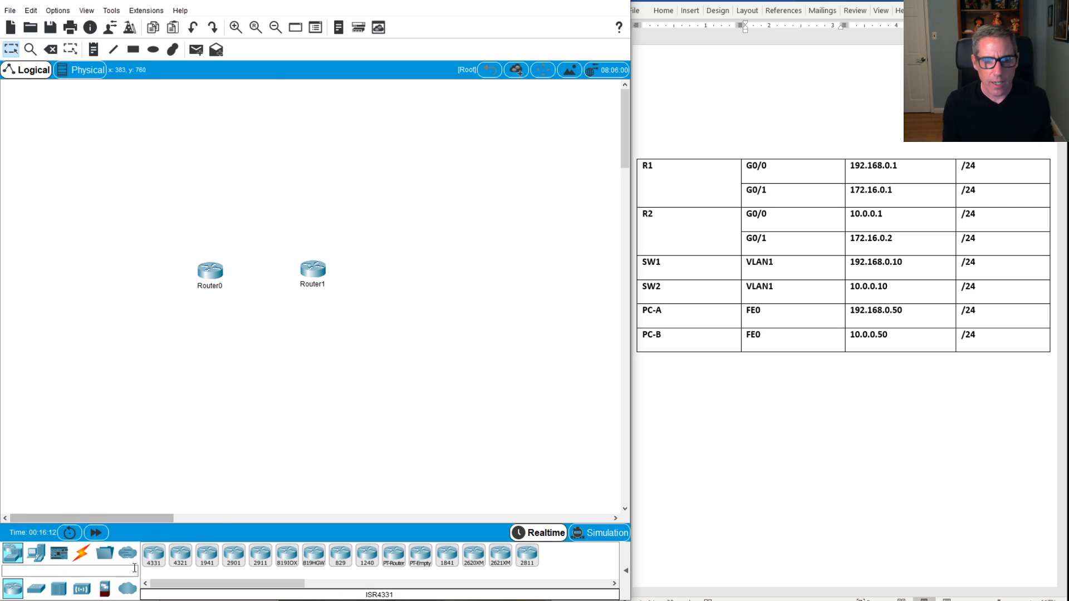
Step: Add two 2960 switches, Switch0 and Switch1, below the routers
left_click(38, 592)
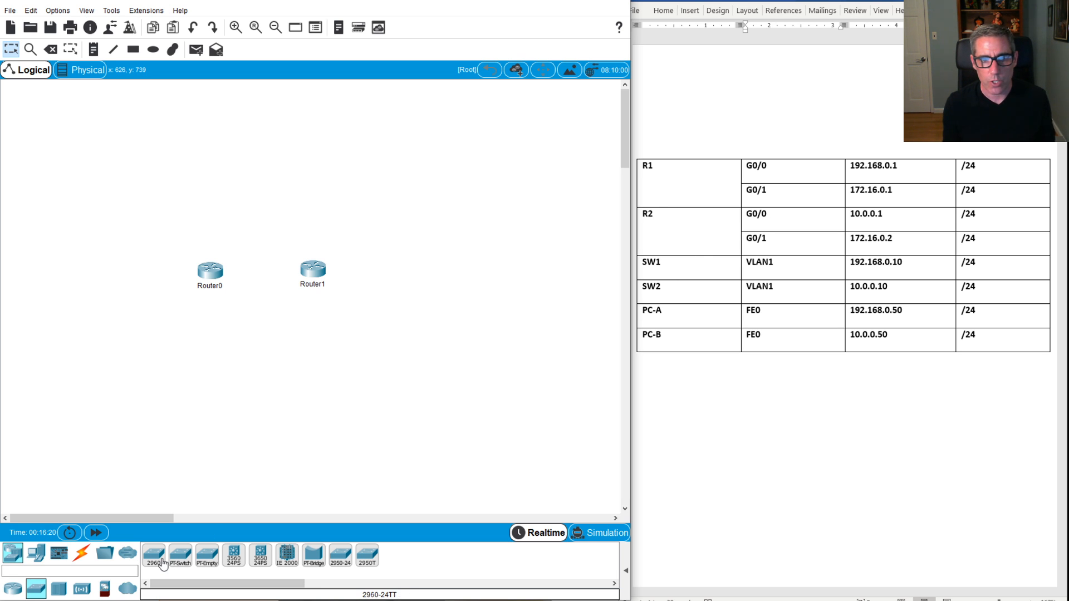
left_click_drag(165, 567, 136, 384)
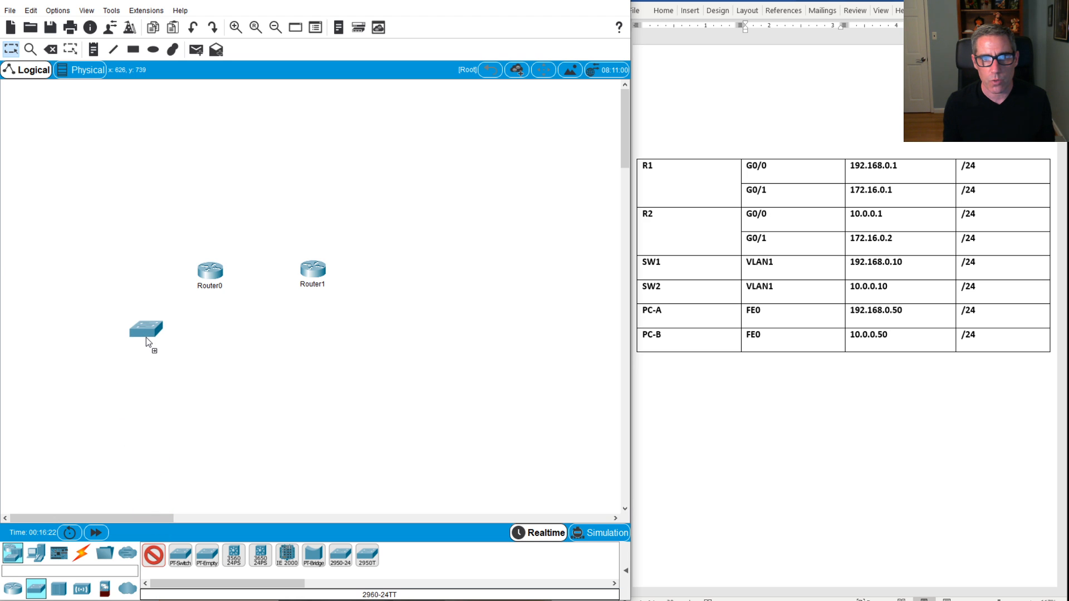
left_click_drag(145, 340, 153, 343)
left_click_drag(160, 564, 367, 362)
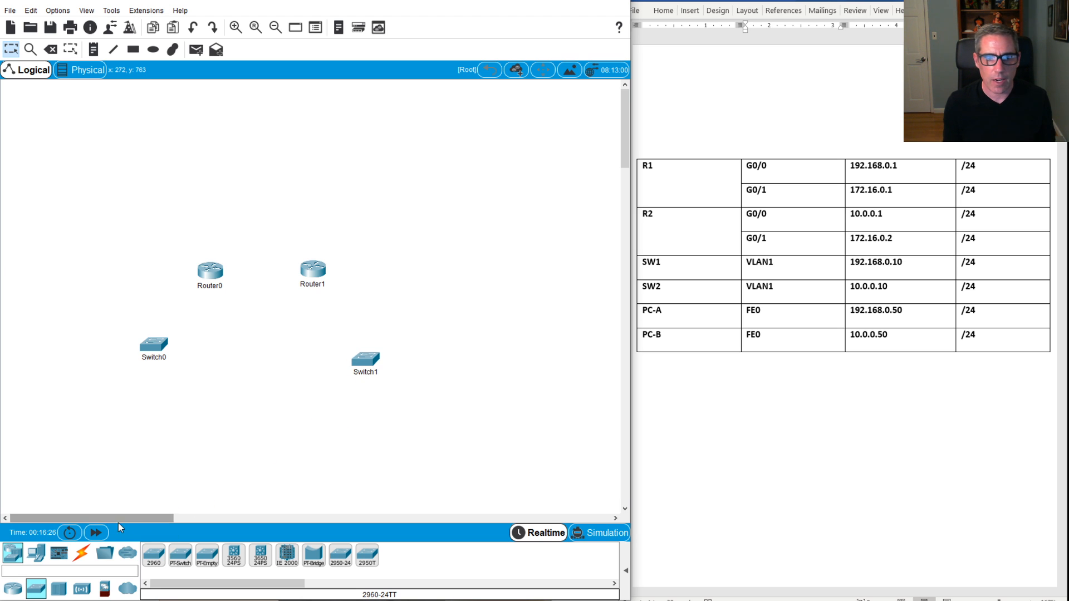
Step: Add PC0 at the lower left and PC1 at the lower right, then select Router0's label
left_click(37, 554)
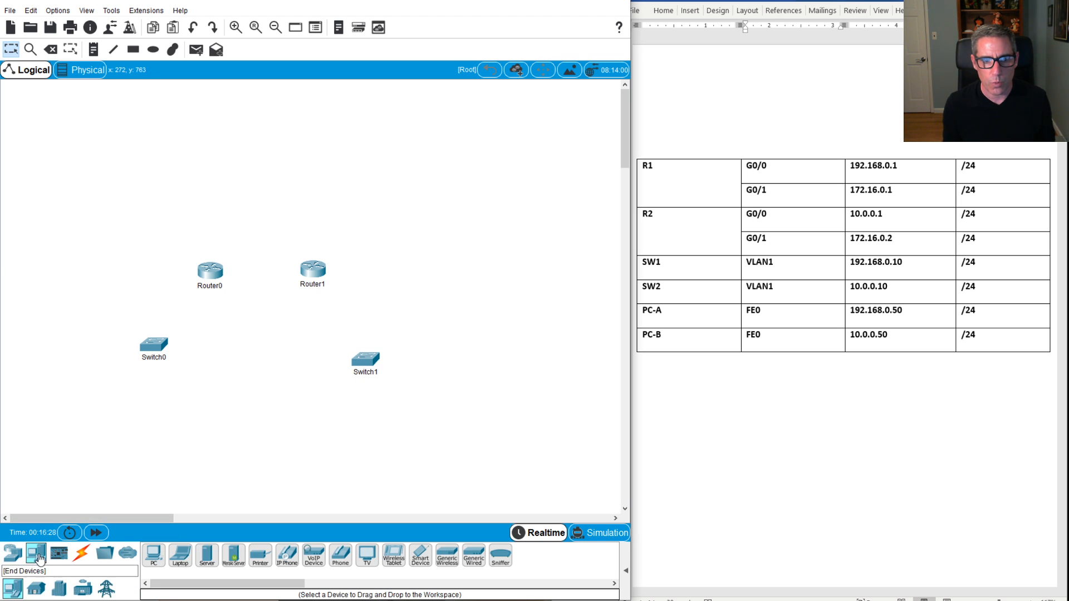
left_click_drag(154, 556, 99, 440)
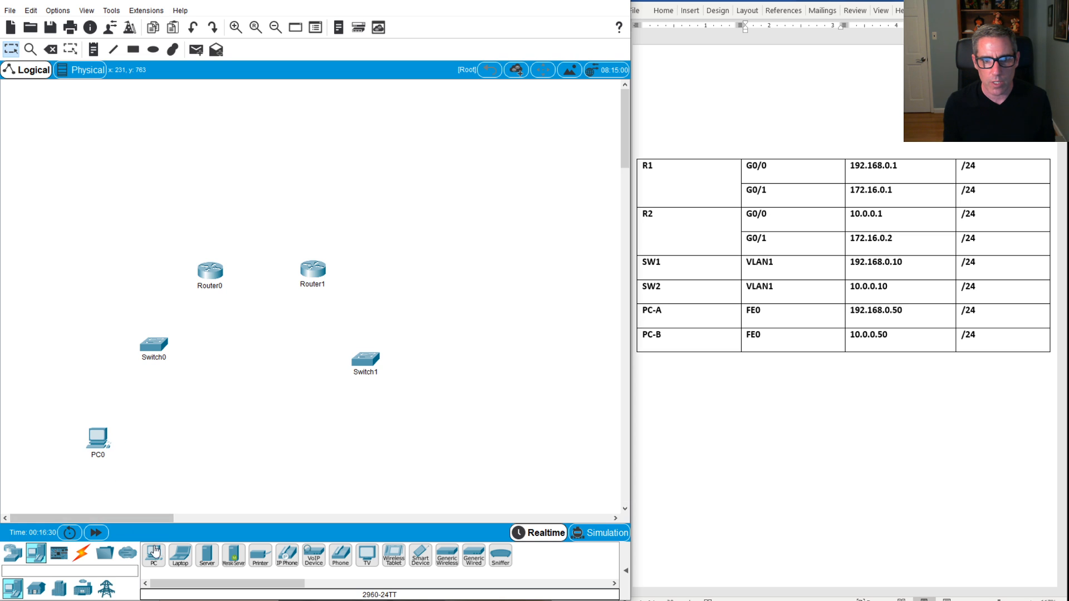
left_click_drag(155, 551, 402, 448)
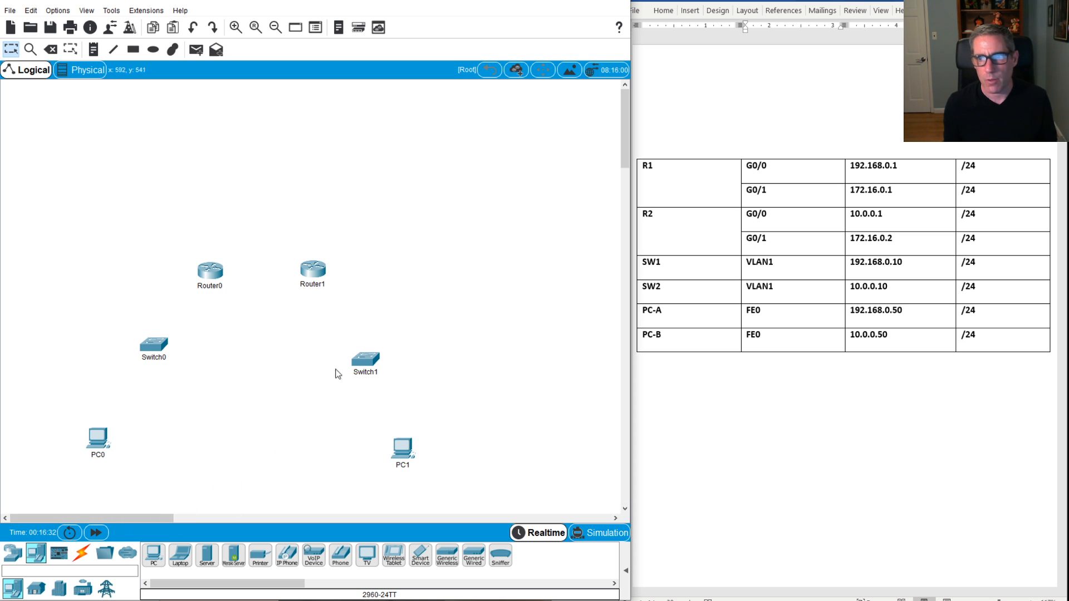
left_click(209, 286)
left_click_drag(226, 287, 190, 288)
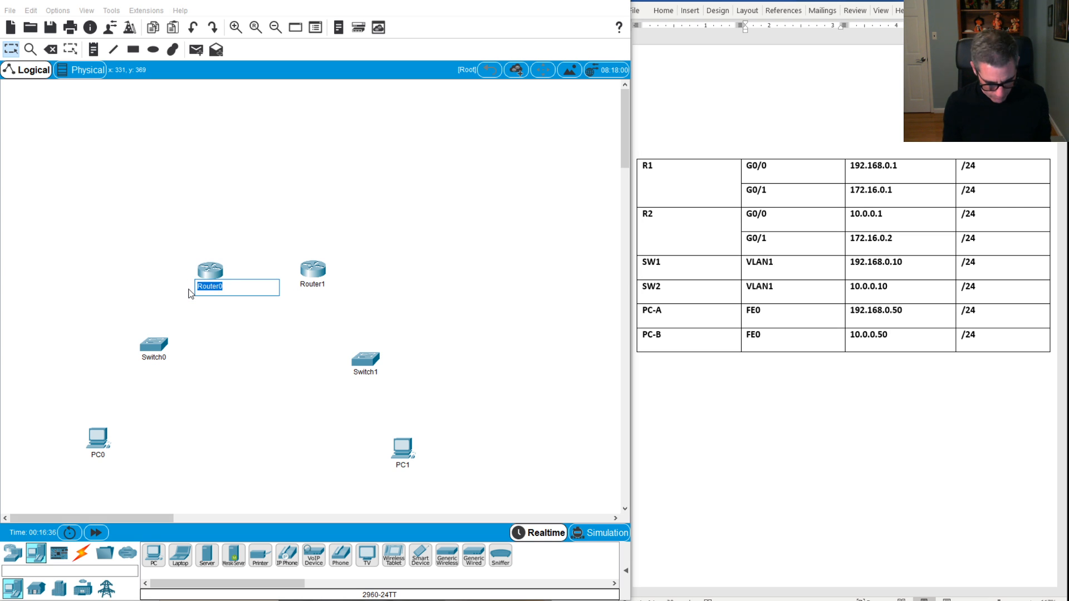
Step: Rename the two routers R1 and R2
type("R1")
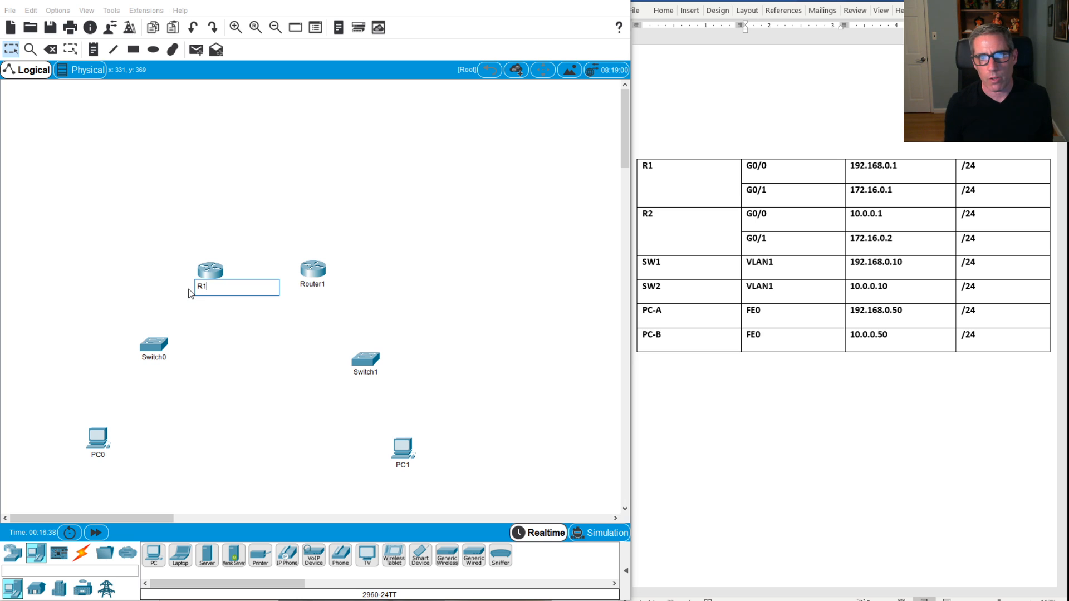
left_click(313, 284)
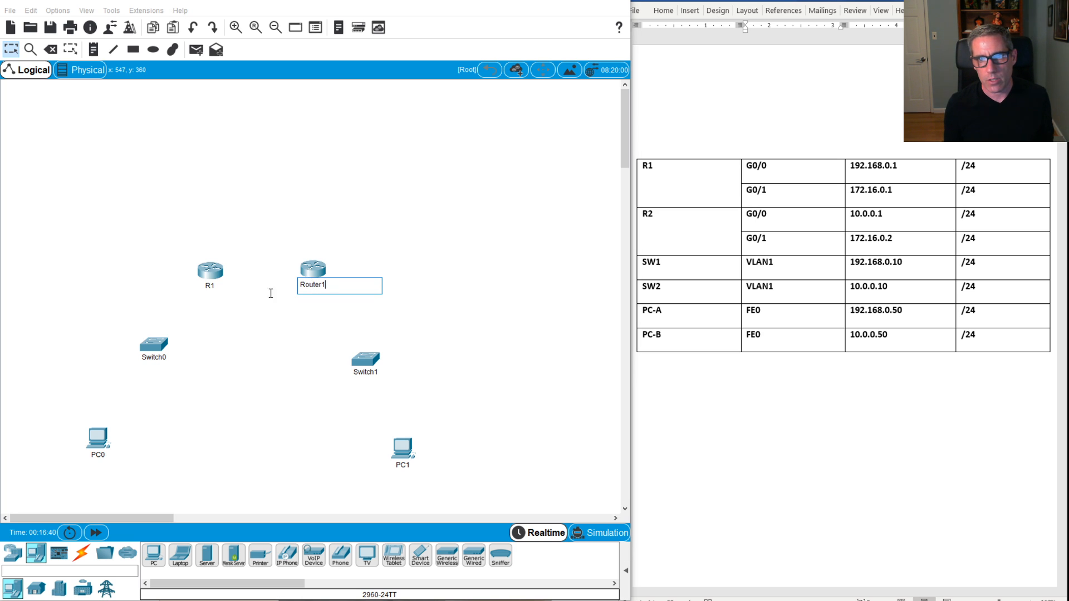
key("BackSpace")
key("BackSpace")
key("BackSpace")
key("BackSpace")
key("BackSpace")
key("BackSpace")
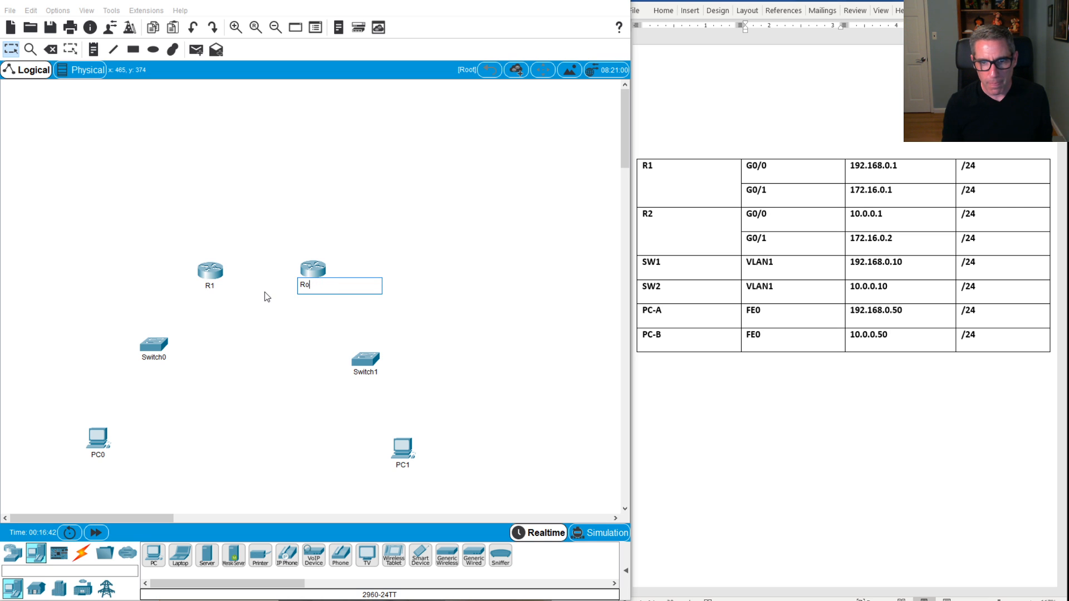
type("2")
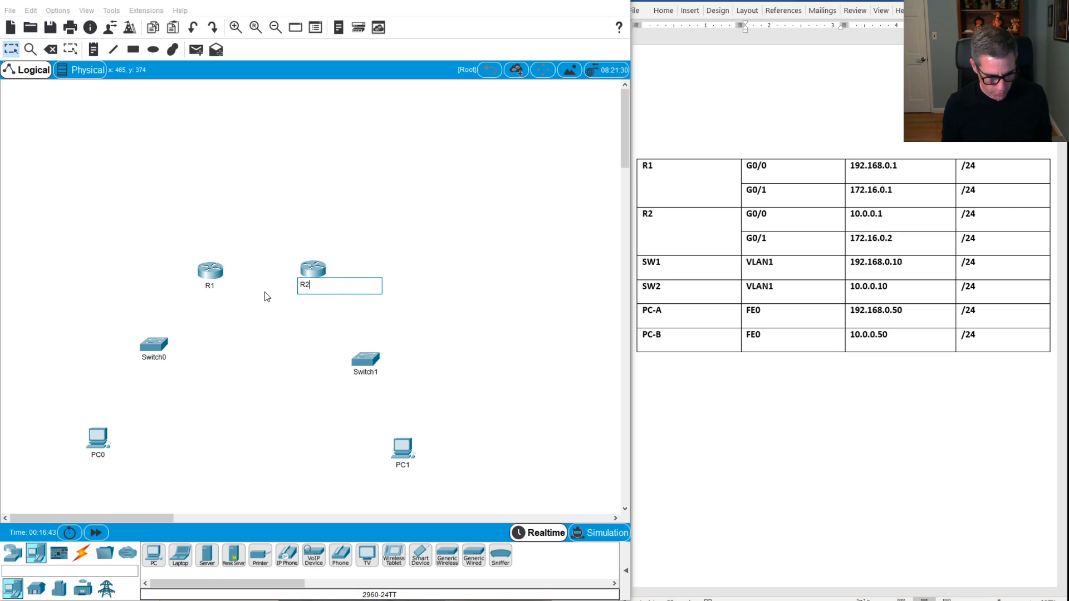
left_click(235, 349)
Step: Rename the two switches SW1 and SW2
left_click(154, 357)
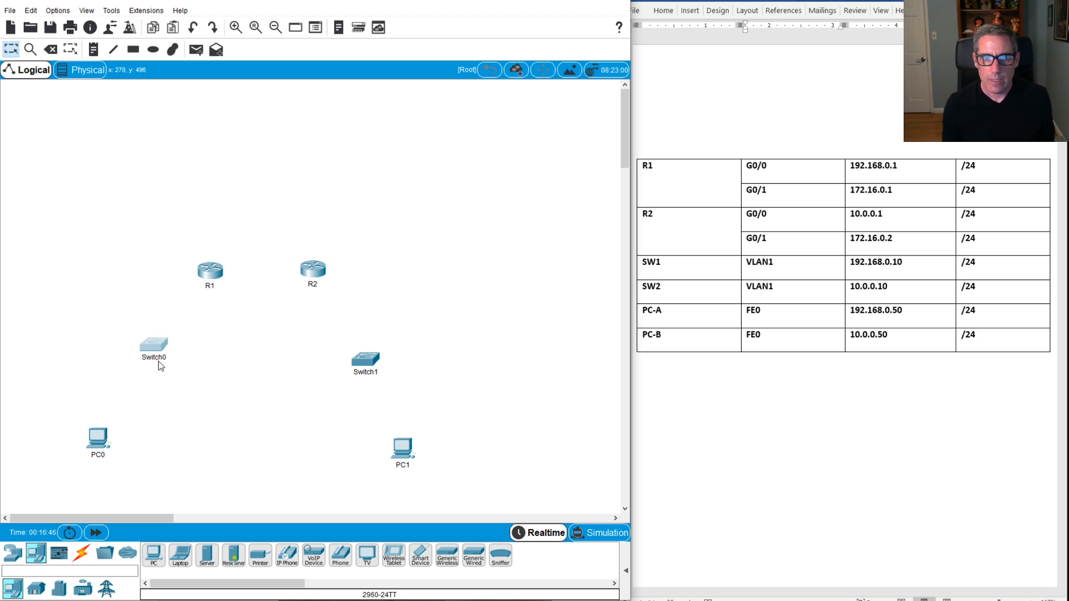
left_click_drag(166, 358, 135, 359)
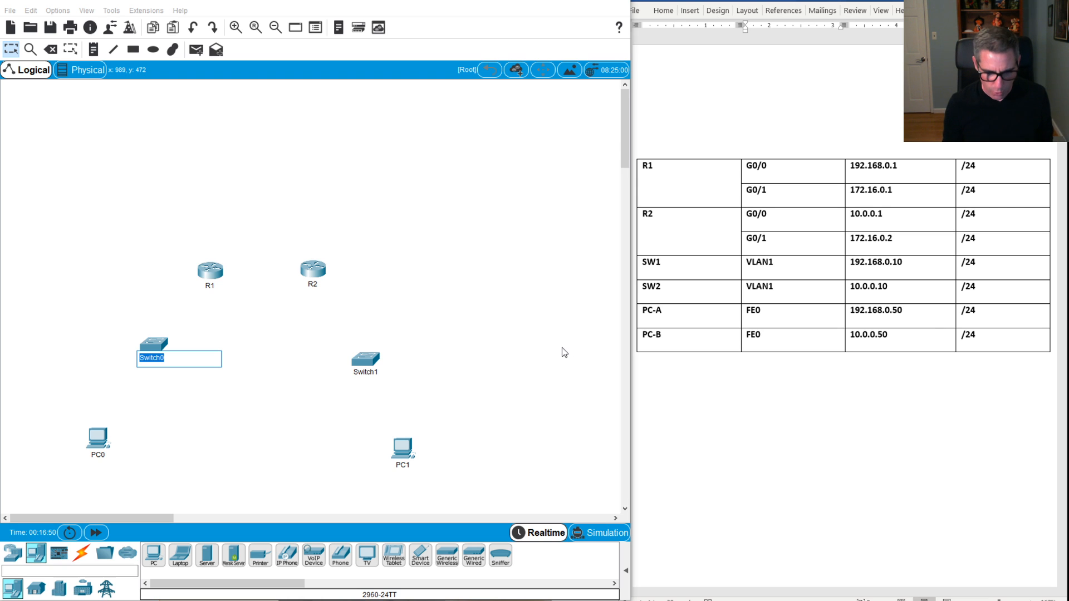
type("SW")
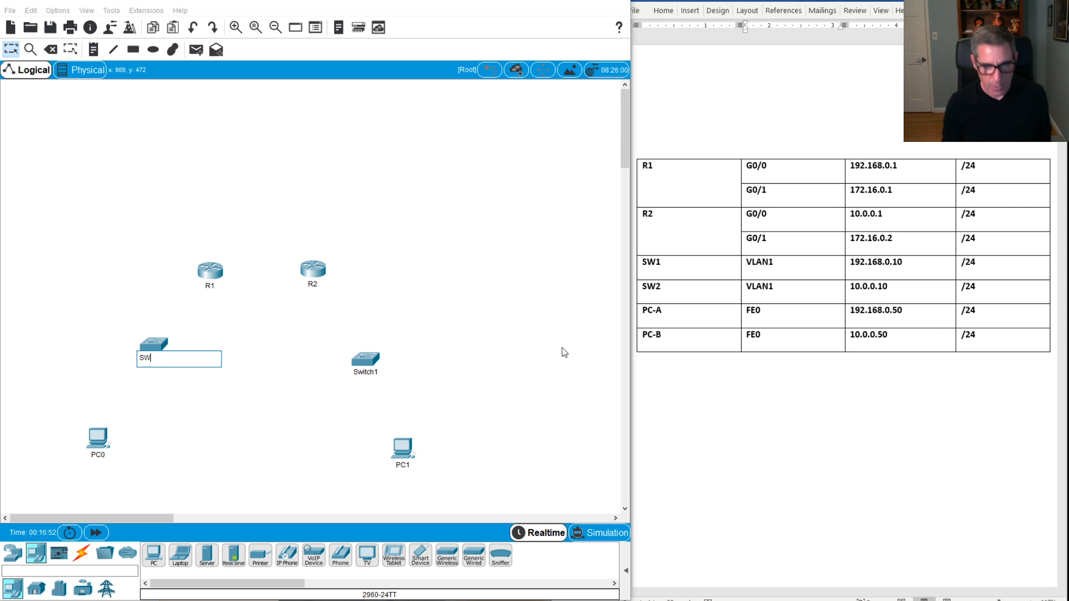
type("1")
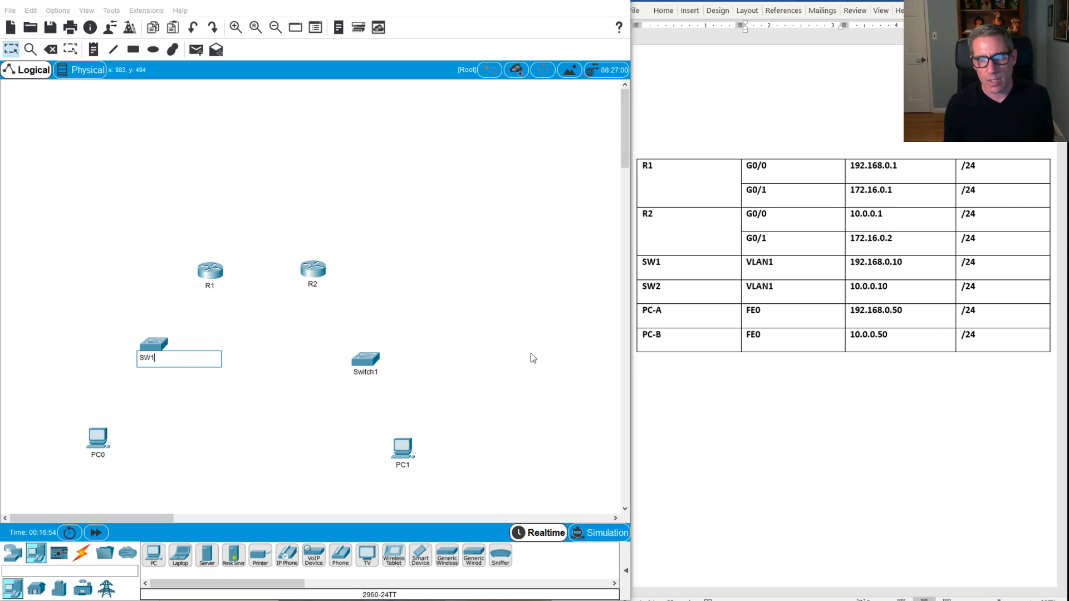
left_click(379, 372)
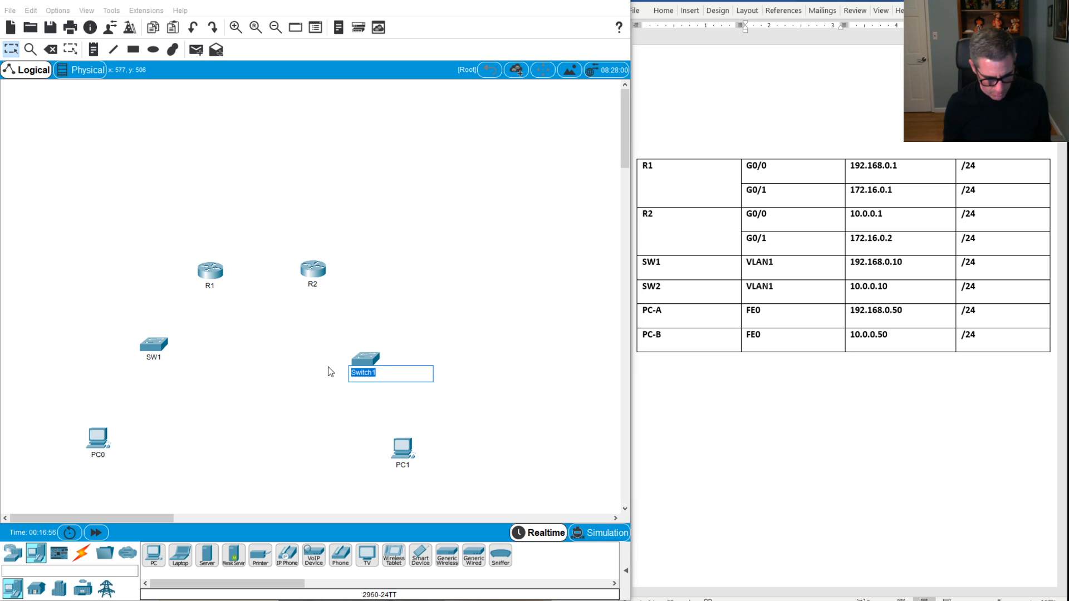
type("SW2")
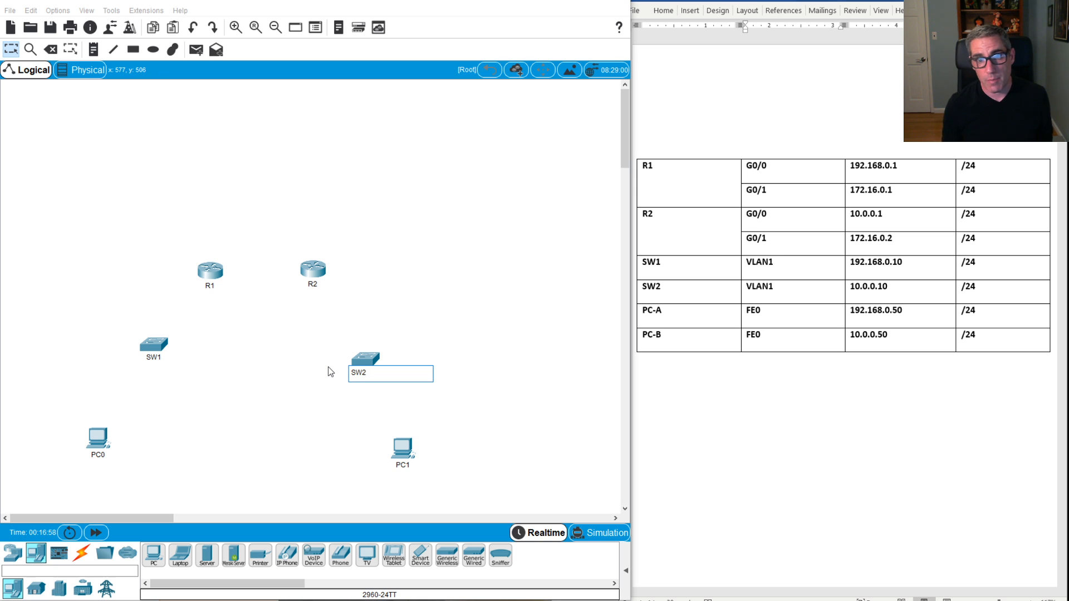
double_click(100, 446)
left_click(546, 92)
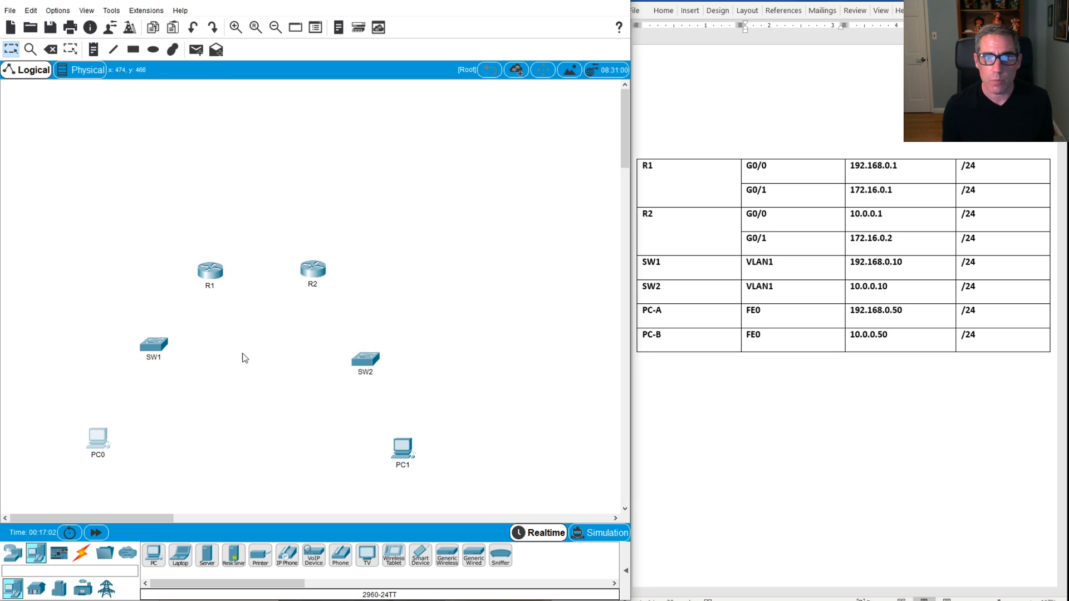
Step: Rename the two PCs PC-A and PC-B
left_click(98, 455)
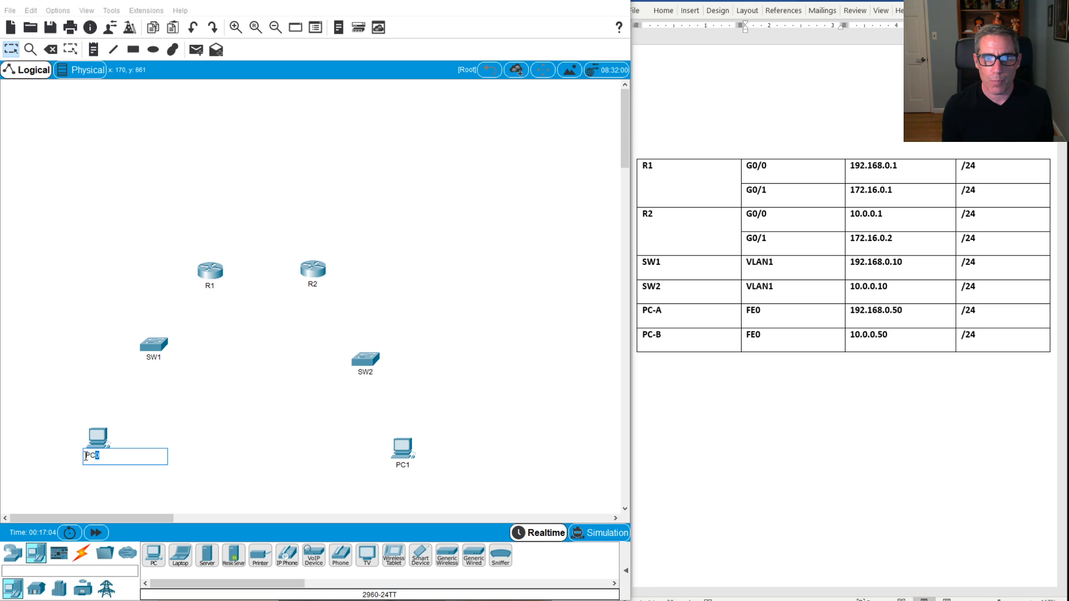
left_click_drag(86, 456, 84, 458)
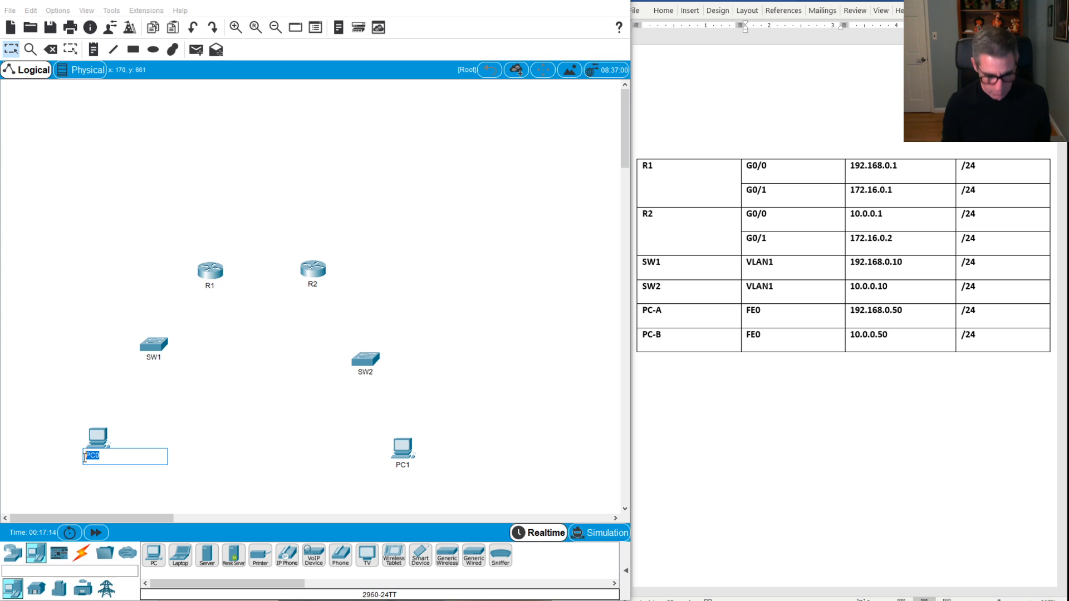
type("P")
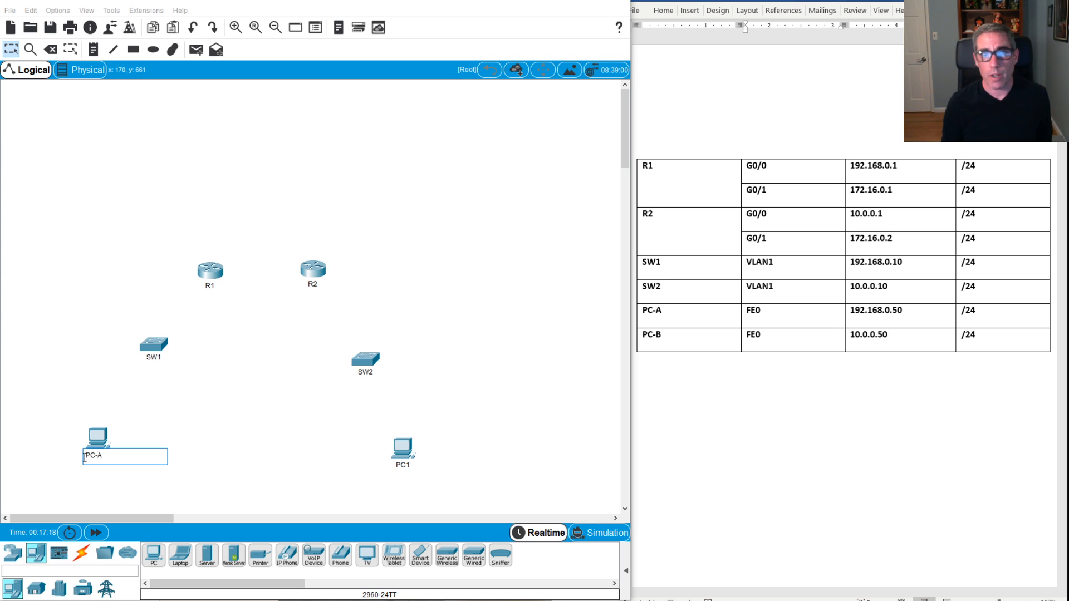
key("Return")
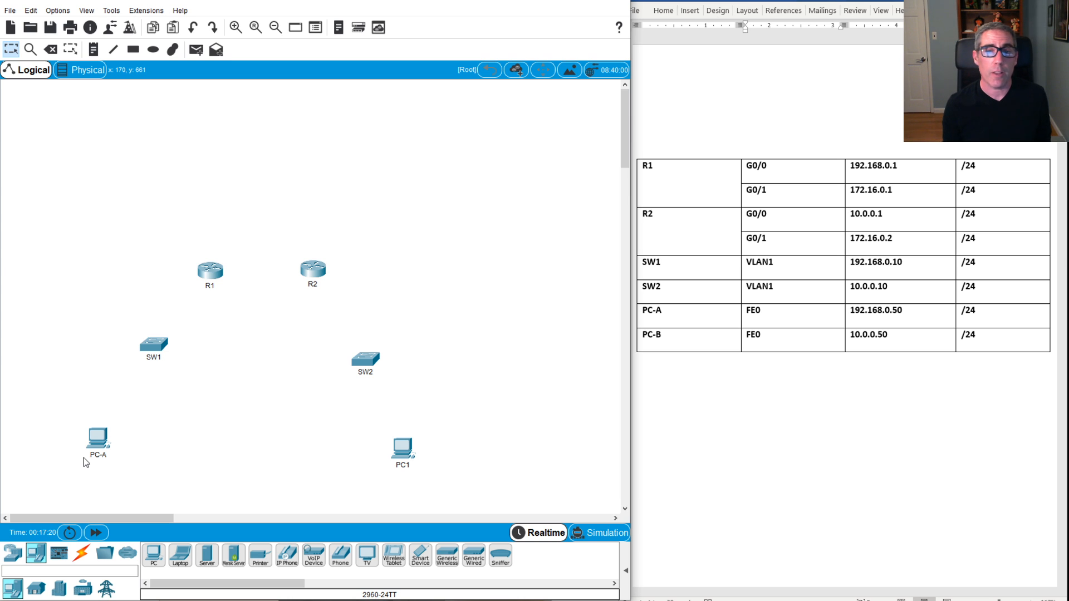
left_click(408, 464)
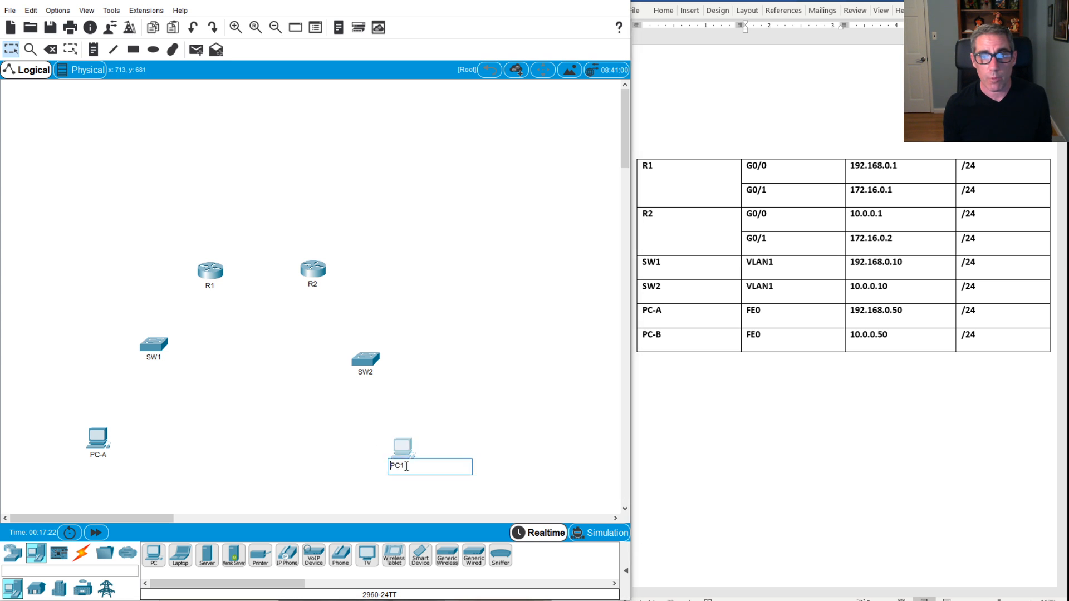
left_click_drag(415, 466, 384, 467)
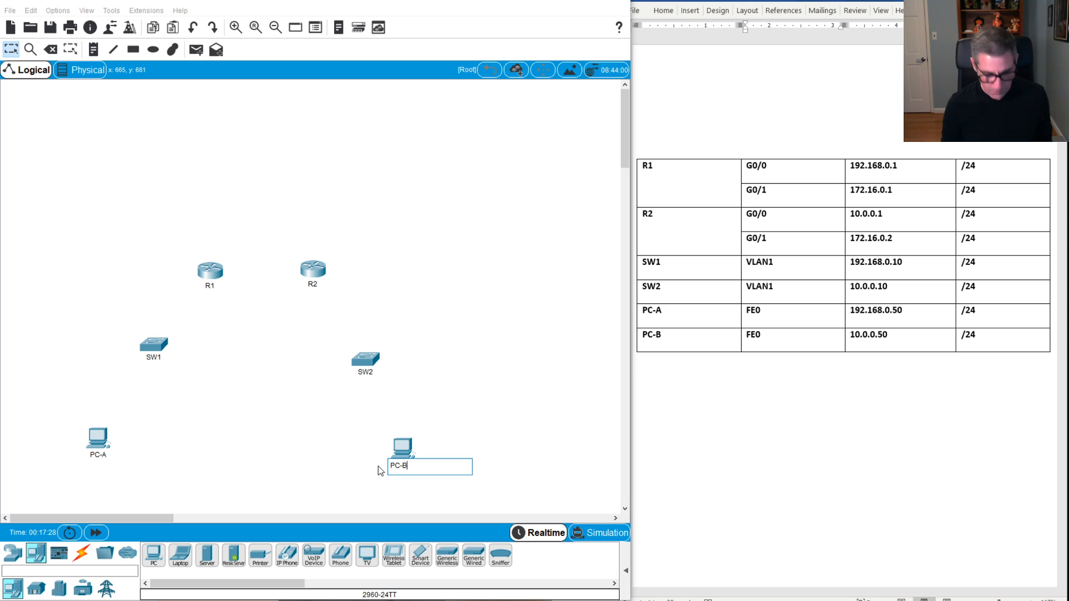
key("Return")
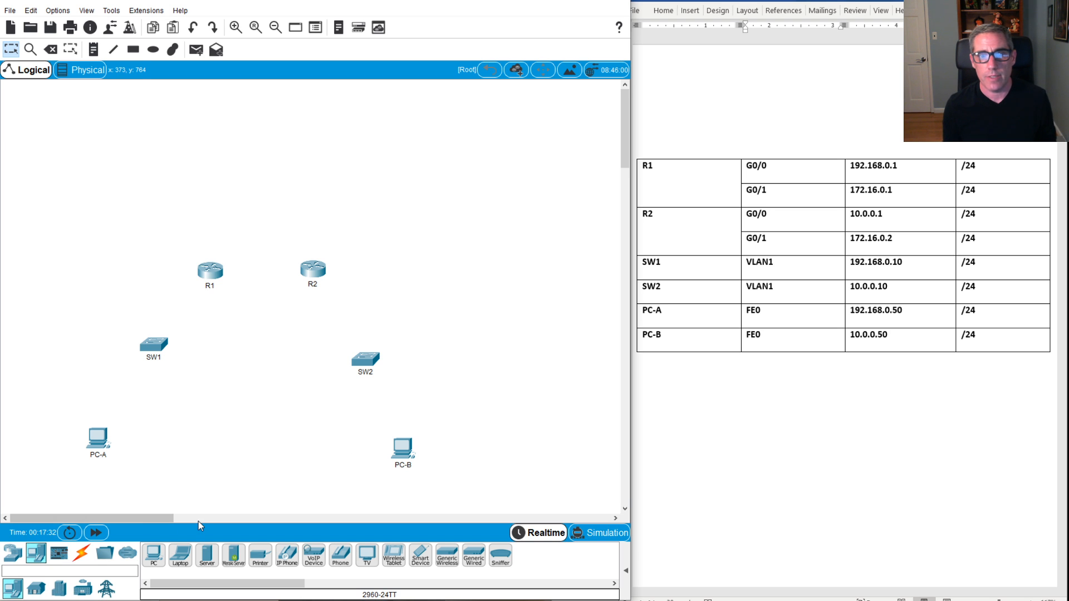
Step: Cable PC-A FastEthernet0 to SW1 Fa0/1 and PC-B FastEthernet0 to SW2 Fa0/1 with straight-through copper
left_click(82, 553)
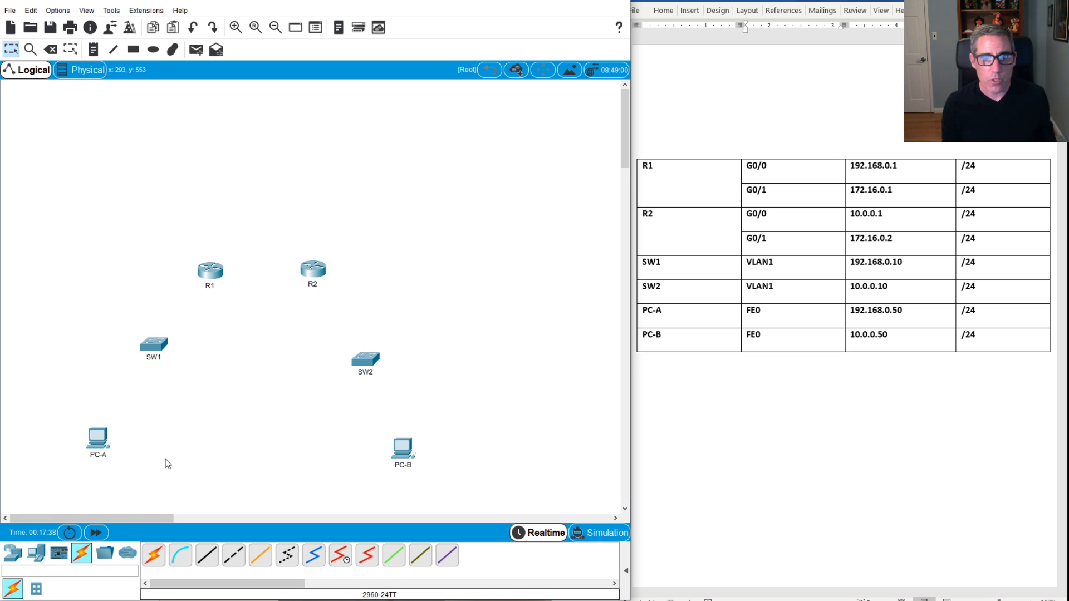
left_click(207, 556)
left_click(103, 449)
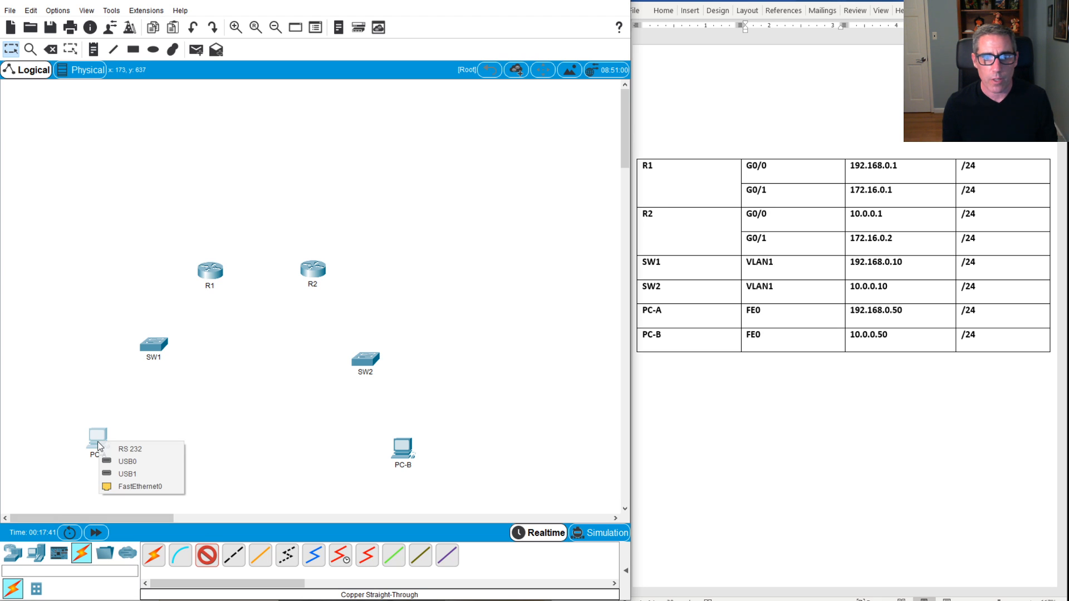
left_click(140, 487)
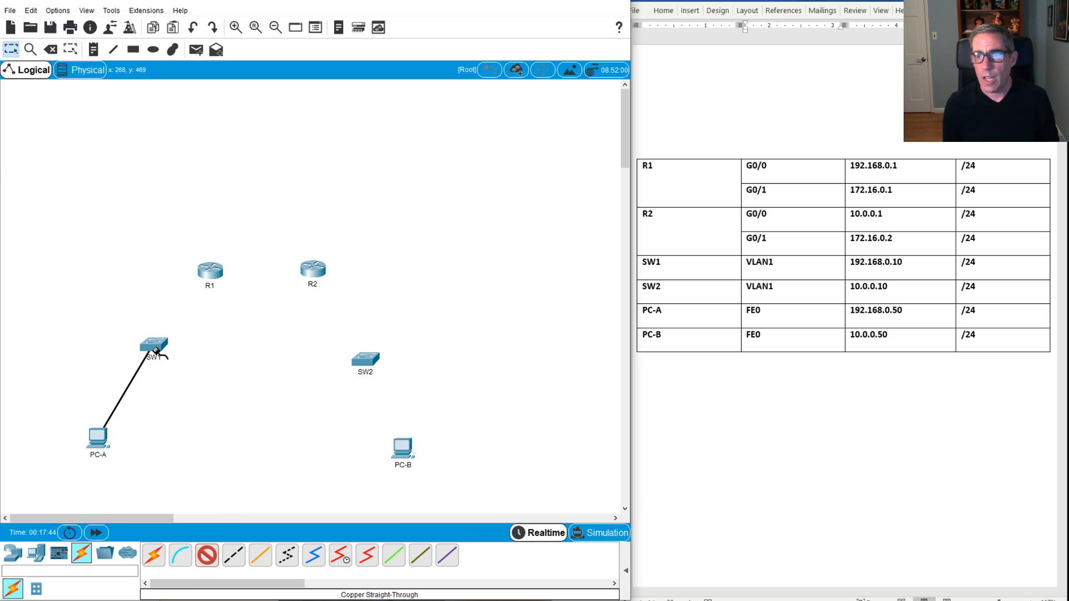
mouse_move(152, 350)
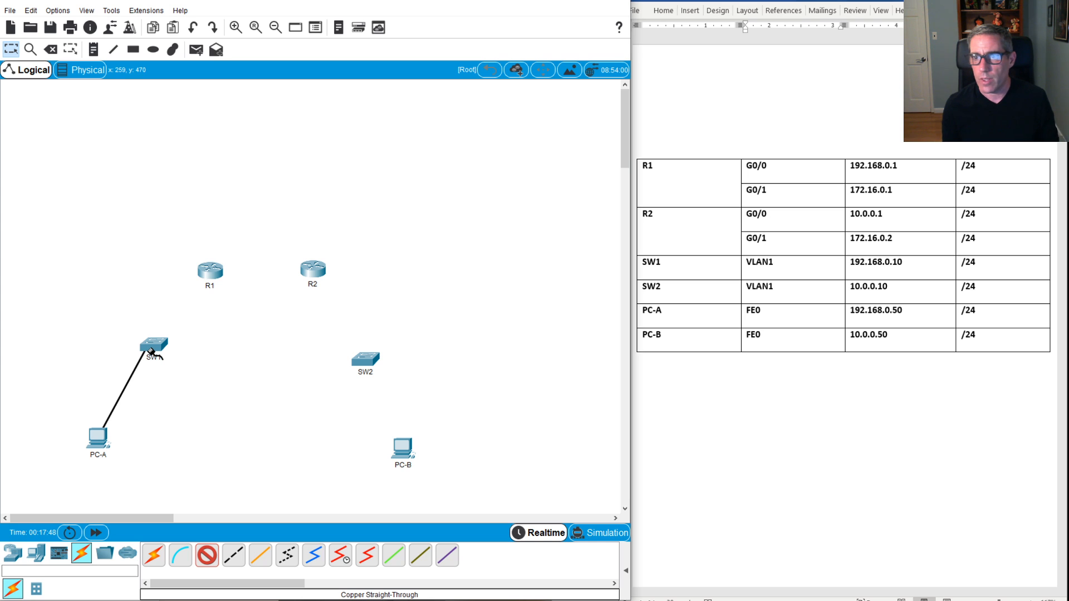
left_click(153, 351)
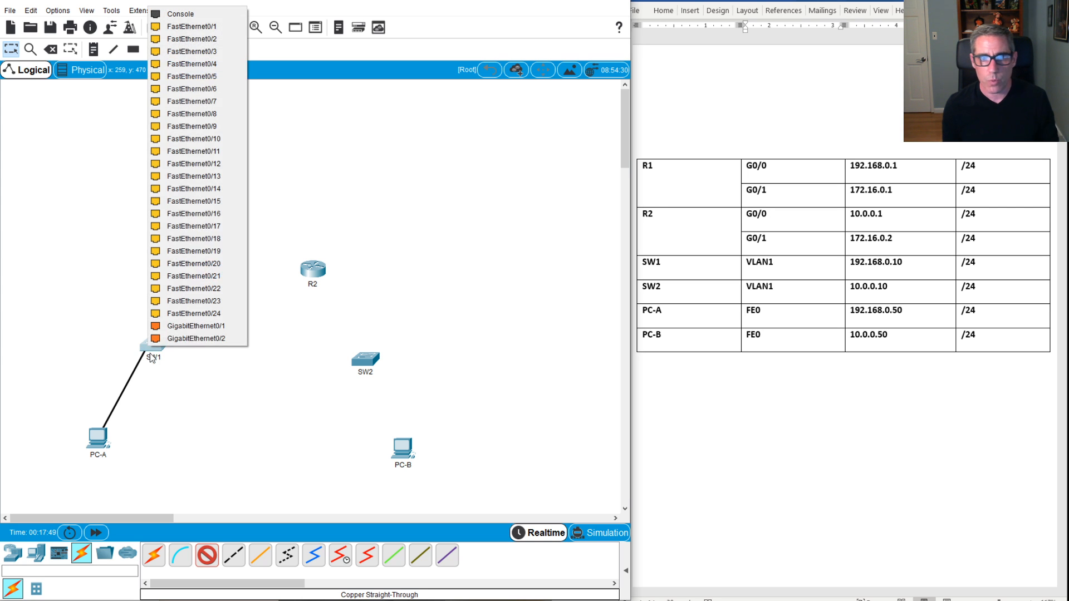
left_click(227, 34)
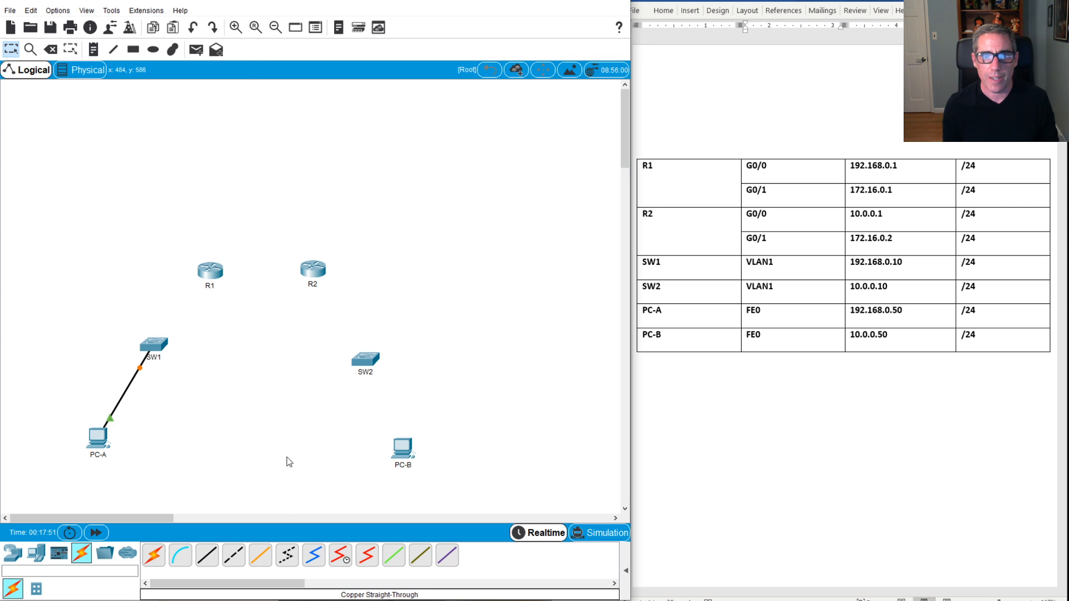
left_click(209, 556)
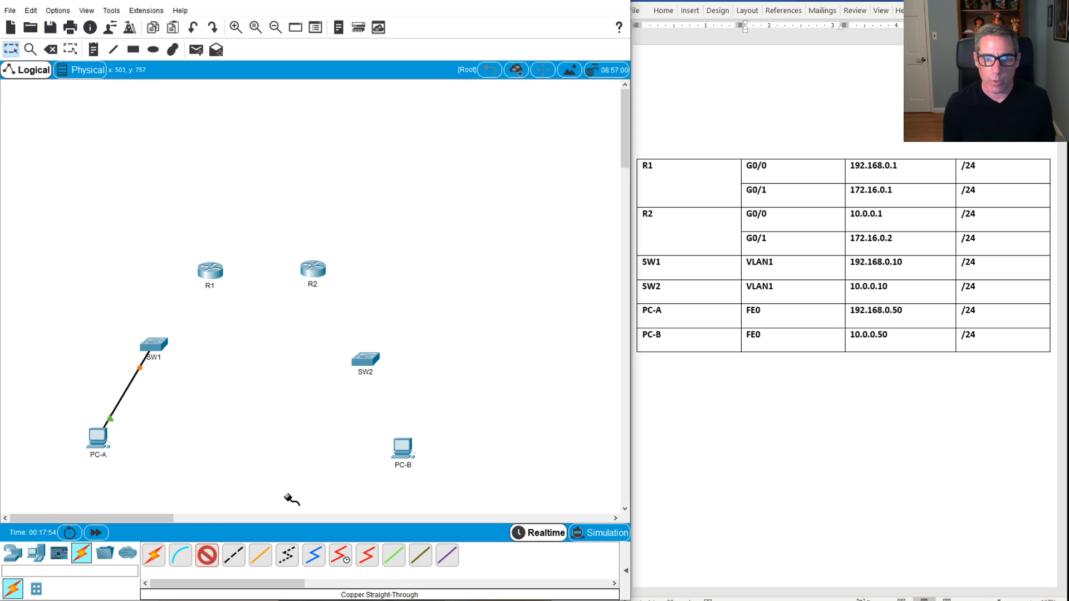
left_click(393, 451)
left_click(429, 491)
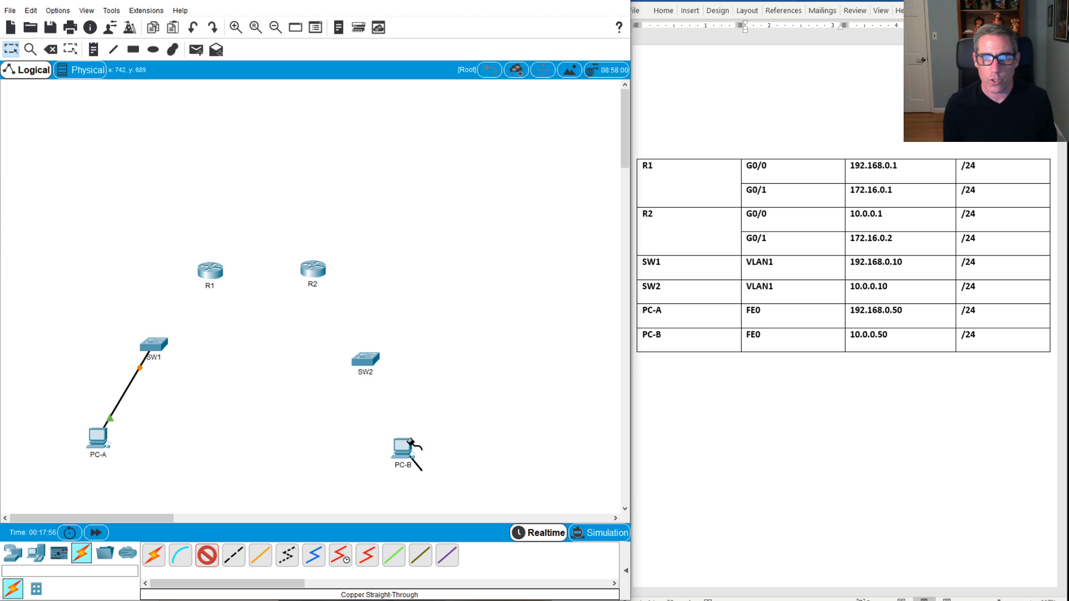
left_click(370, 359)
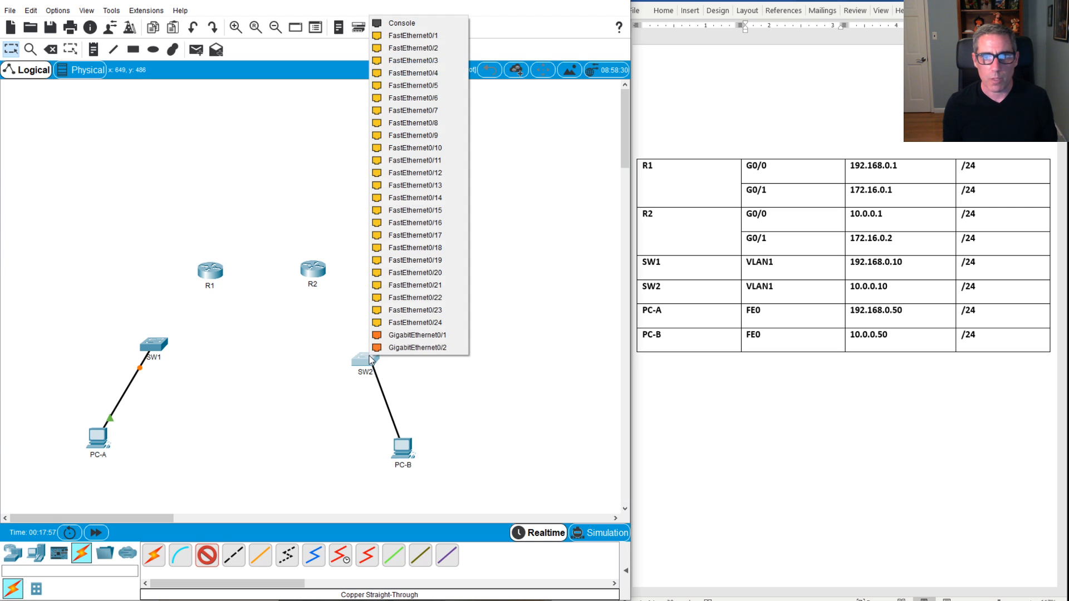
left_click(407, 36)
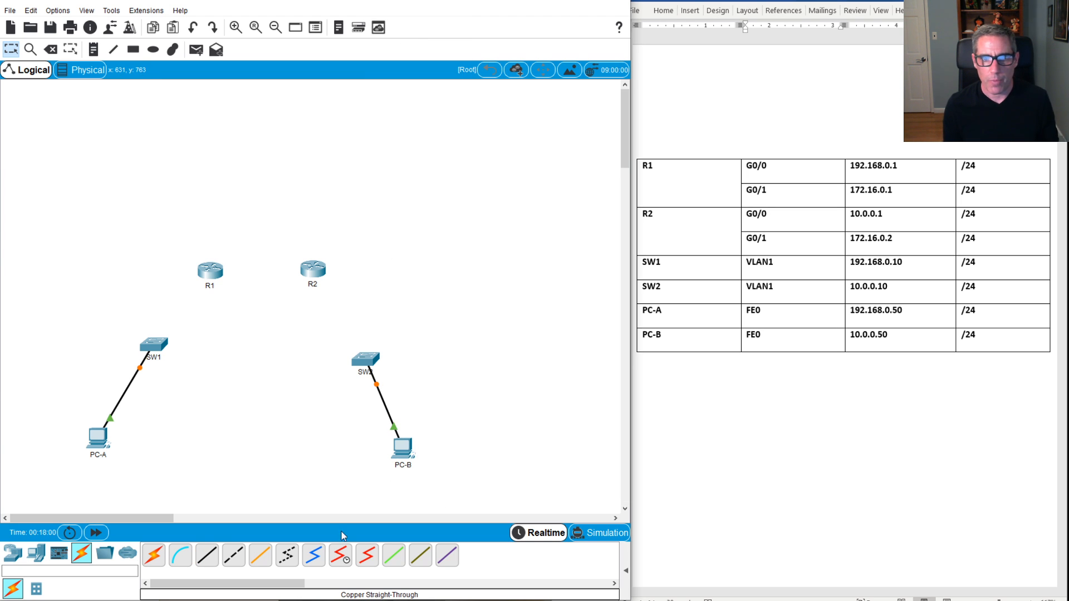
Step: Connect SW1 to R1 G0/0 and SW2 Fa0/24 to R2 G0/0
left_click(220, 556)
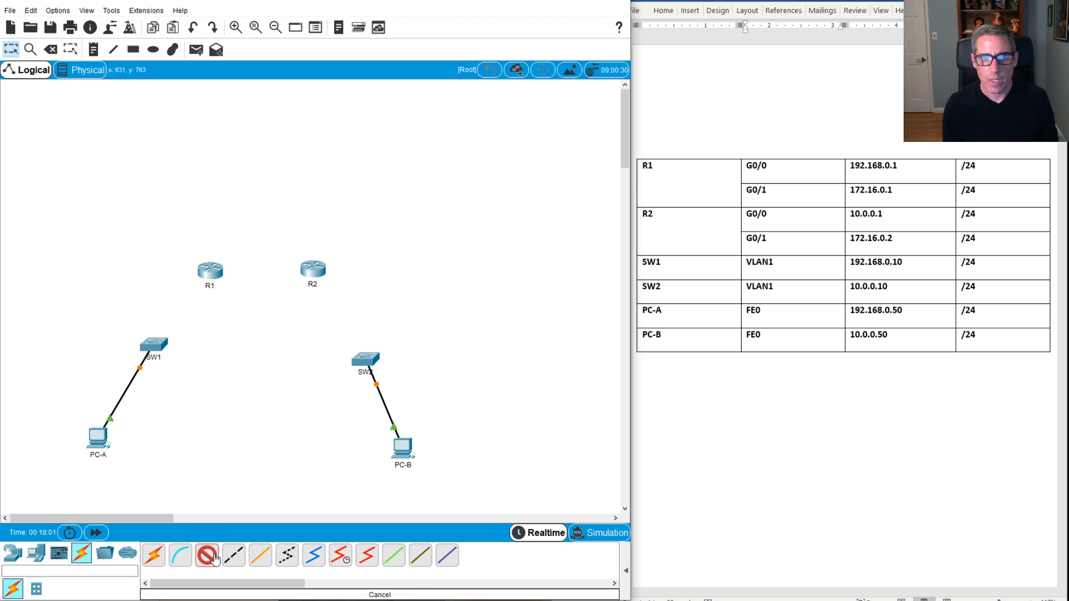
left_click(159, 346)
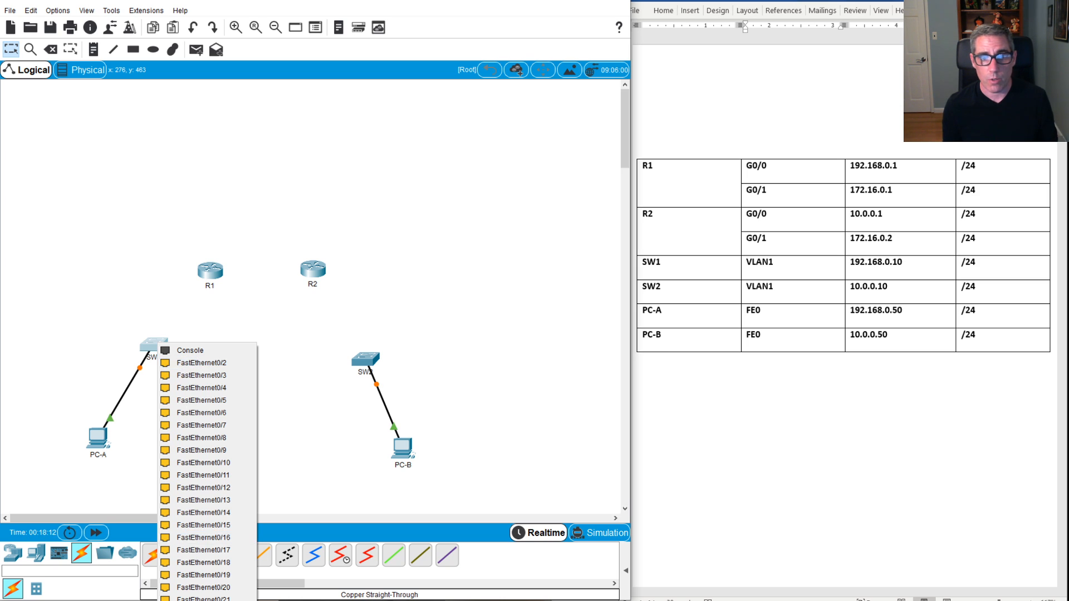
left_click(198, 487)
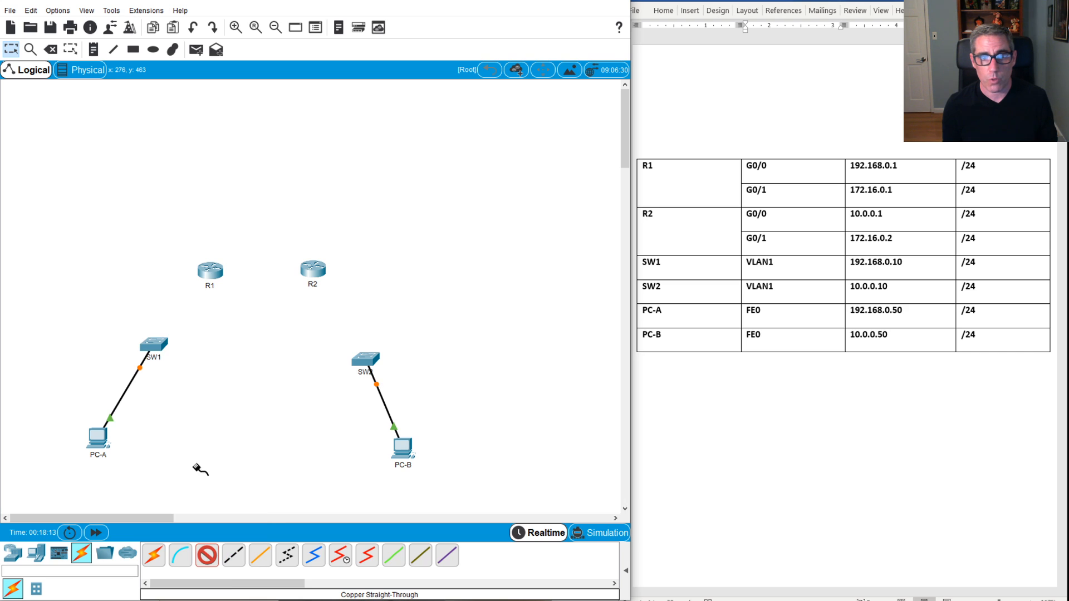
left_click(210, 275)
left_click(230, 308)
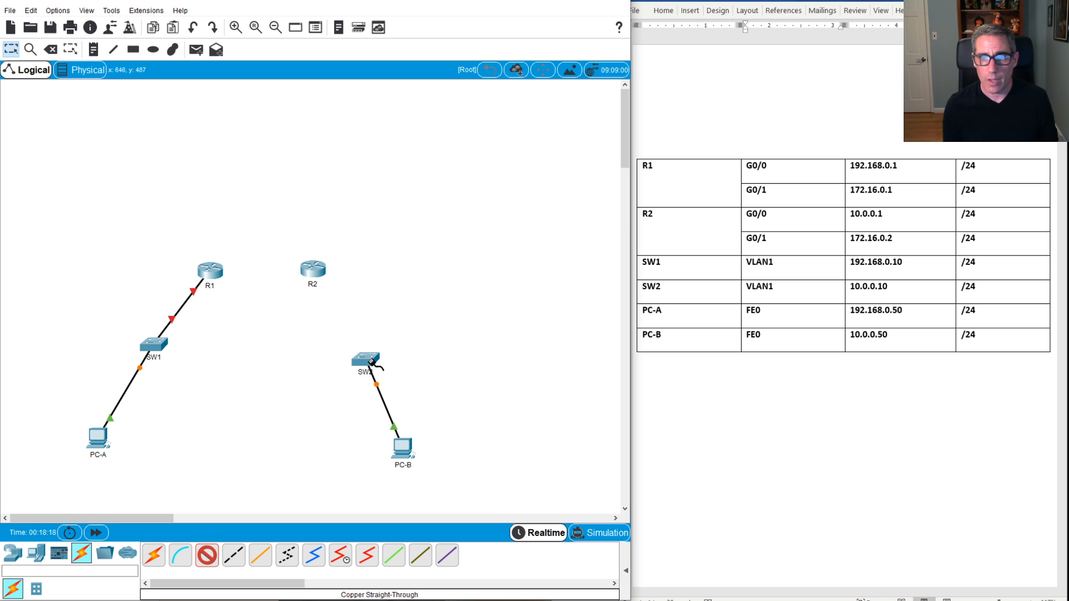
left_click(367, 361)
left_click(389, 324)
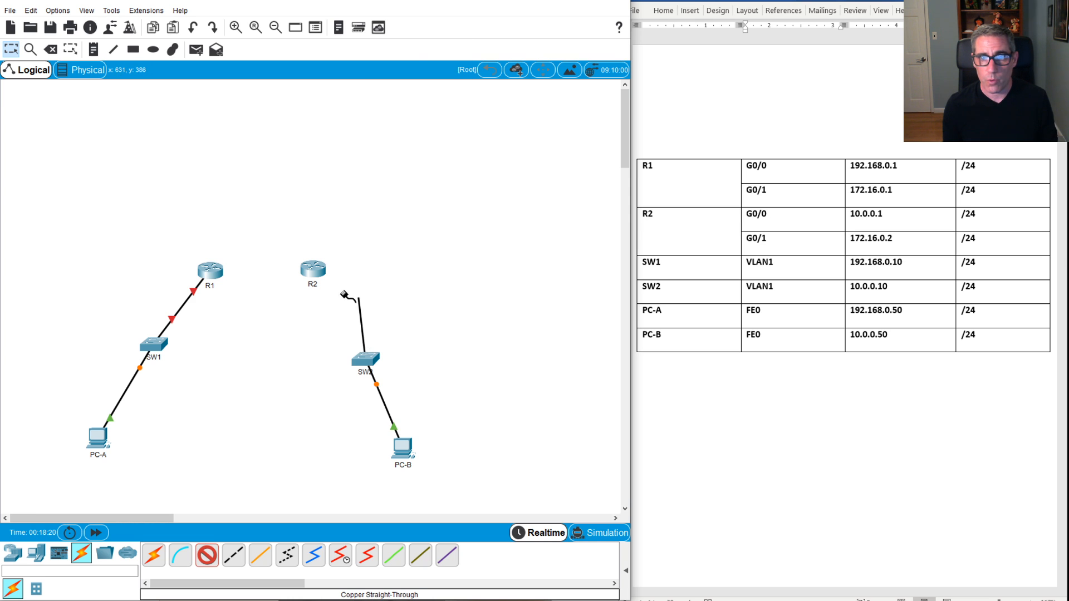
left_click(311, 272)
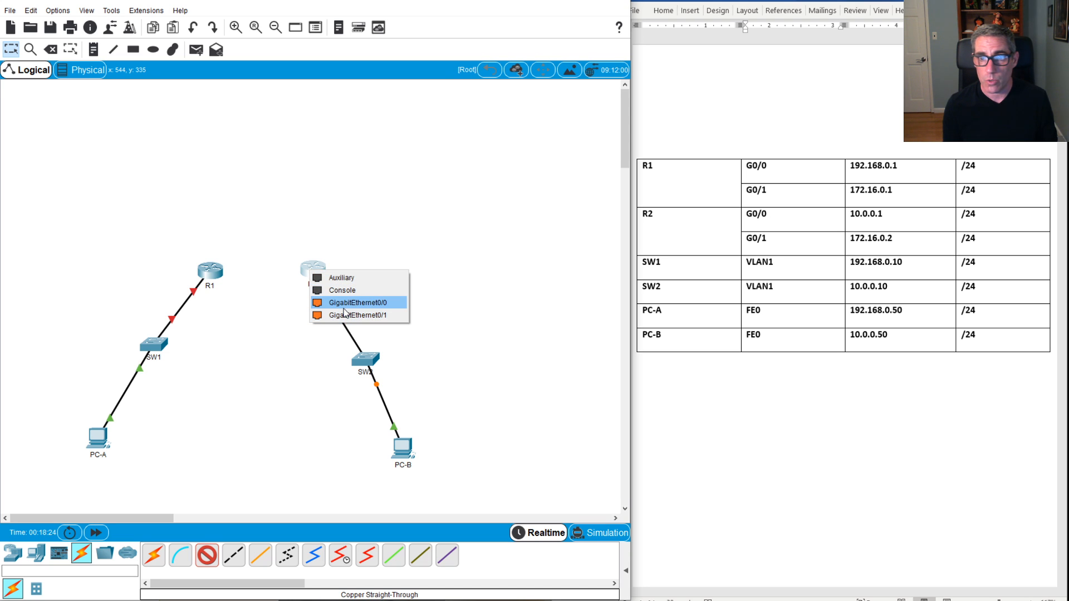
left_click(346, 308)
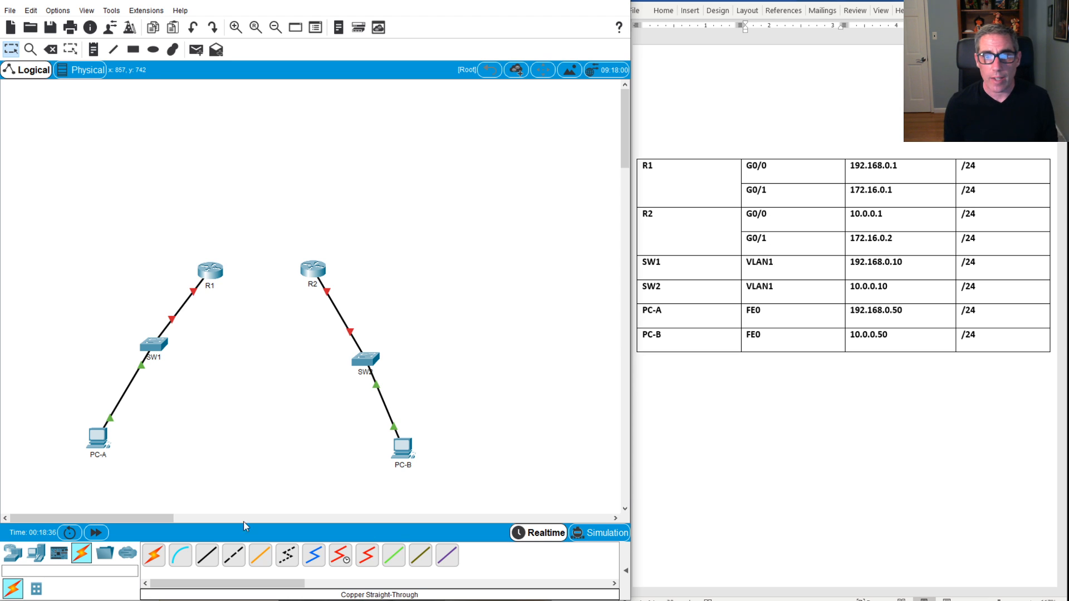
Step: Link R1 GigabitEthernet0/1 to R2 GigabitEthernet0/1 with a straight-through cable
left_click(206, 555)
left_click(219, 271)
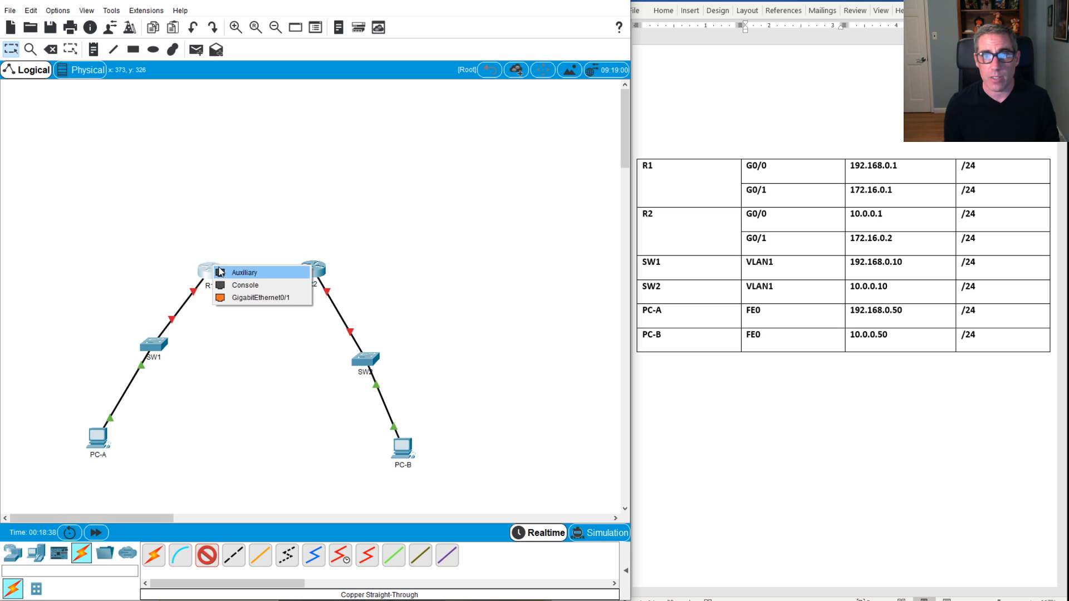
left_click(260, 297)
left_click(307, 273)
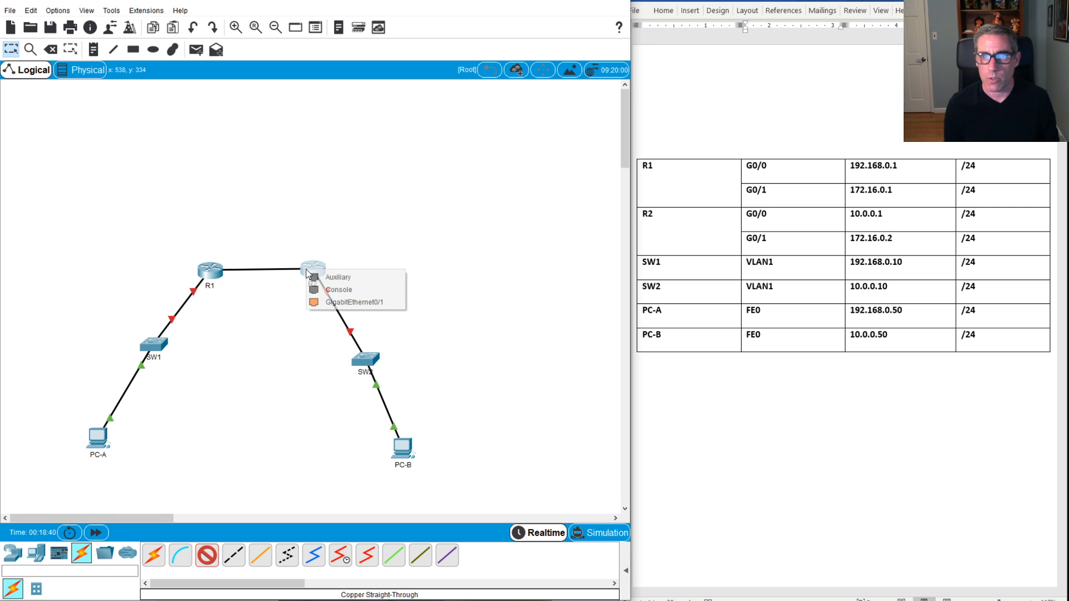
left_click(343, 302)
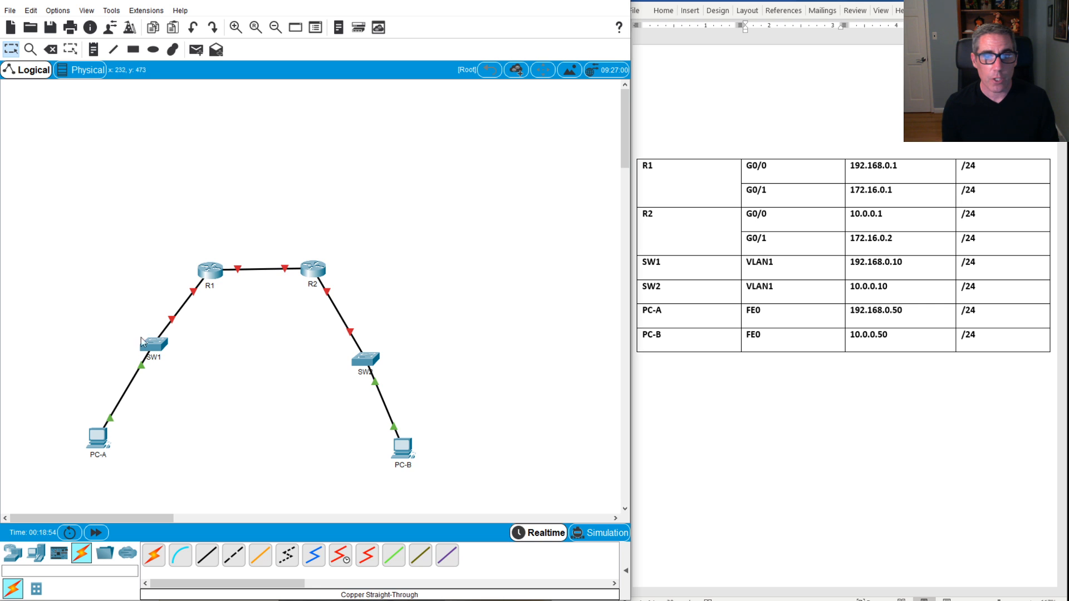
Step: Check PC-A's device window and SW1's command-line output
left_click(98, 438)
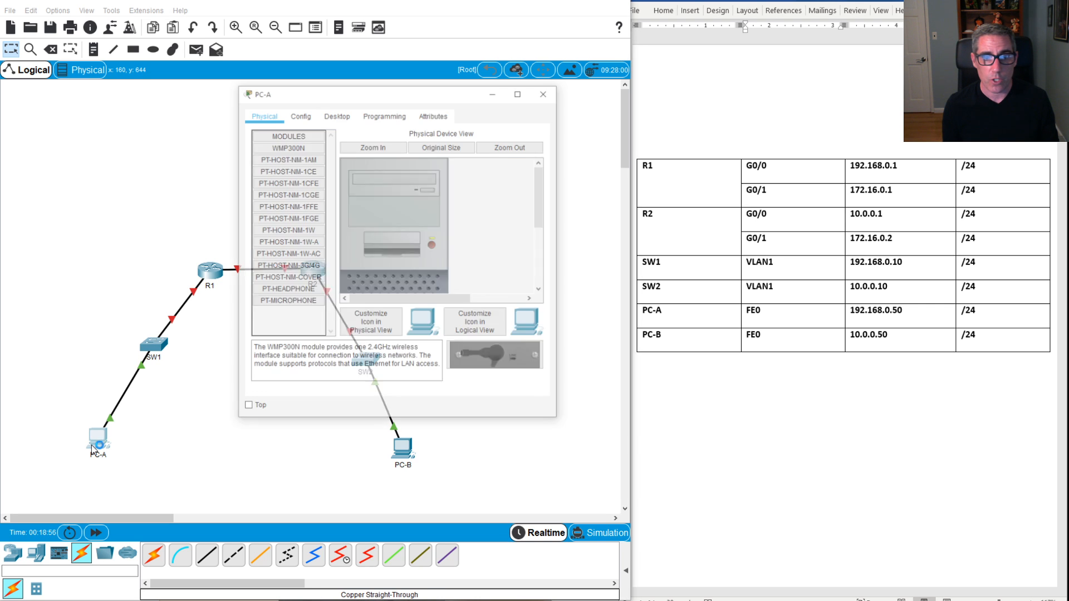
left_click(546, 92)
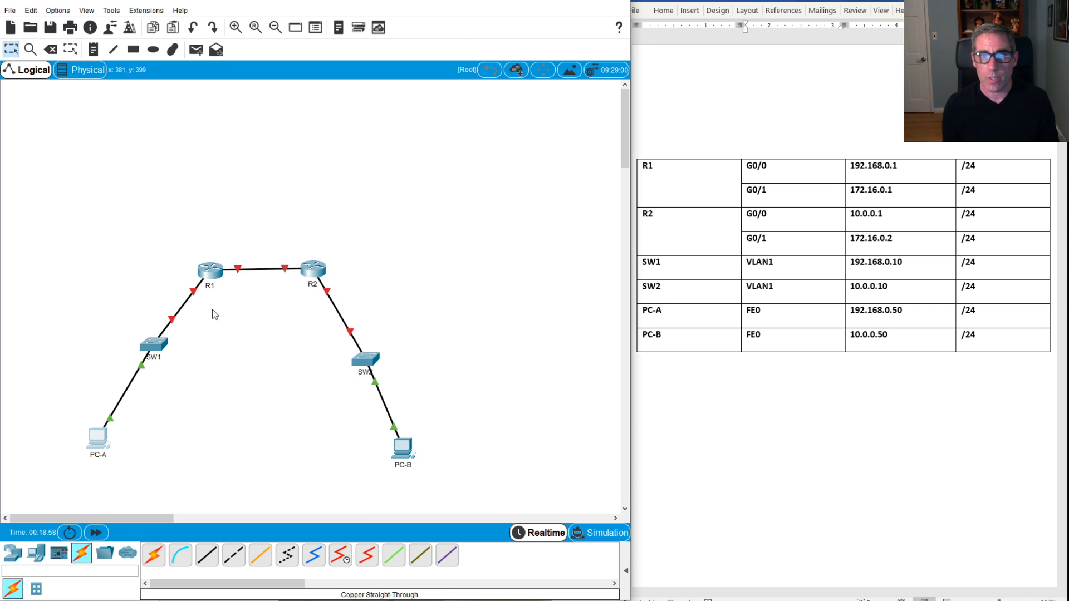
left_click(156, 345)
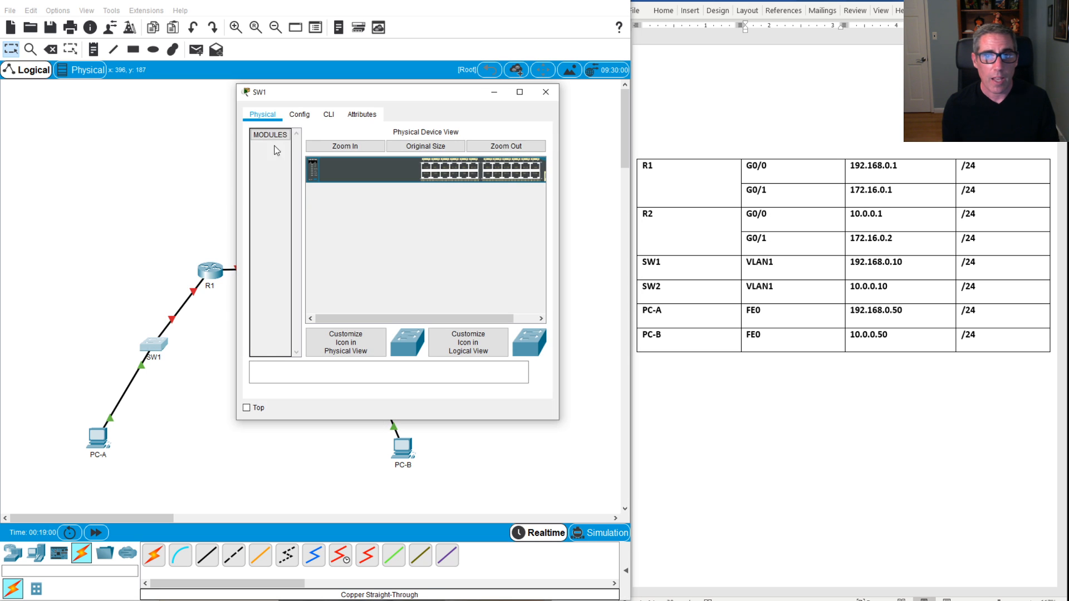
left_click(323, 115)
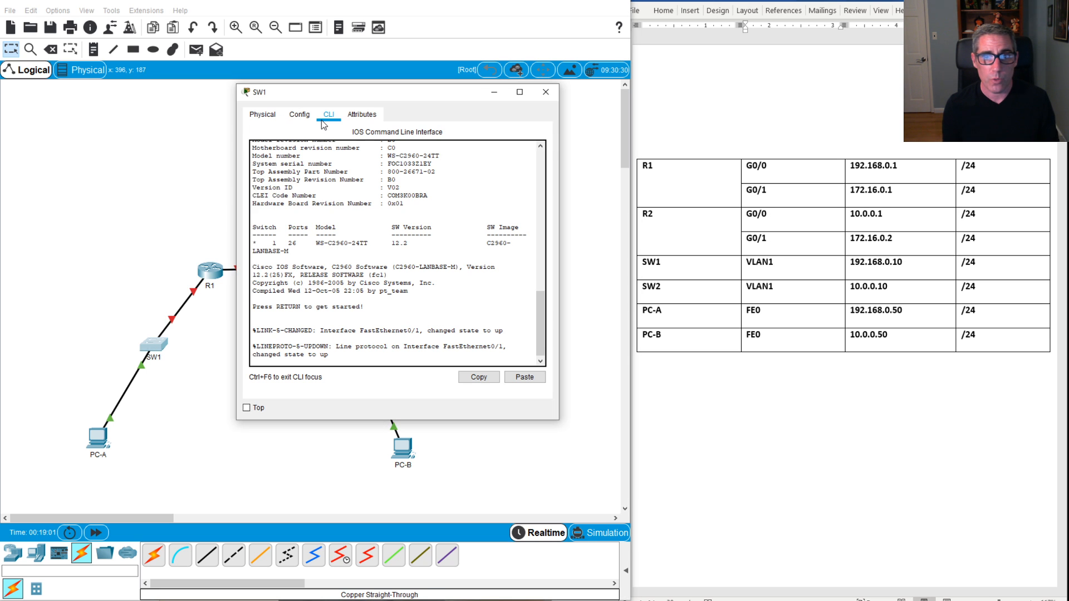
left_click(544, 95)
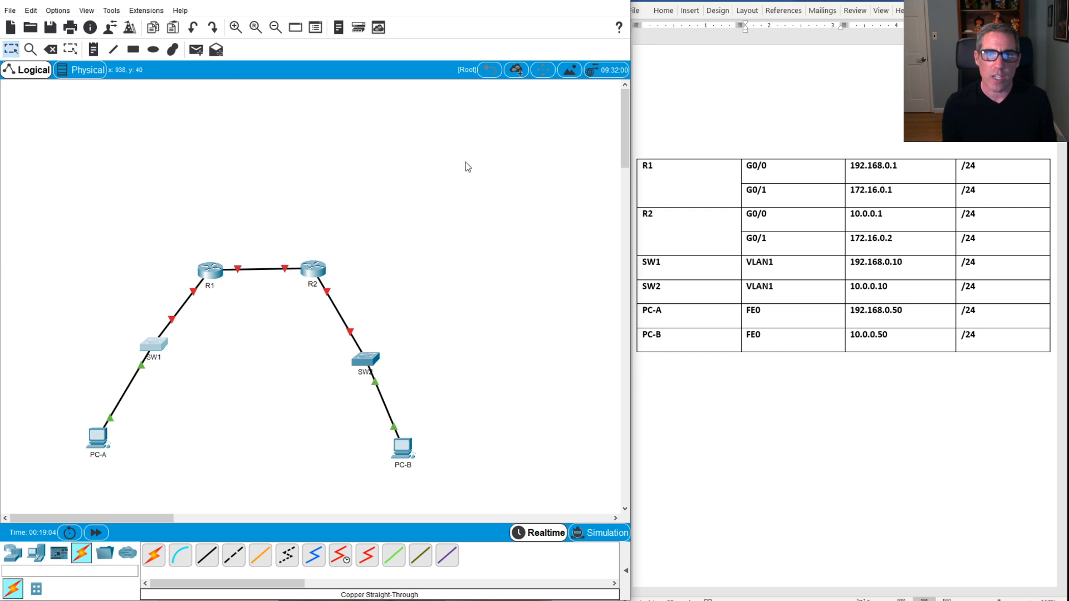
Step: Run a console cable from PC-A's RS 232 to SW1's Console port, then open PC-A
left_click(175, 556)
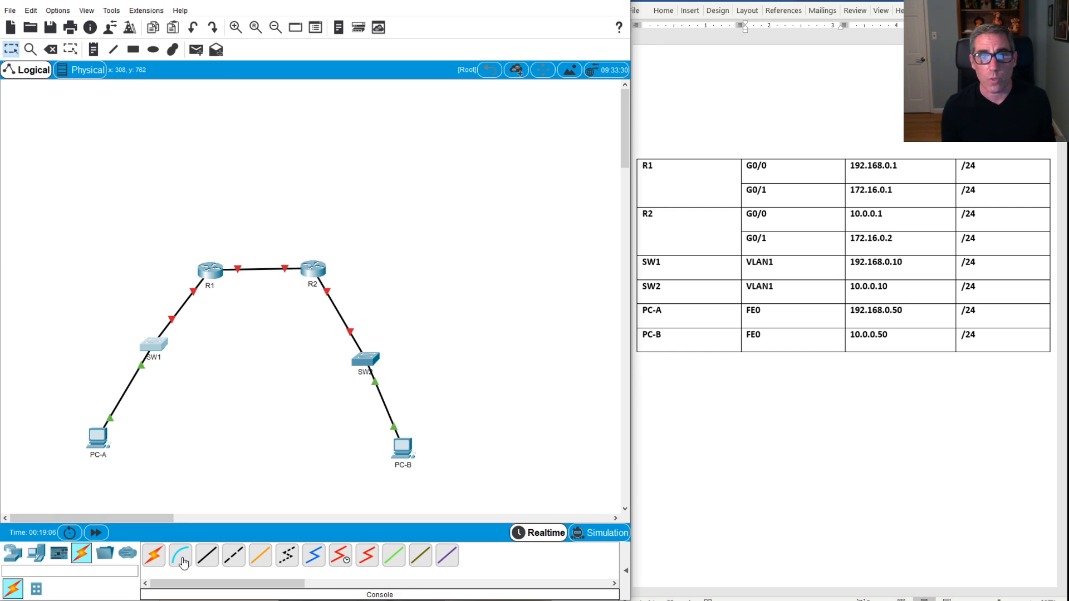
left_click(98, 438)
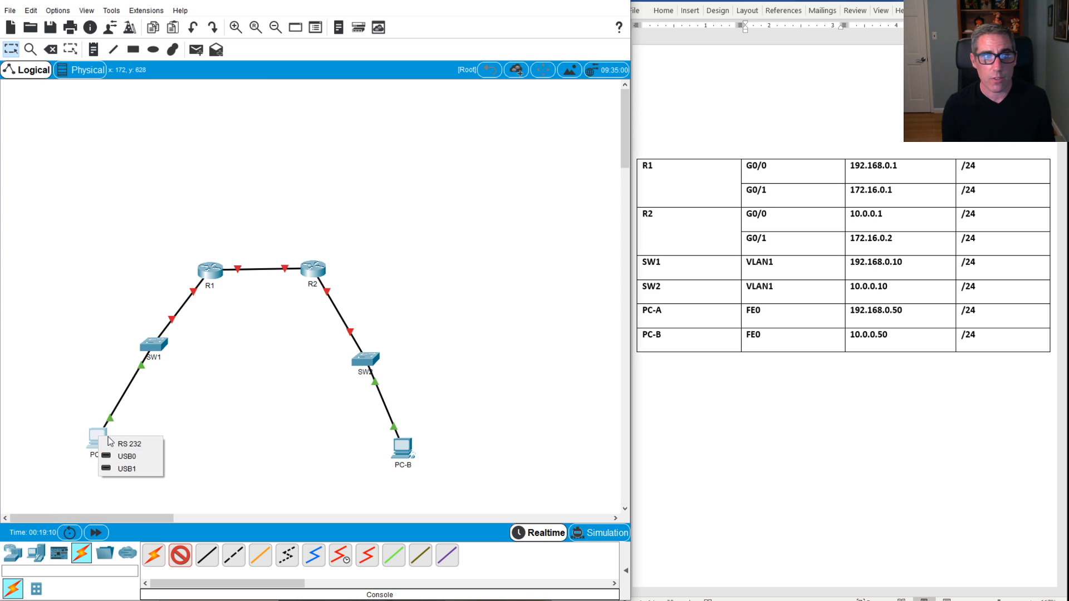
left_click(122, 444)
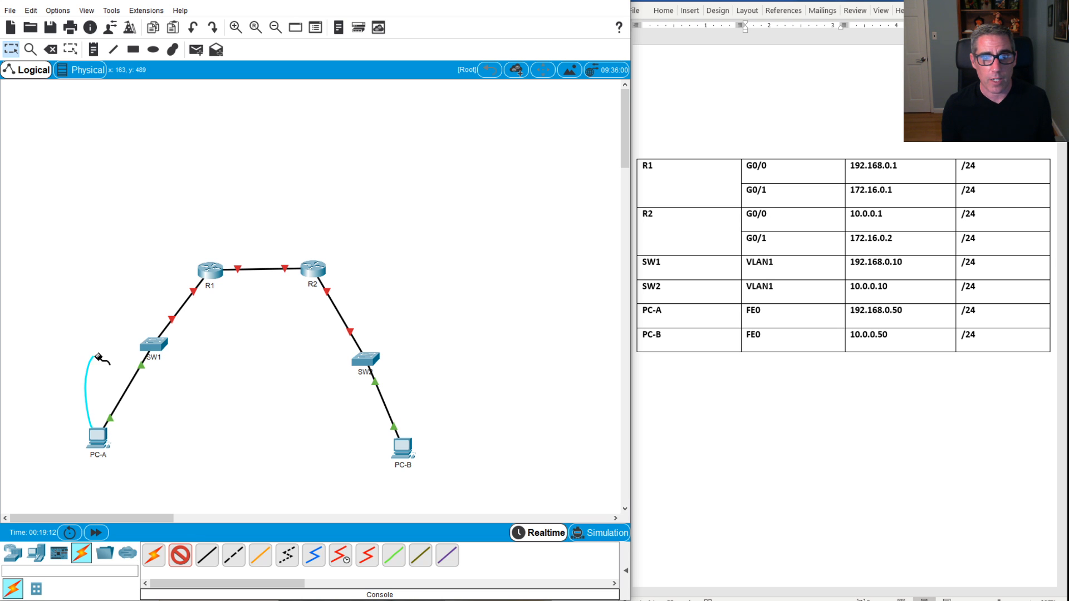
left_click(147, 347)
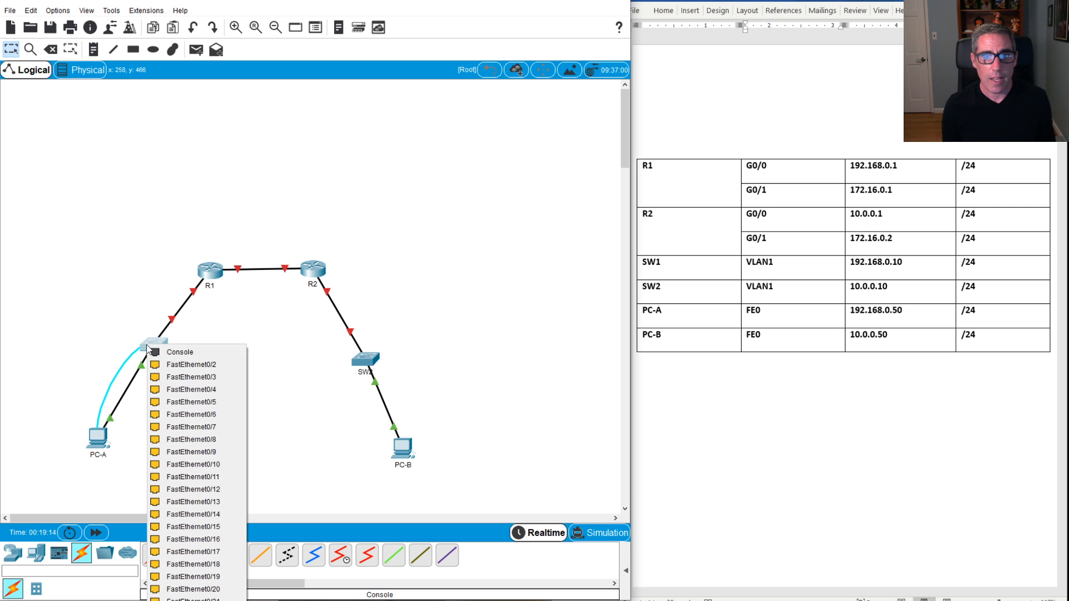
left_click(156, 356)
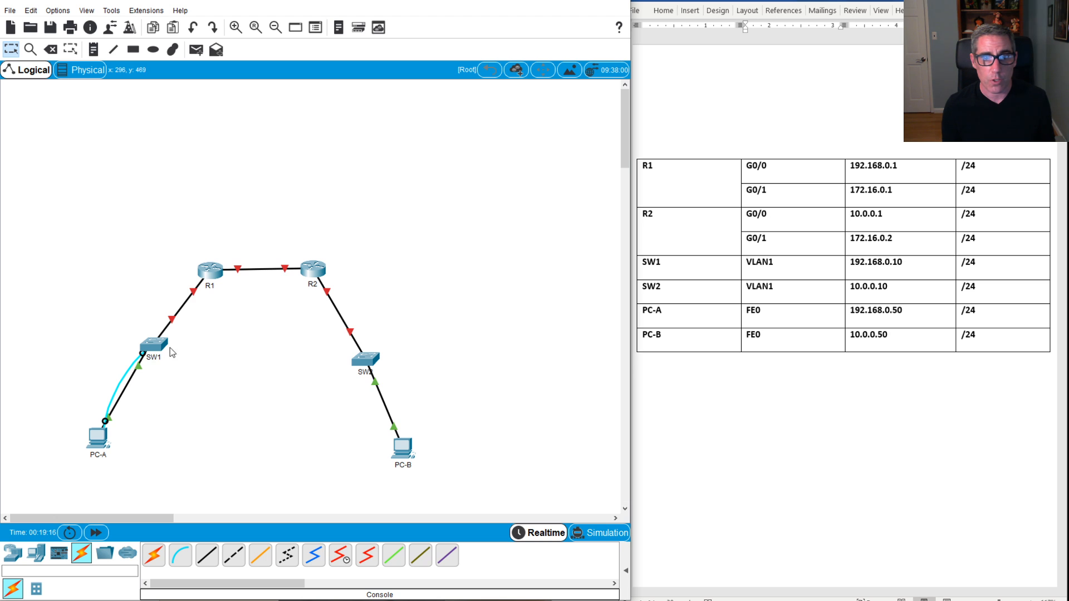
left_click(106, 439)
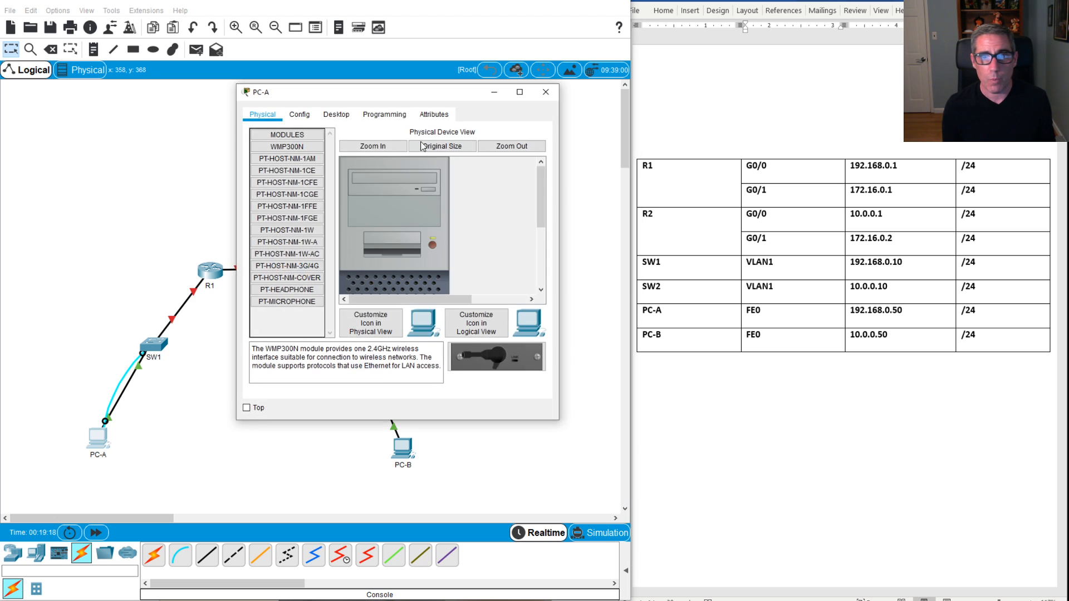
Step: Start PC-A's Desktop Terminal with default port settings and get the switch console prompt
left_click(301, 115)
left_click(334, 115)
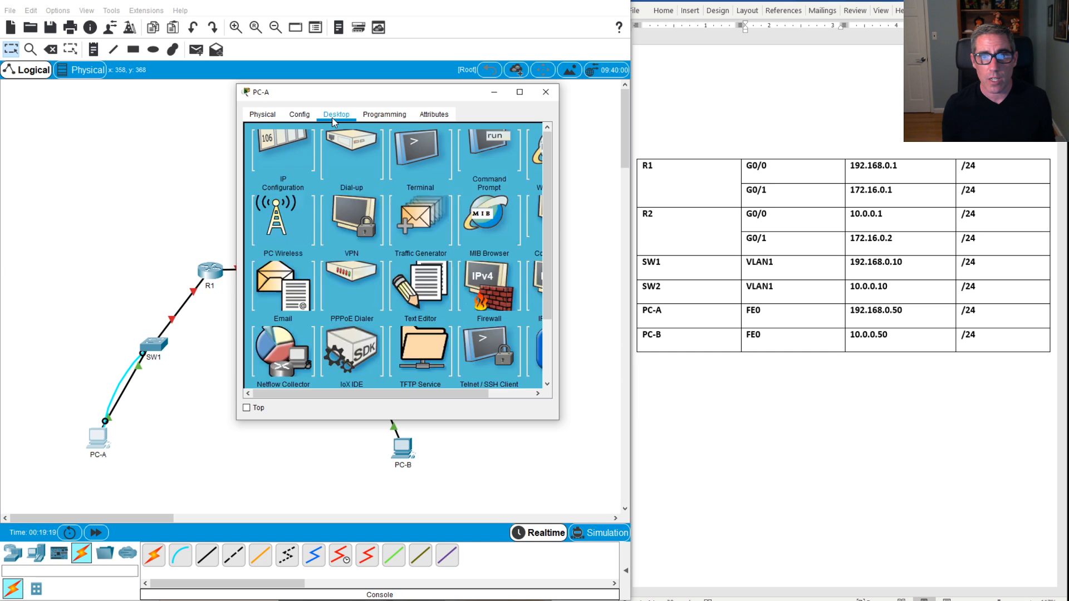
left_click(422, 176)
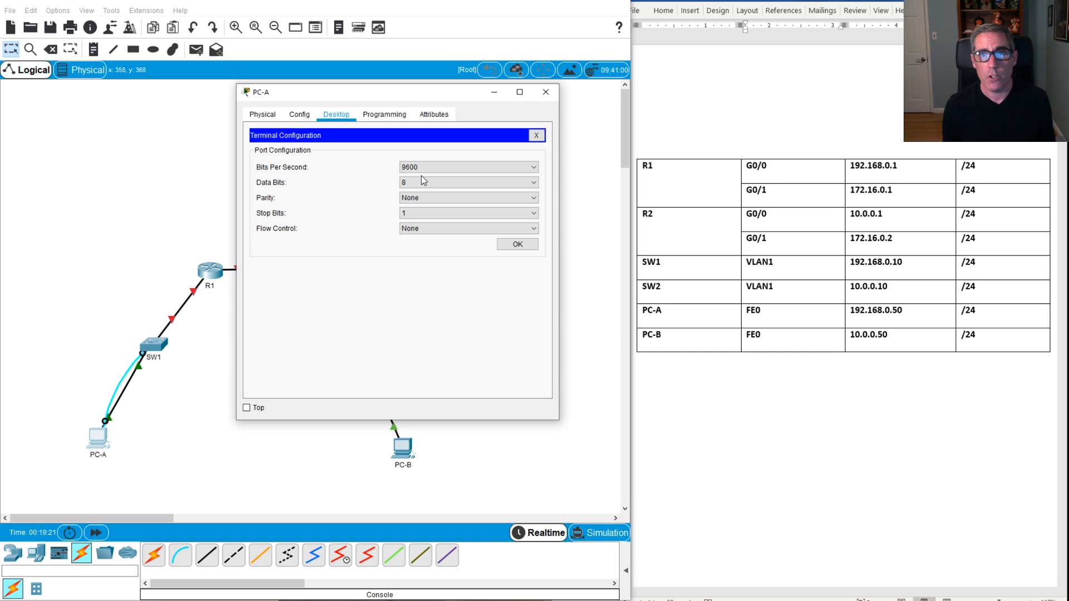
left_click(514, 245)
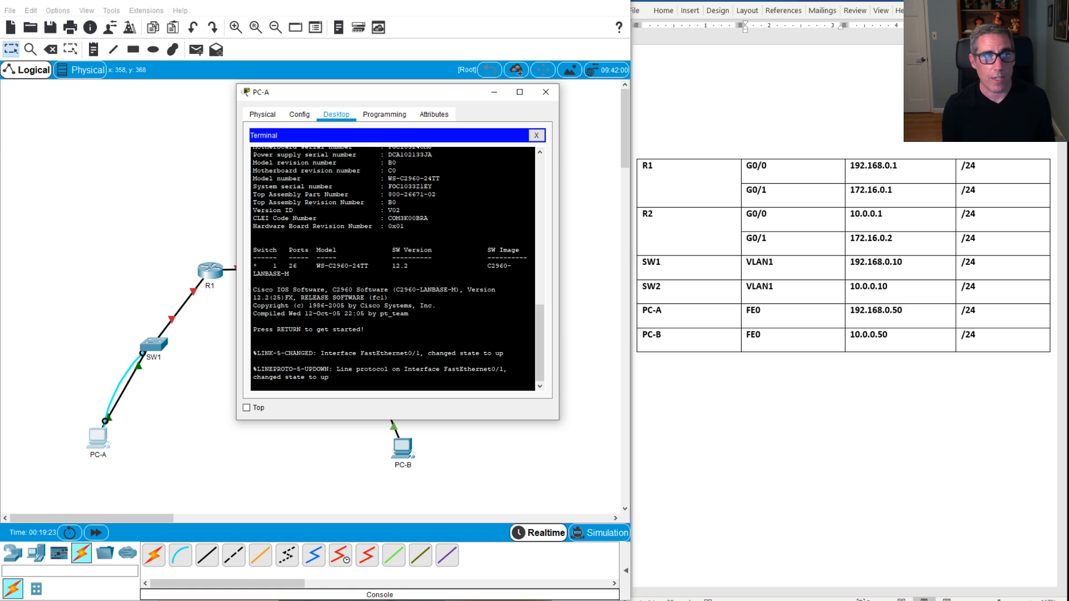
key("Return")
key("Return")
key("Return")
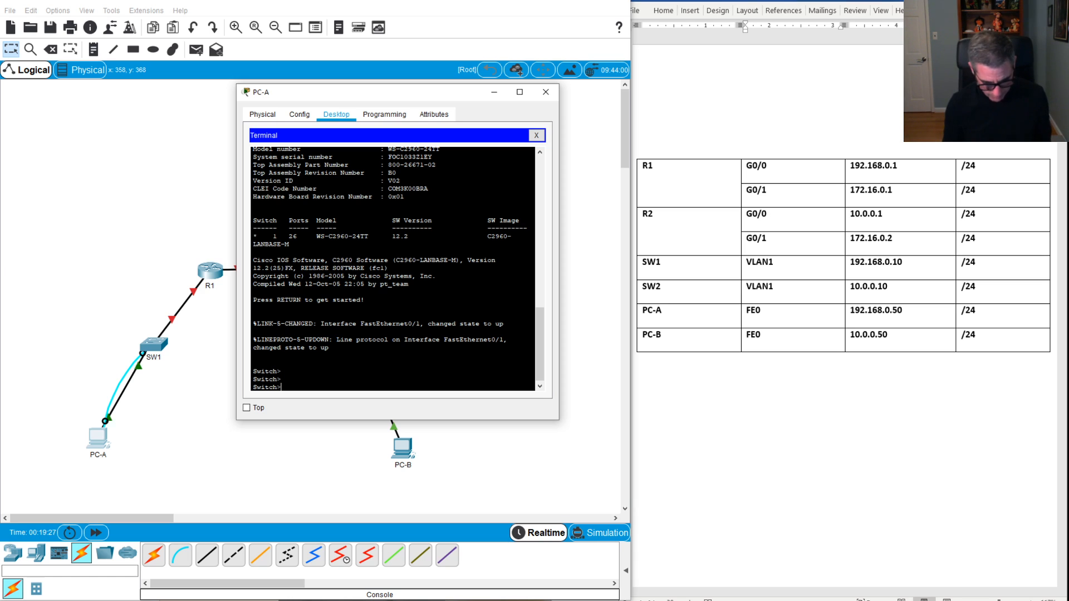
Step: Run enable and conf t, then set the switch hostname to SW1
type("en")
key("Return")
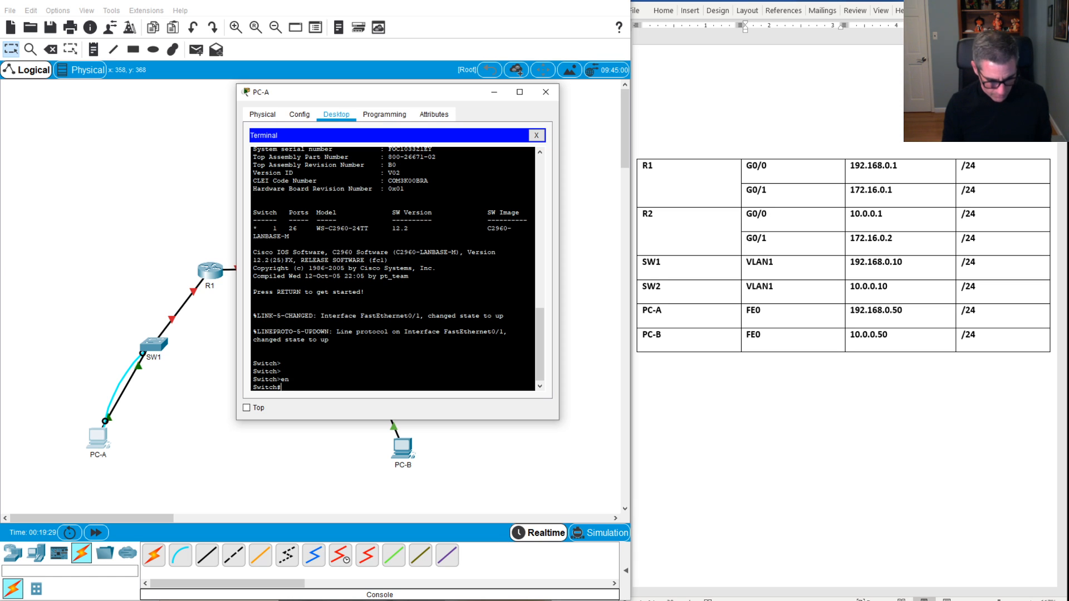
type("conf t")
key("Return")
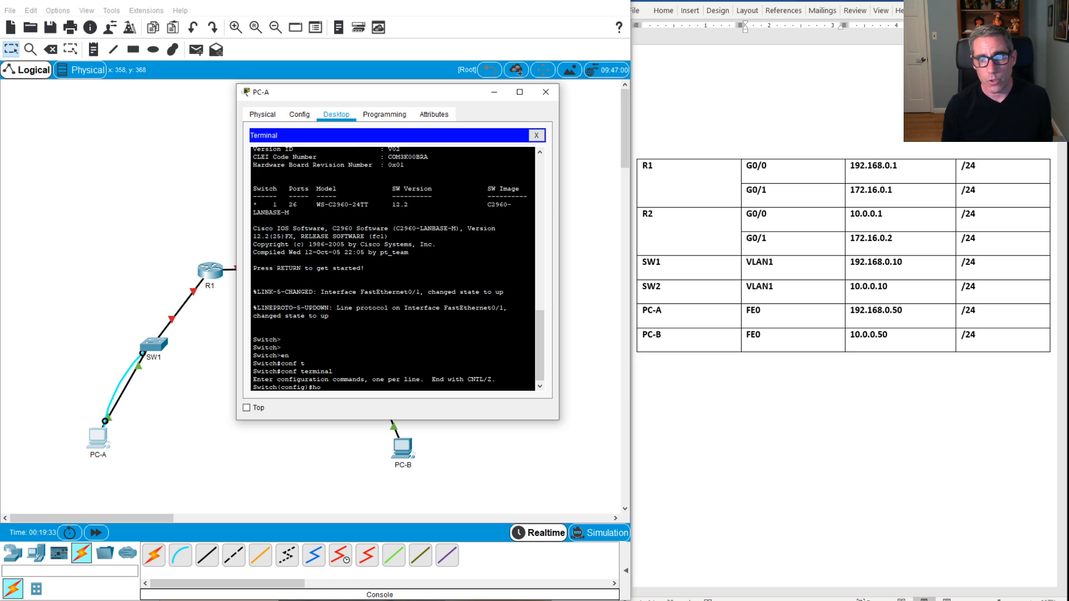
type("hostn")
key("Tab")
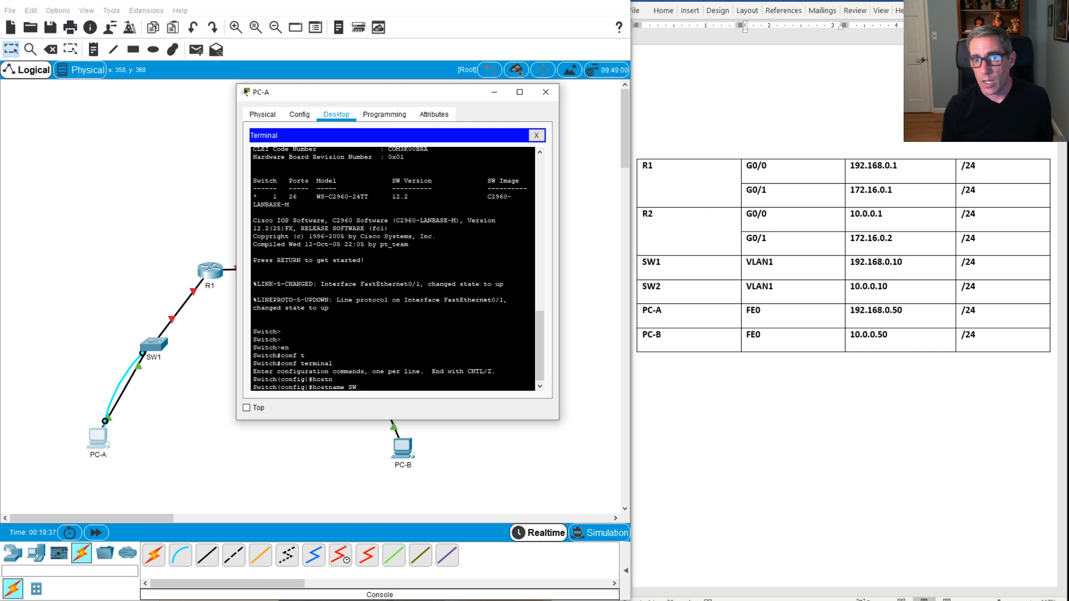
type("SW1")
key("Return")
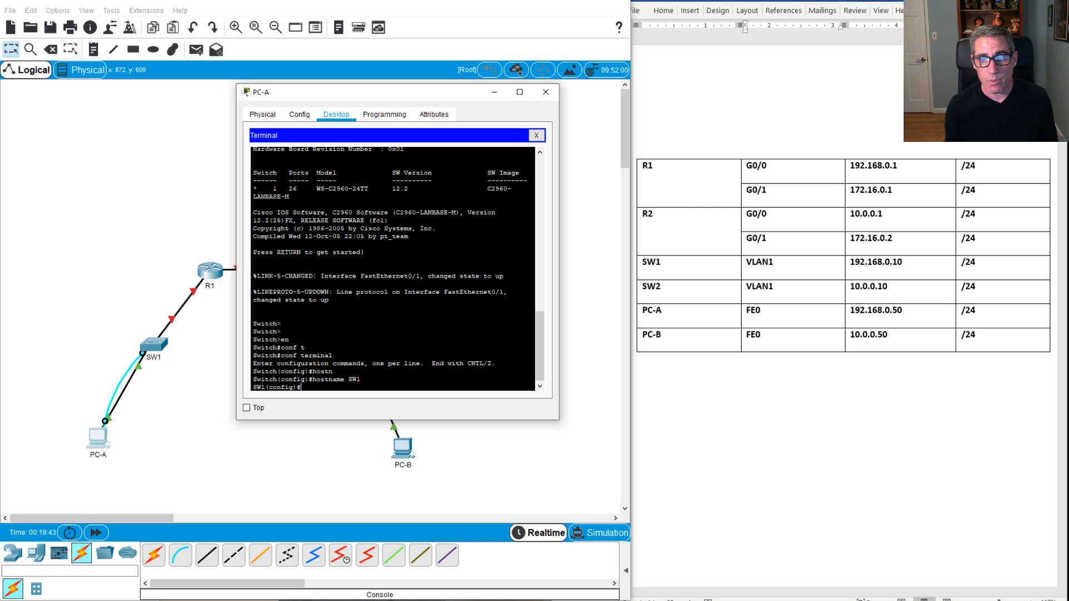
mouse_move(565, 600)
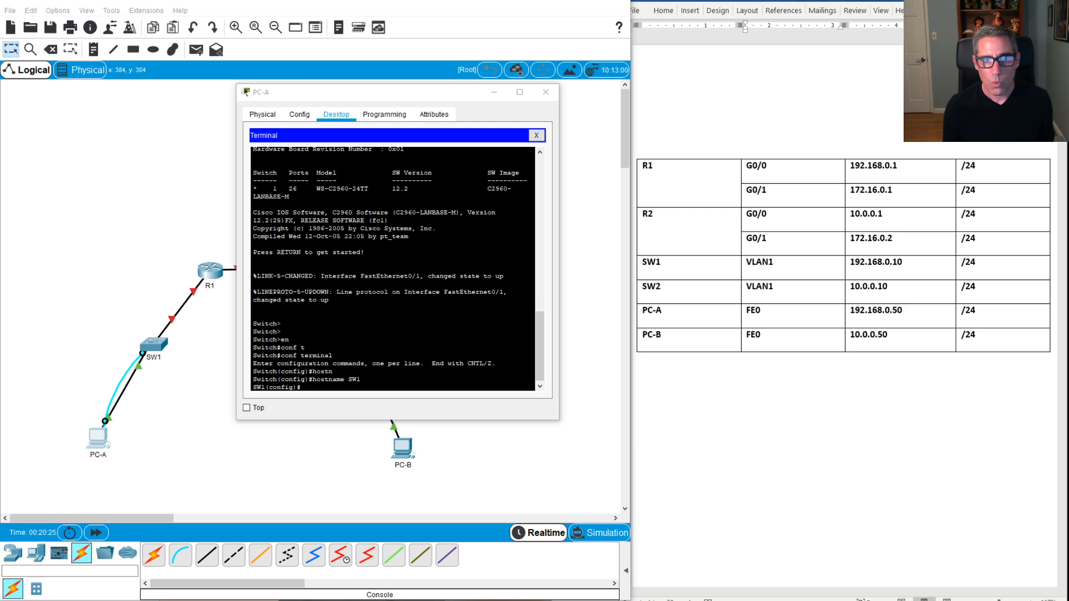
left_click(281, 331)
Step: Create VLAN 99 on SW1 and leave VLAN configuration mode
type("v")
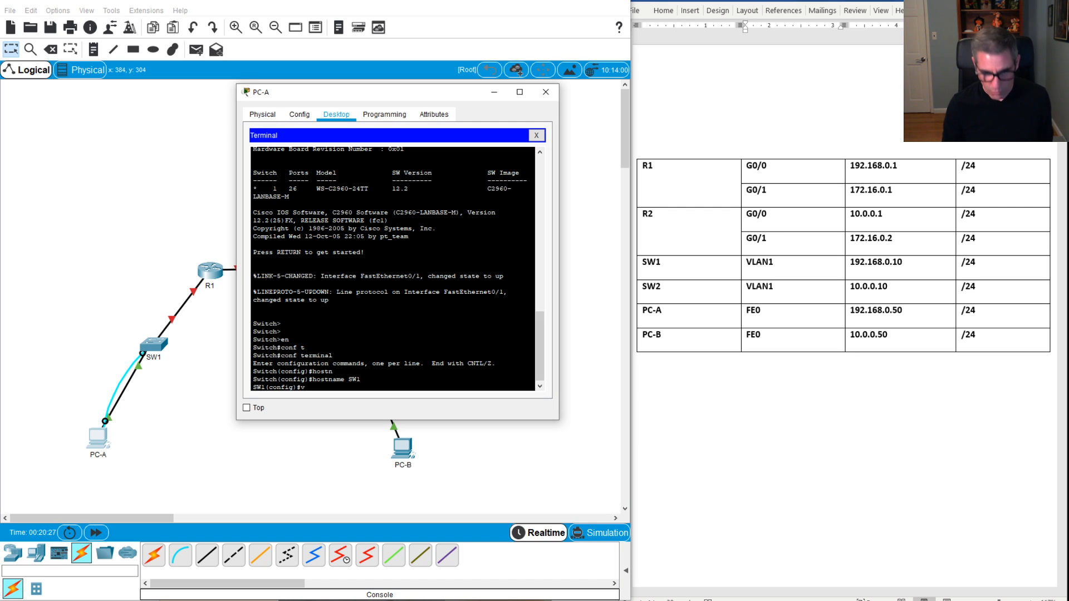
type("lan 99")
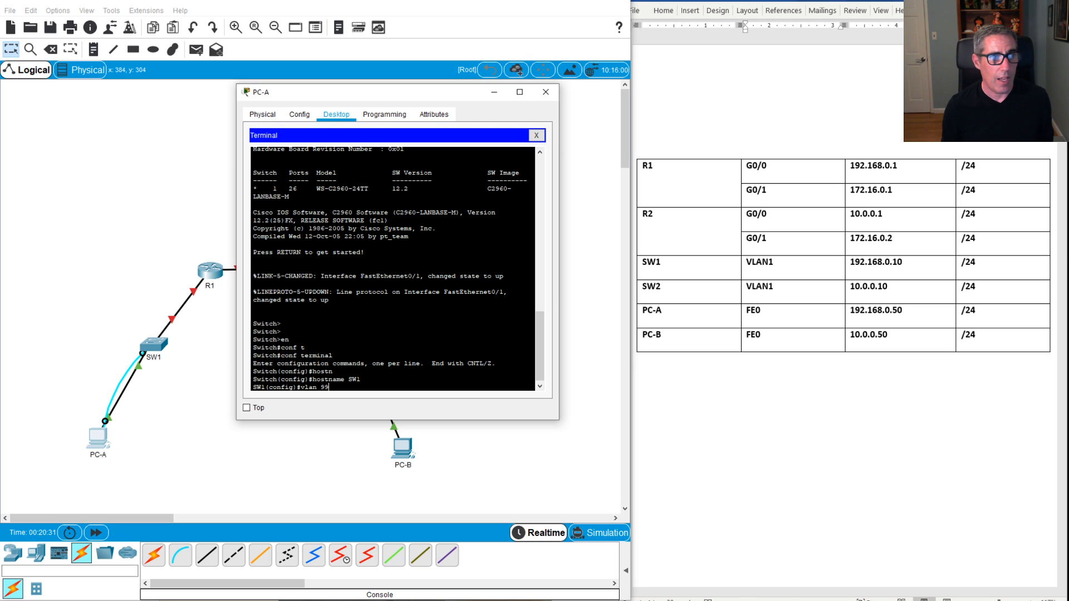
key("Return")
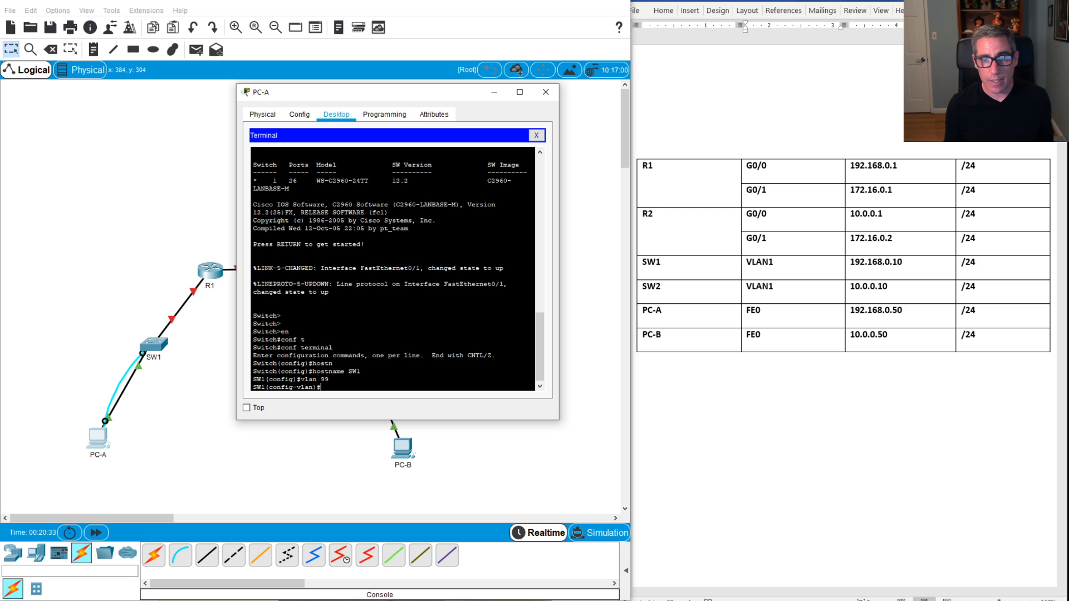
type("ip")
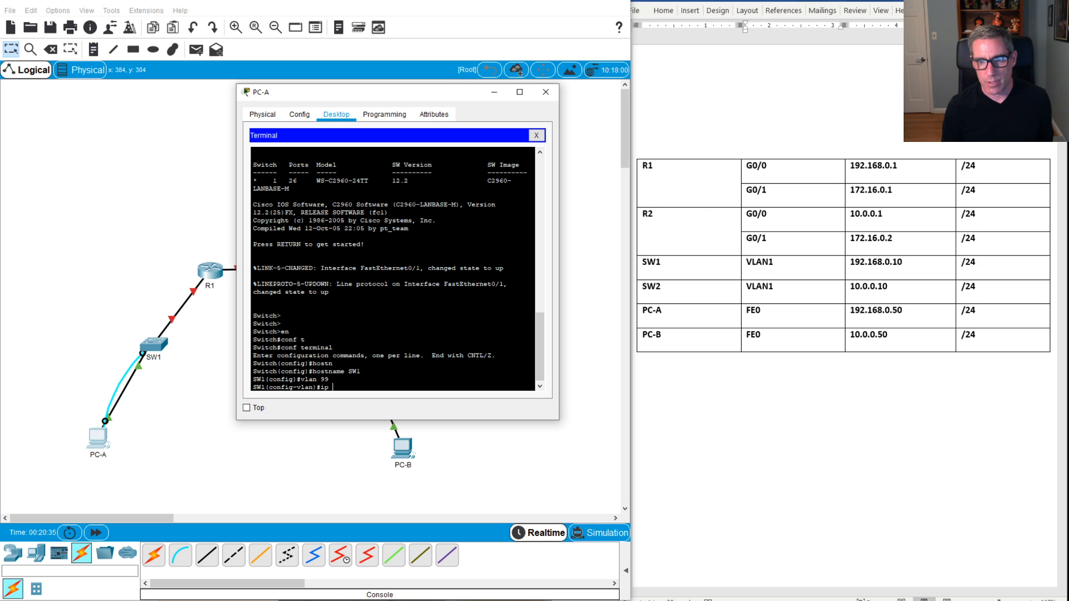
type(" add")
key("Tab")
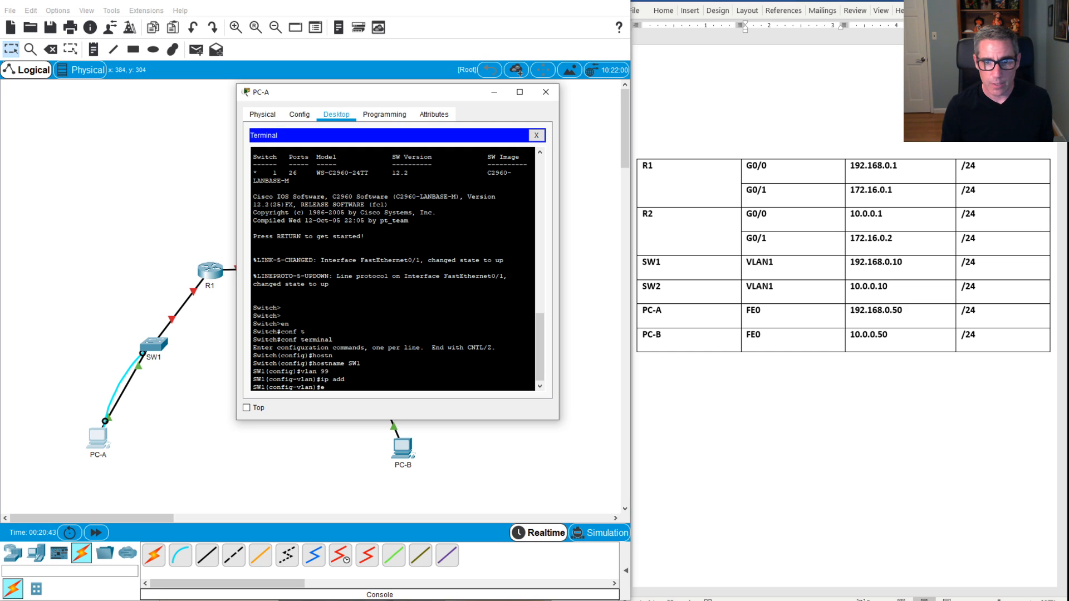
key("Return")
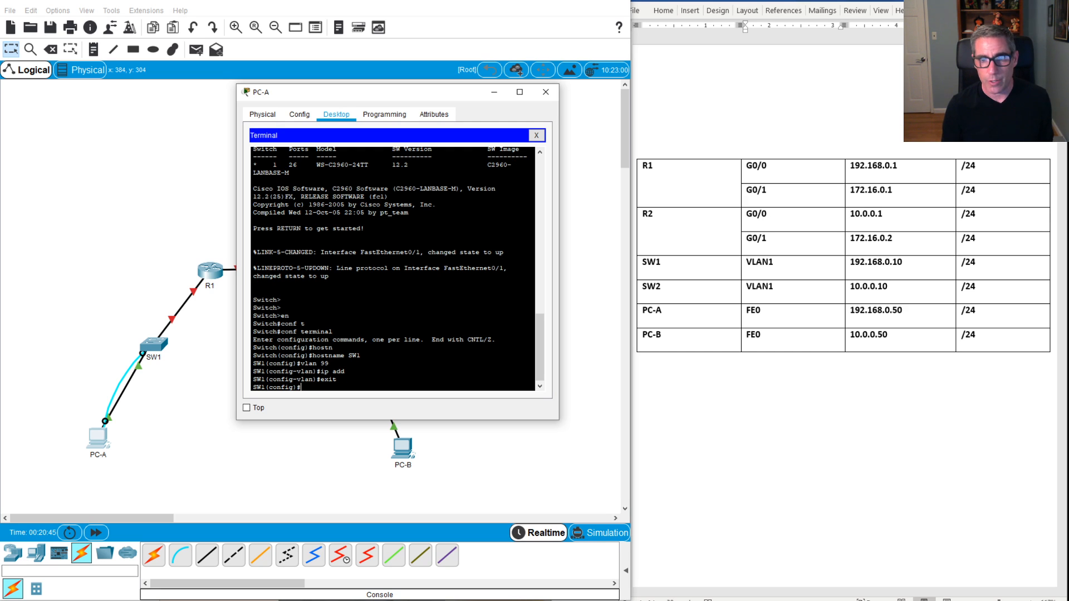
Step: Enter interface Vlan99 and begin the ip address command
key("Tab")
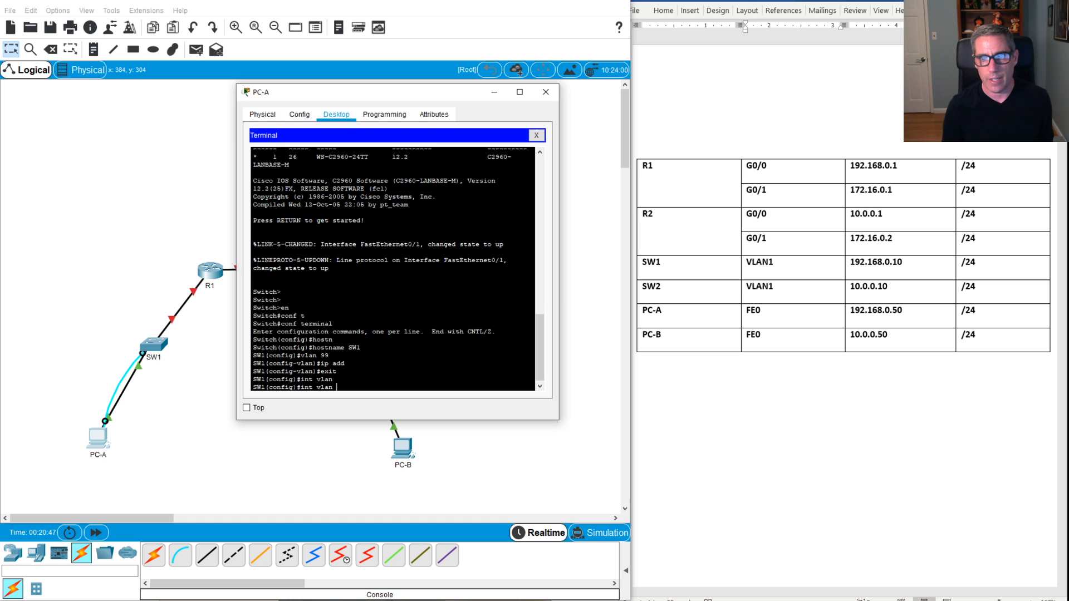
type("99")
key("Return")
key("Return")
key("Return")
key("Return")
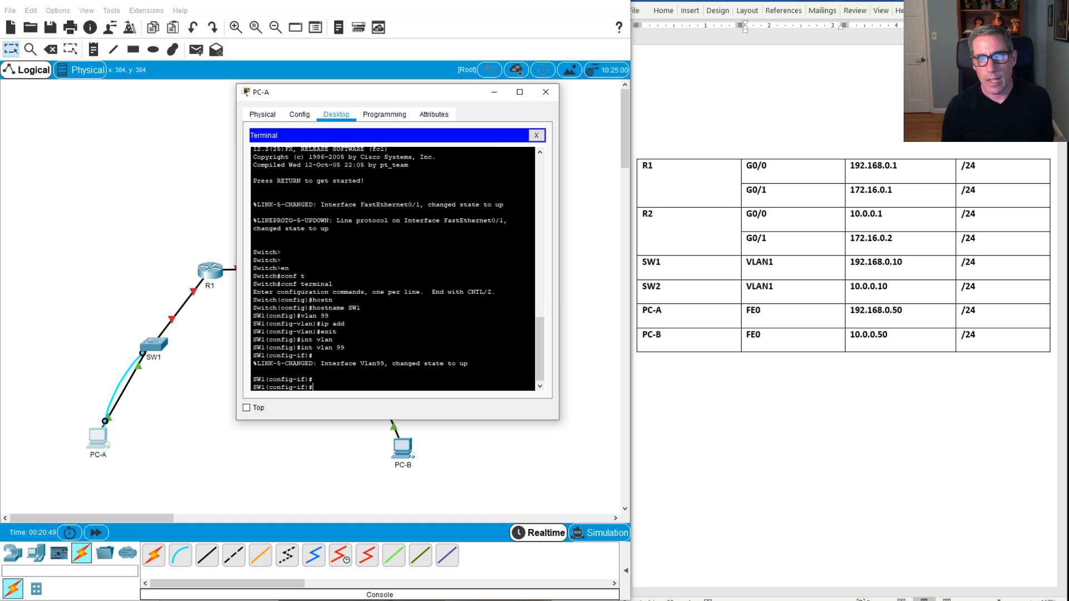
type("ip")
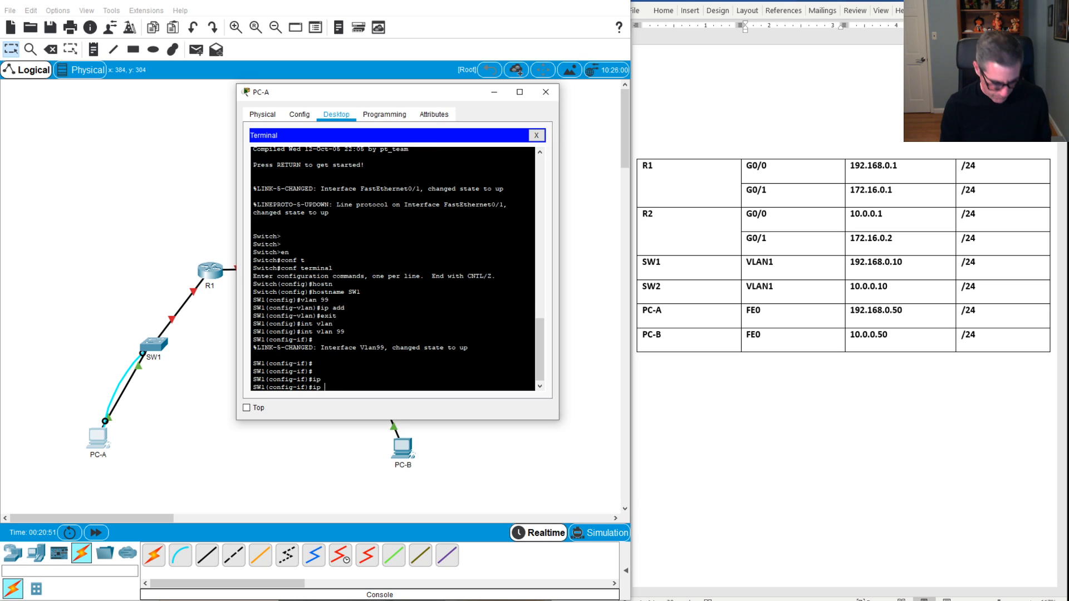
key("Tab")
key("Tab")
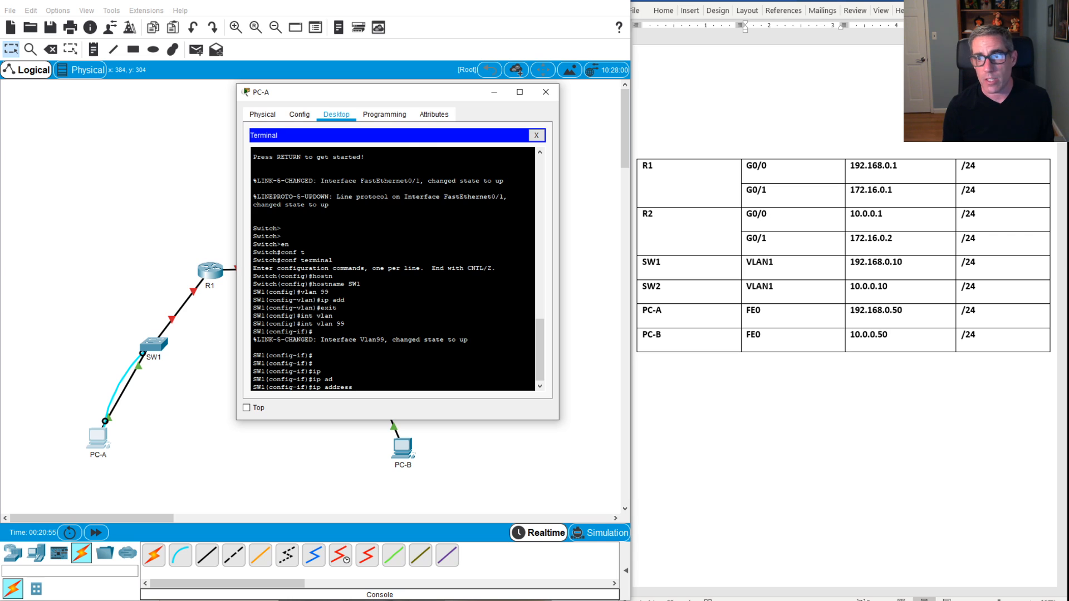
Step: Change VLAN1 to VLAN99 for SW1 and SW2 in the Word table, then begin typing 192.168.0.10 255
left_click(786, 265)
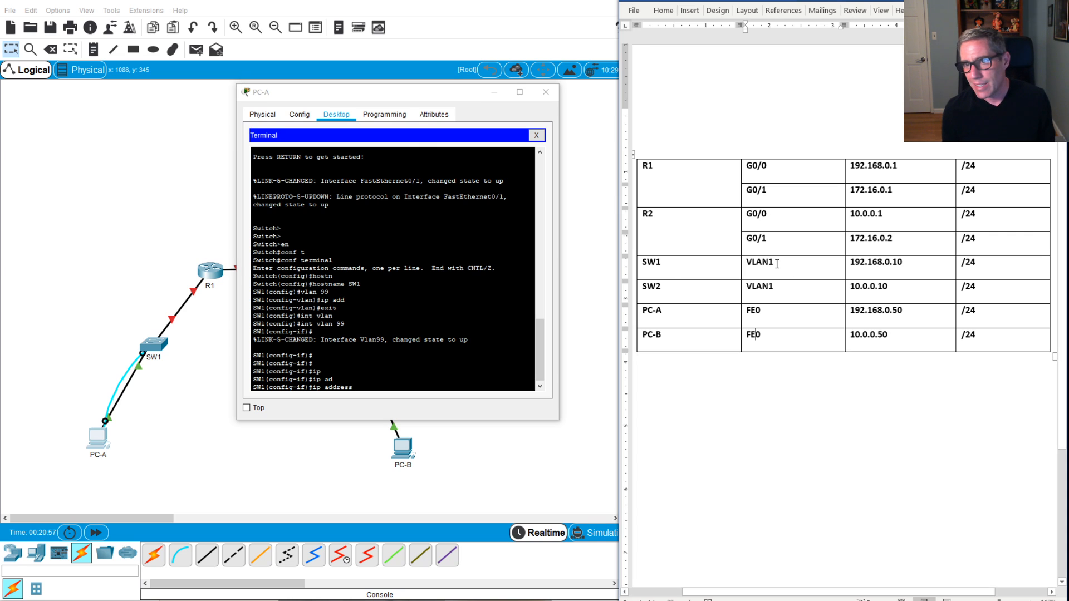
key("BackSpace")
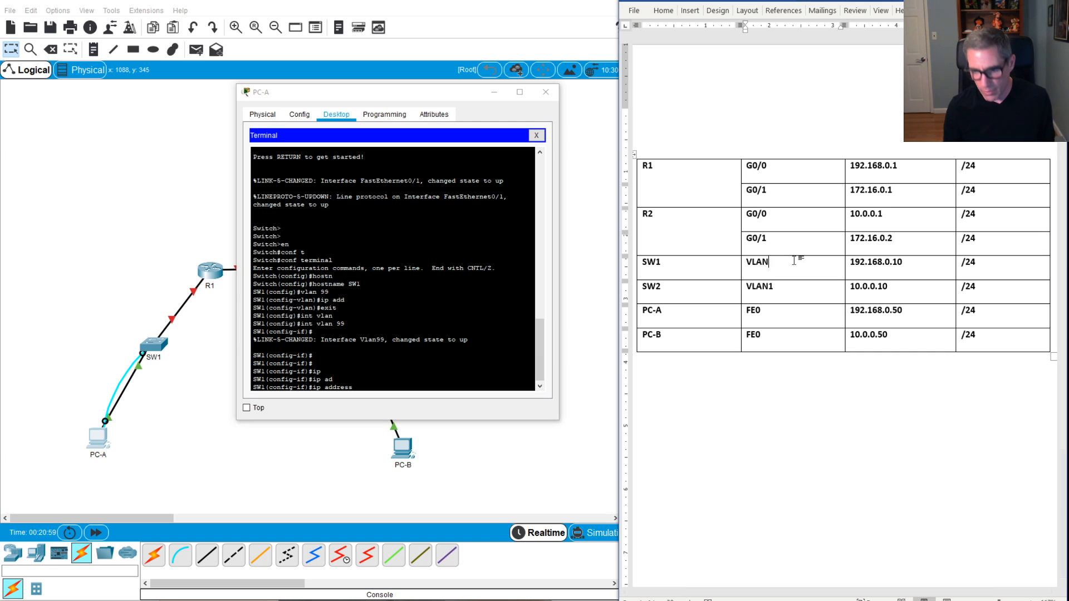
type("99")
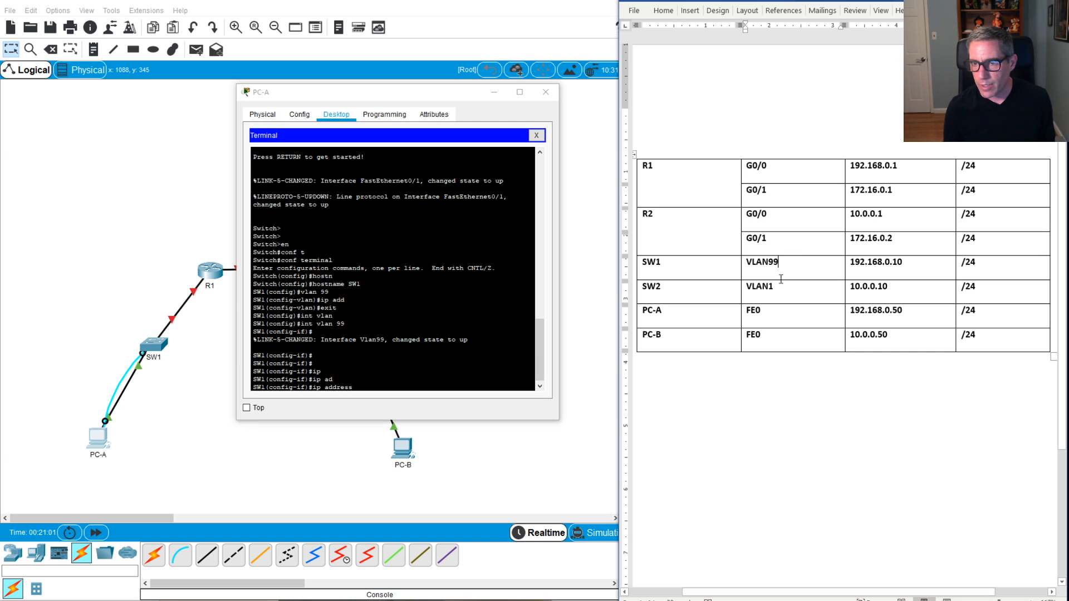
left_click(786, 290)
key("BackSpace")
type("99")
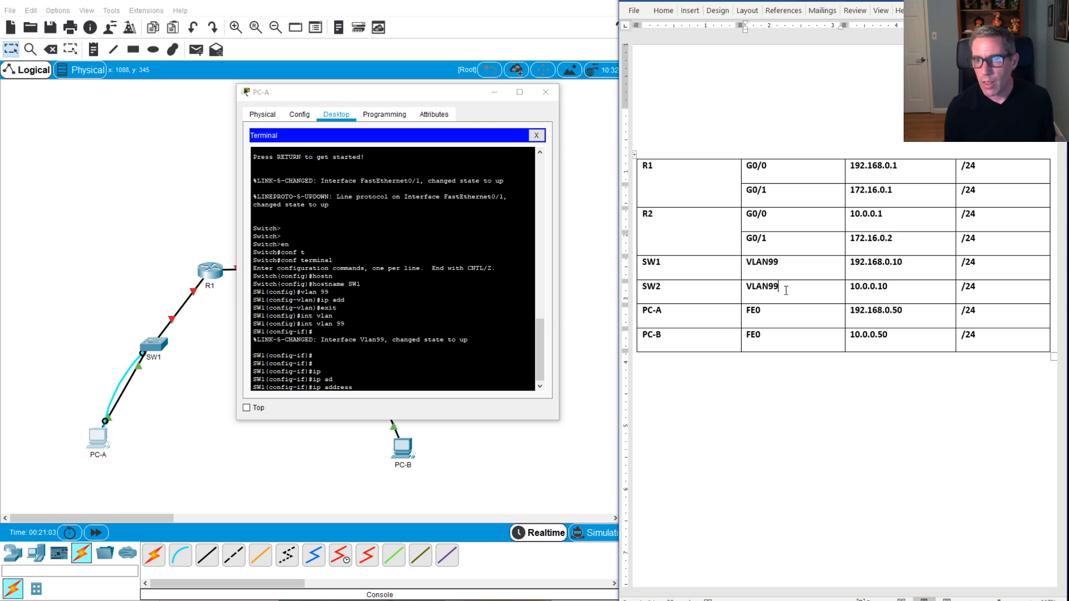
left_click(473, 300)
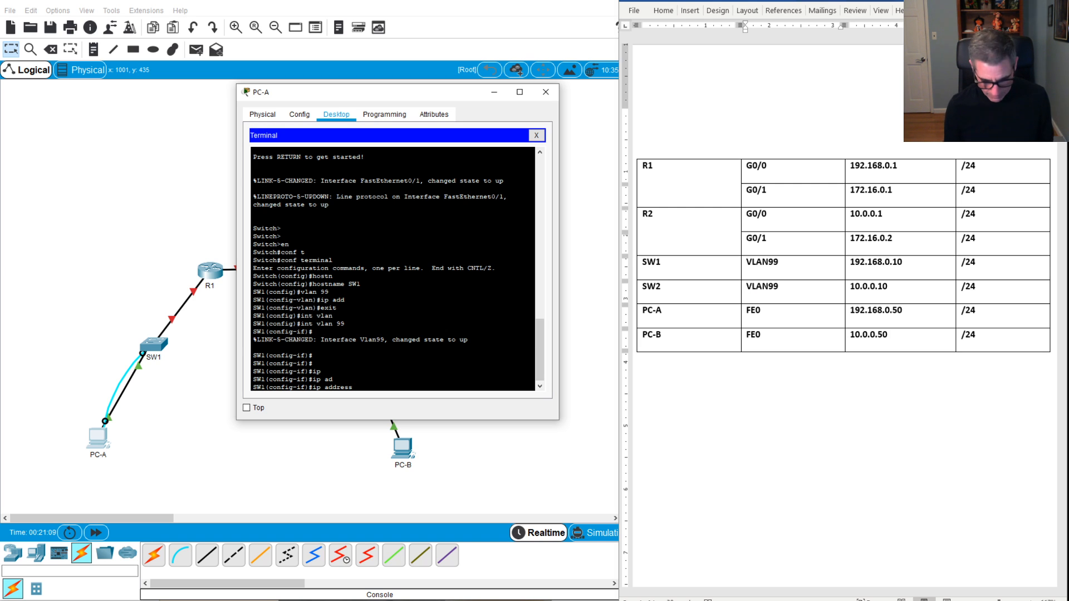
type("192.16")
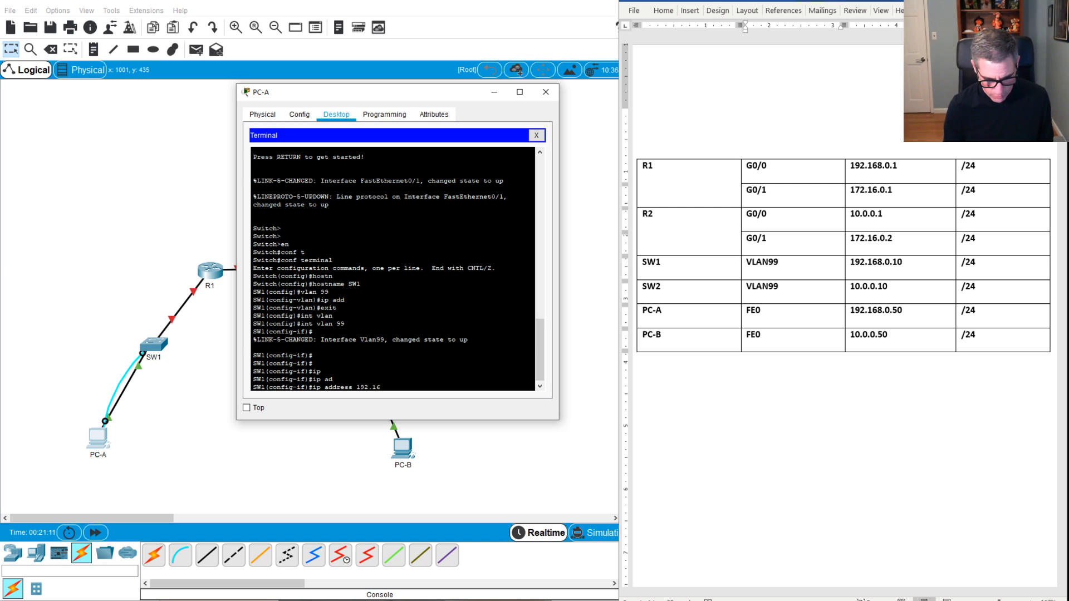
type("8.0.10")
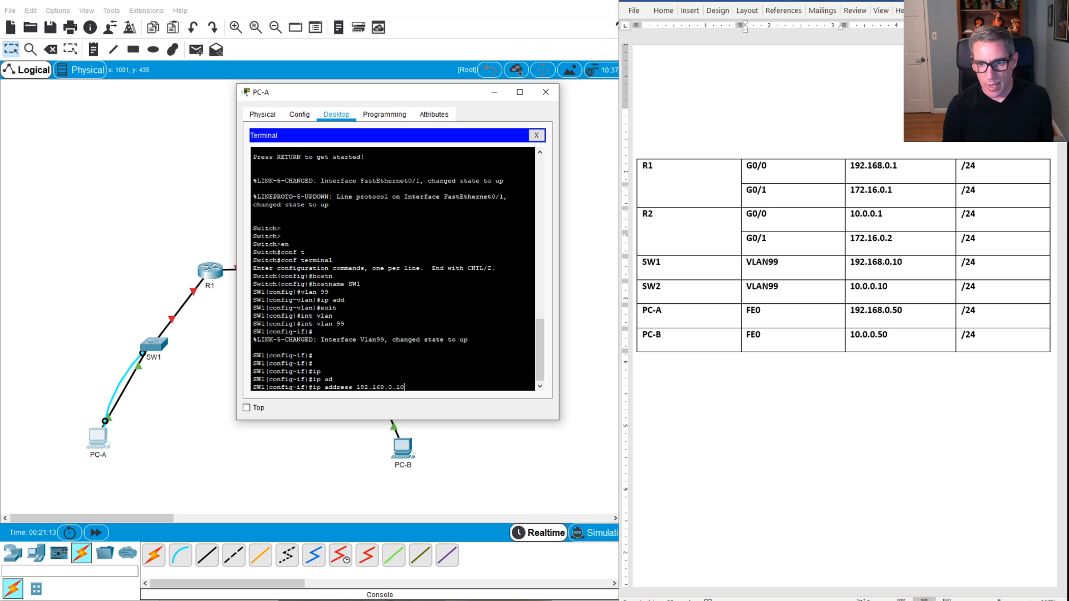
type(" 255.255.255.0")
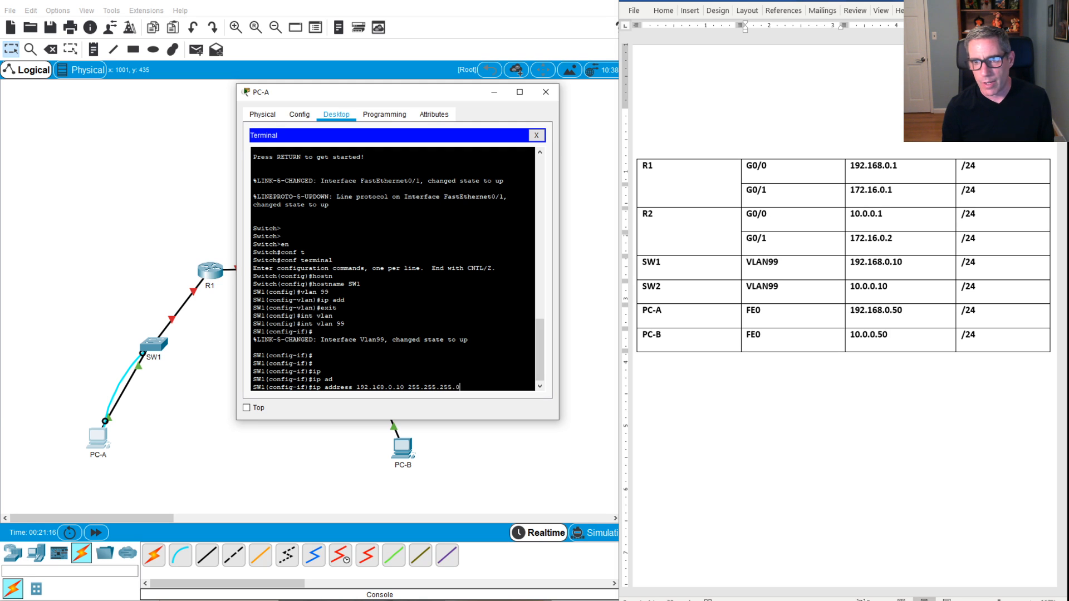
Step: Apply 192.168.0.10 255.255.255.0 to Vlan99, exit to global configuration, and begin ip default-gateway
key("Return")
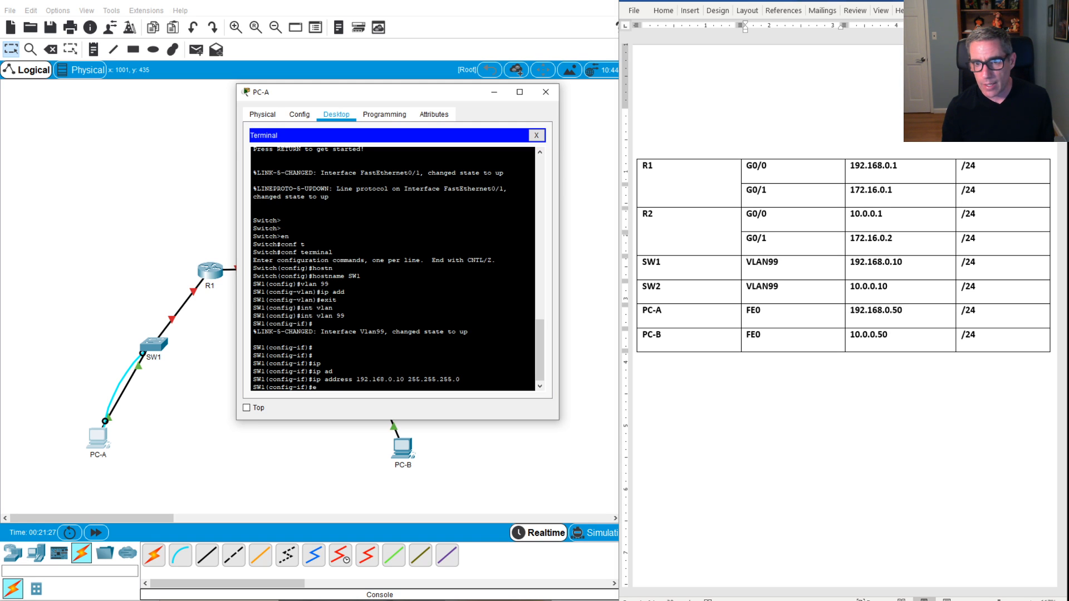
type("xit")
key("Return")
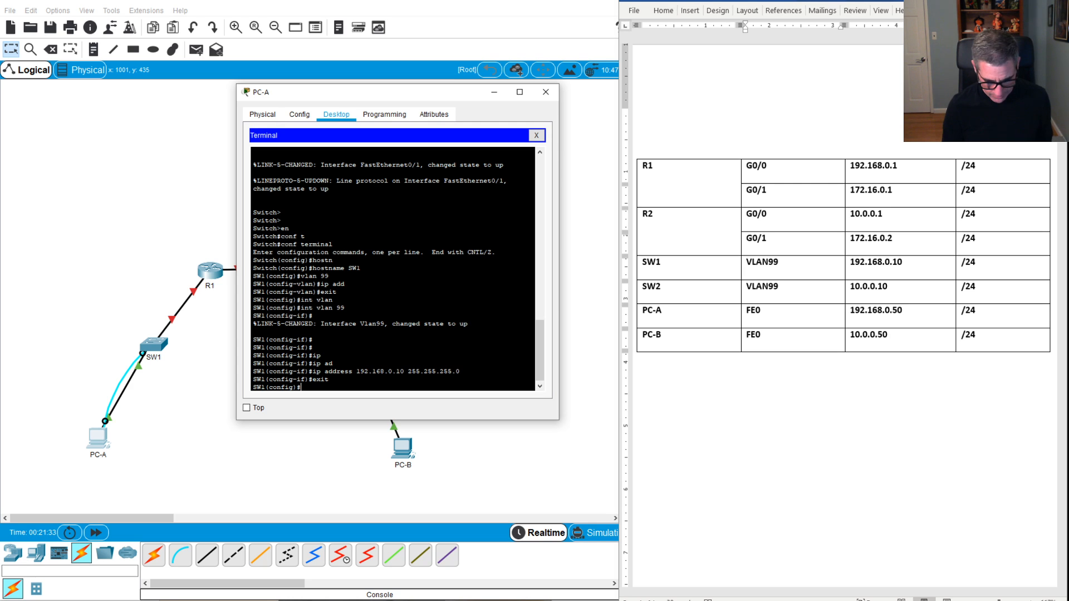
type("ip de")
key("Tab")
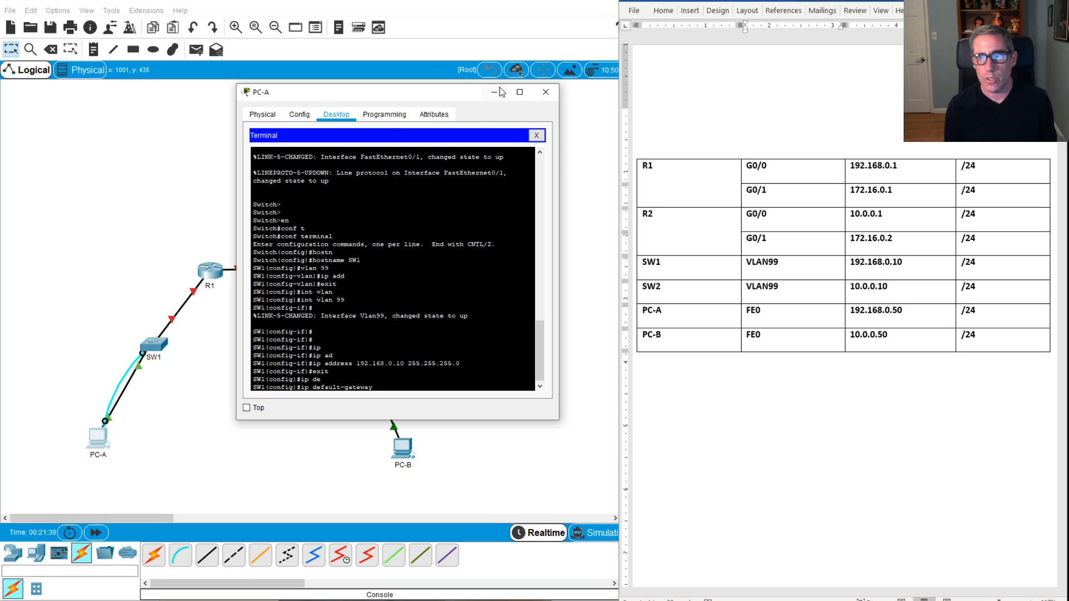
Step: Complete the ip default-gateway command with 192.168.0.1 on SW1
left_click_drag(463, 95, 653, 132)
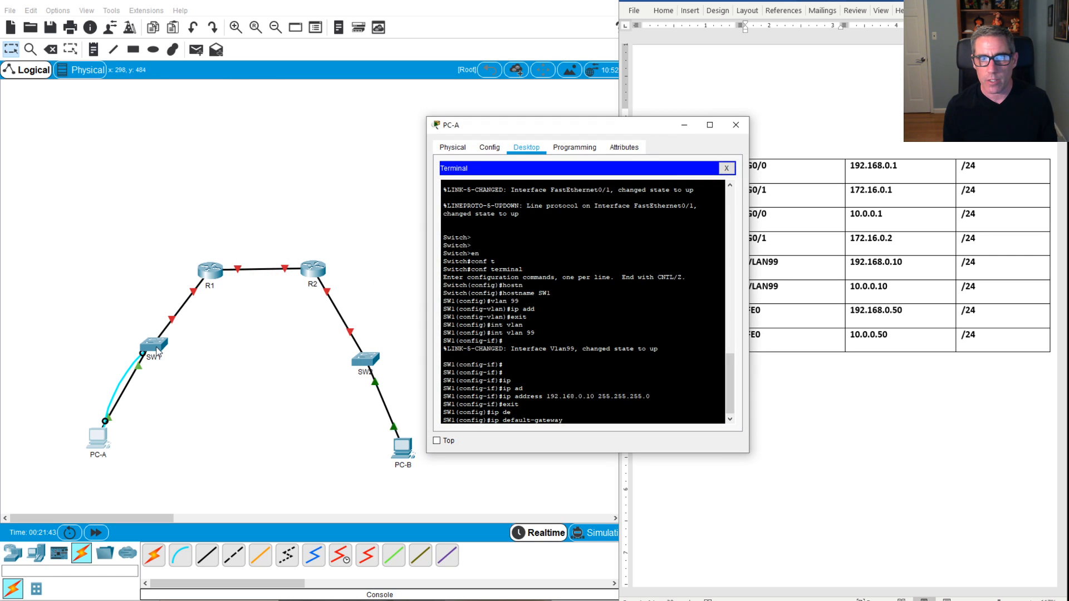
left_click_drag(602, 82, 496, 181)
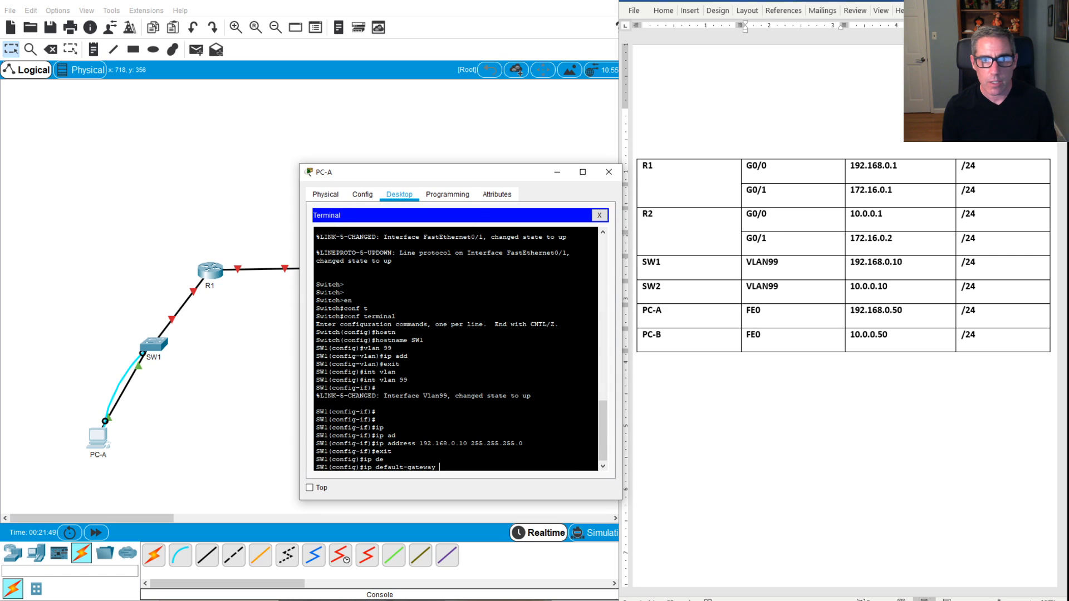
type("192")
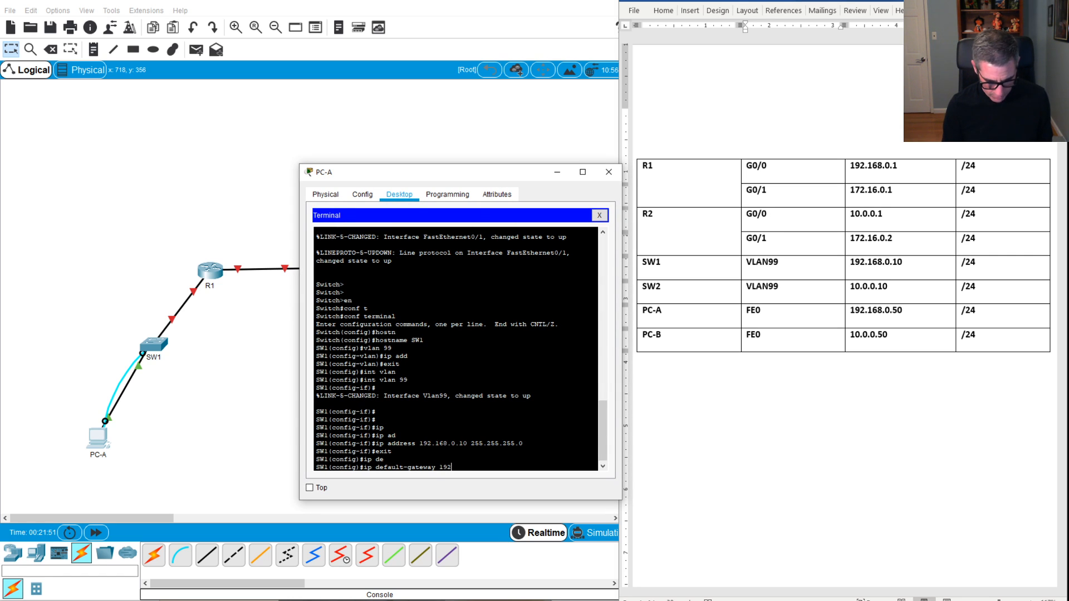
type(".168.0")
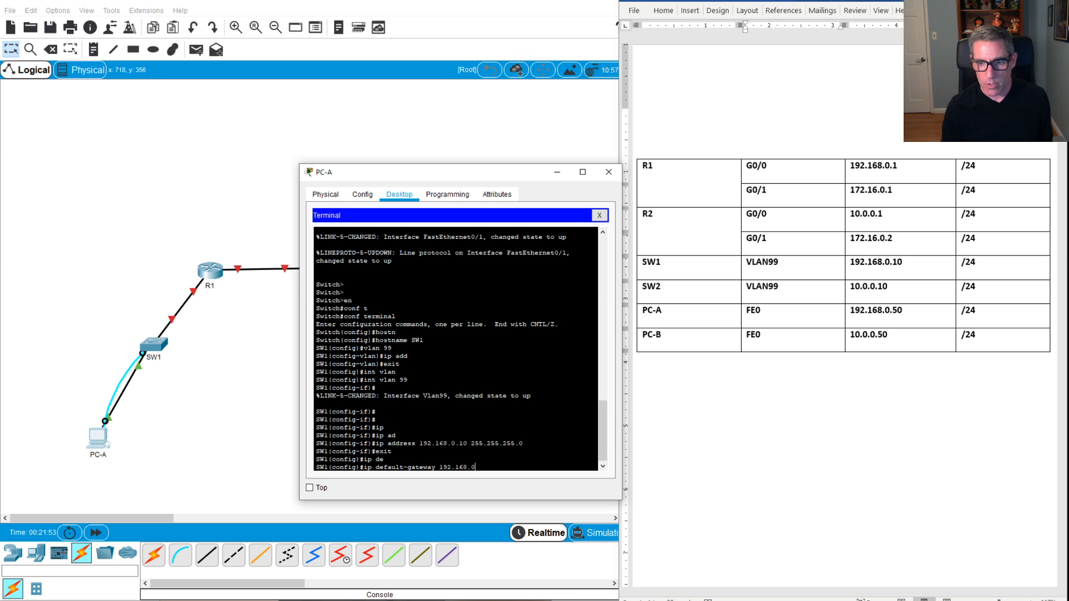
type(".")
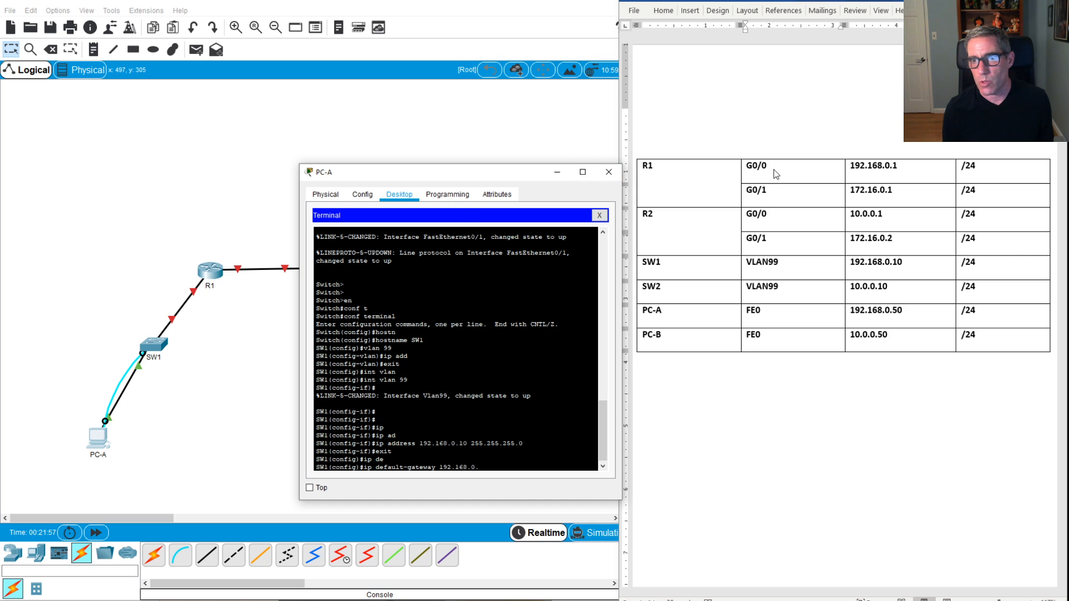
type("1")
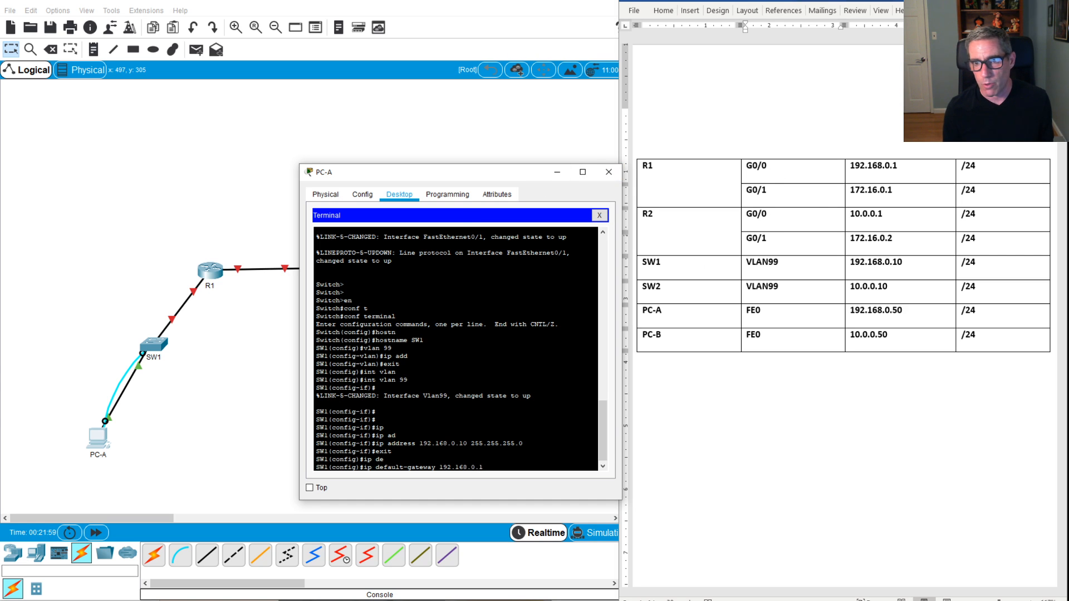
key("Return")
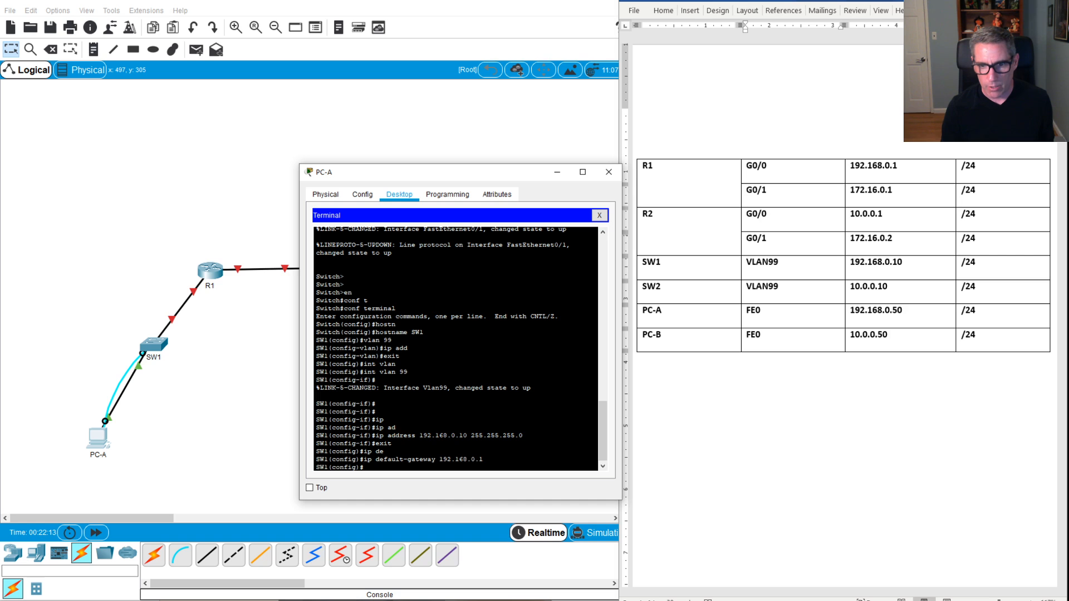
Step: Bring interface Vlan99 up with no shutdown and return to privileged mode
type("int")
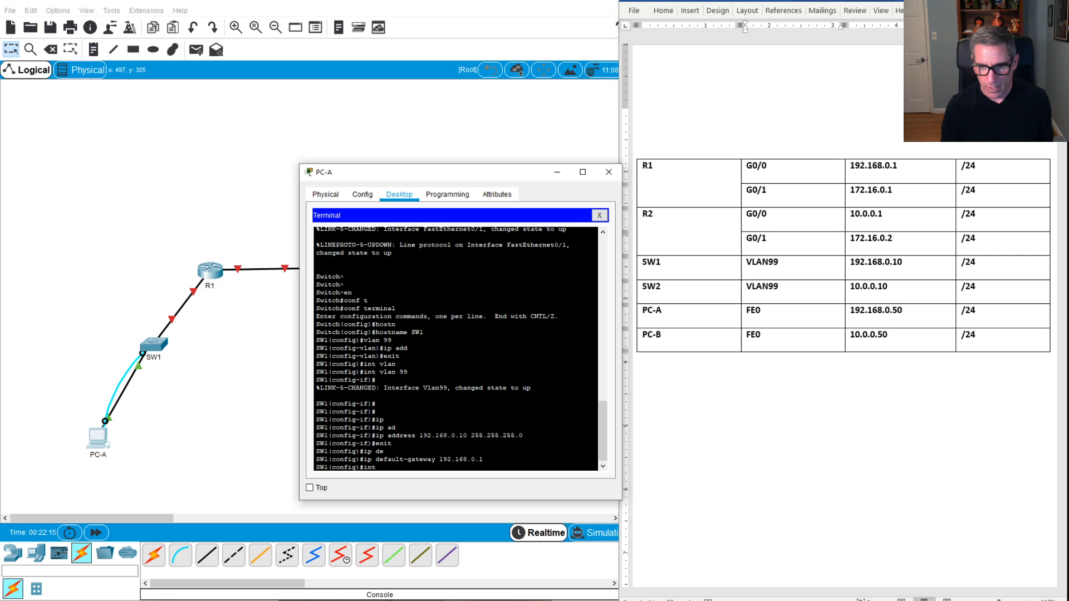
type(" vla")
key("Tab")
type("n ")
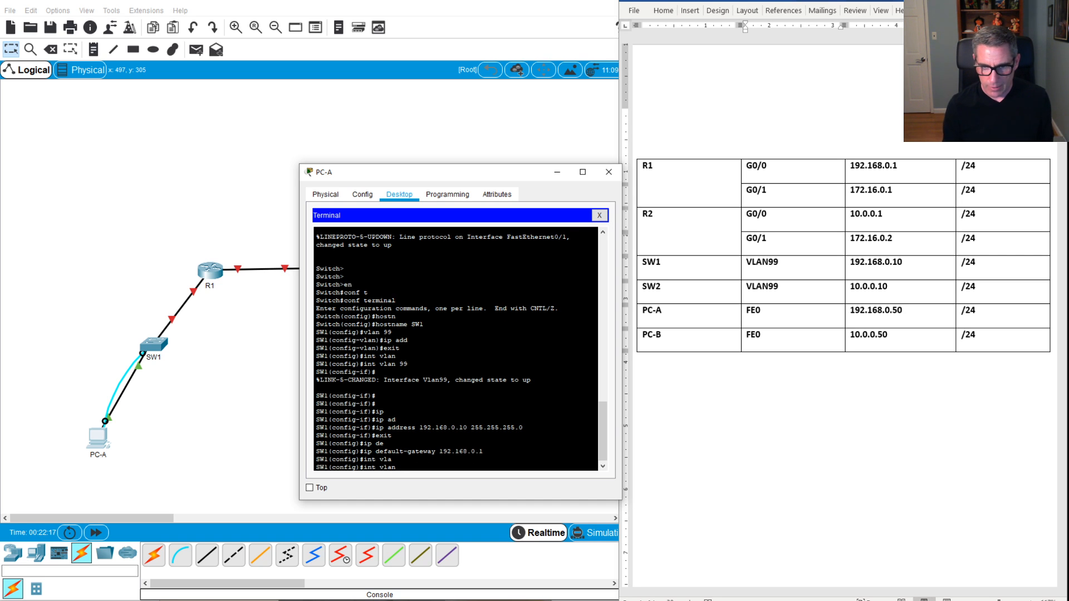
type("99")
key("Return")
type("no shut")
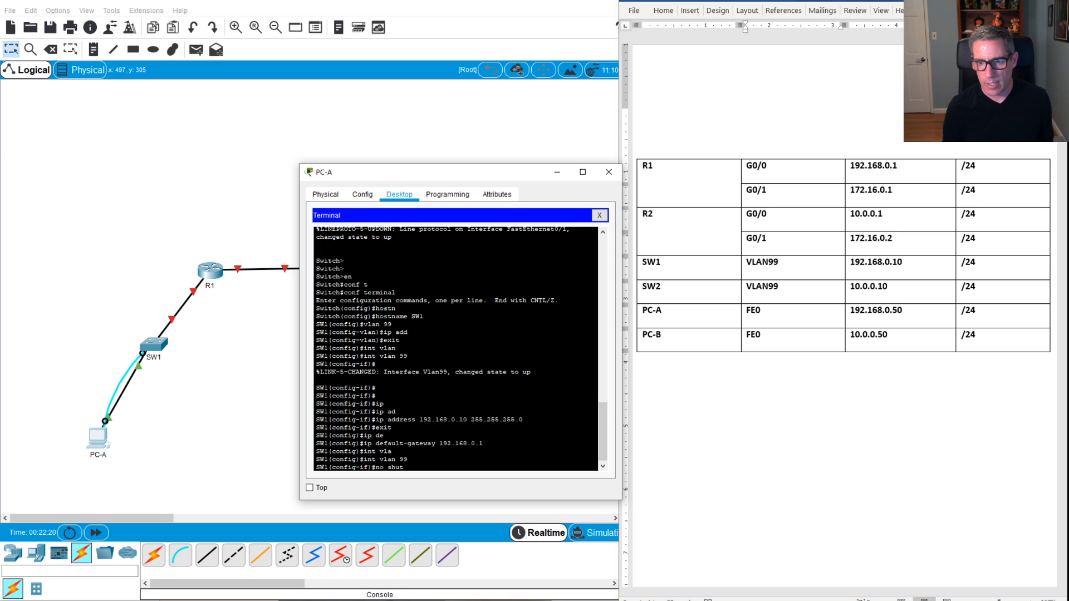
key("Tab")
key("Return")
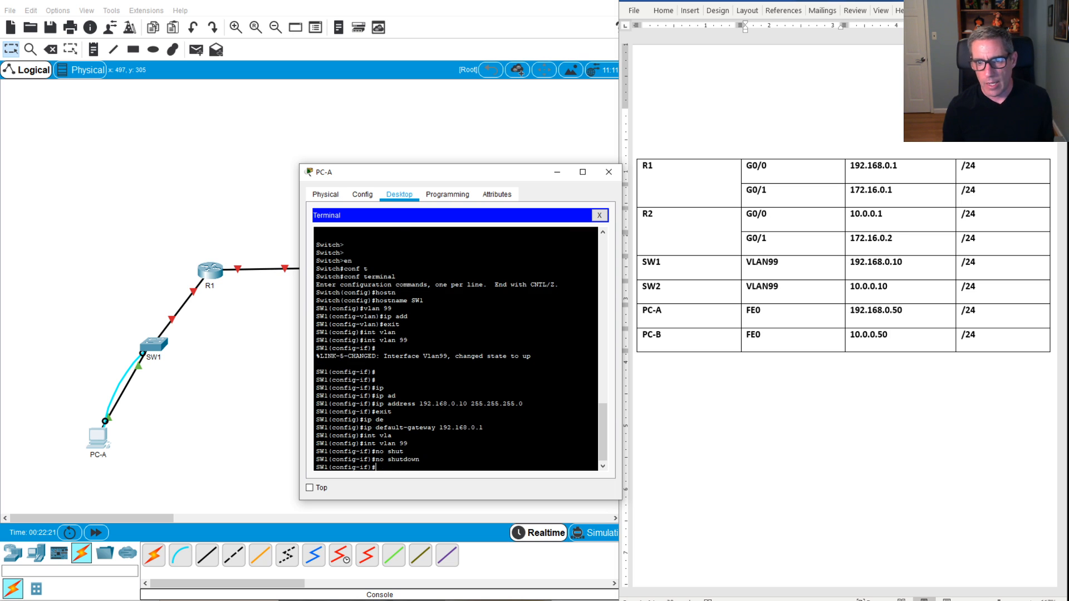
type("exit")
key("Return")
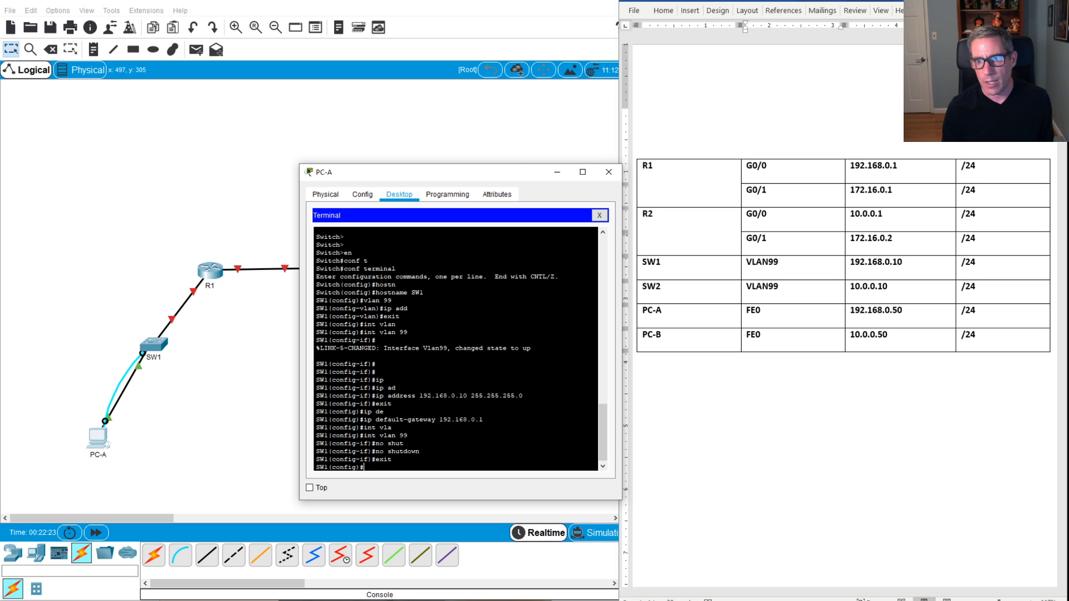
type("exit")
key("Return")
key("Return")
key("Return")
key("Return")
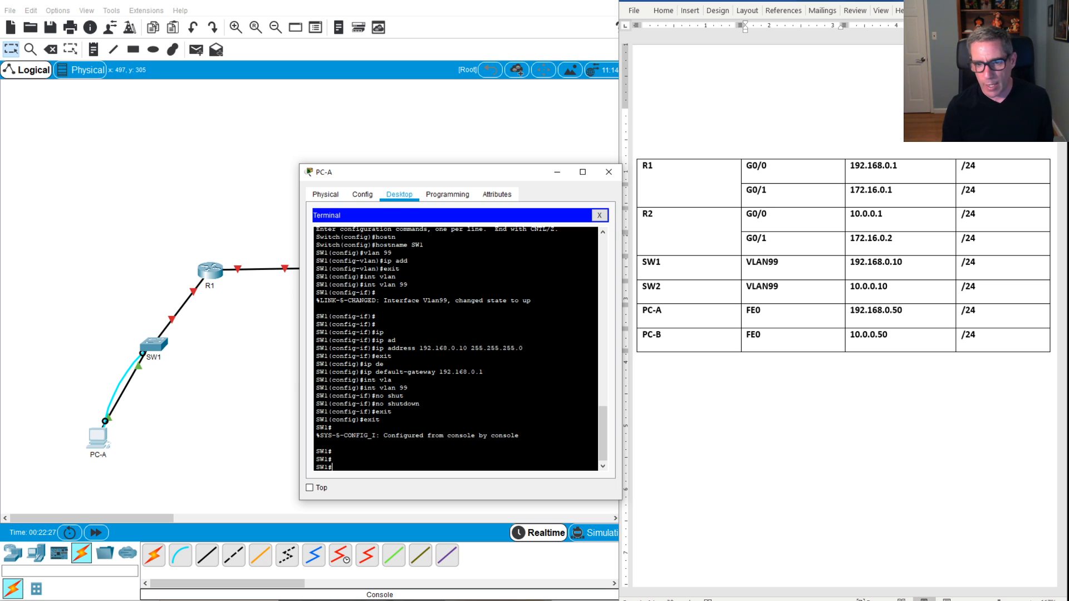
Step: Run show vlan in a widened console and page through the full VLAN list
type("iop")
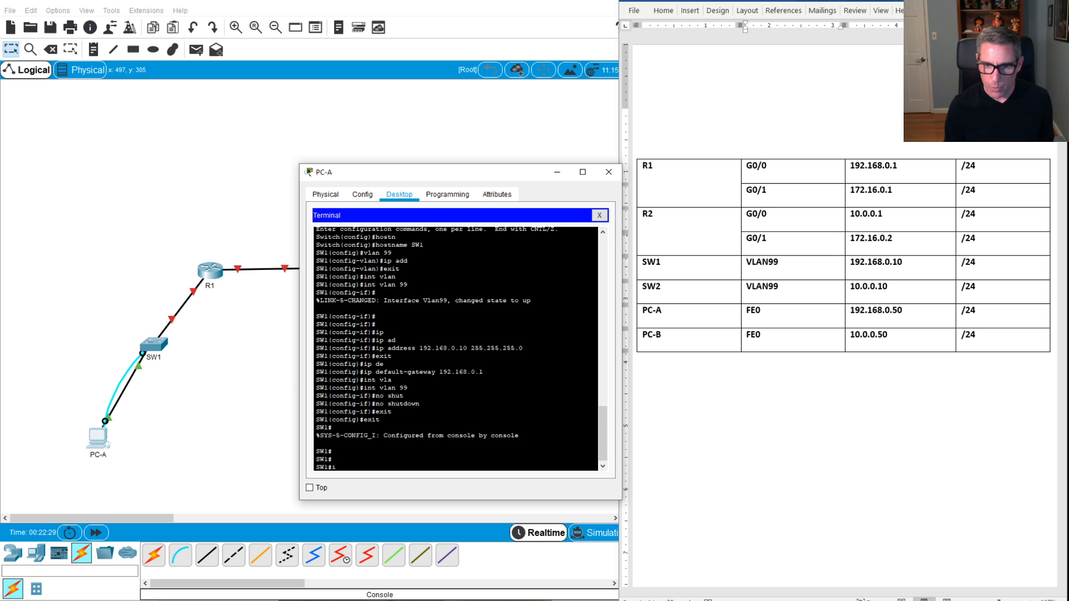
key("BackSpace")
type("show")
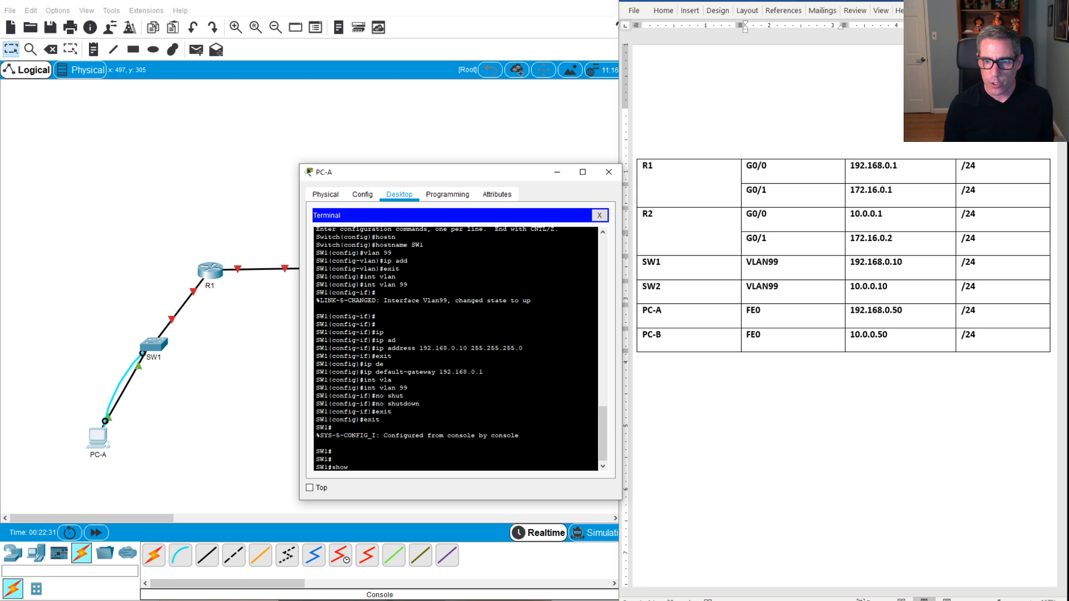
type(" vlan")
key("Return")
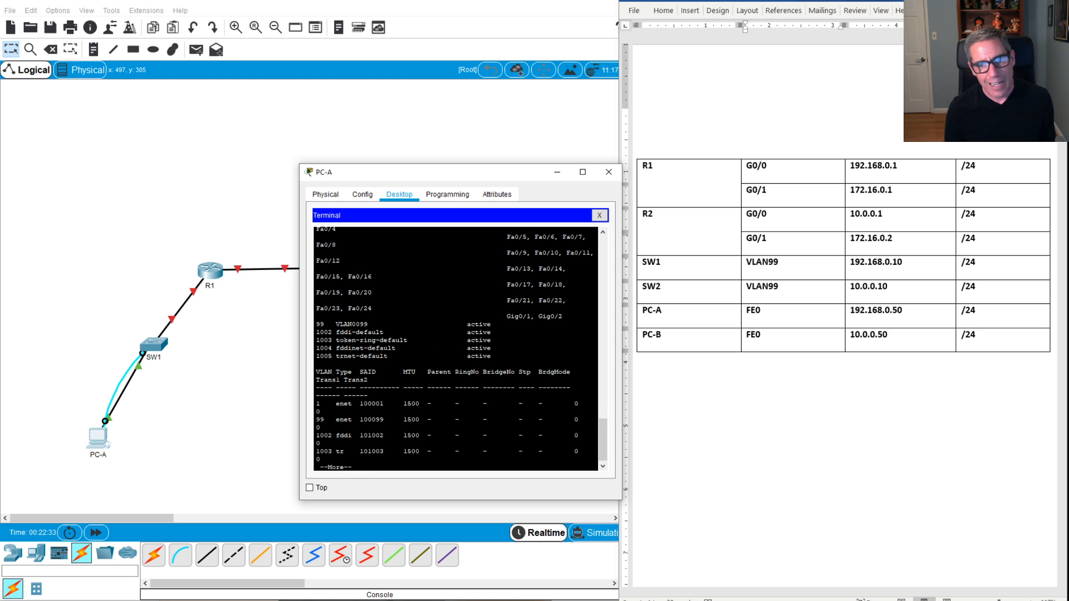
left_click_drag(300, 290, 240, 289)
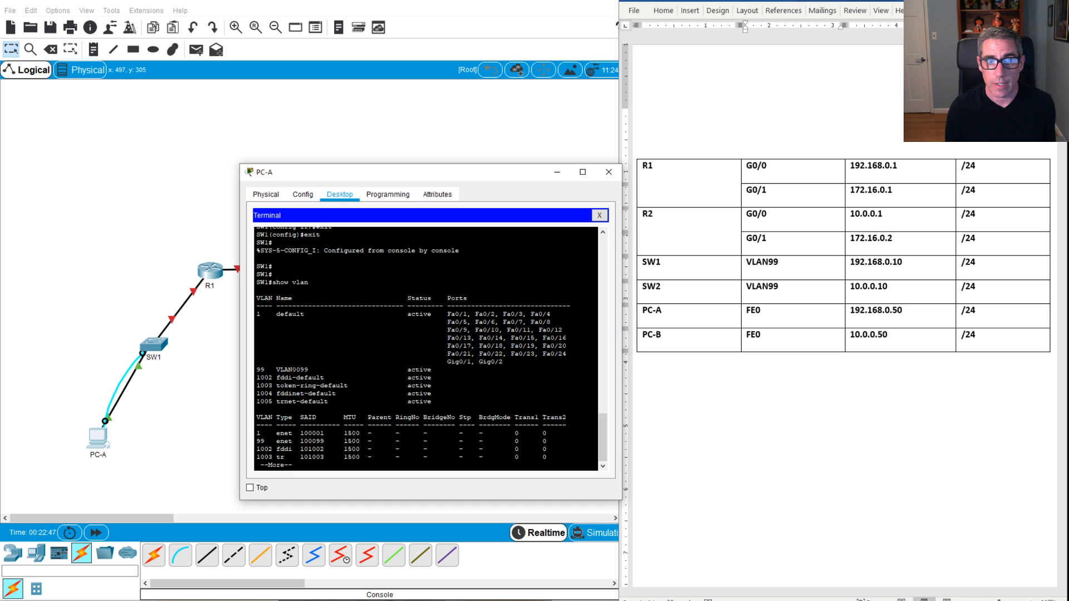
key("space")
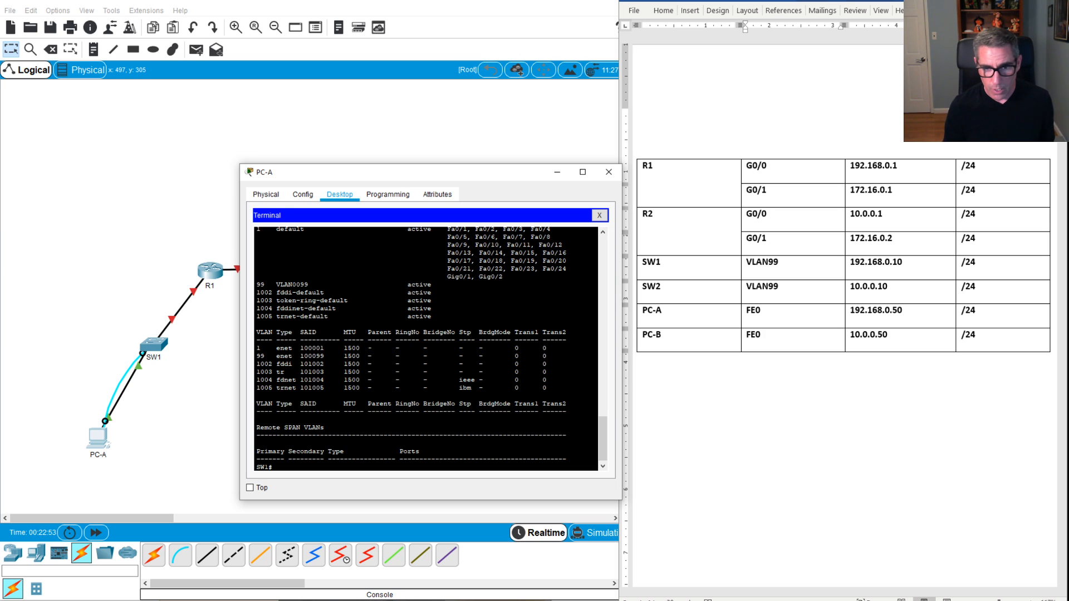
Step: Enter global configuration on SW1 and select interface range f0/1-24
type("conf")
key("Tab")
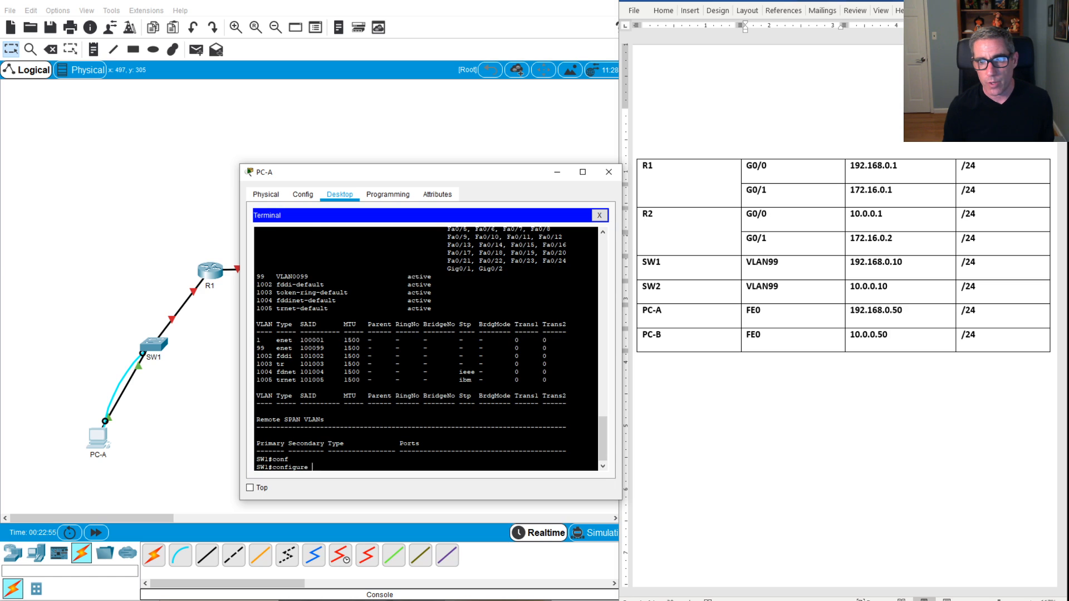
type("t")
key("Tab")
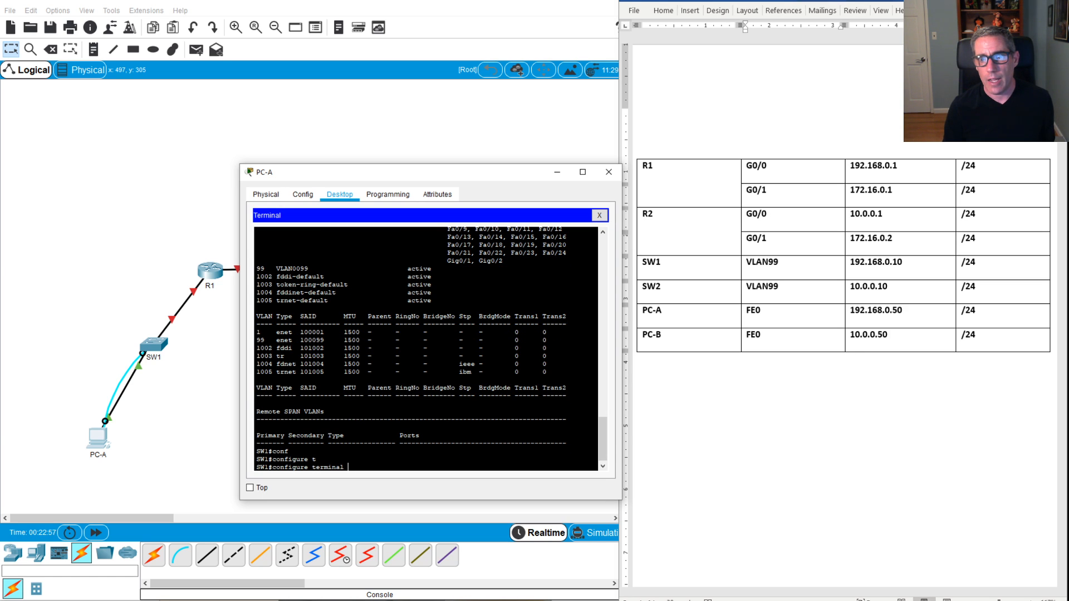
key("Return")
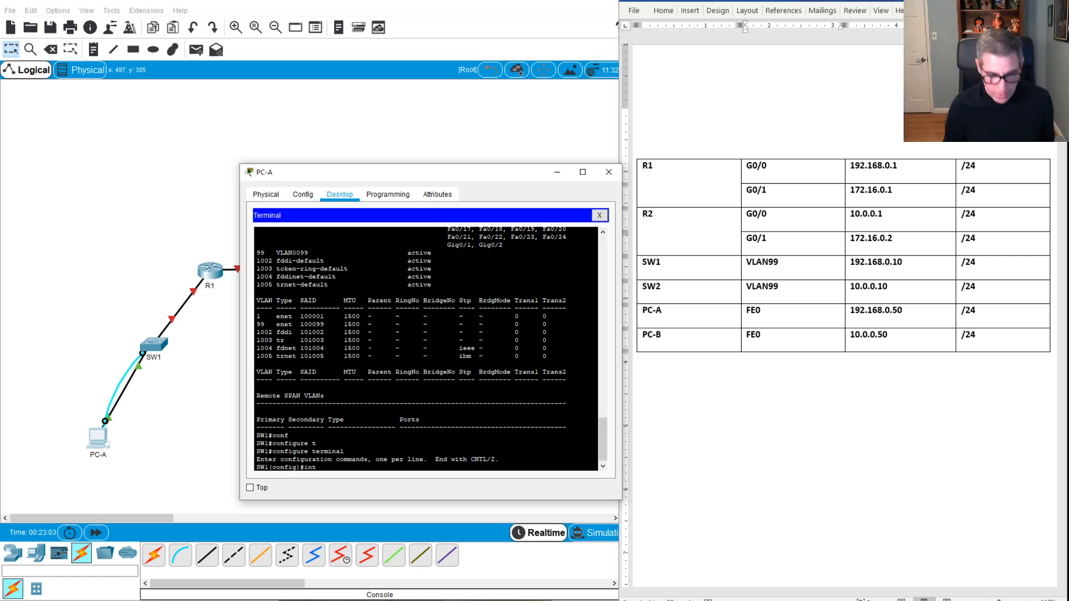
type("int ra")
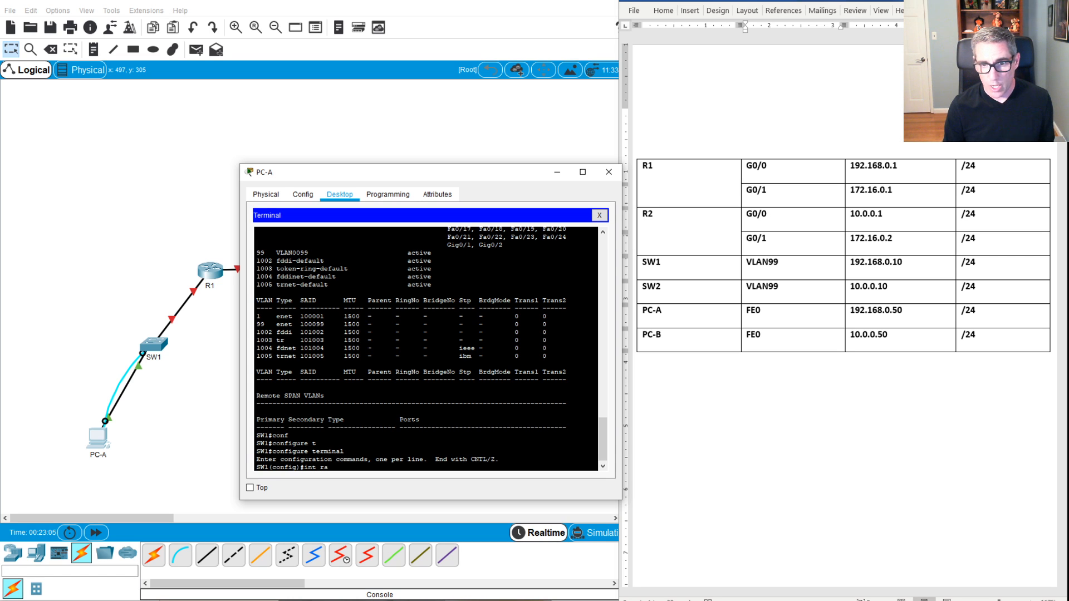
type("n")
key("Tab")
type("f")
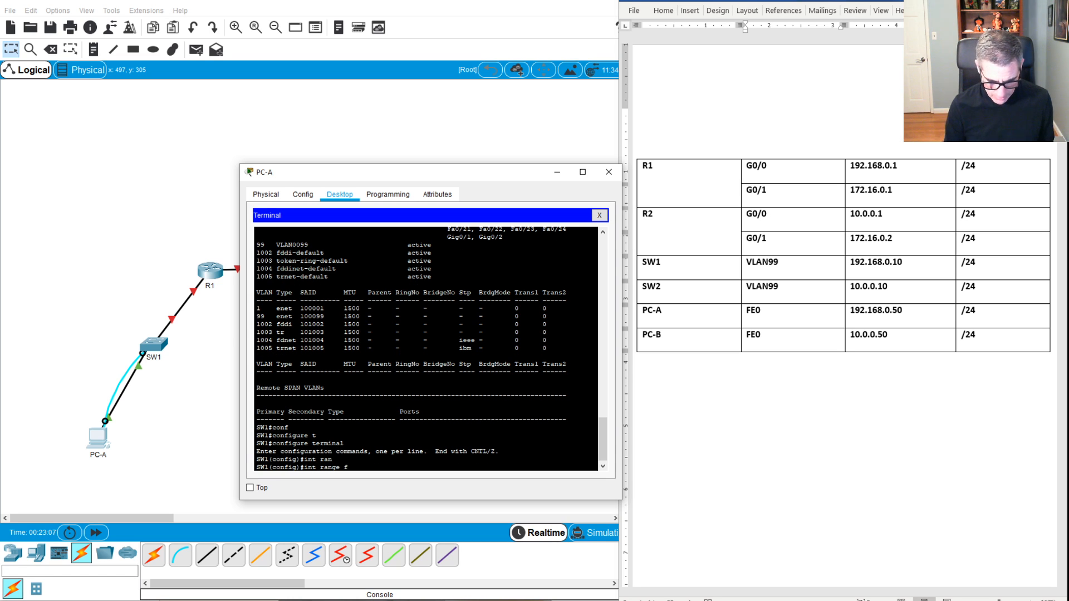
type("01-")
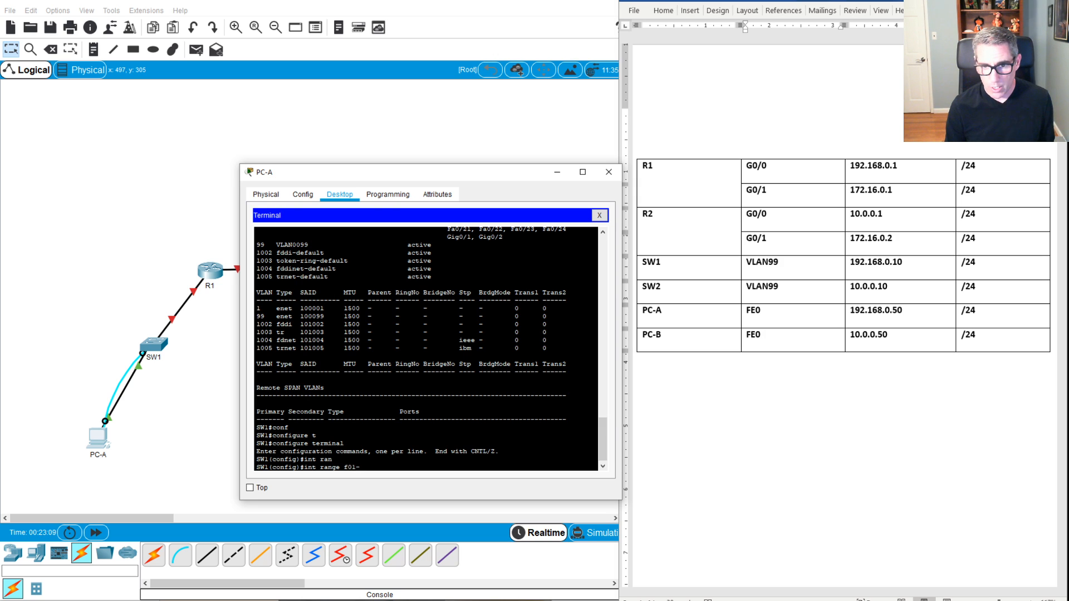
key("BackSpace")
key("BackSpace")
type("/1-")
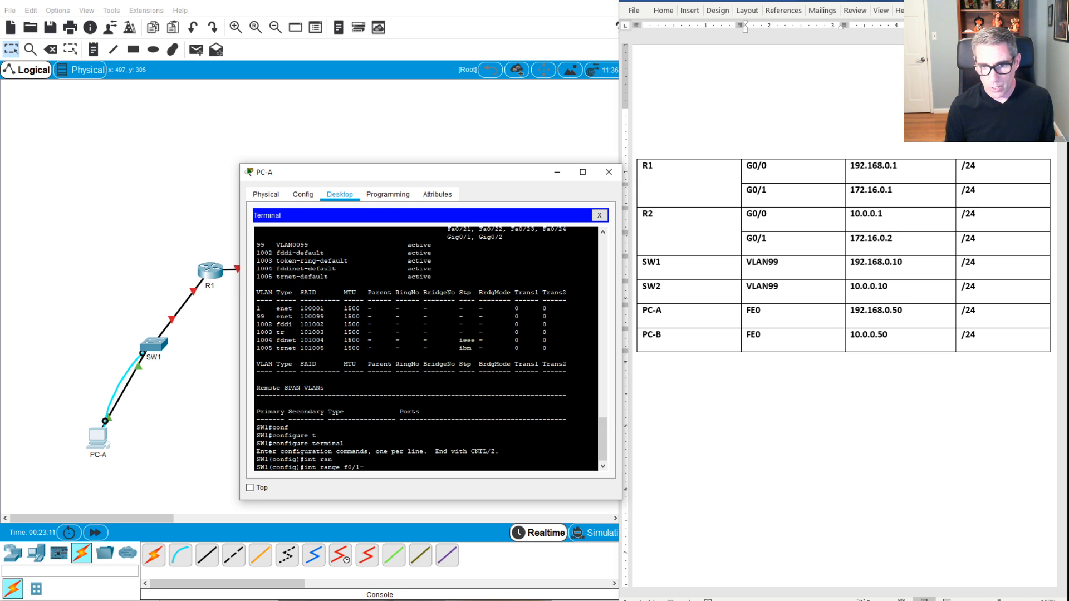
type("25")
key("BackSpace")
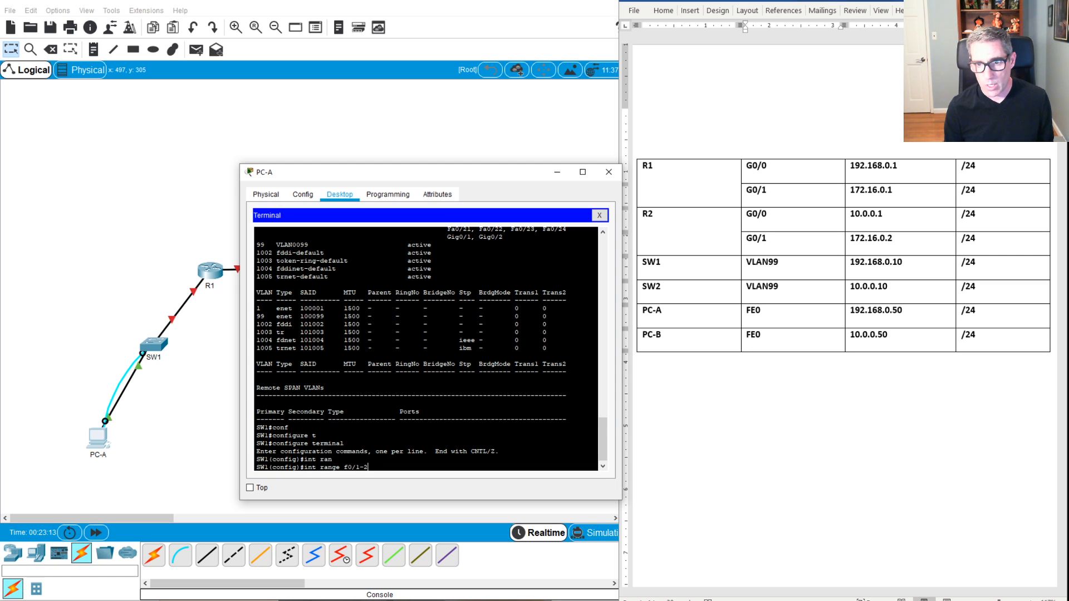
type("4")
key("Return")
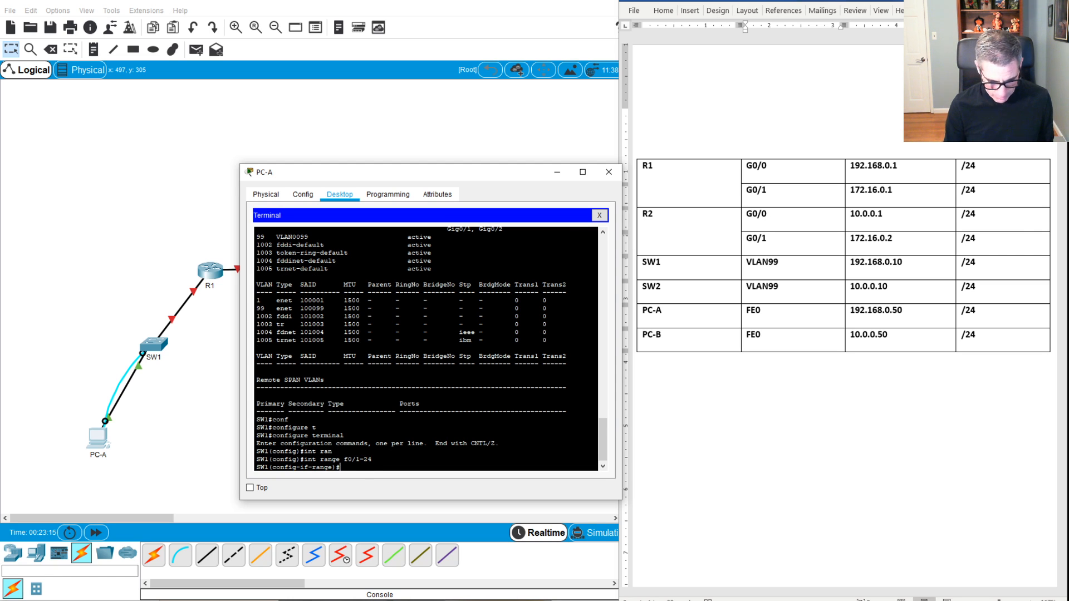
Step: Make ports Fa0/1–24 access ports in VLAN 99 with 'switchport access vlan 99'
type("s")
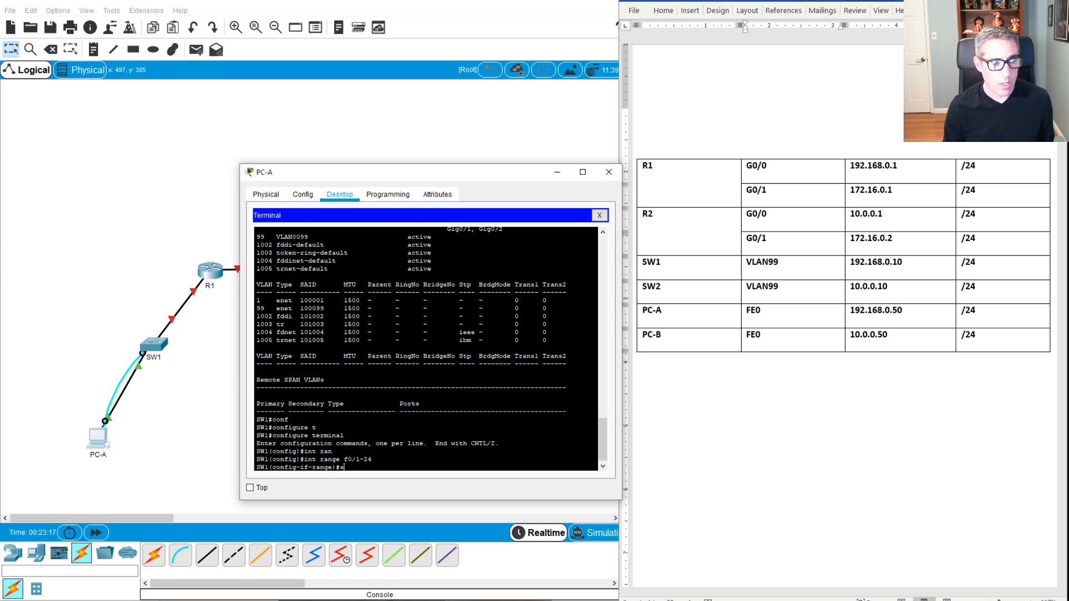
type("wi")
key("Tab")
type("a")
key("Tab")
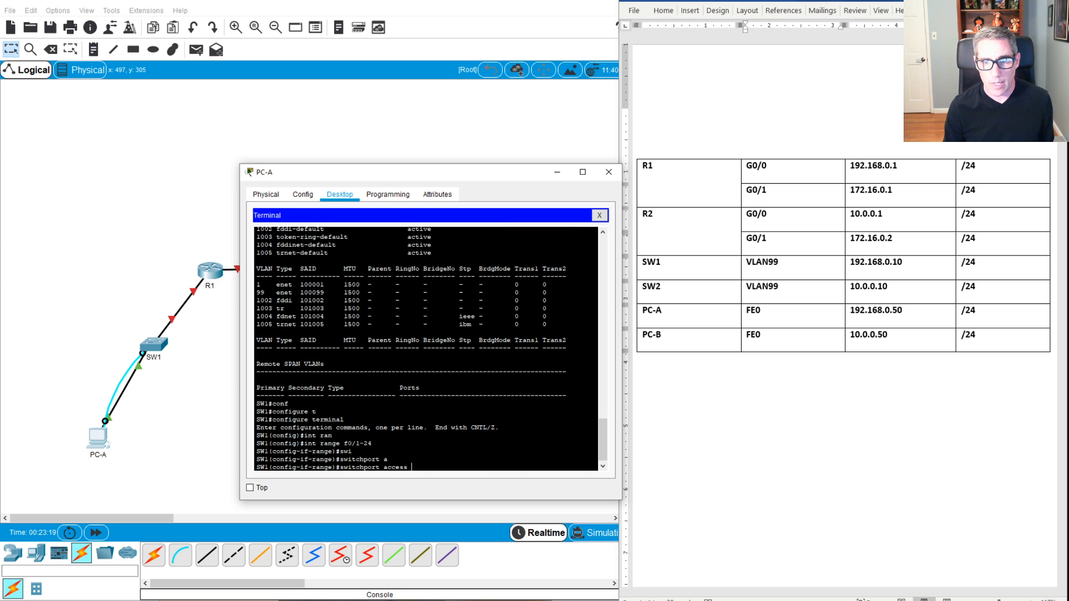
type("vl")
key("Tab")
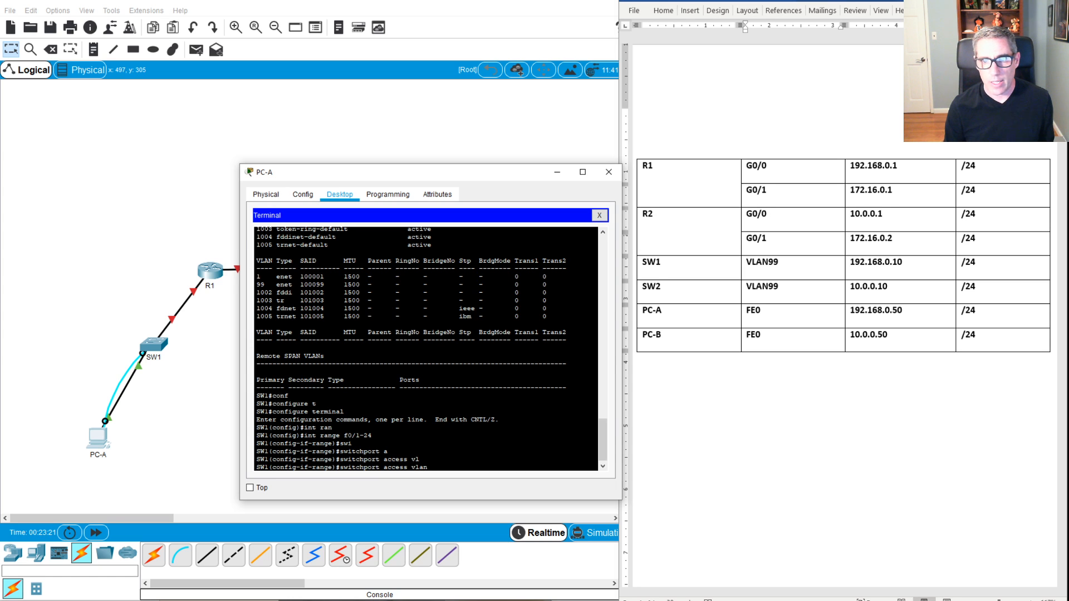
type("99")
key("Return")
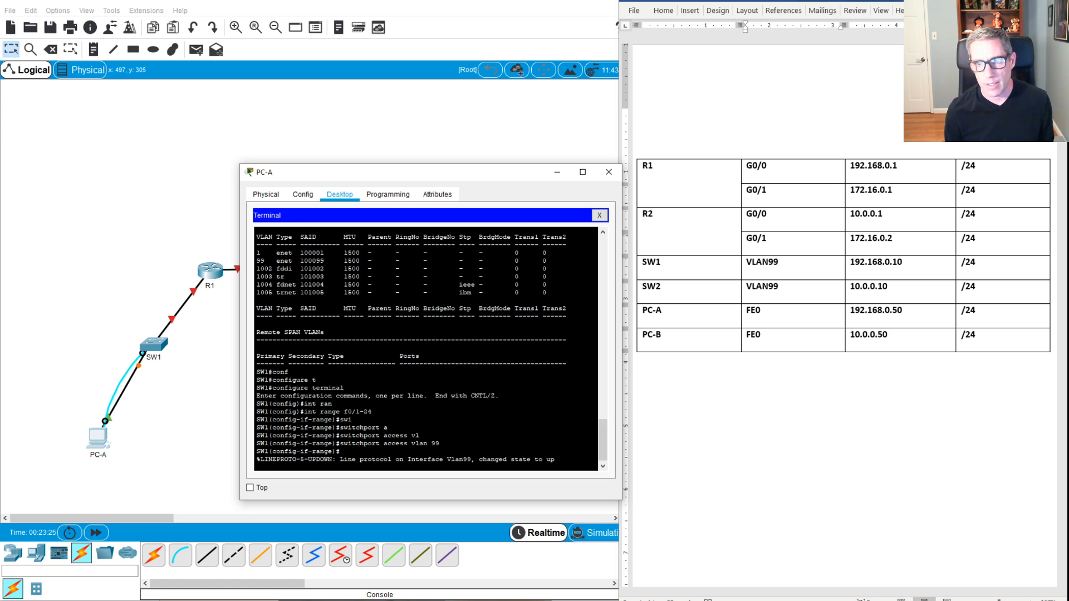
key("Return")
key("Return")
key("Return")
key("Return")
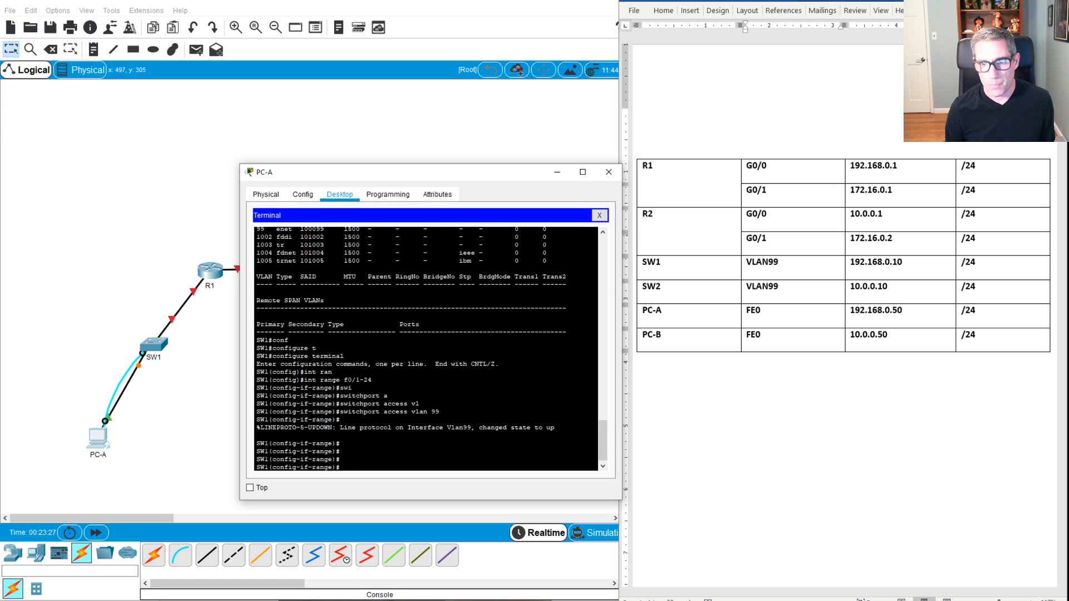
Step: Confirm with 'do show vlan br' that Fa0/1–24 are in VLAN 99, then close PC-A's terminal
type("do s")
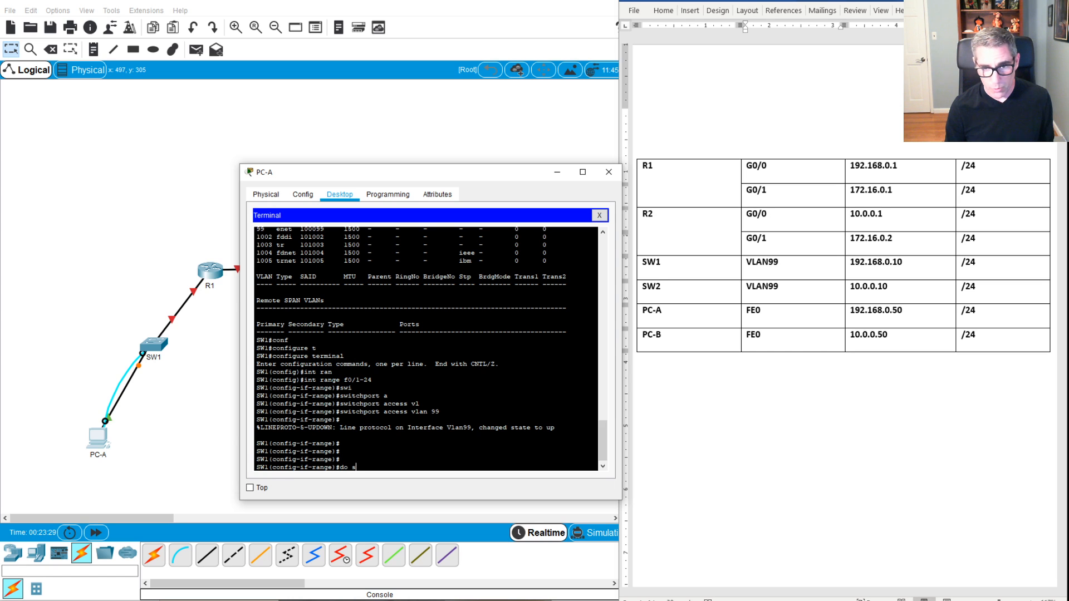
type("how vlan")
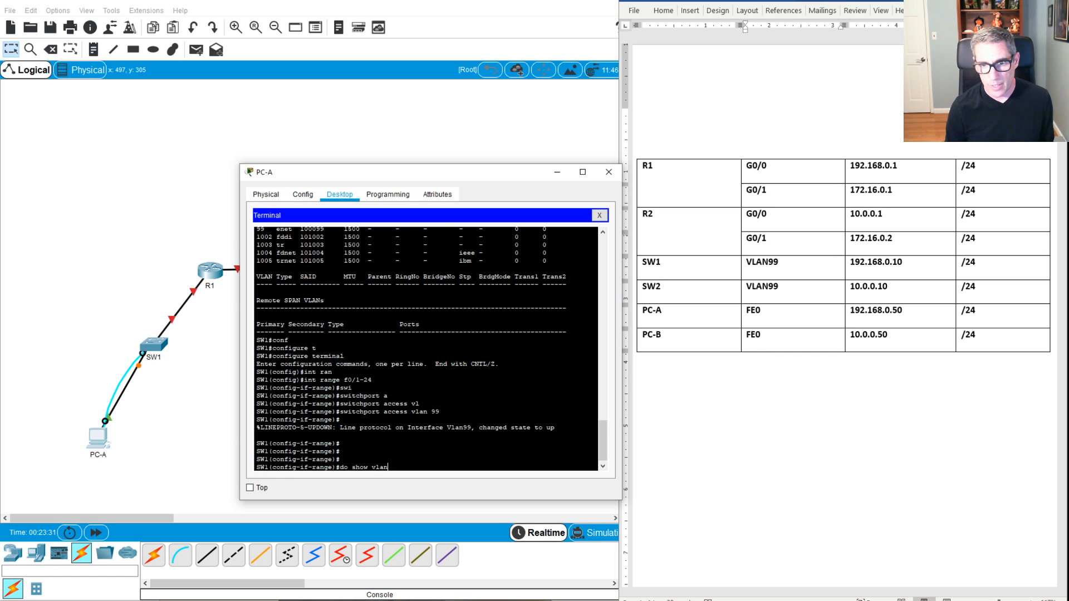
type(" br")
key("Return")
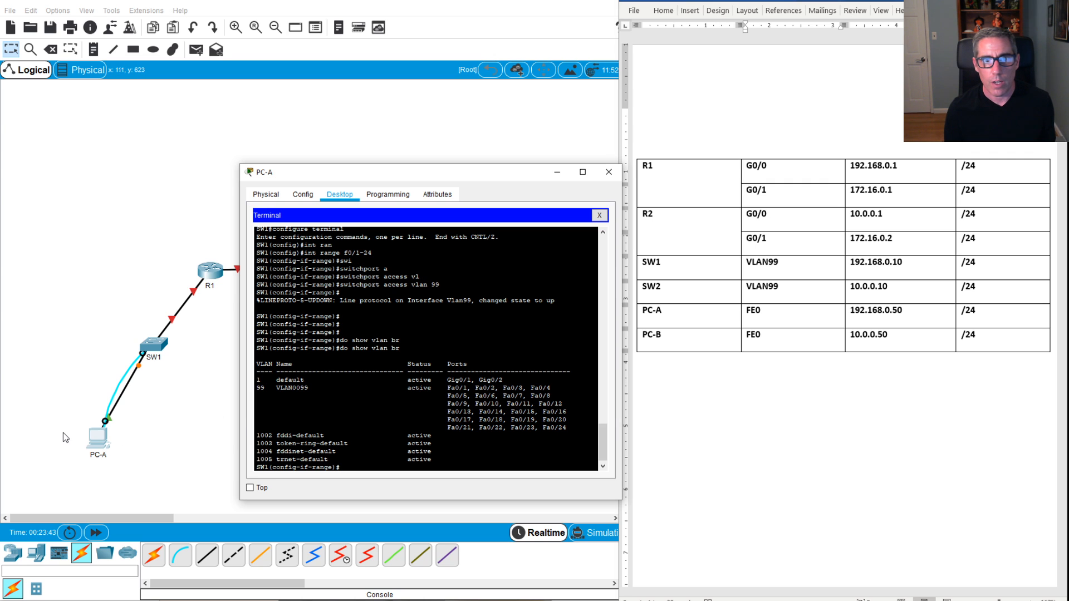
left_click(100, 445)
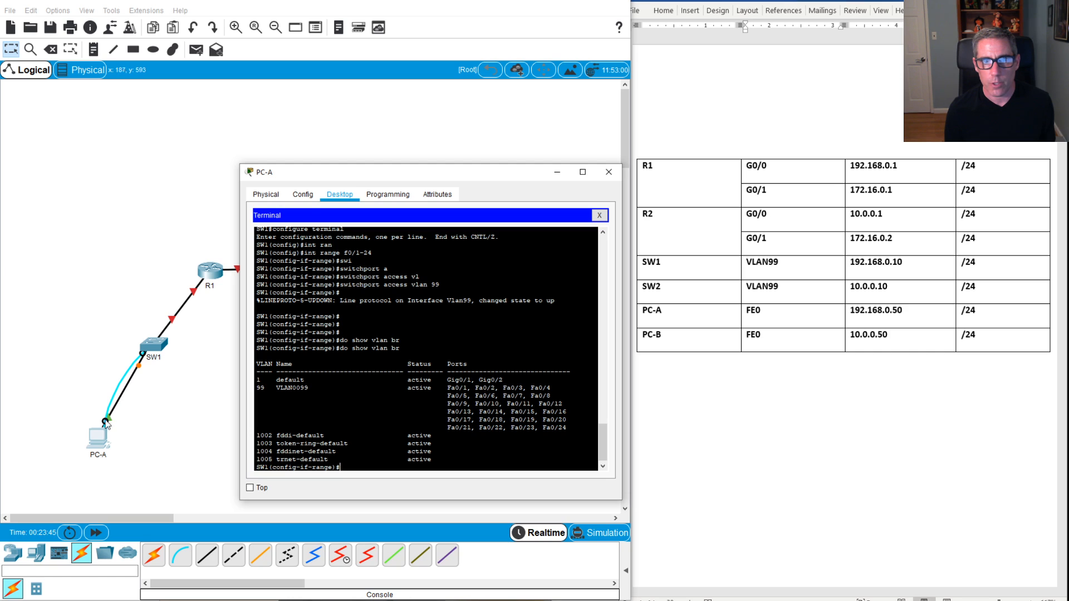
left_click(599, 216)
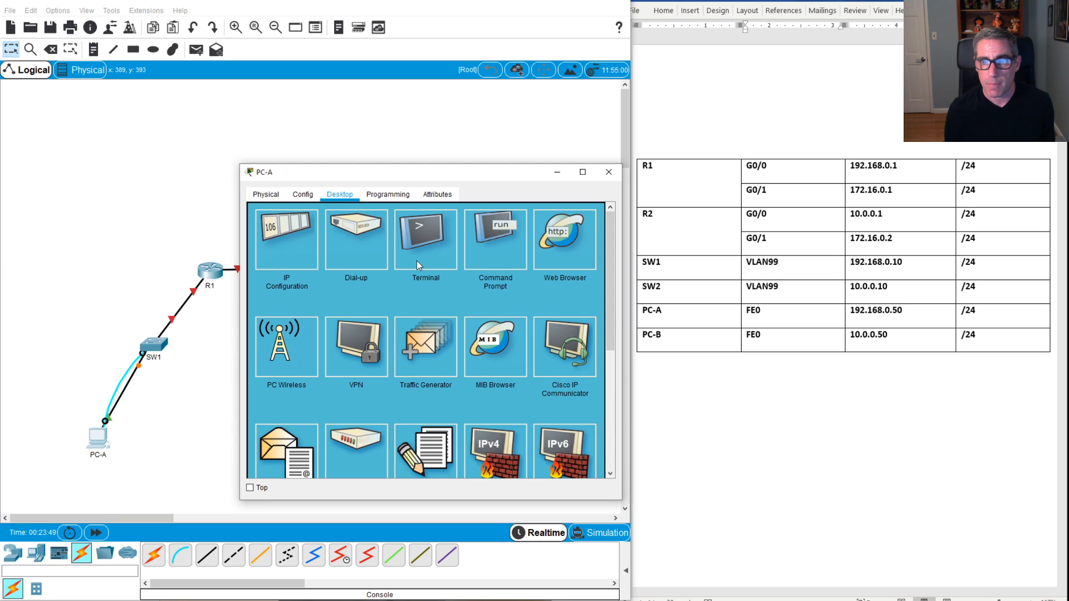
Step: Give PC-A IP 192.168.0.50, mask 255.255.255.0 and gateway 192.168.0.1, then close IP Configuration
left_click(301, 255)
left_click(442, 275)
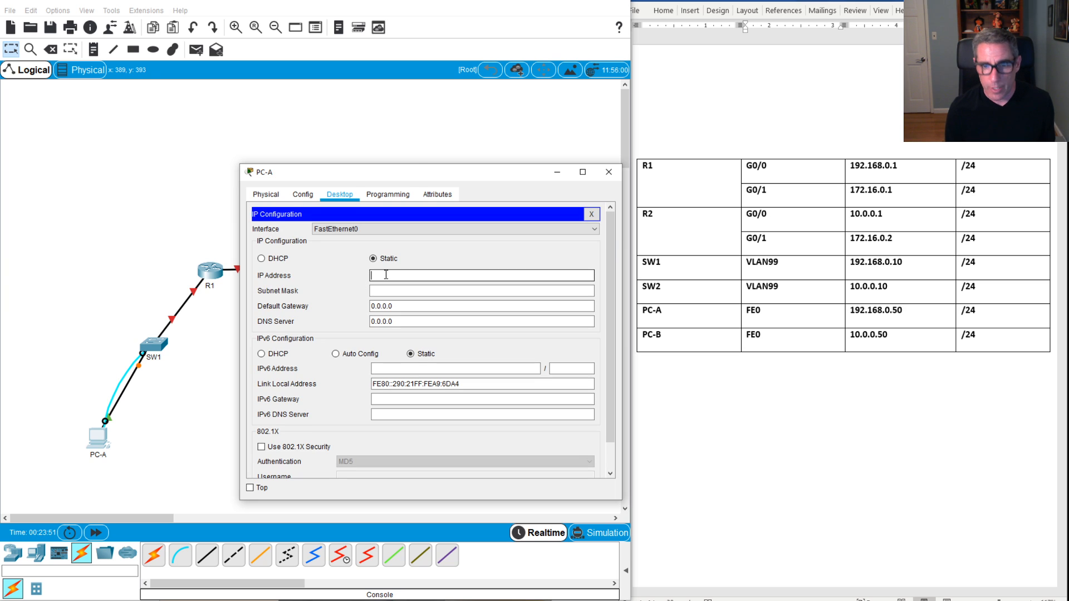
type("192.168")
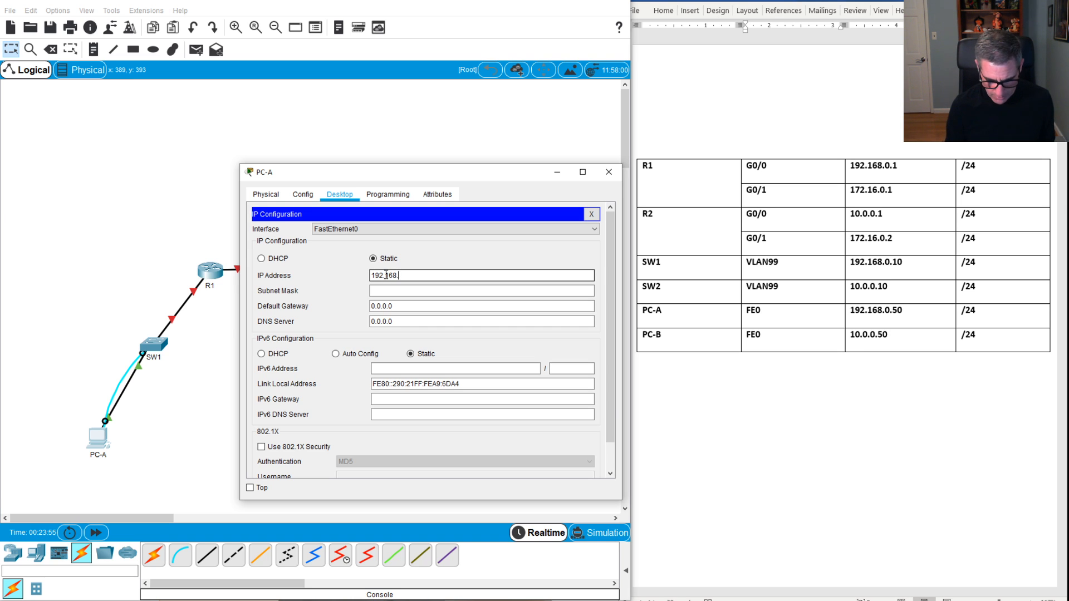
type(".05")
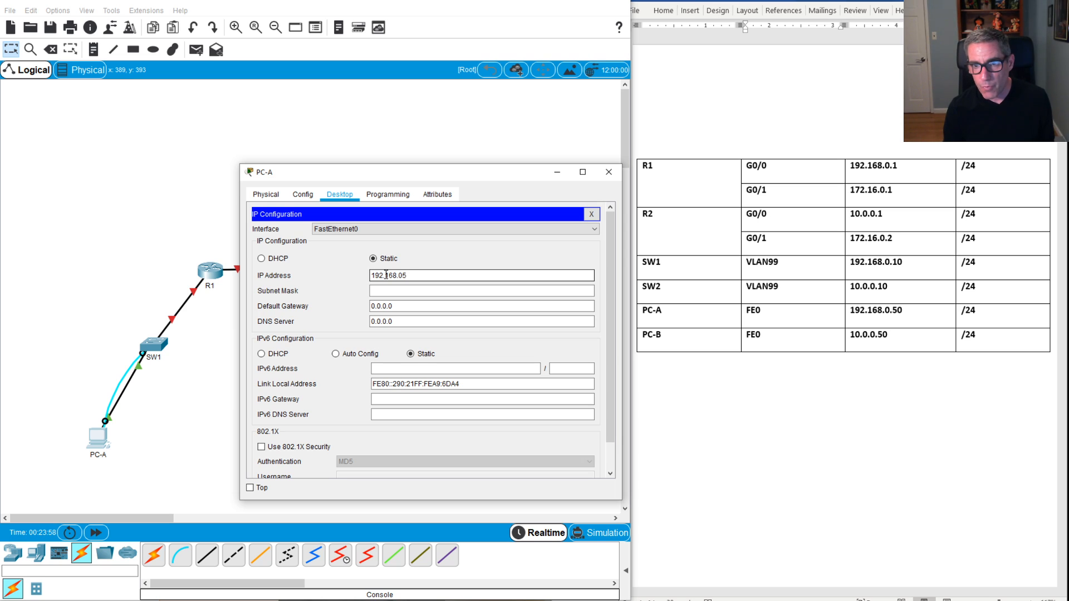
key("BackSpace")
type(".50")
key("Tab")
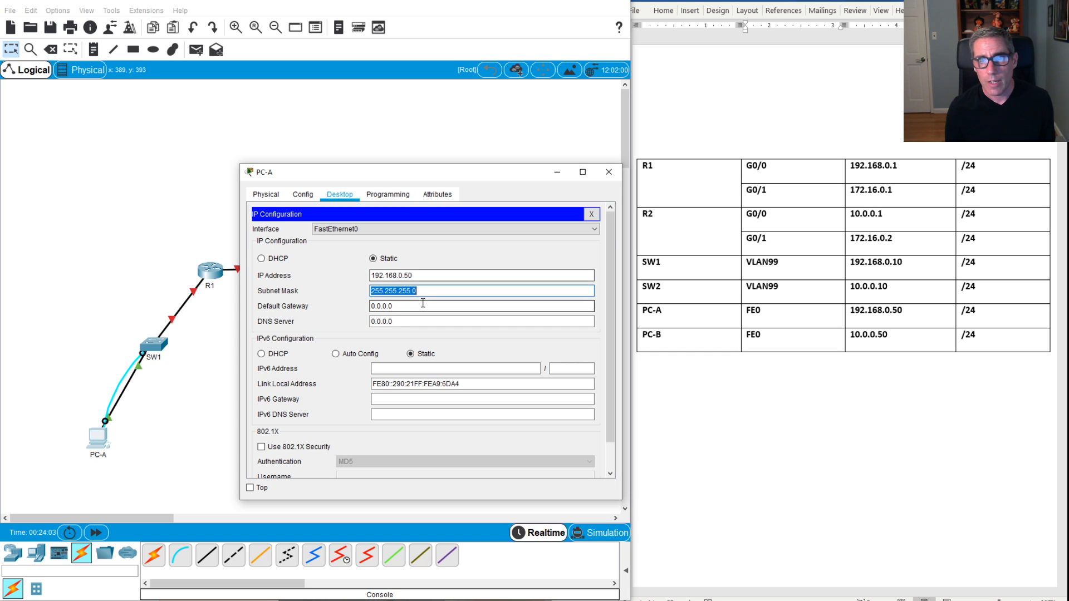
key("Tab")
type("192.")
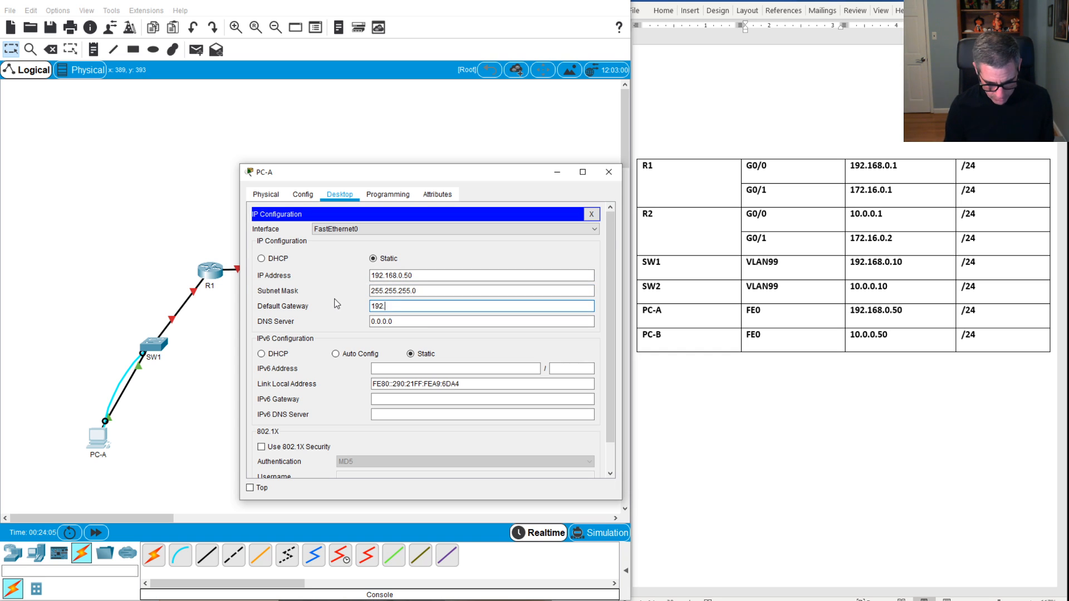
type("168.0.1")
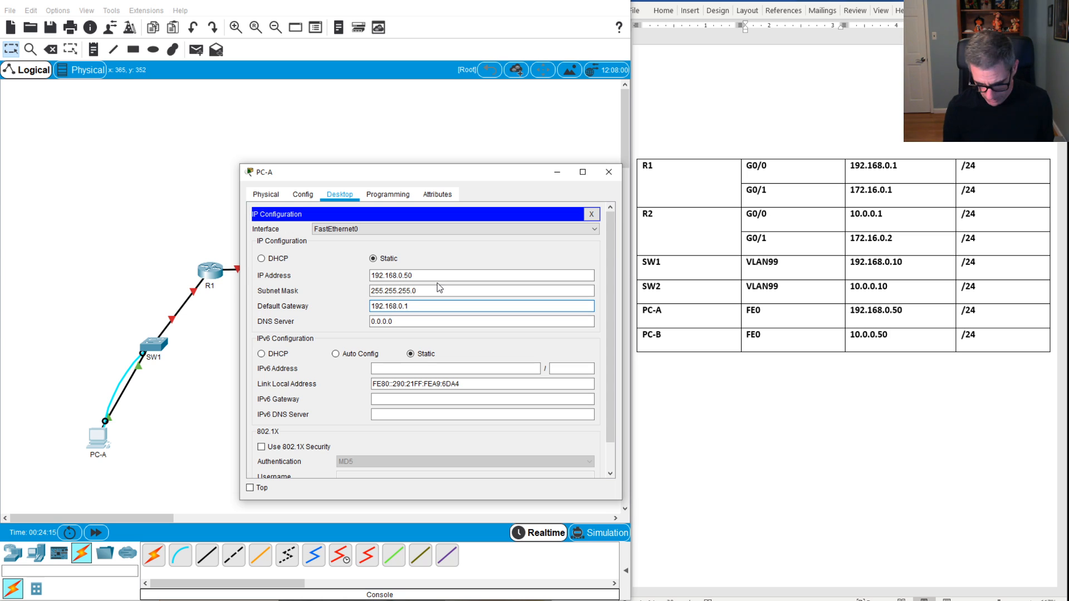
left_click(591, 214)
Step: Ping SW1 at 192.168.0.10 from PC-A's command prompt, then open SW1's CLI window
left_click(496, 253)
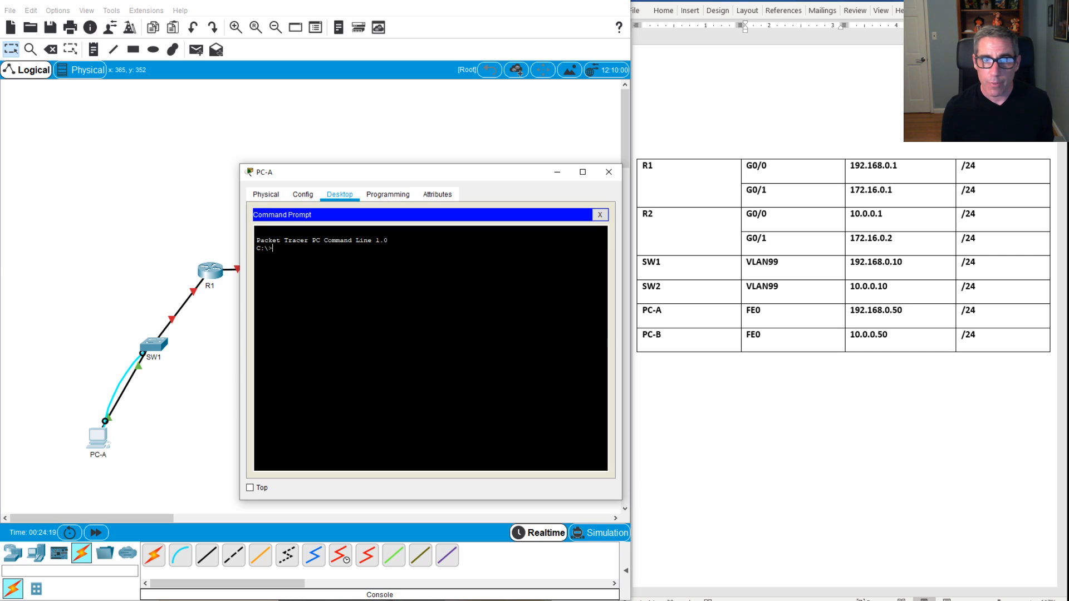
type("ping")
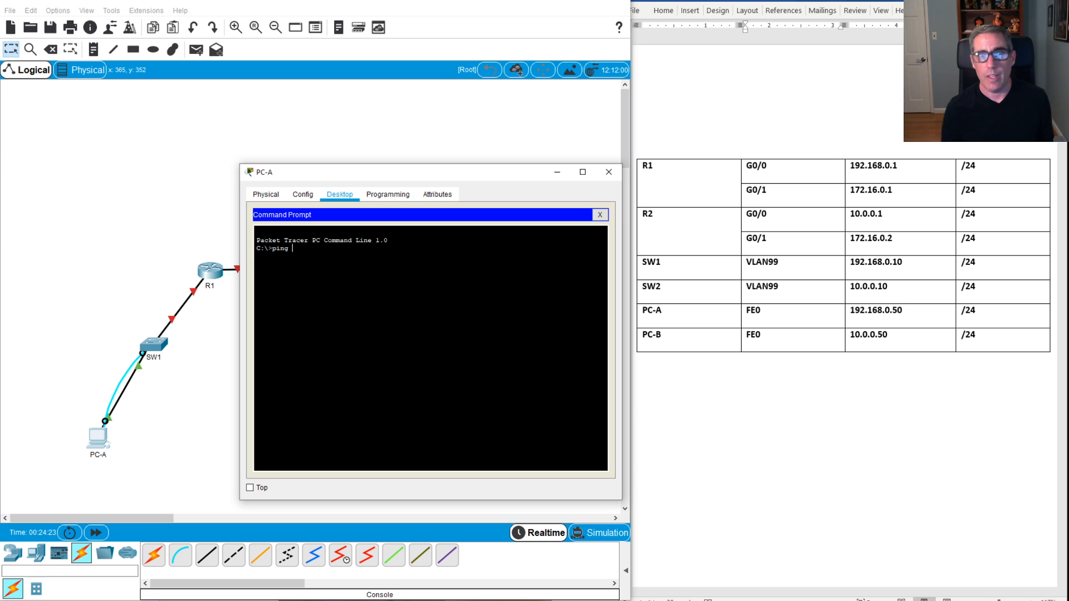
type(" 192")
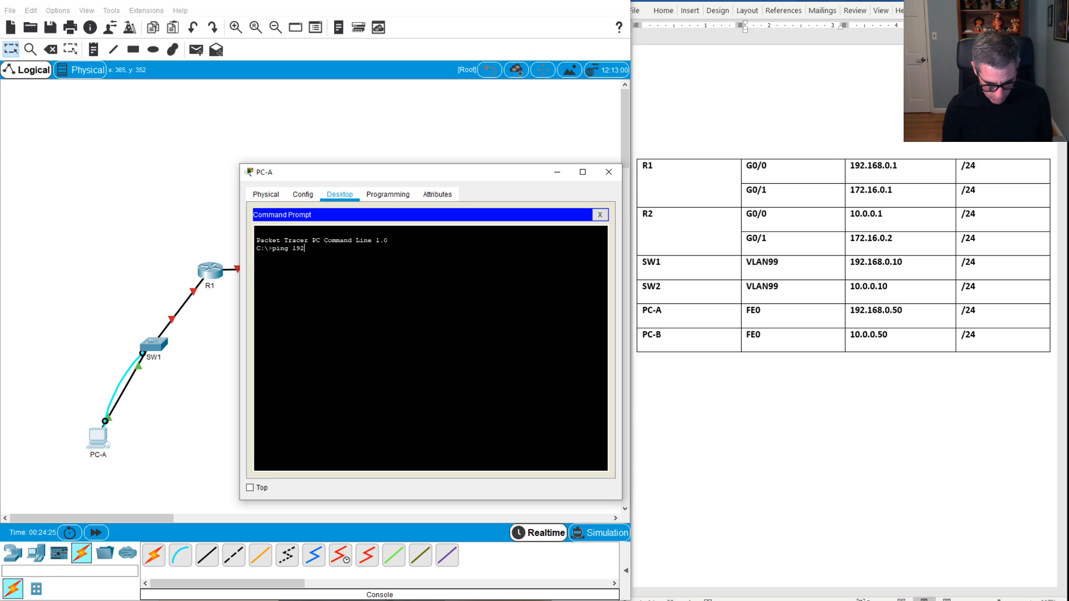
type(".168.0")
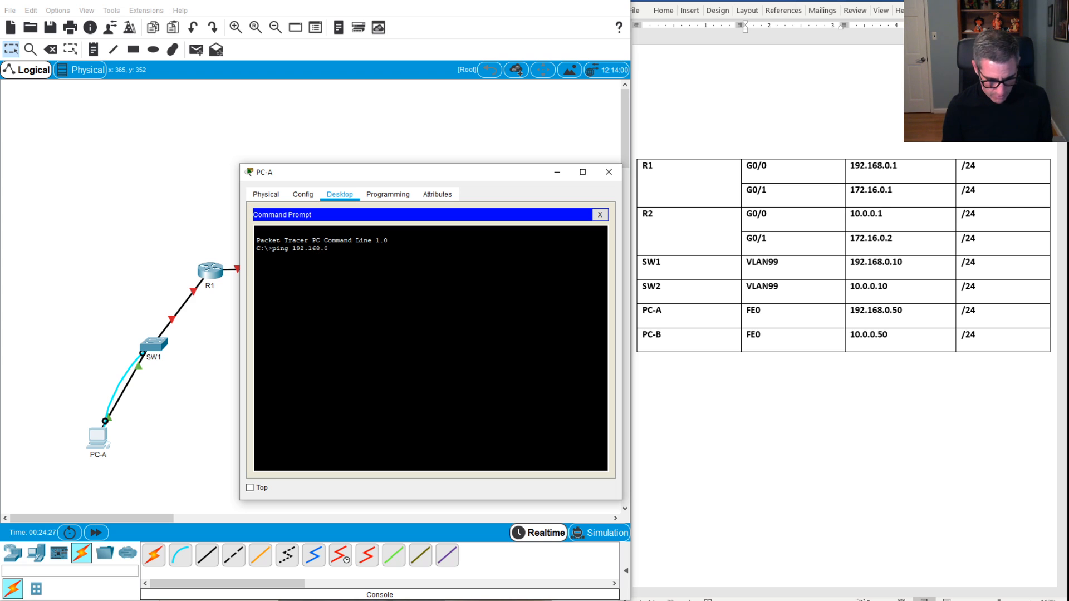
type(".")
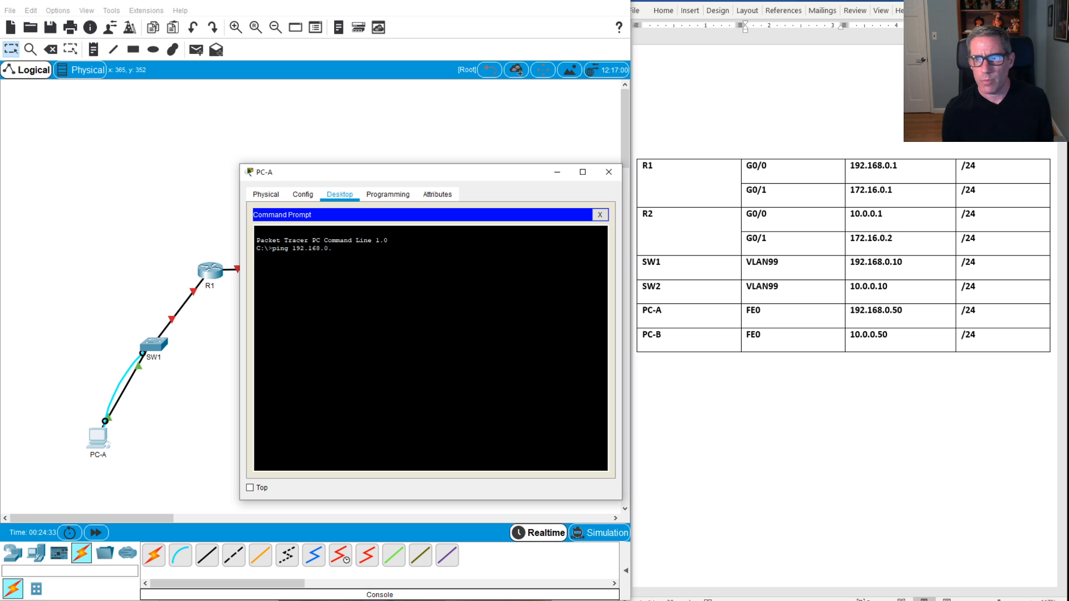
type("10")
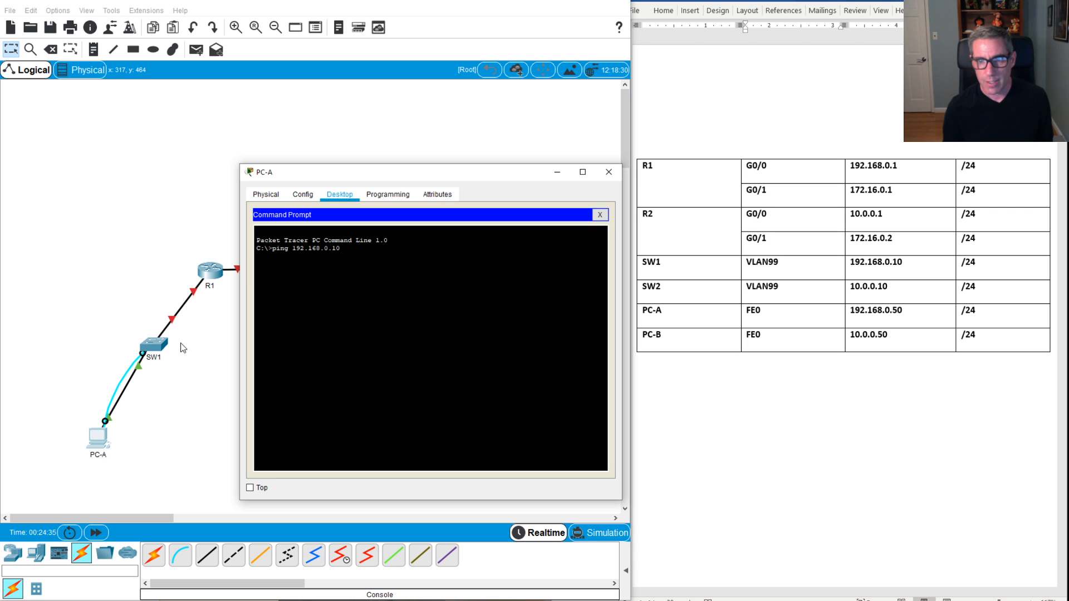
key("Return")
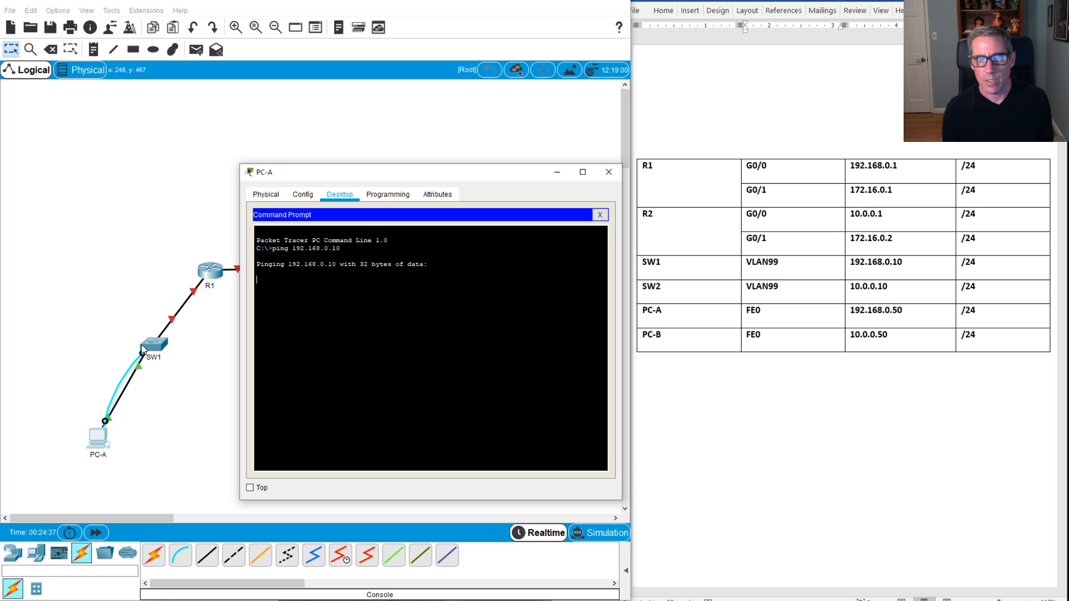
left_click(156, 351)
left_click(156, 350)
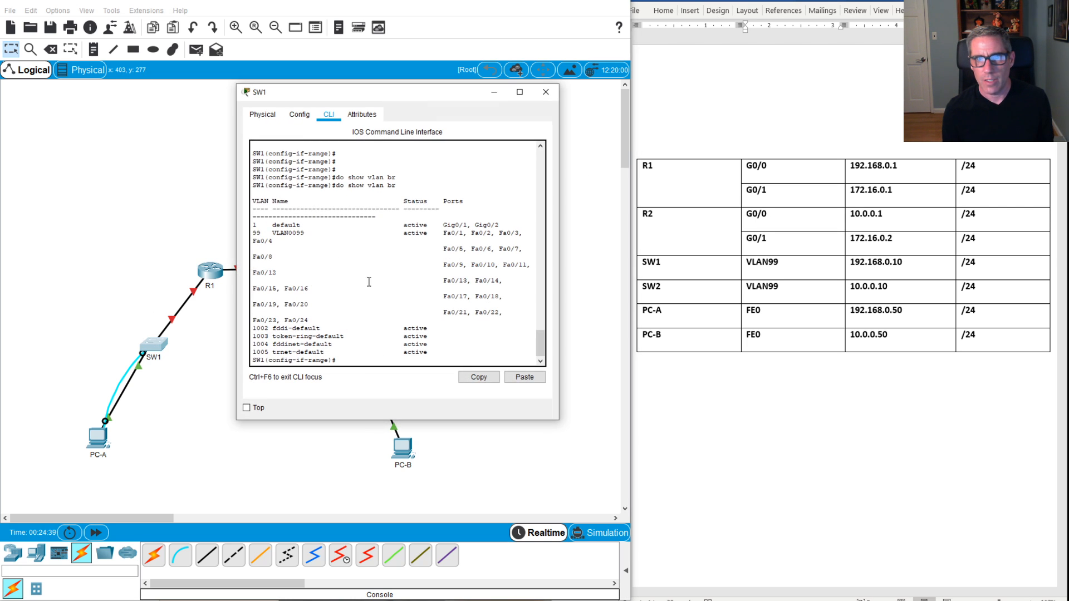
Step: Review SW1's output, then close the SW1 window to reveal PC-A's 3-of-4 ping replies
scroll(375, 290, "up", 8)
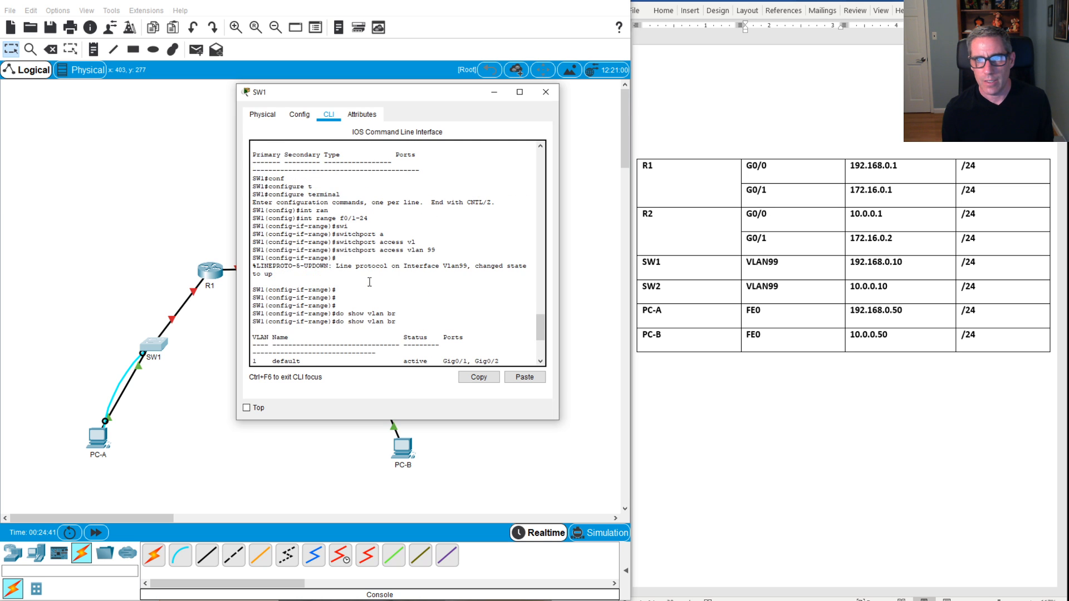
scroll(379, 280, "up", 10)
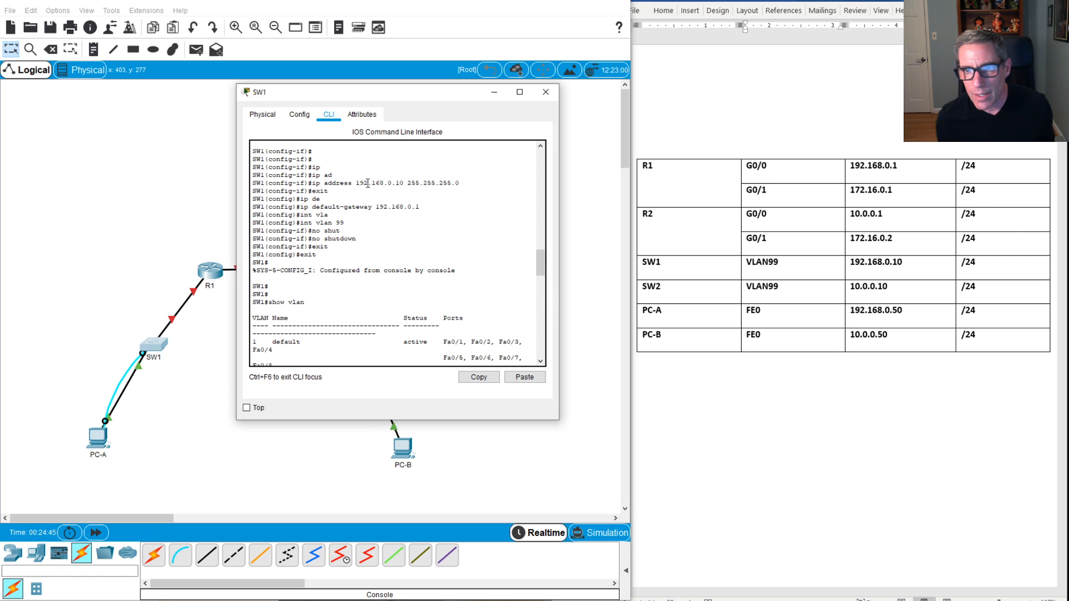
scroll(426, 189, "down", 7)
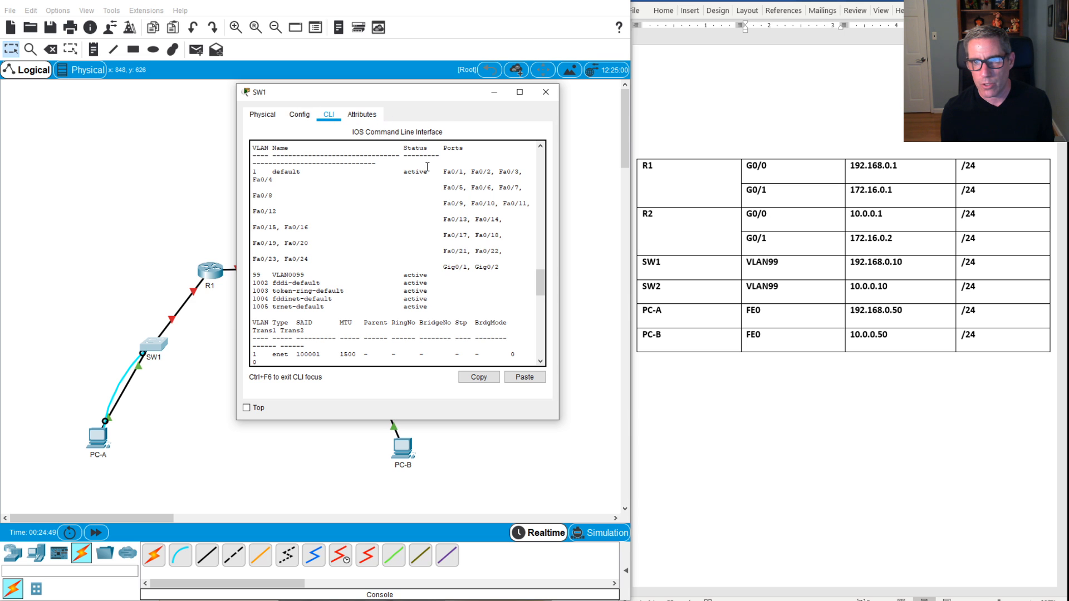
scroll(422, 185, "up", 8)
scroll(422, 184, "down", 4)
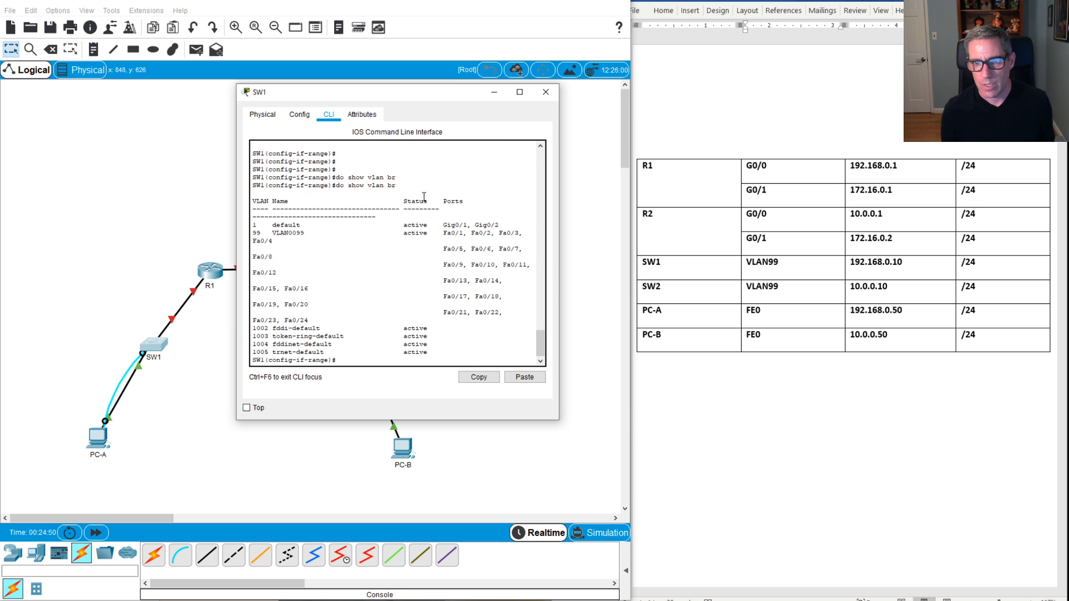
left_click(545, 92)
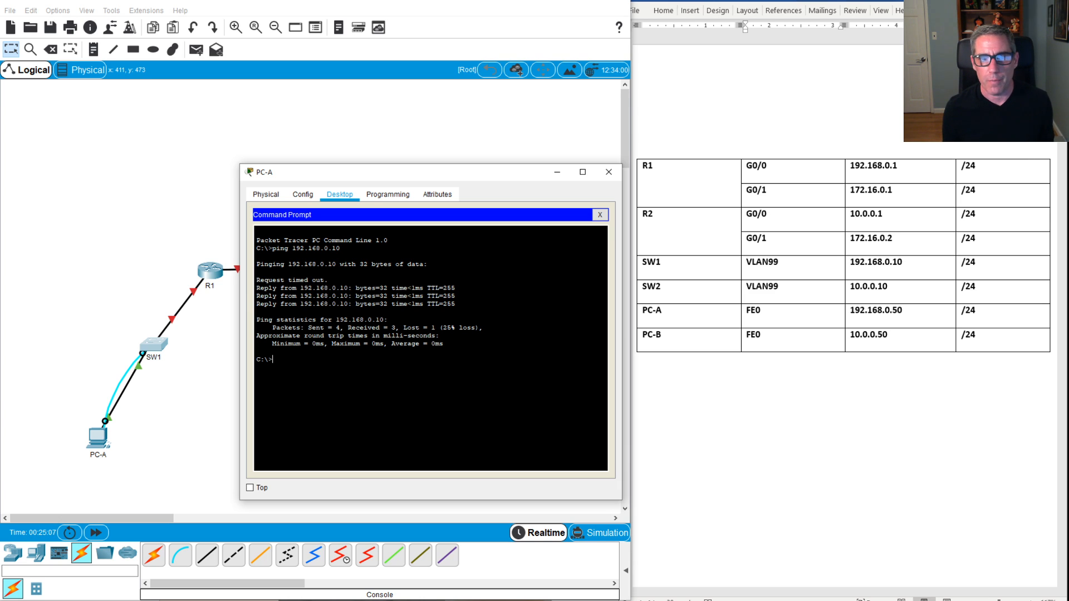
Step: Close PC-A's command prompt and open a console terminal to SW1 with default settings
left_click(602, 215)
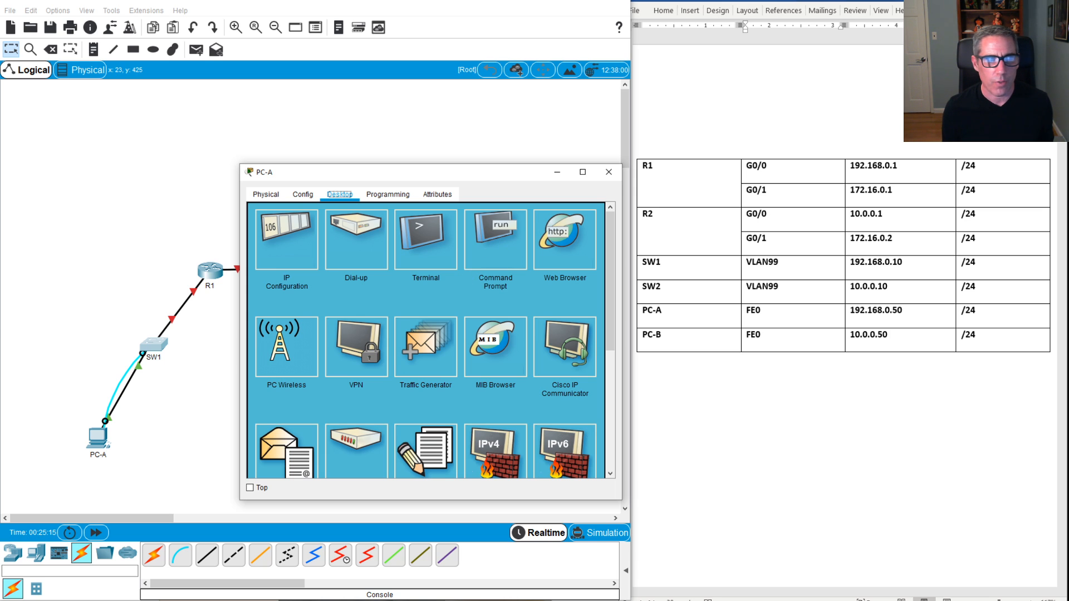
left_click(1, 316)
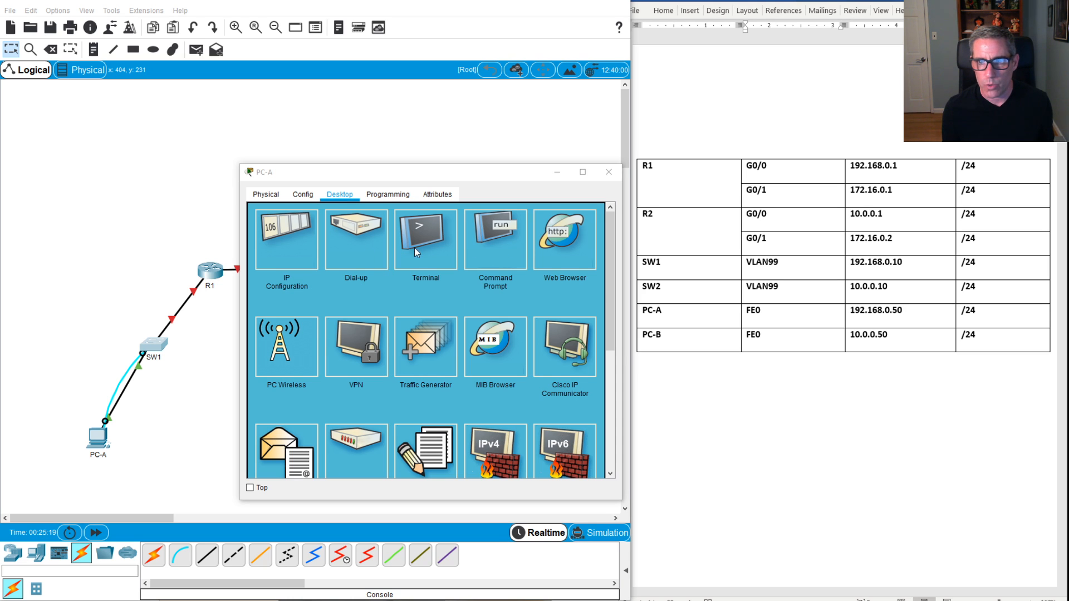
left_click(436, 251)
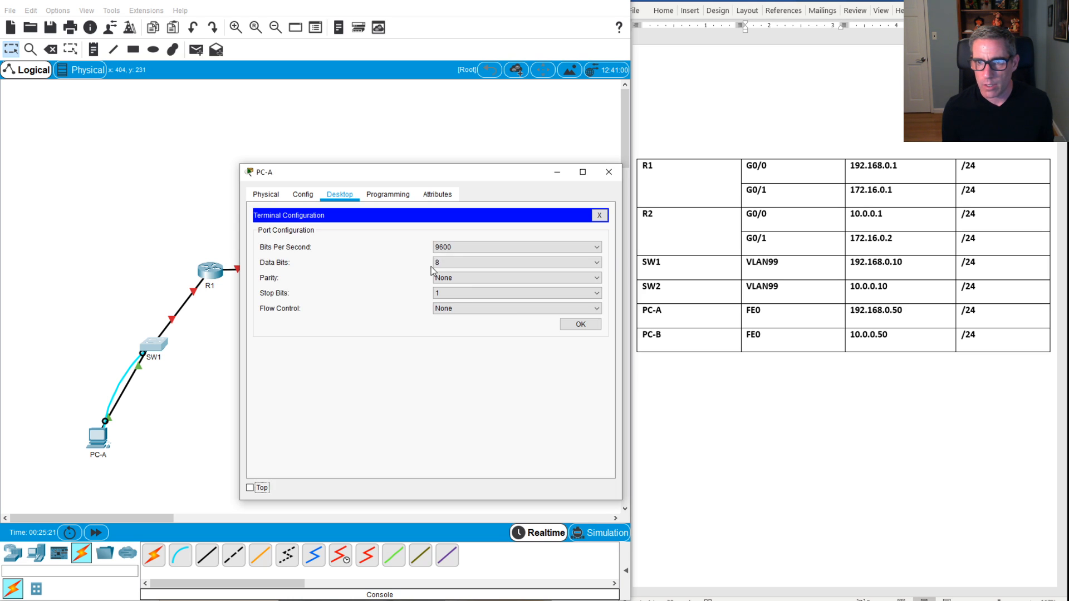
left_click(579, 324)
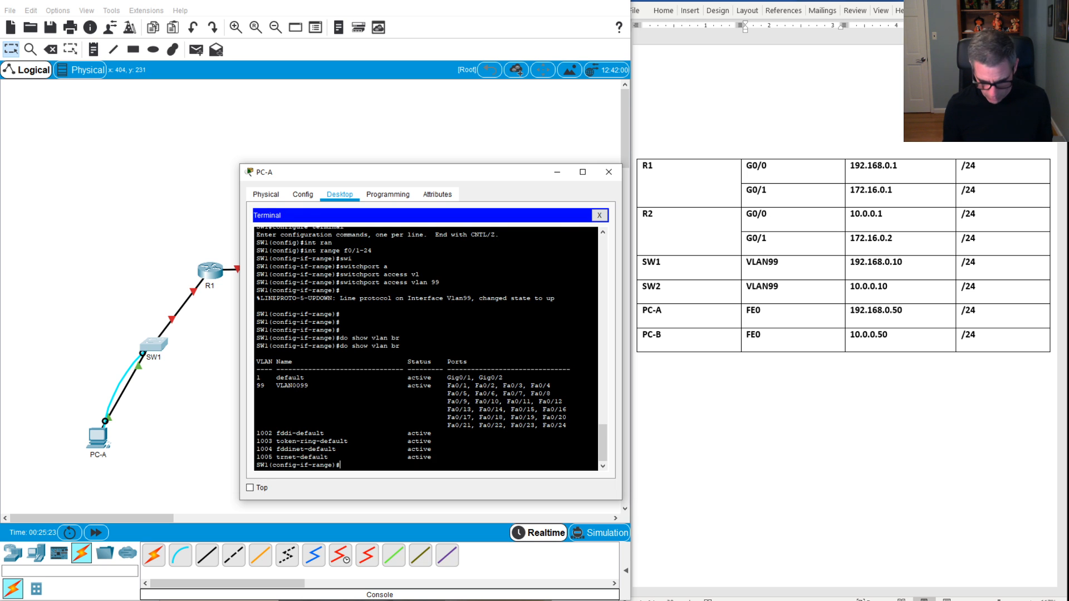
key("Return")
key("Return")
Step: Give SW1's vty lines 0–15 a password with login required, then close the terminal
type("exi")
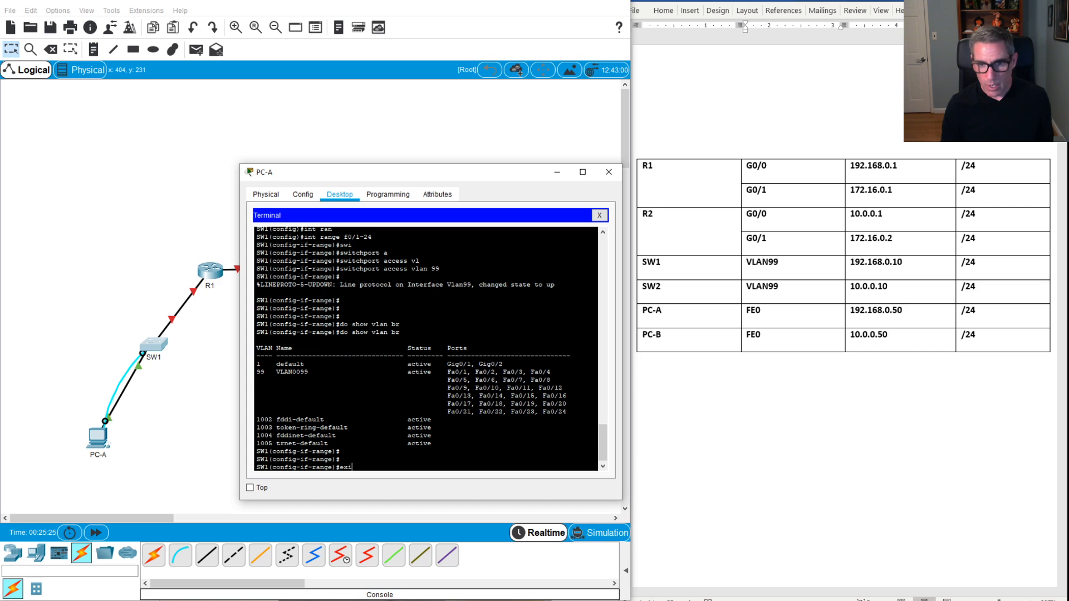
type("t")
key("Return")
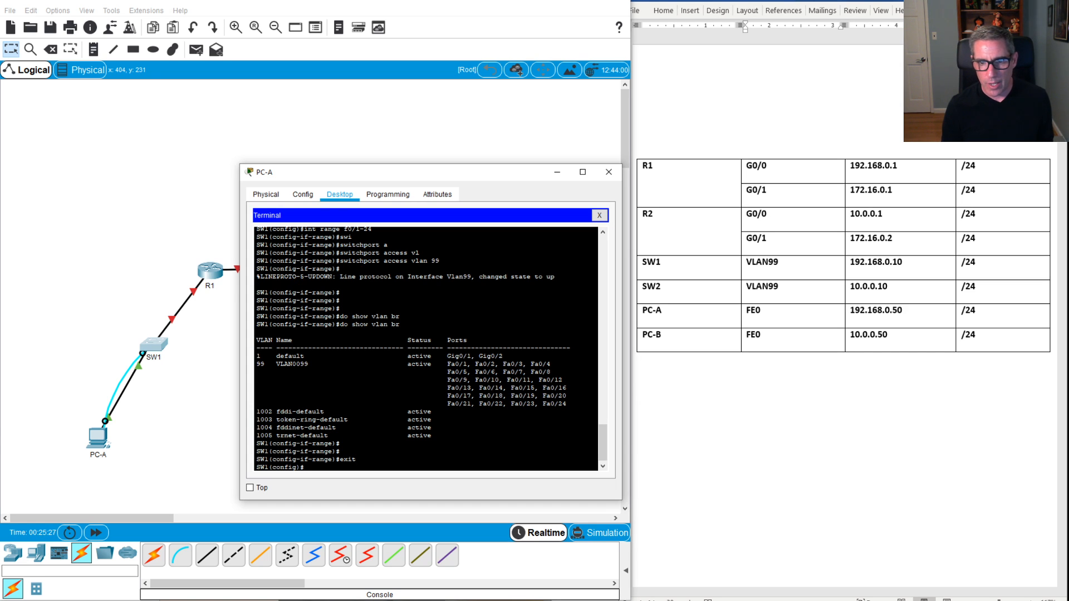
type("line v")
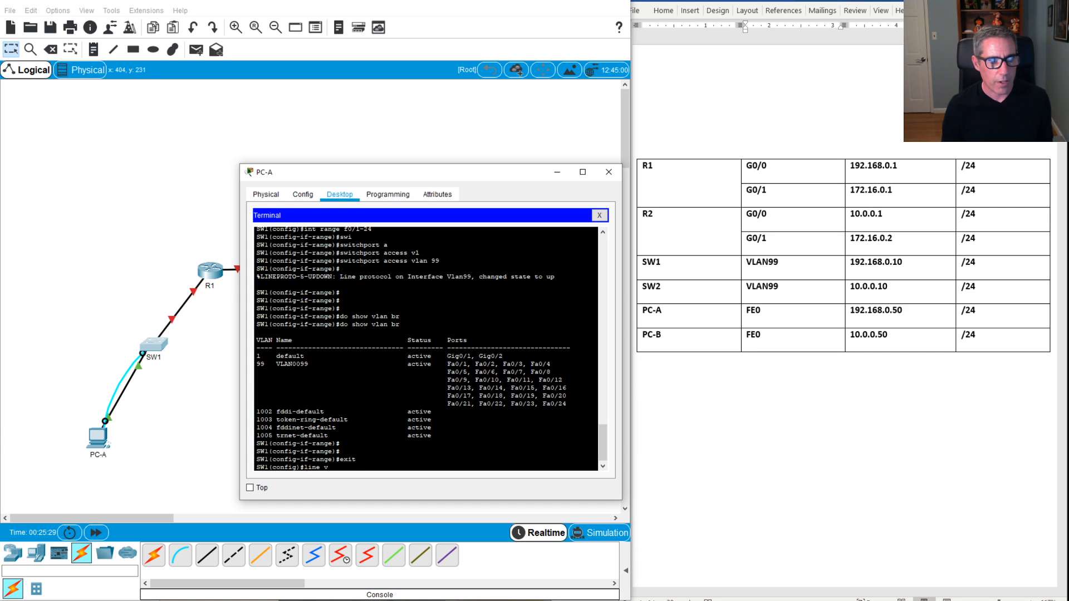
type("ty 0 15")
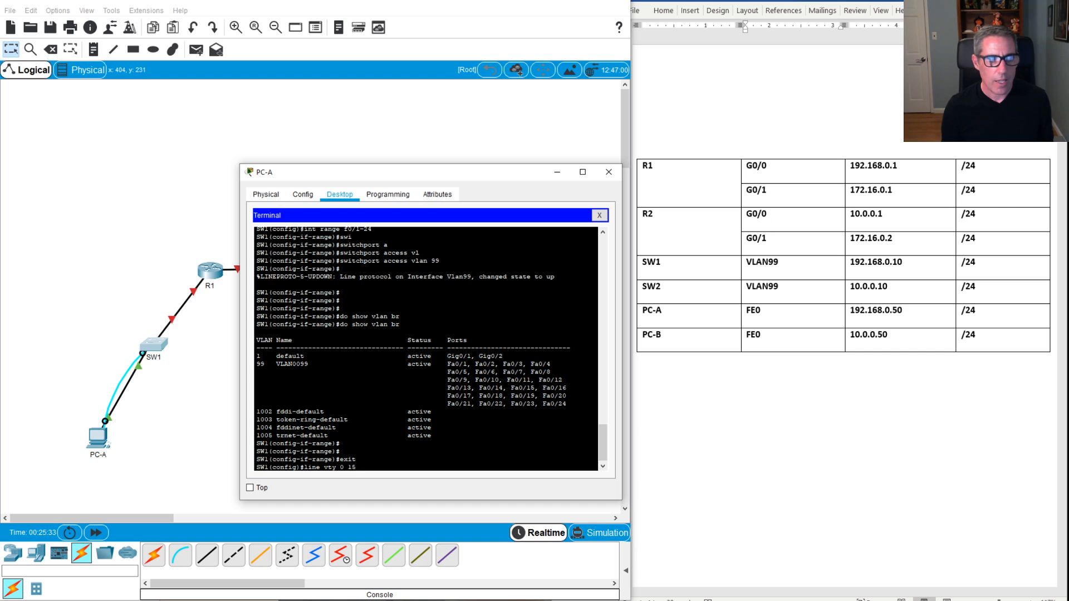
key("Return")
type("pas")
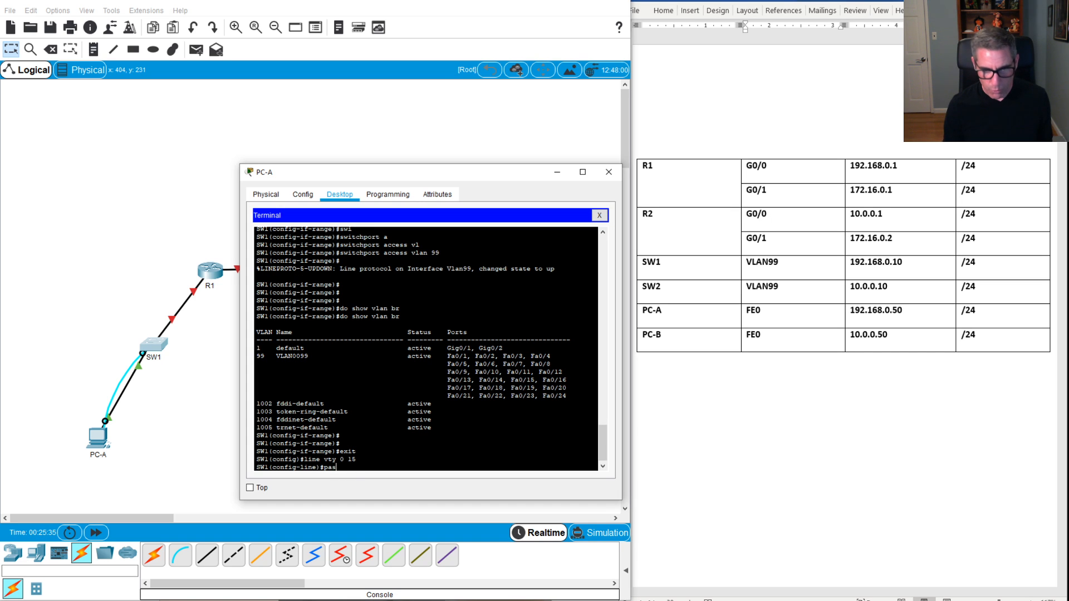
type("sword cisco")
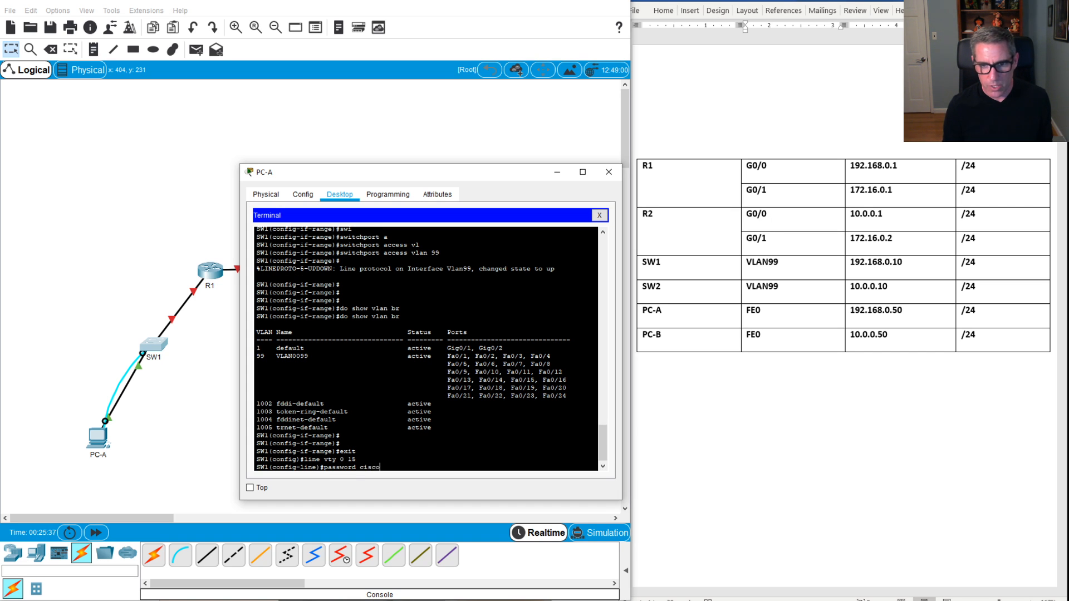
key("Return")
type("log")
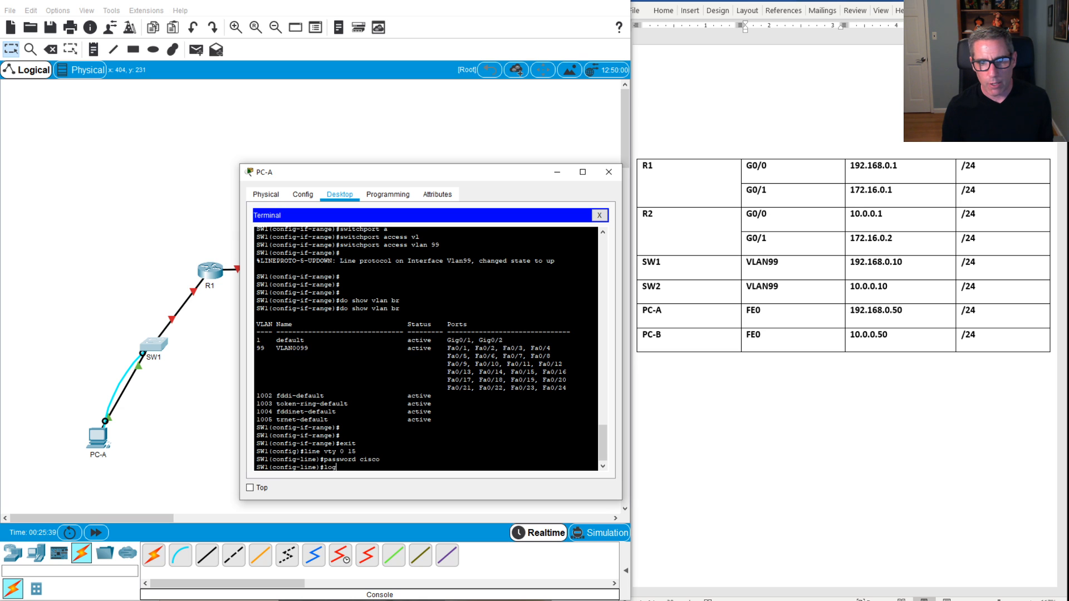
type("in")
key("Return")
type("end")
key("Return")
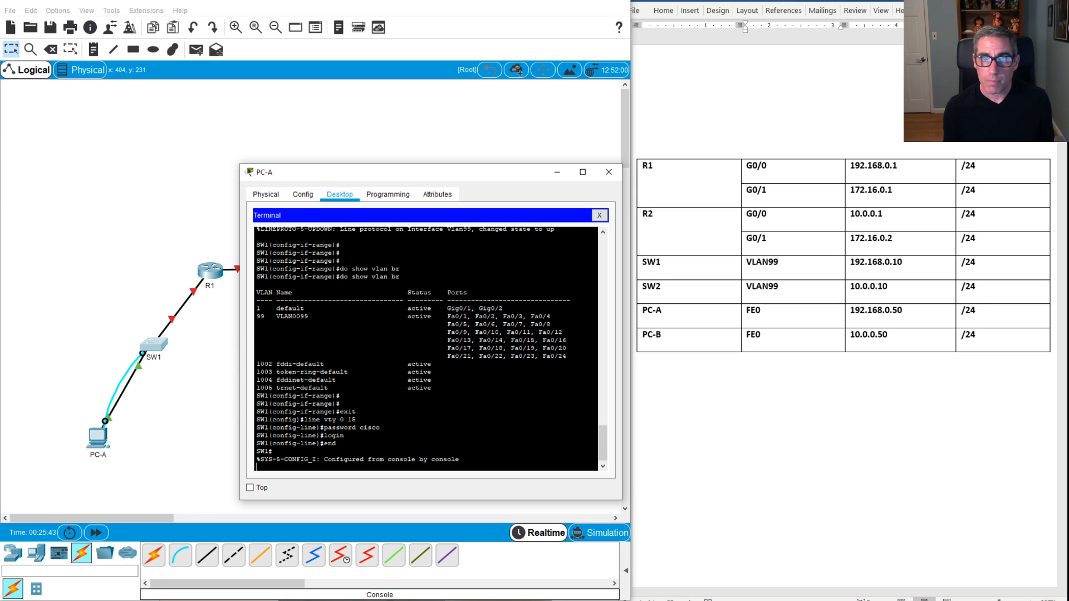
left_click(599, 216)
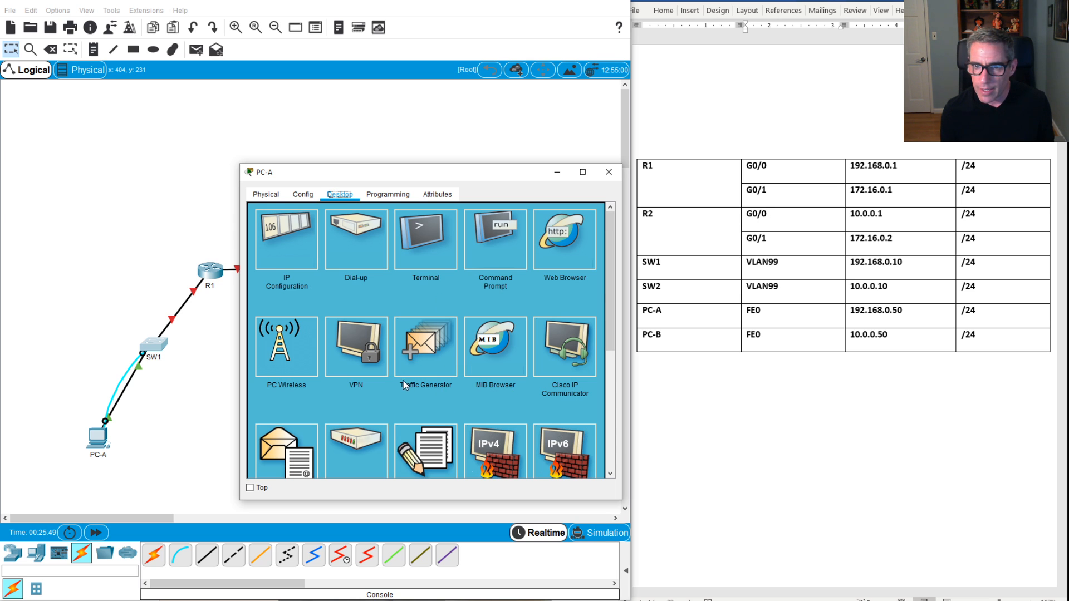
Step: Connect from PC-A's Telnet/SSH client to SW1 at 192.168.0.10 using Telnet
scroll(549, 371, "down", 5)
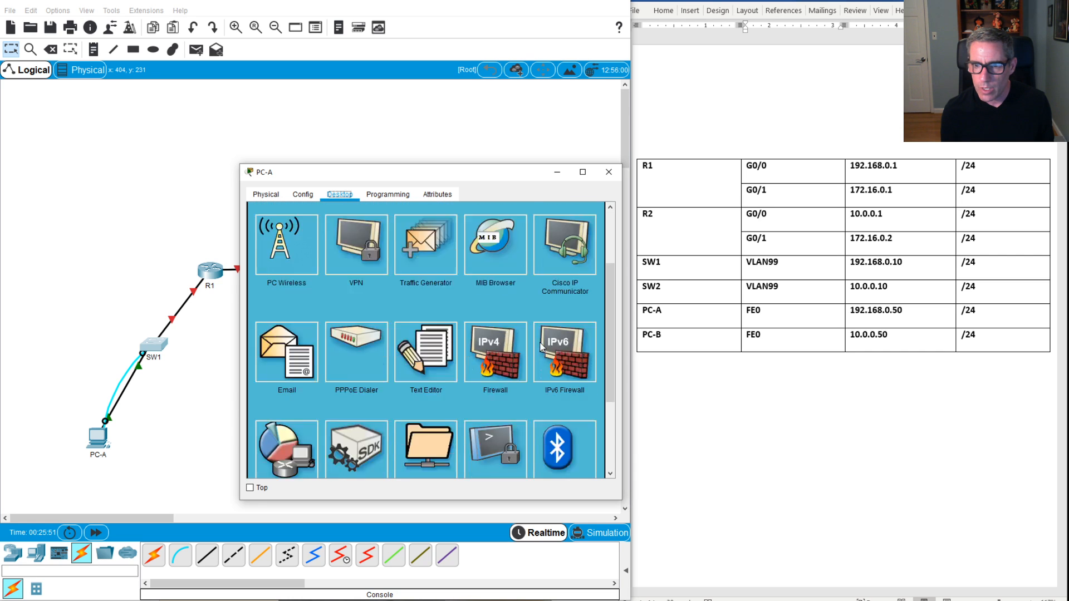
left_click(496, 387)
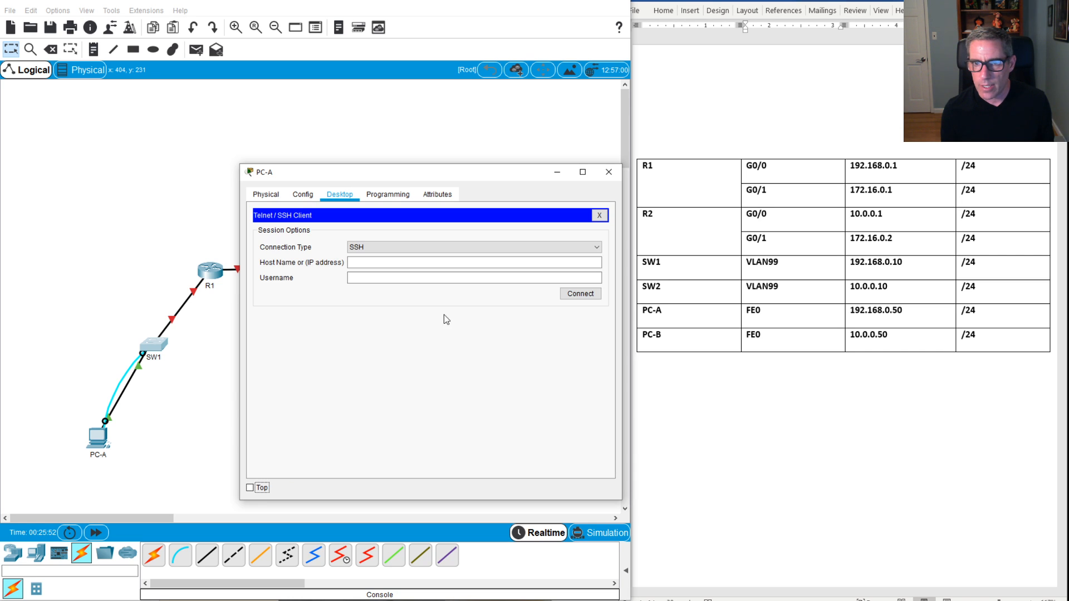
left_click(386, 248)
left_click(375, 266)
left_click(378, 263)
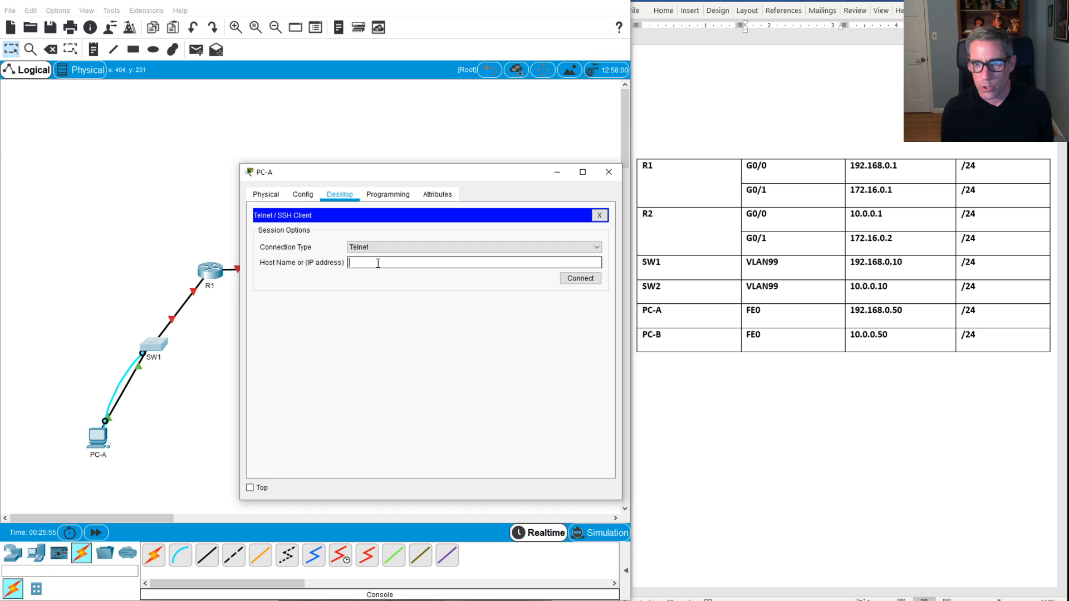
type("192.168.0")
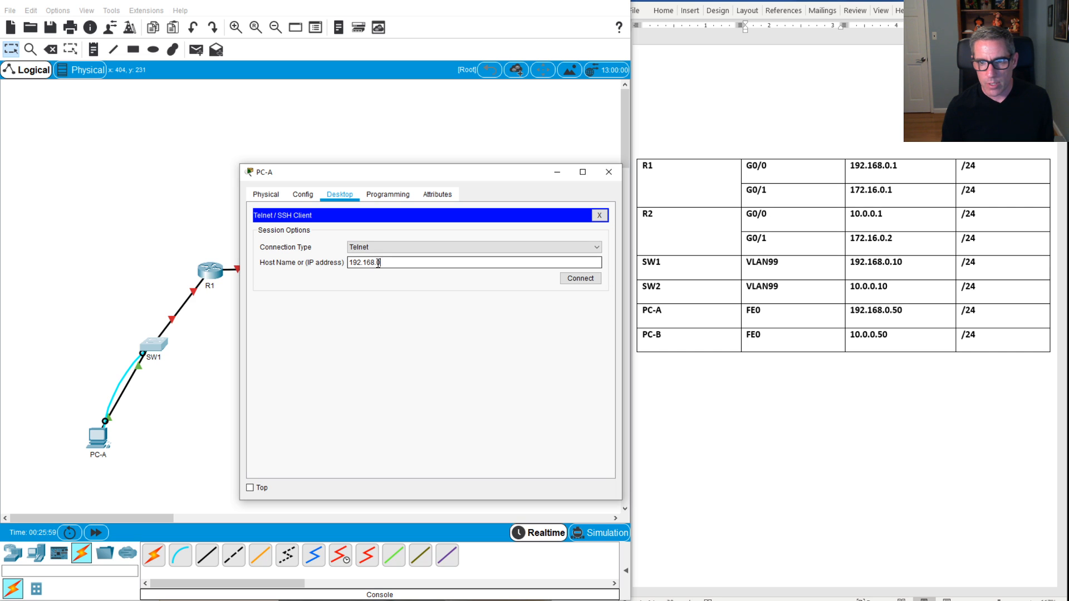
type(".10")
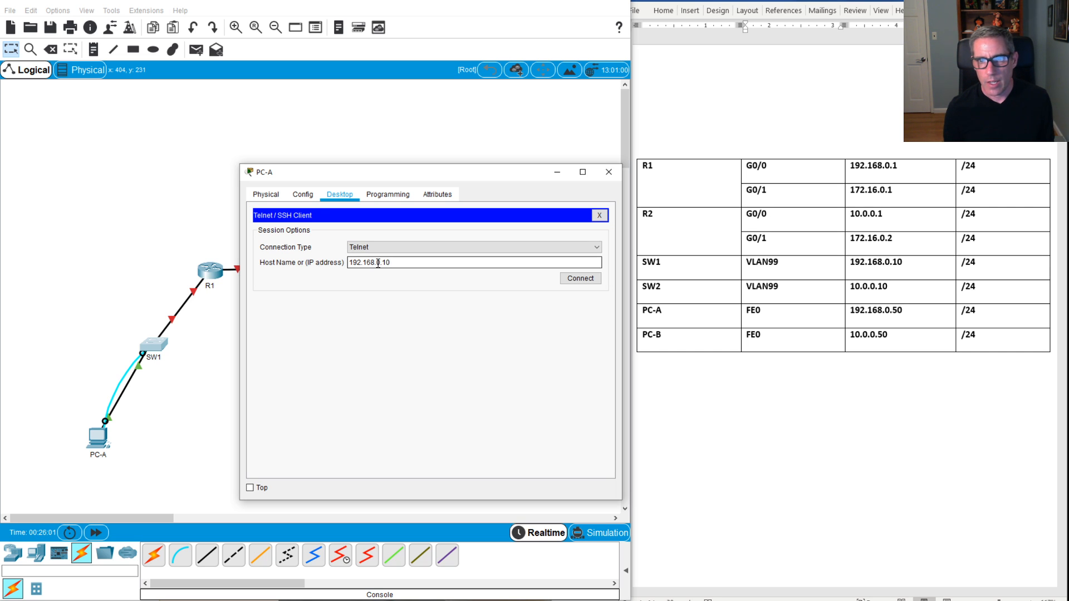
left_click(583, 282)
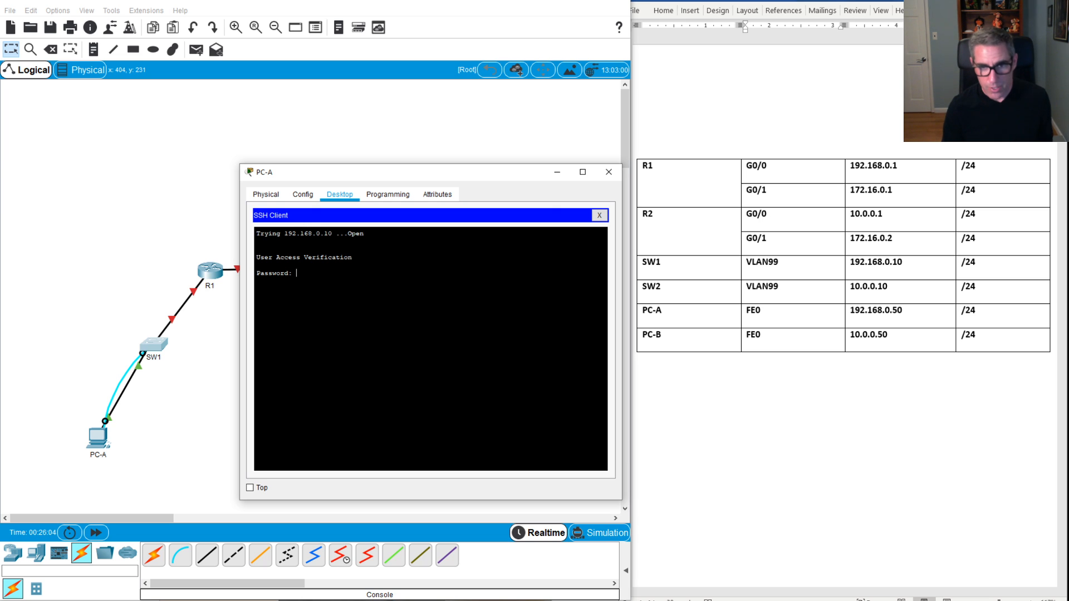
Step: Log in to SW1, attempt 'en' (rejected: no password set), and close the session
key("Return")
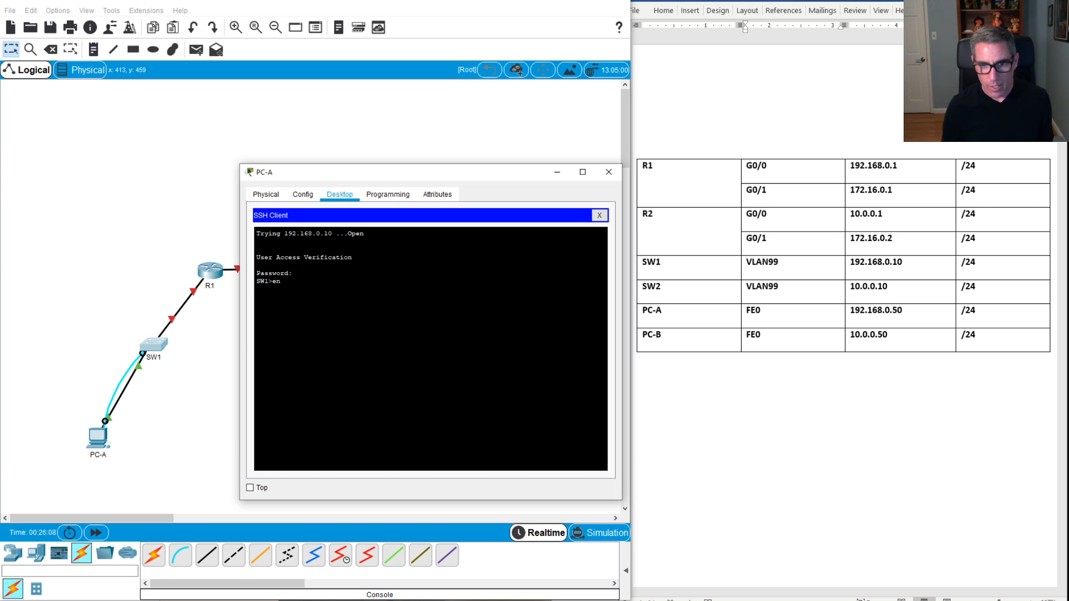
type("en")
key("Return")
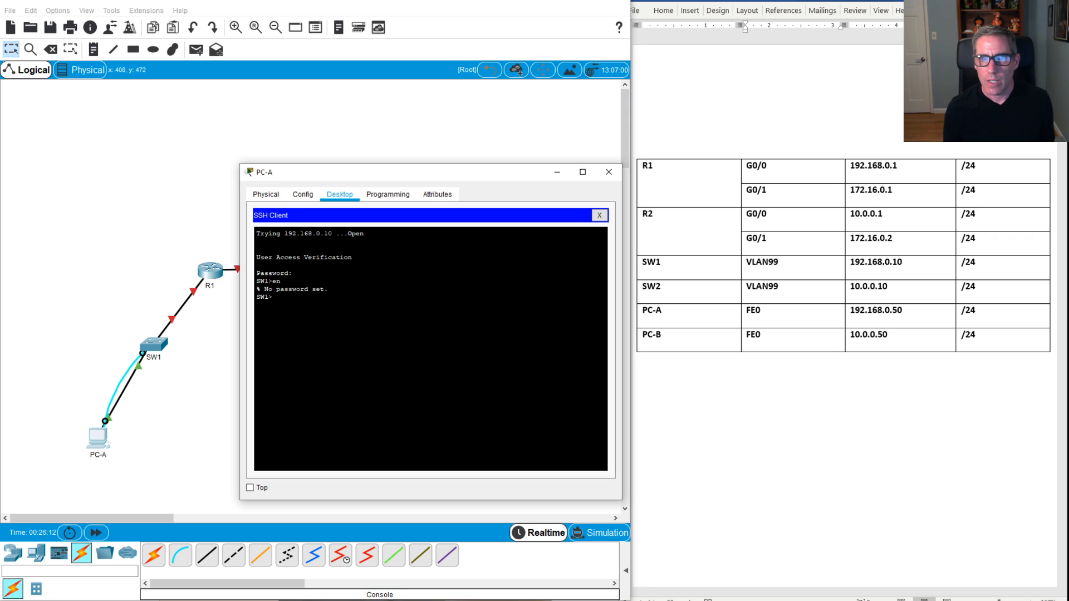
left_click(600, 216)
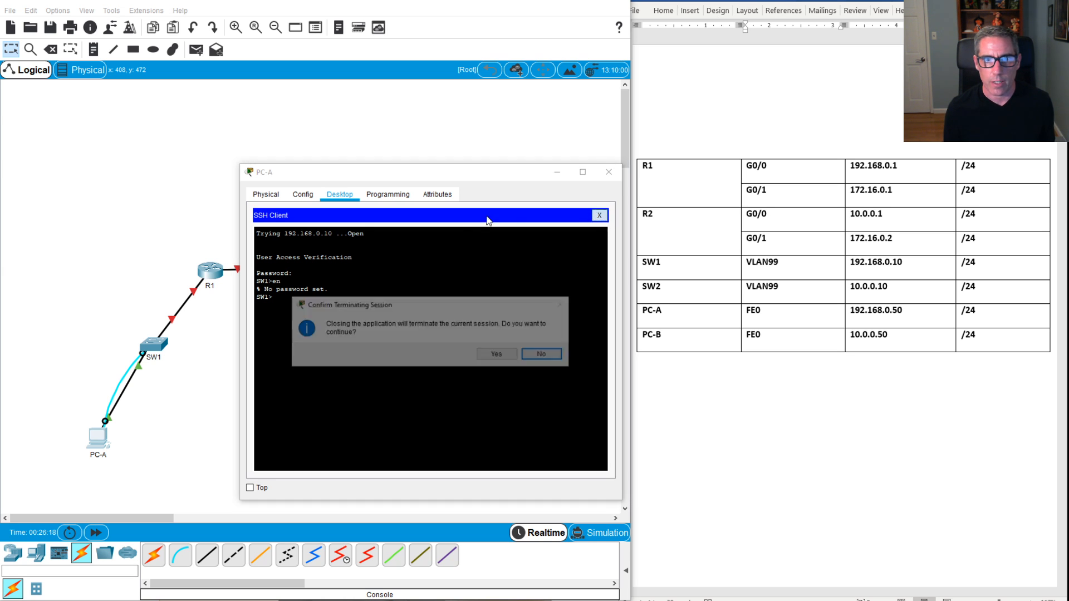
Step: Confirm ending the Telnet session and reopen PC-A's console terminal to SW1
left_click(506, 355)
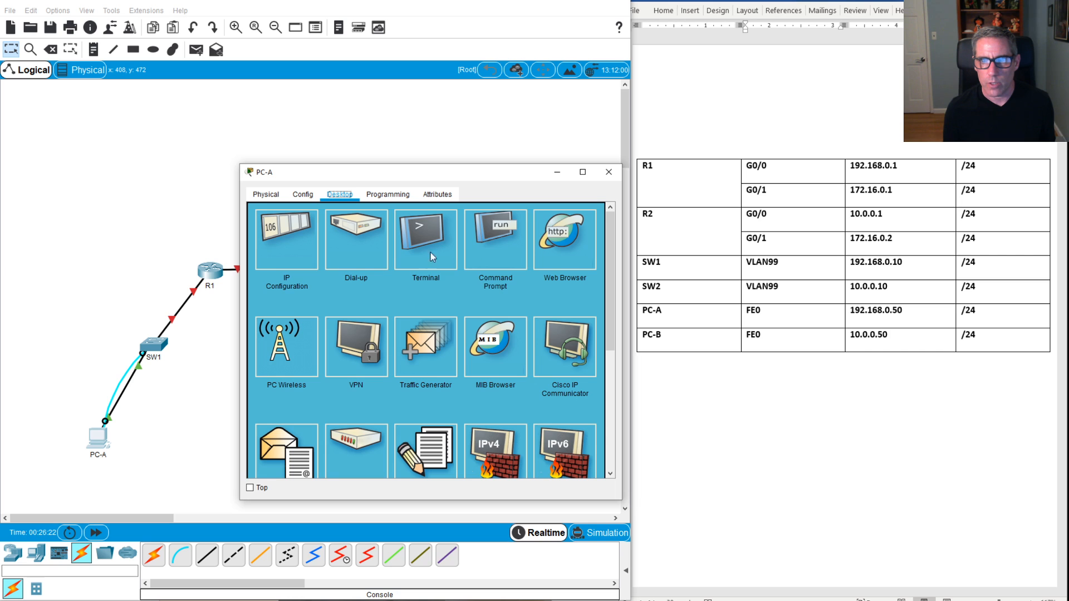
left_click(443, 255)
left_click(573, 324)
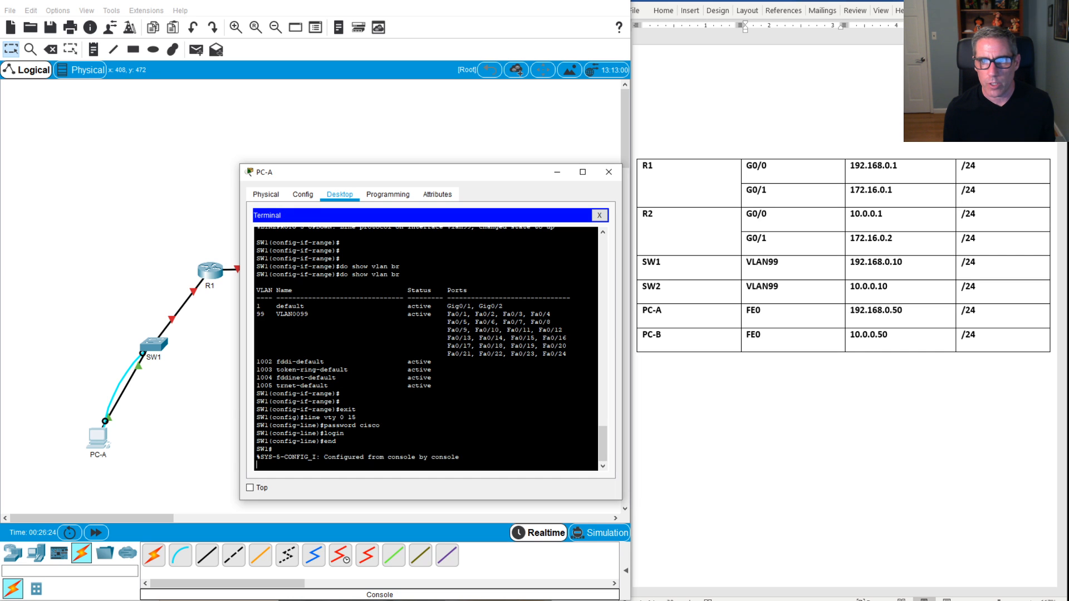
key("Return")
key("Return")
key("Return")
key("Return")
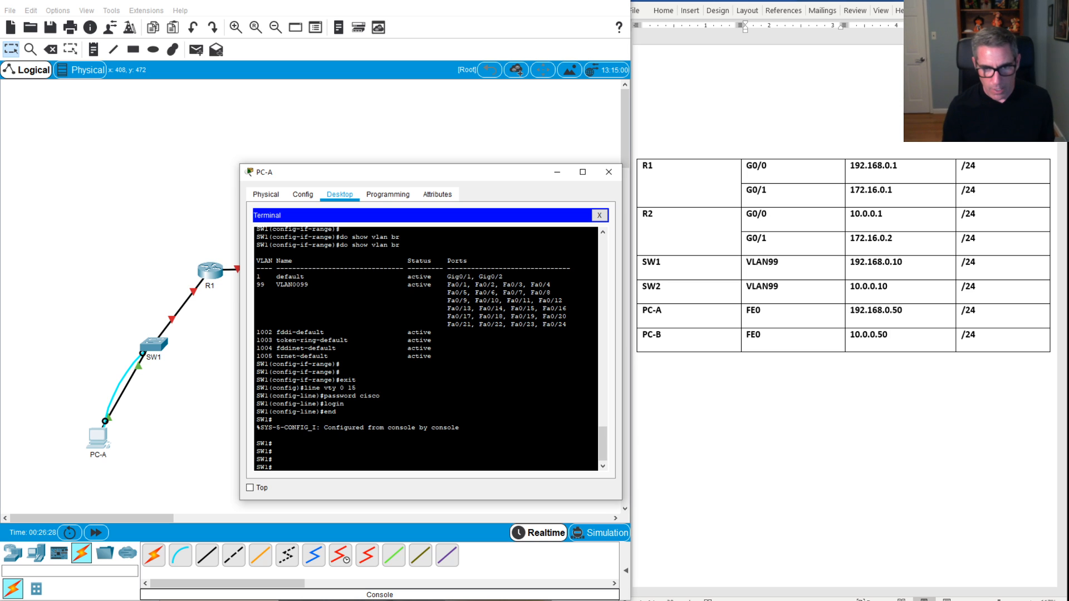
Step: In global configuration mode, set an enable secret password on SW1
type("conf t")
key("Return")
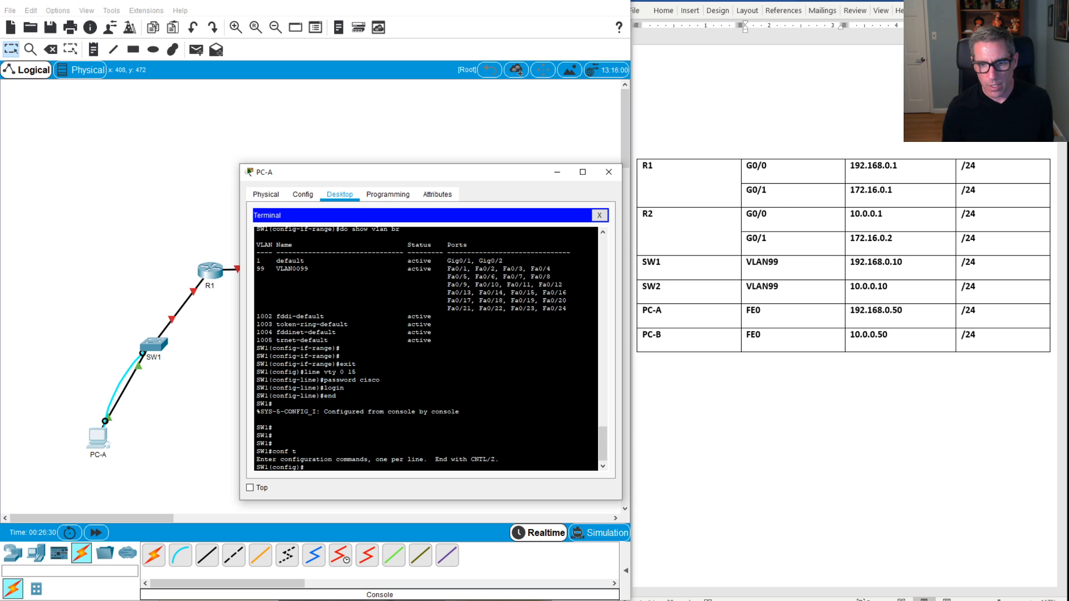
type("en")
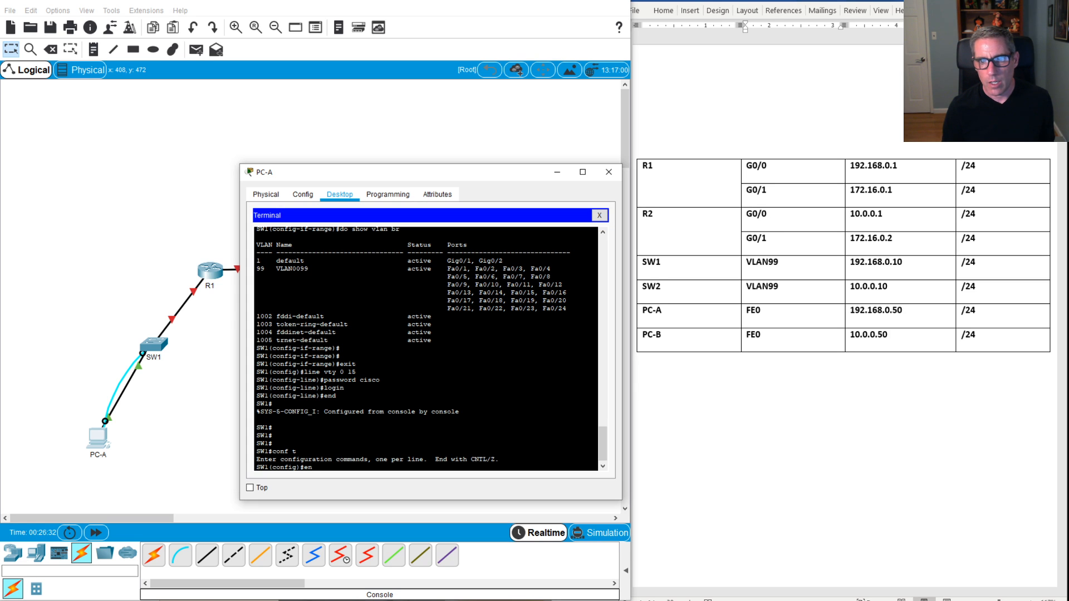
key("Tab")
type("ab")
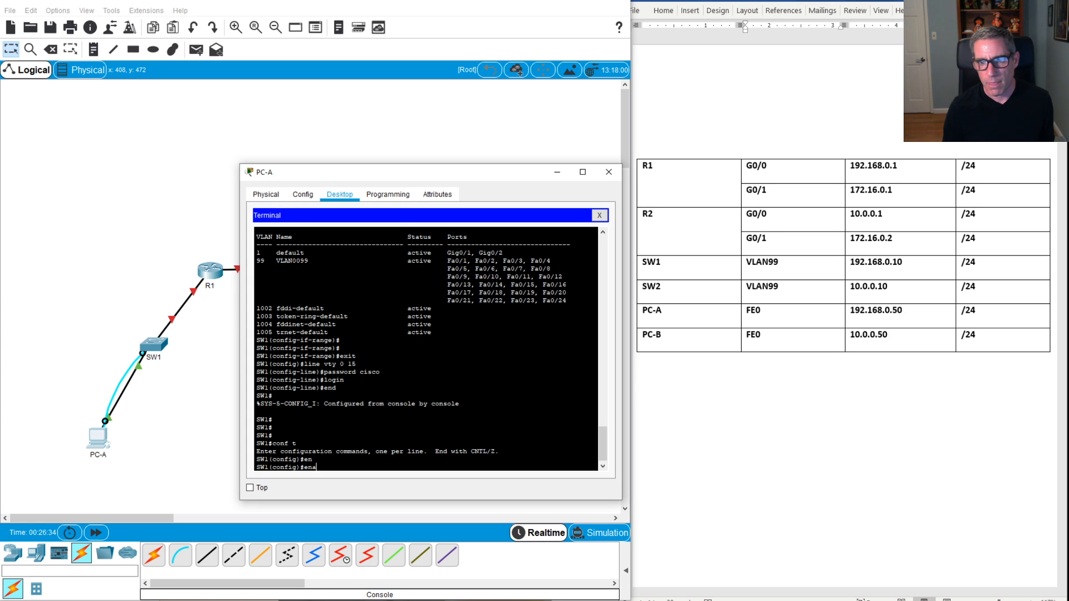
key("Tab")
type("se")
key("Tab")
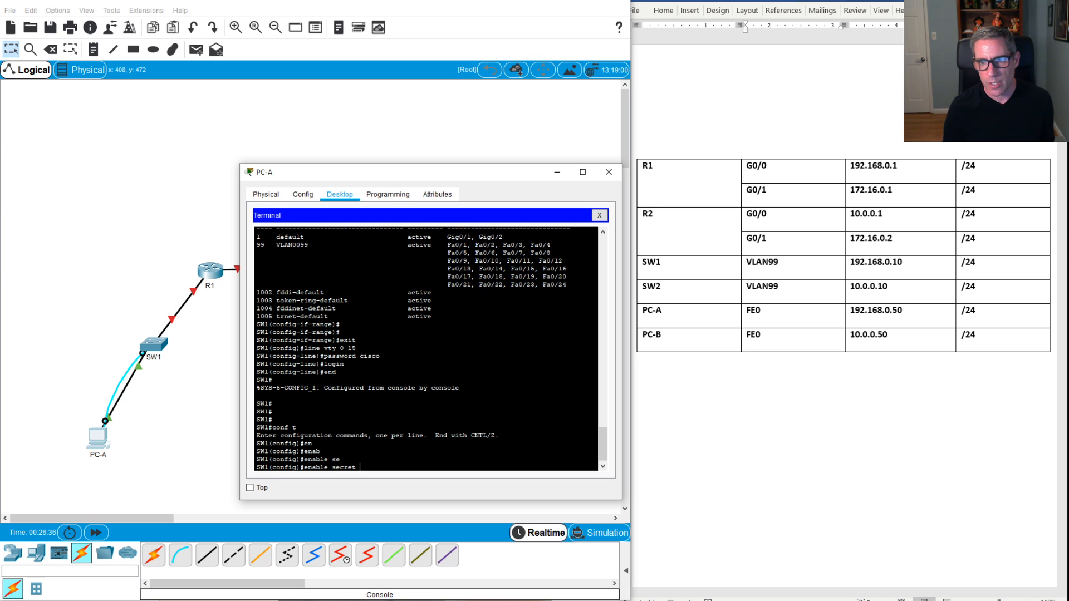
type("c")
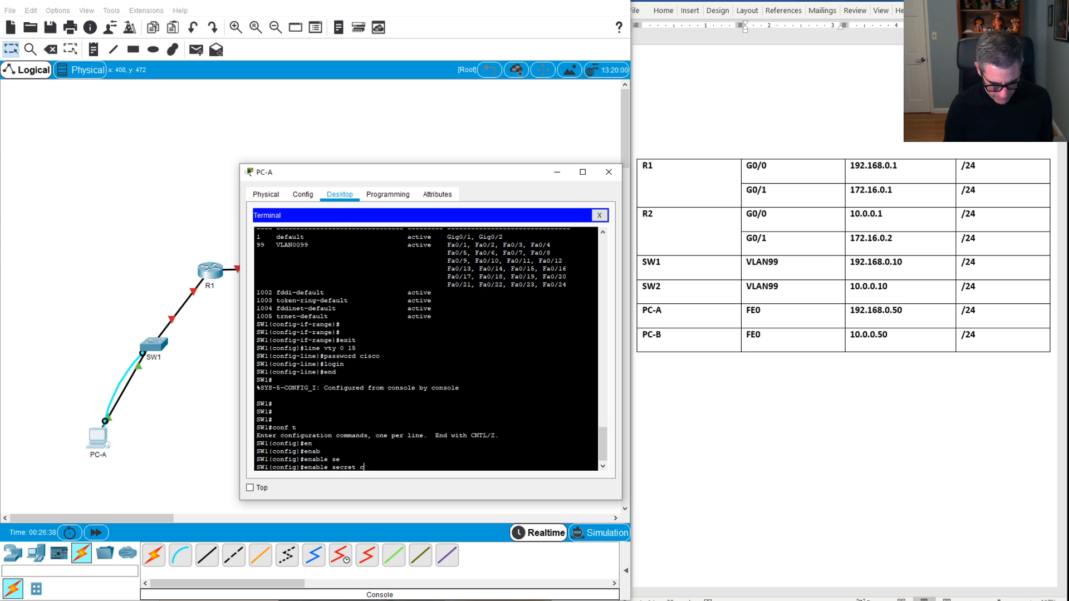
type("isco")
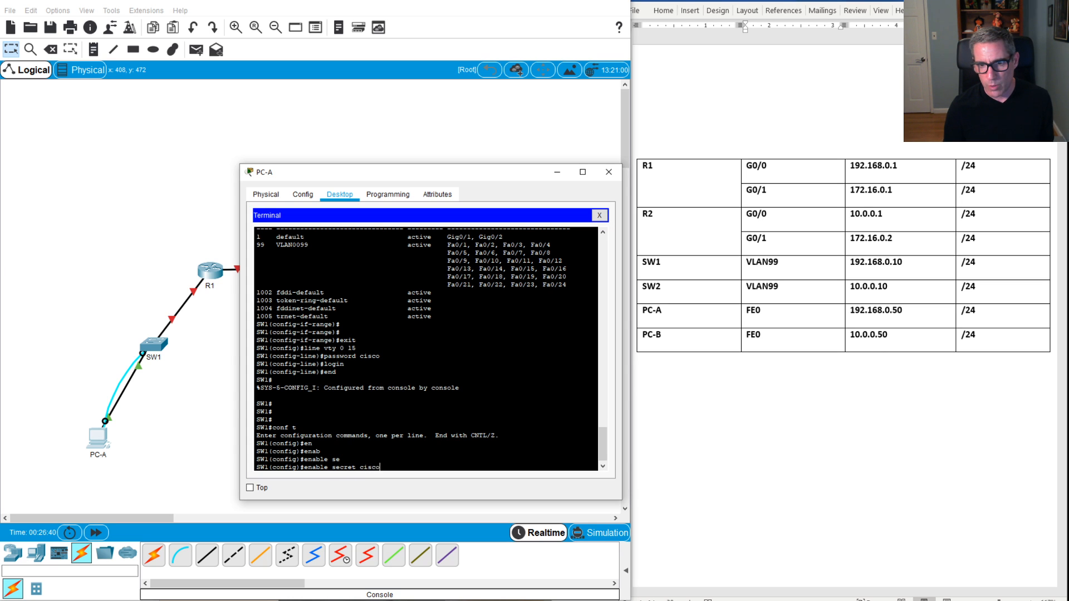
key("Return")
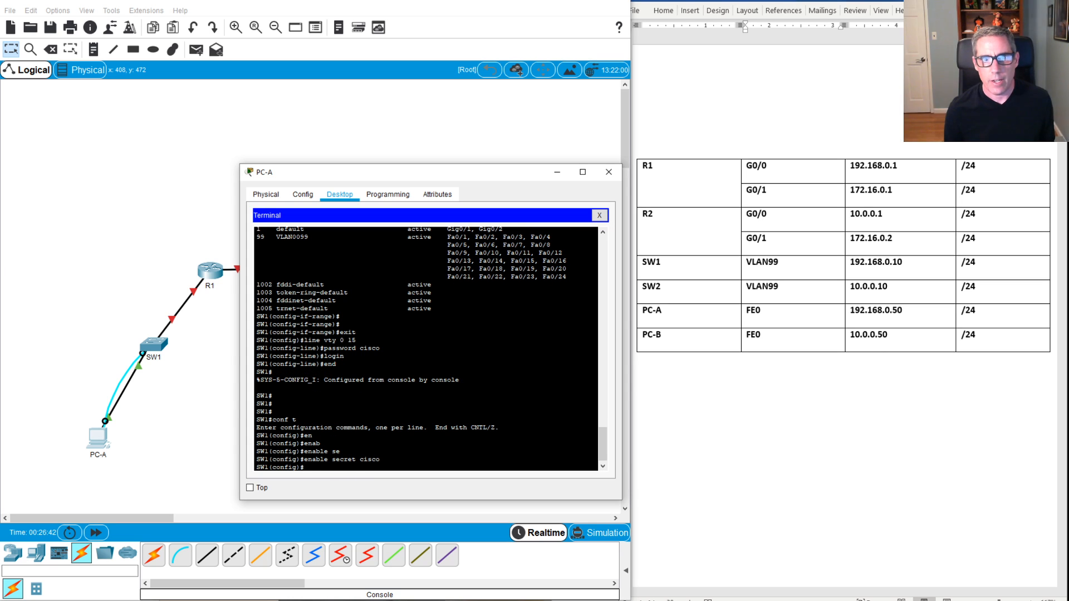
Step: Close the console terminal and Telnet from PC-A to SW1 at 192.168.0.10
left_click(599, 215)
scroll(531, 360, "down", 5)
left_click(507, 369)
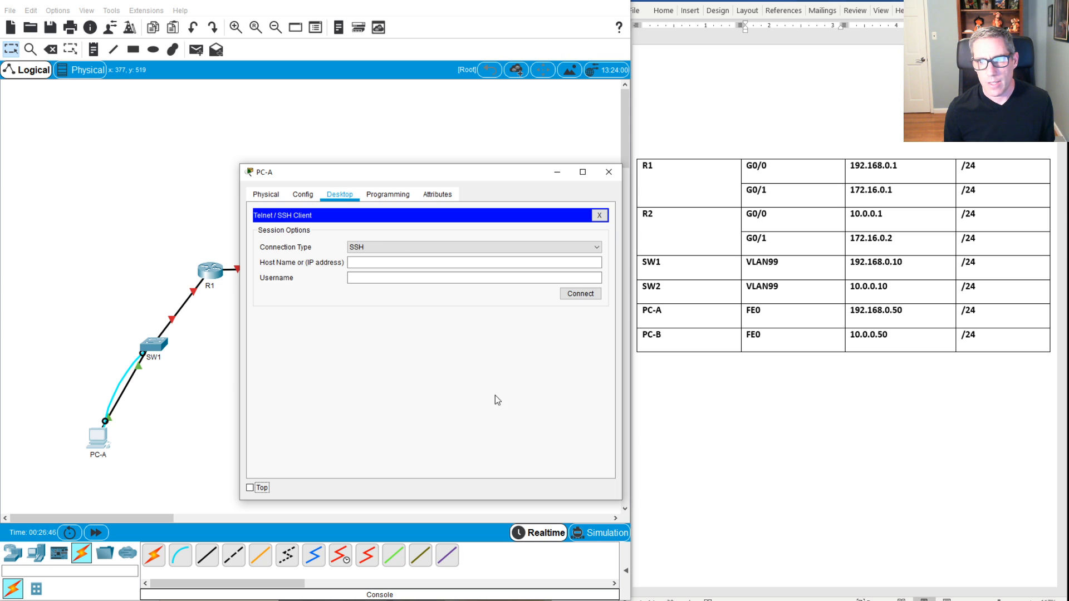
left_click(377, 248)
left_click(375, 266)
left_click(377, 263)
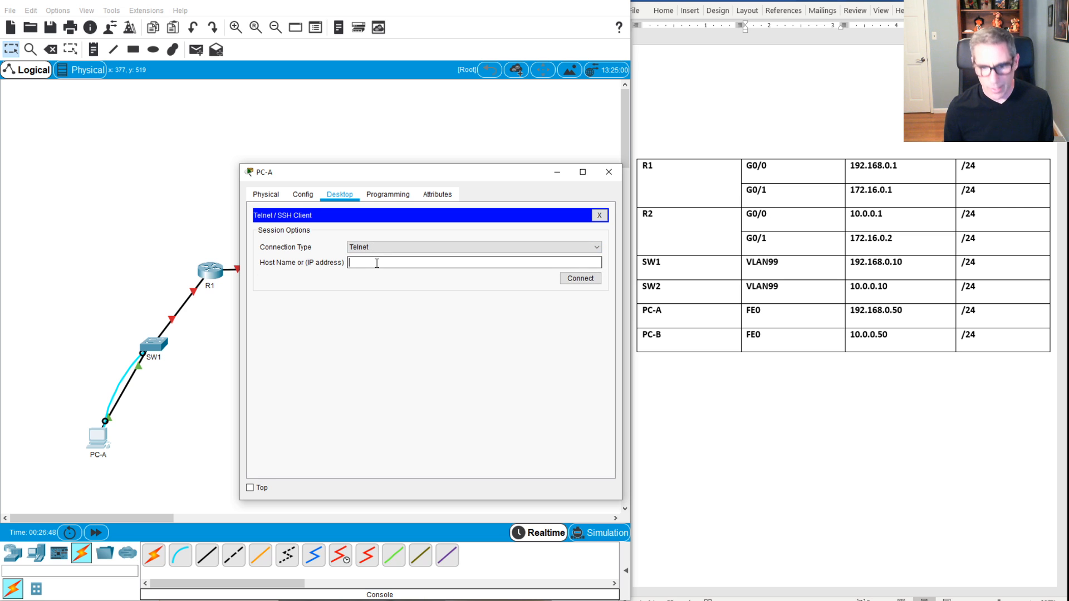
type("192.168.0.10")
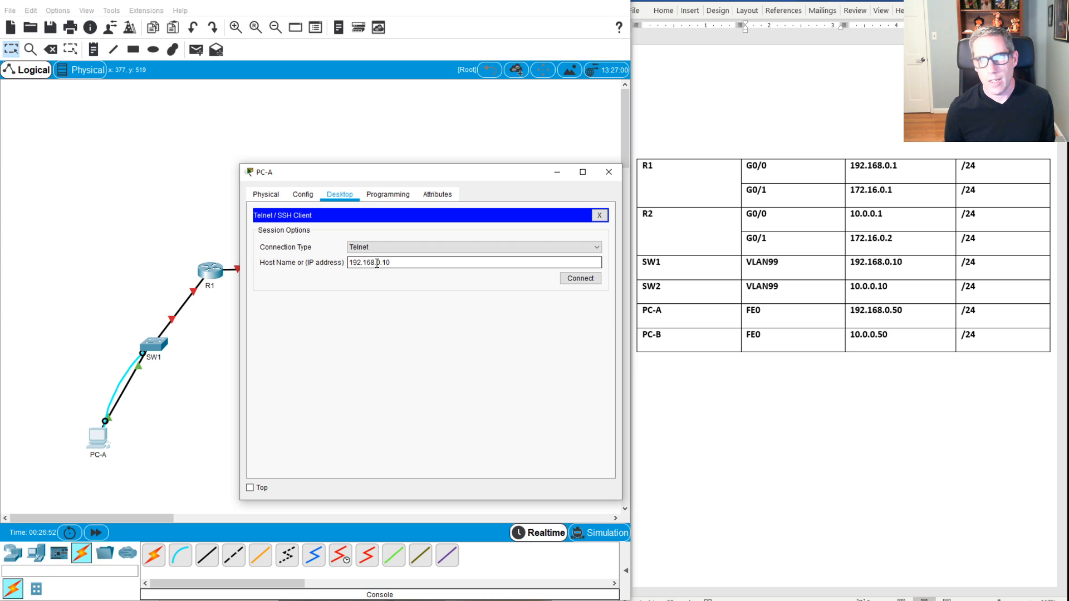
left_click(578, 280)
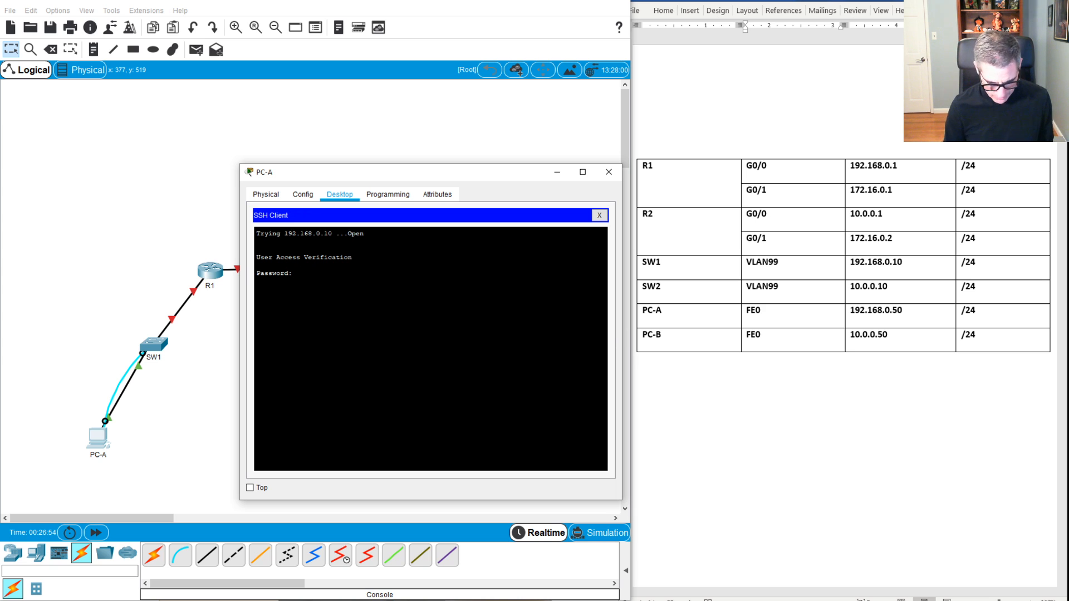
Step: Log in with the vty password, enter privileged mode with 'en', and return to the topology
type("cisco")
key("Return")
type("en")
key("Return")
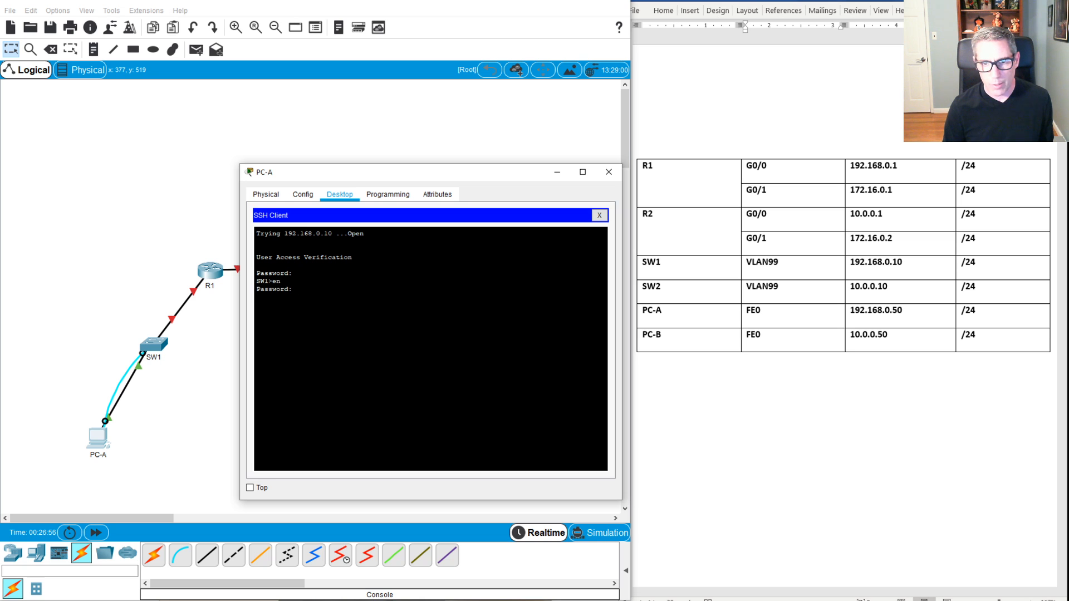
key("Return")
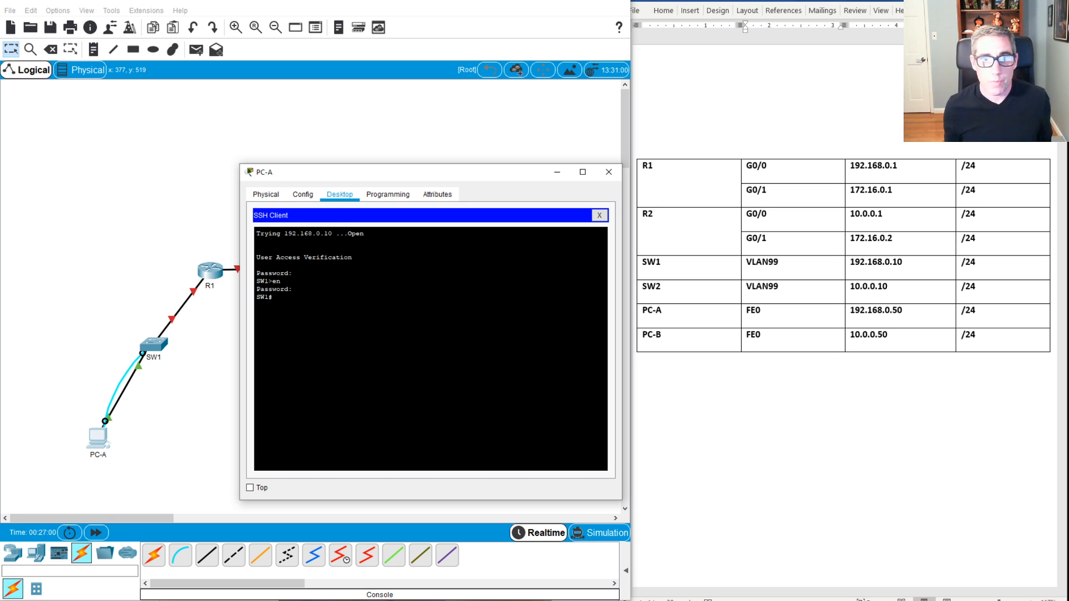
left_click(128, 385)
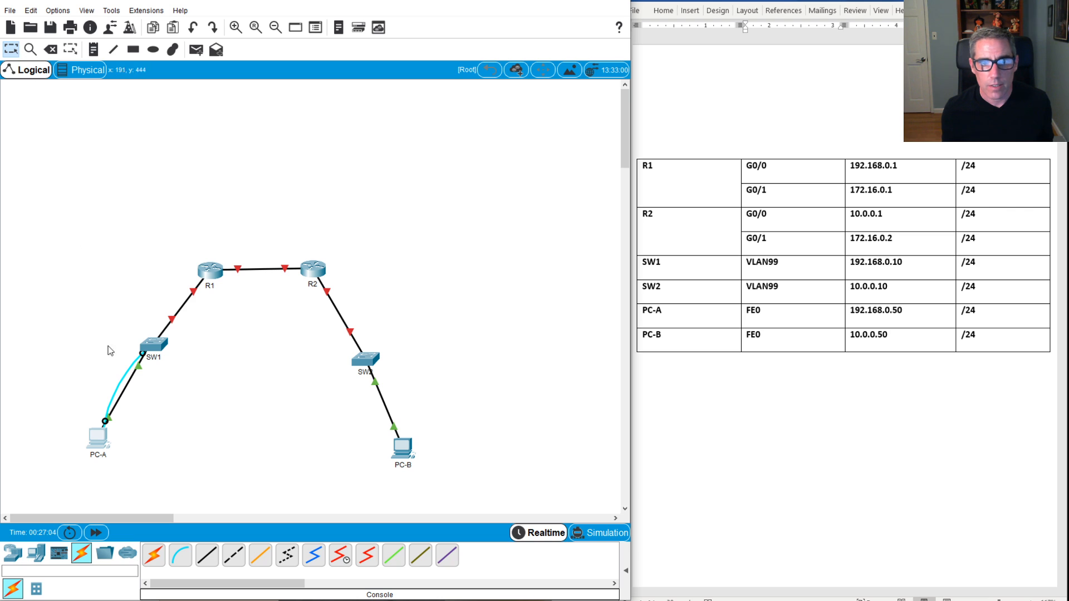
Step: Move PC-A's console cable from SW1 to R1's Console port
left_click_drag(142, 353, 165, 269)
left_click(207, 270)
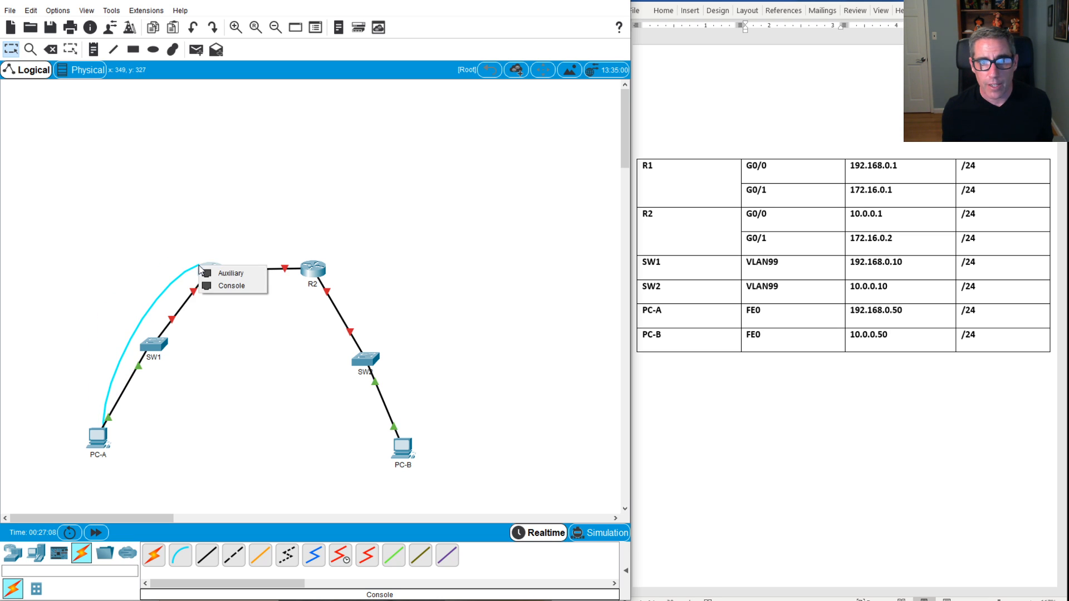
left_click(226, 283)
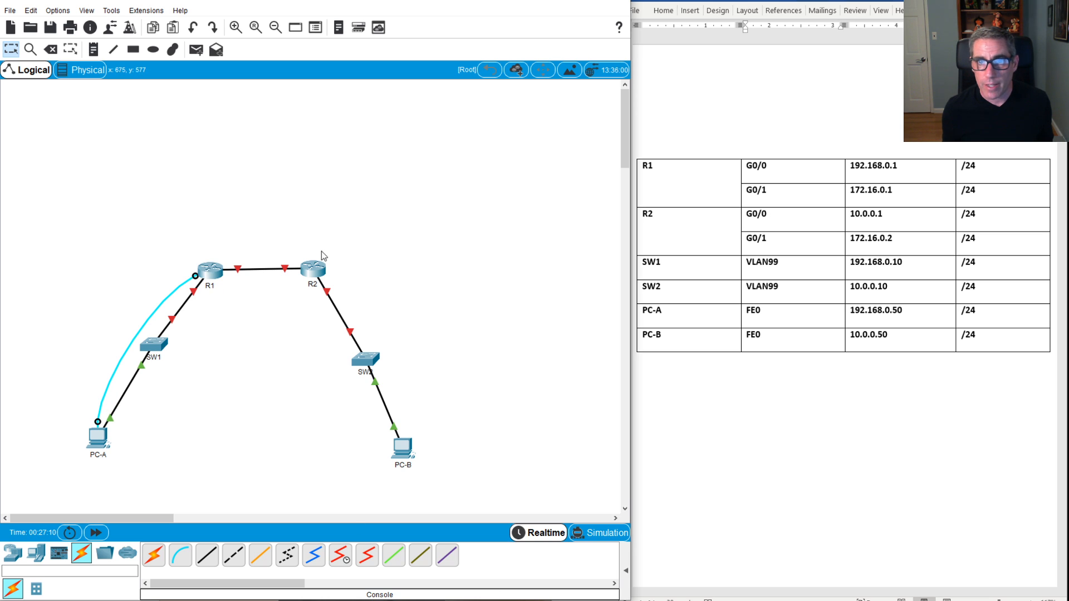
Step: End the Telnet session to SW1 and open PC-A's console terminal to R1
key("alt+Tab")
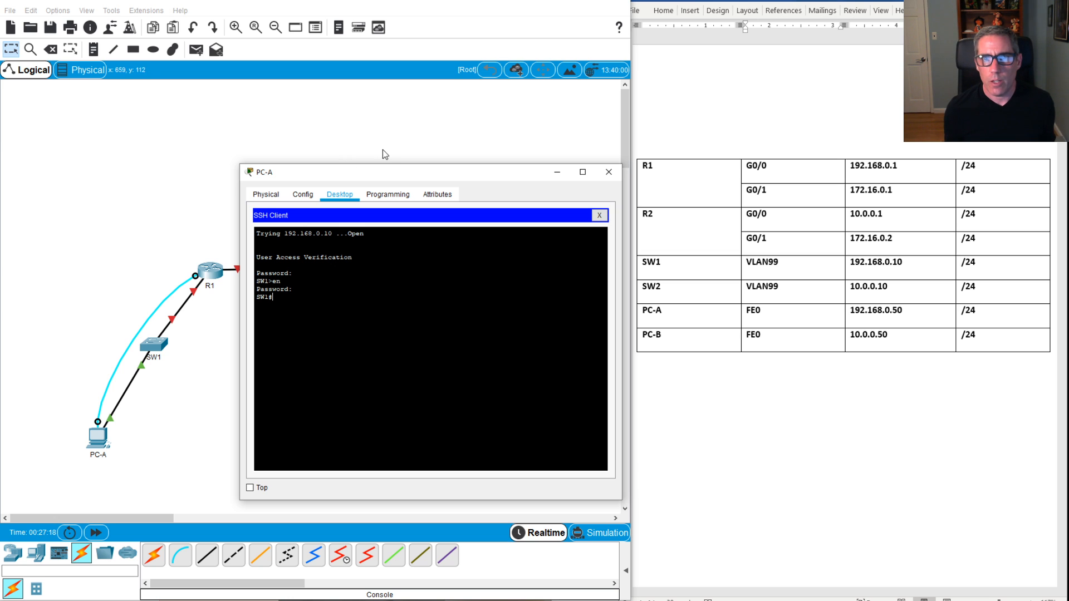
left_click_drag(395, 171, 407, 162)
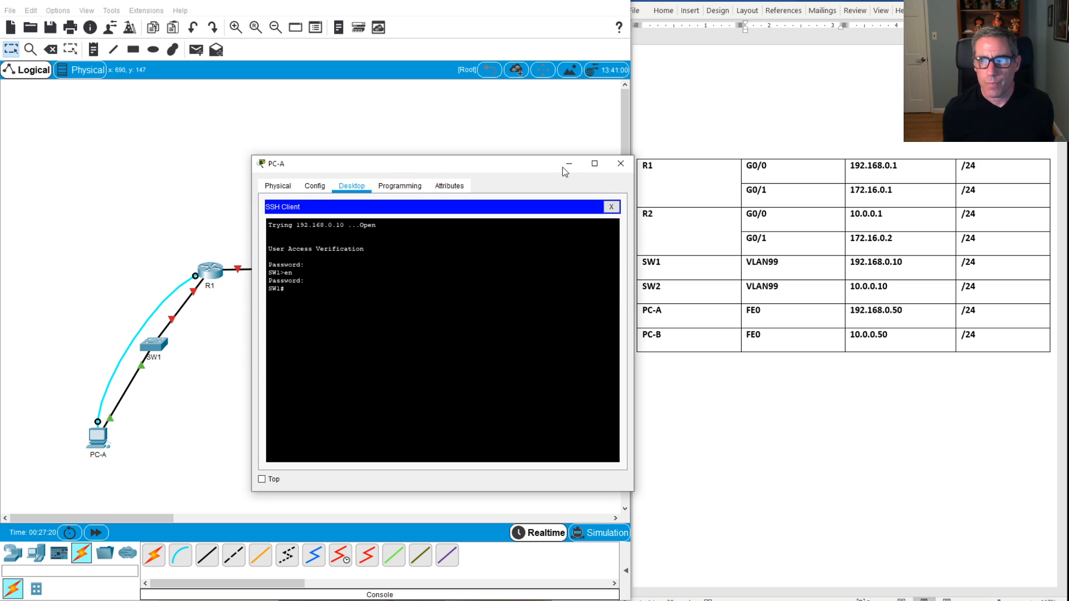
left_click(611, 207)
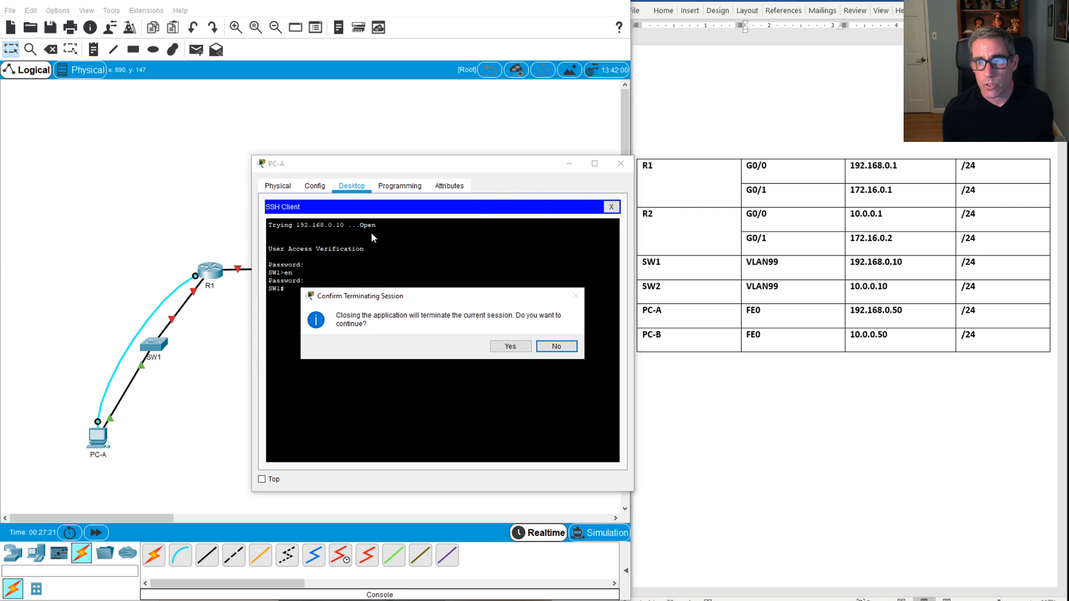
left_click(515, 347)
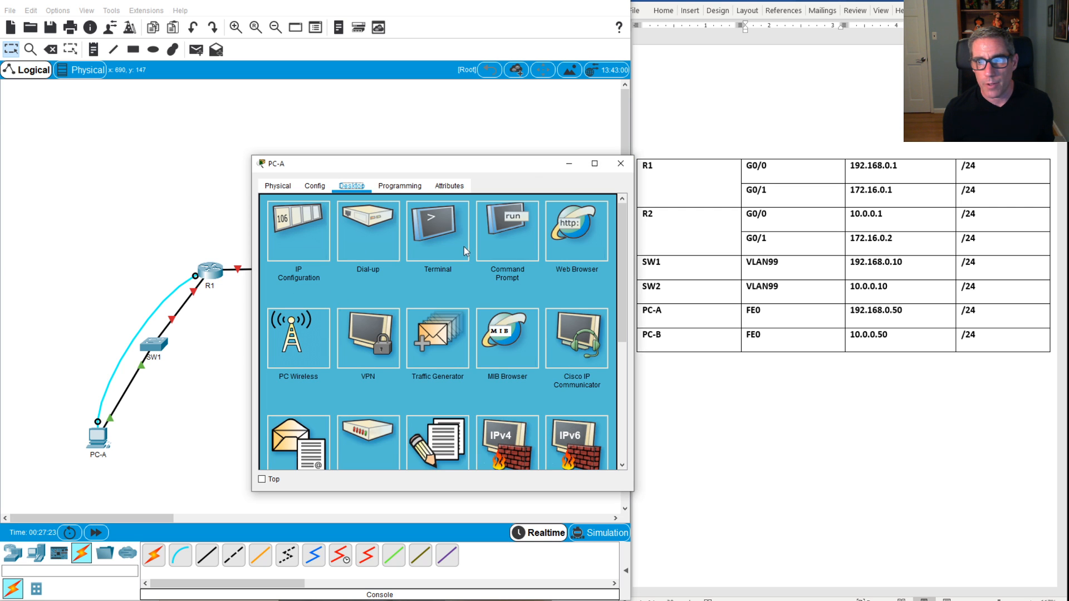
left_click(442, 246)
Step: Connect to the router with default terminal settings, skip initial setup, and enter global configuration mode
left_click(588, 317)
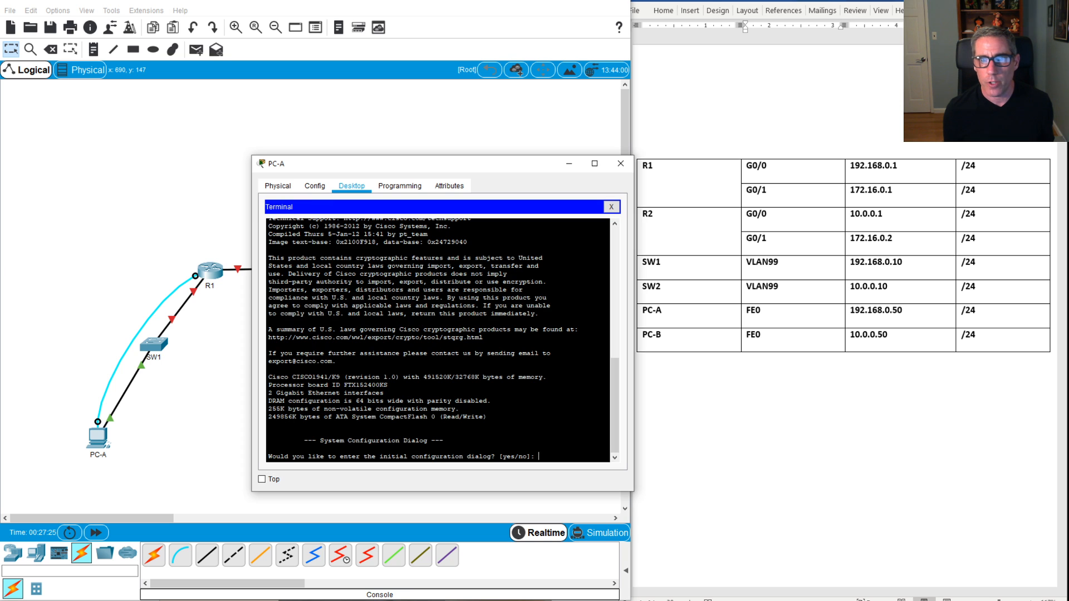
type("n")
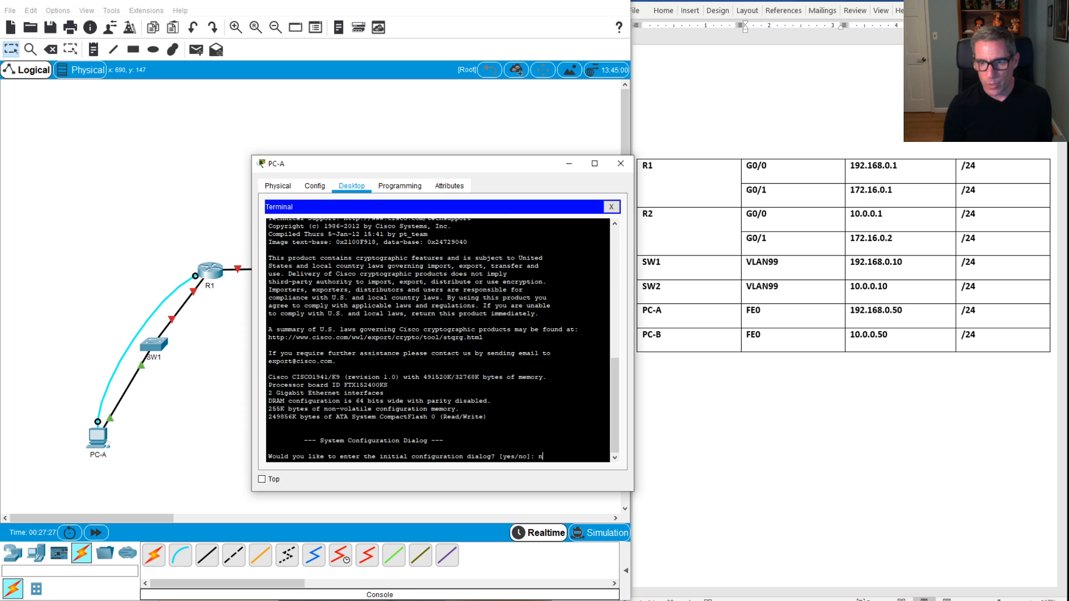
key("Return")
key("Return")
key("Return")
key("Return")
key("Return")
key("Return")
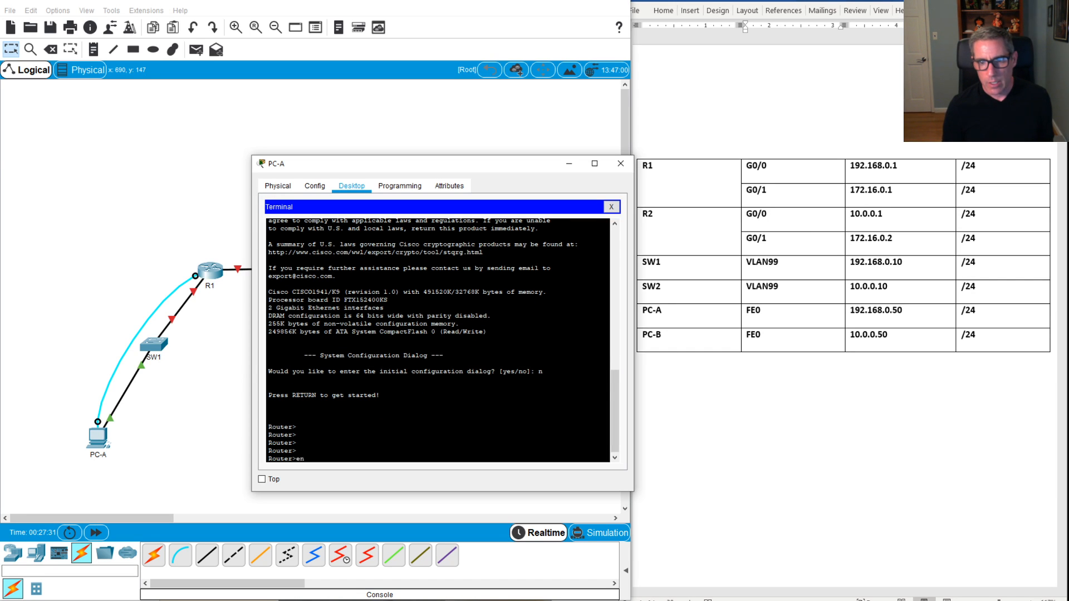
type("en")
key("Return")
type("conf")
key("Tab")
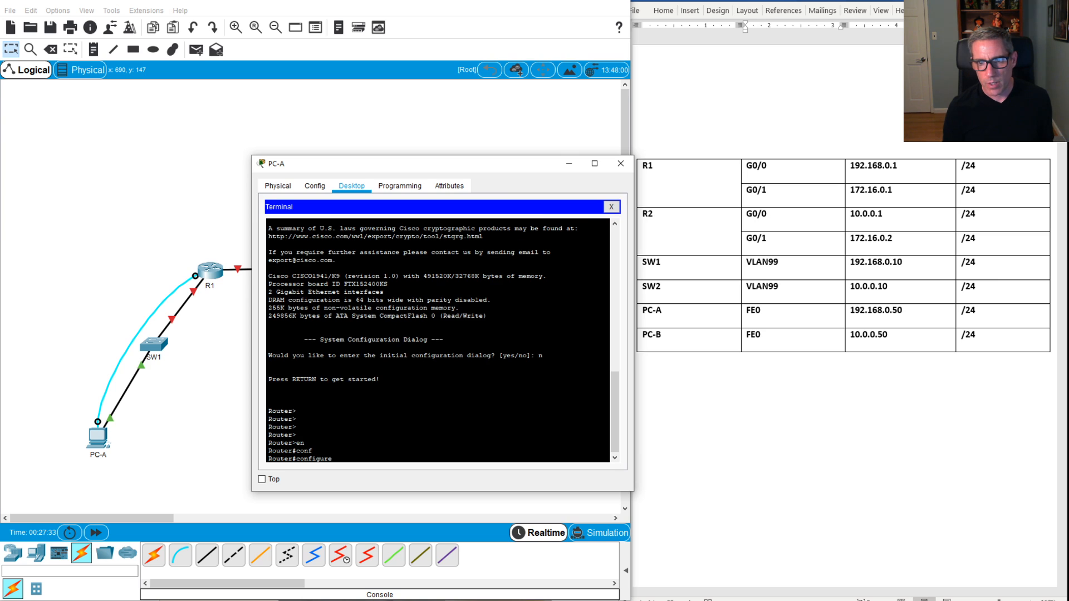
type("t")
key("Tab")
key("Return")
Step: Set the router's hostname to R1
type("host")
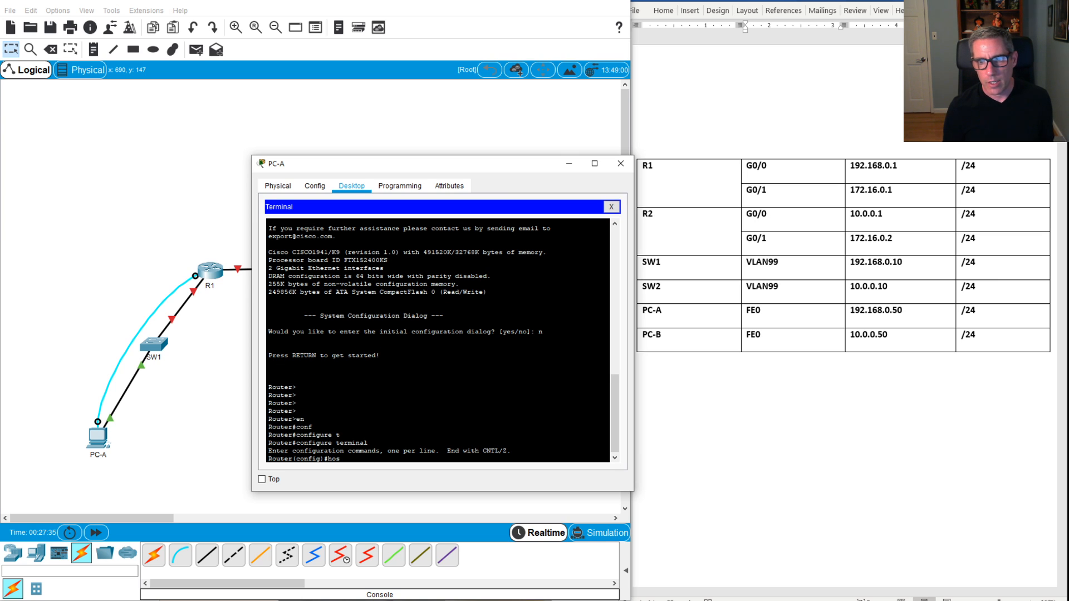
key("Tab")
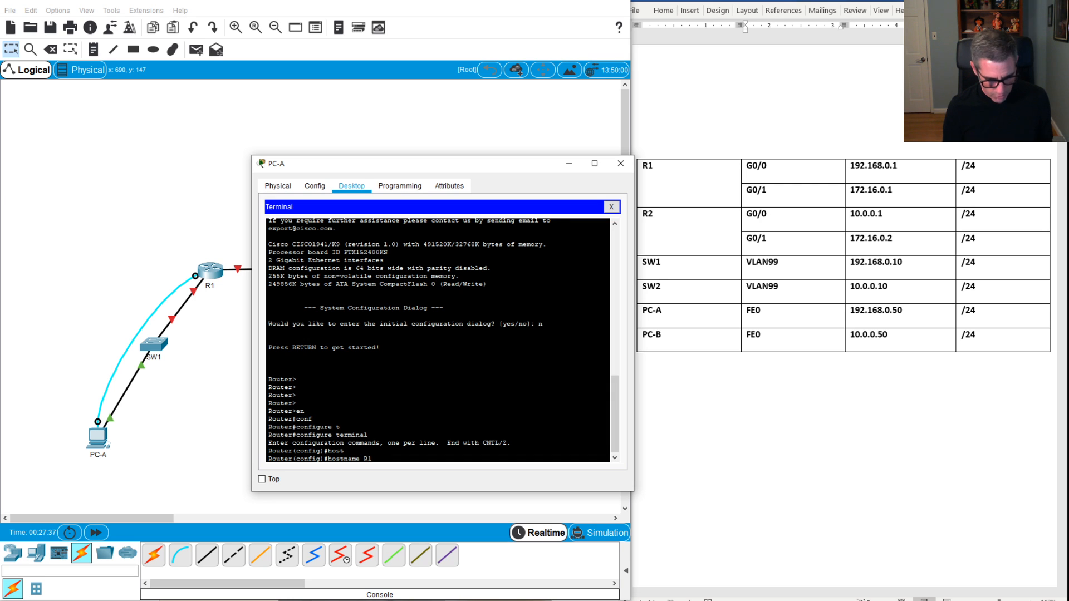
type("R1")
key("Return")
key("Return")
key("Return")
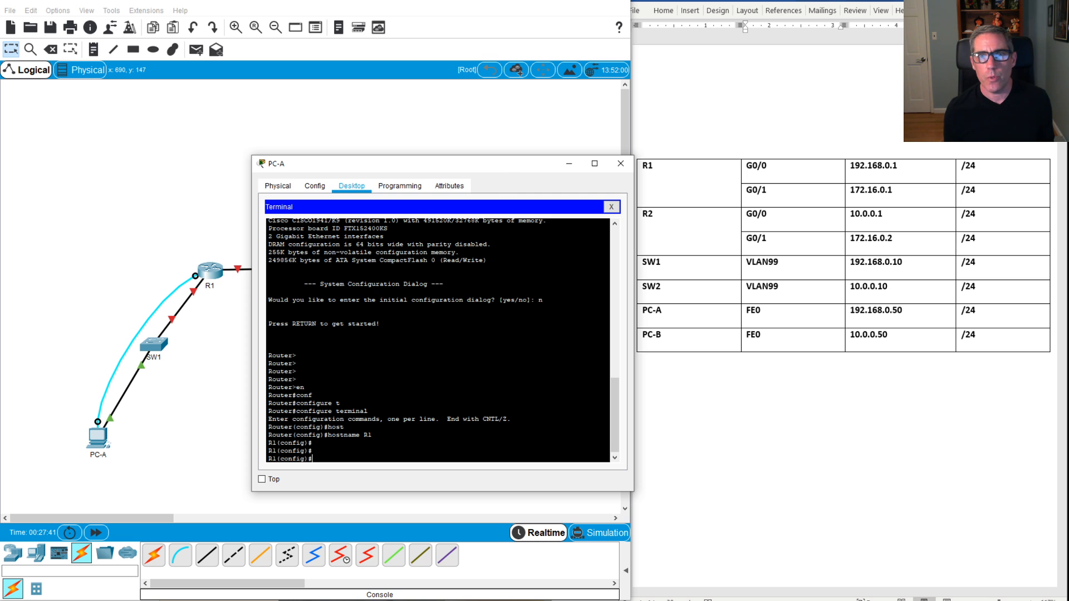
left_click_drag(499, 163, 501, 120)
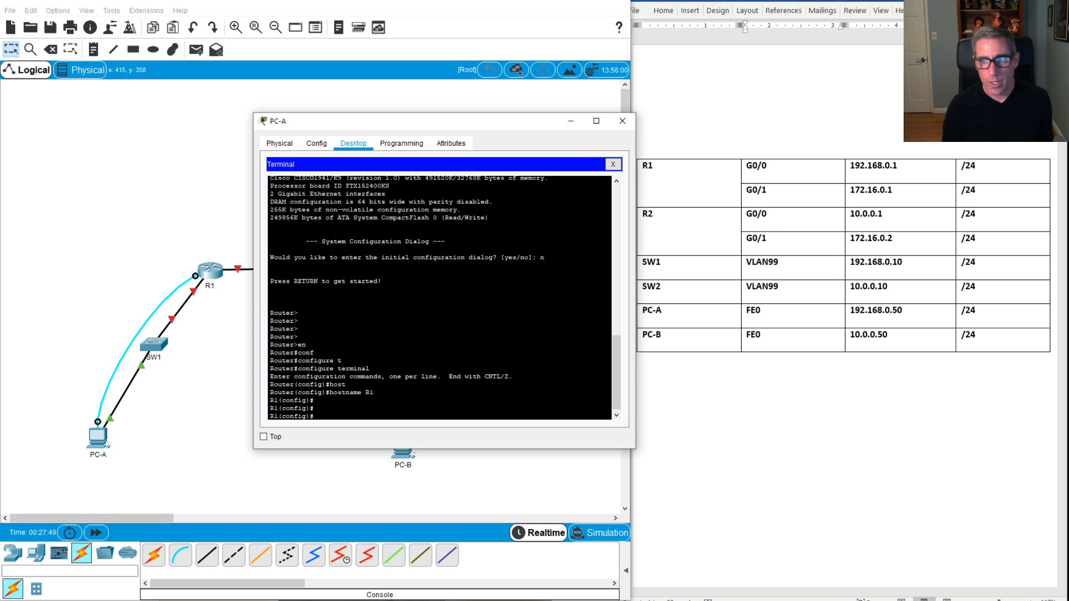
Step: Assign 192.168.0.1 255.255.255.0 to R1's interface G0/0
type("int")
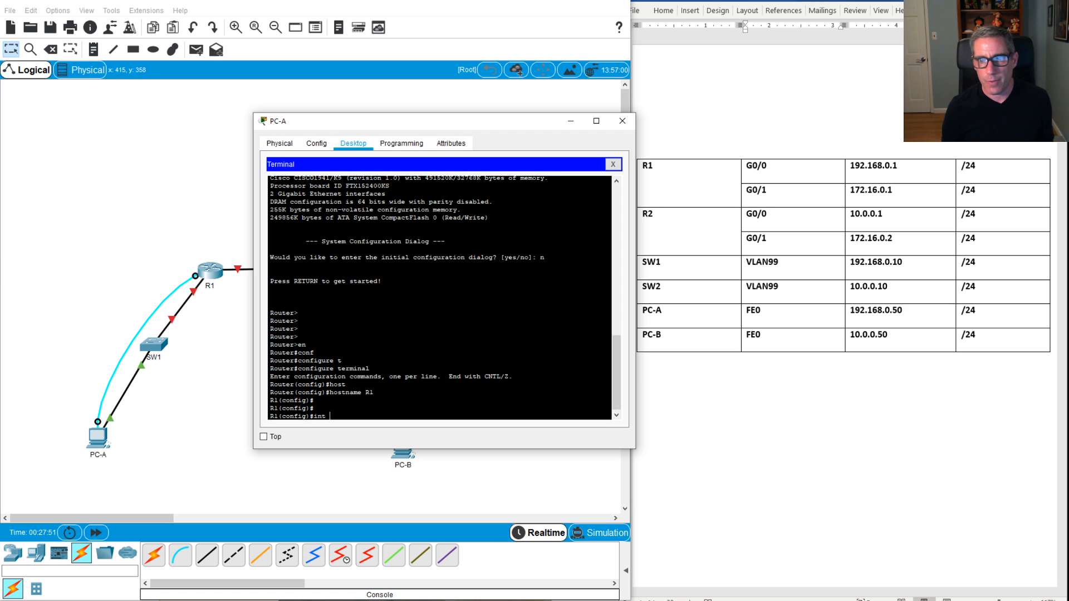
type(" g0/")
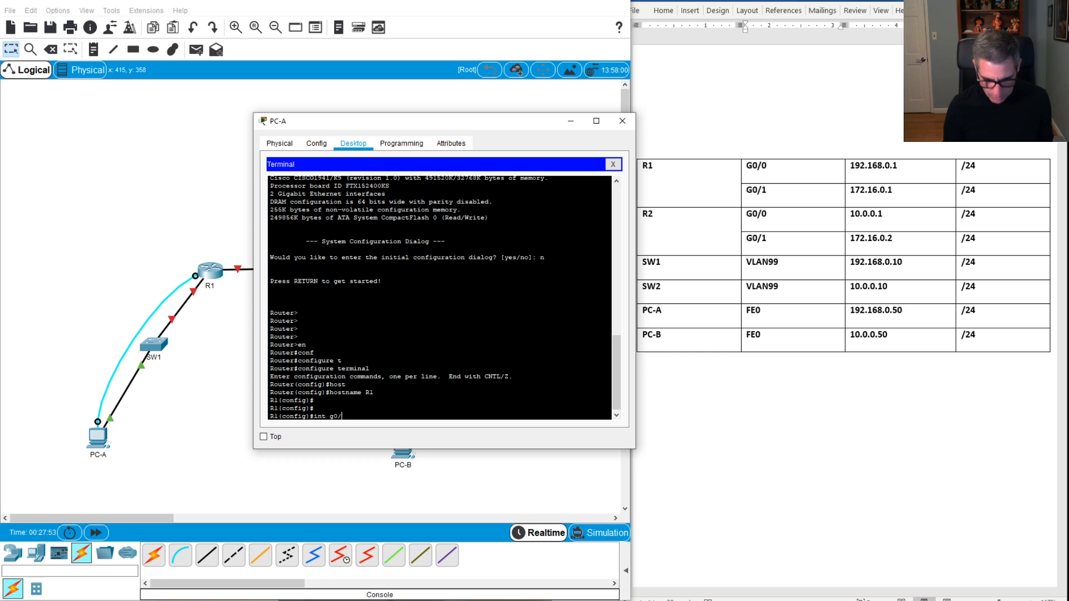
type("0")
key("Return")
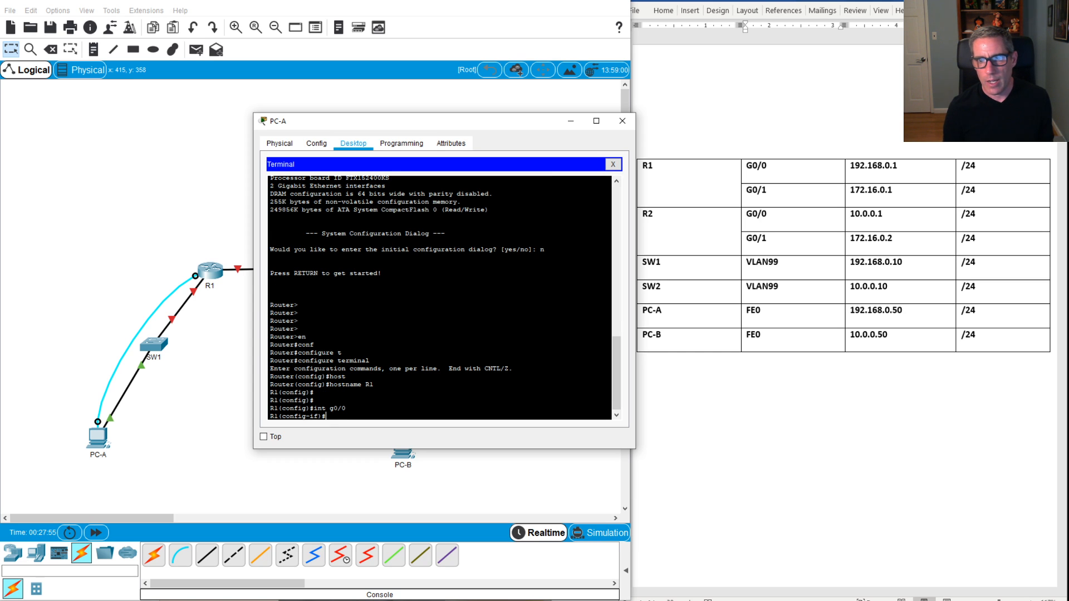
type("ip")
key("Return")
type("ip")
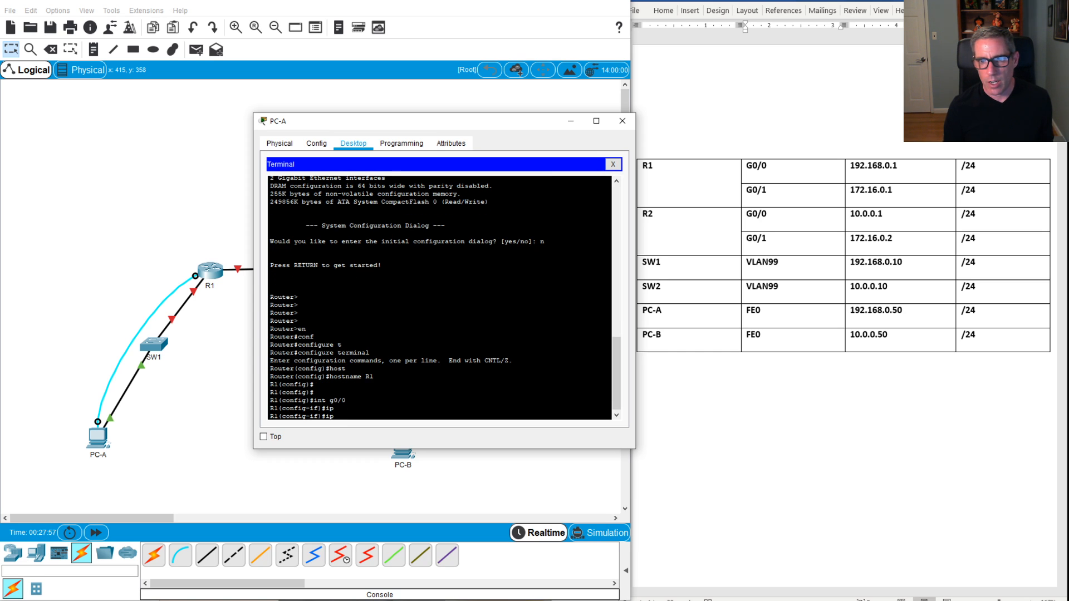
type(" add")
key("Tab")
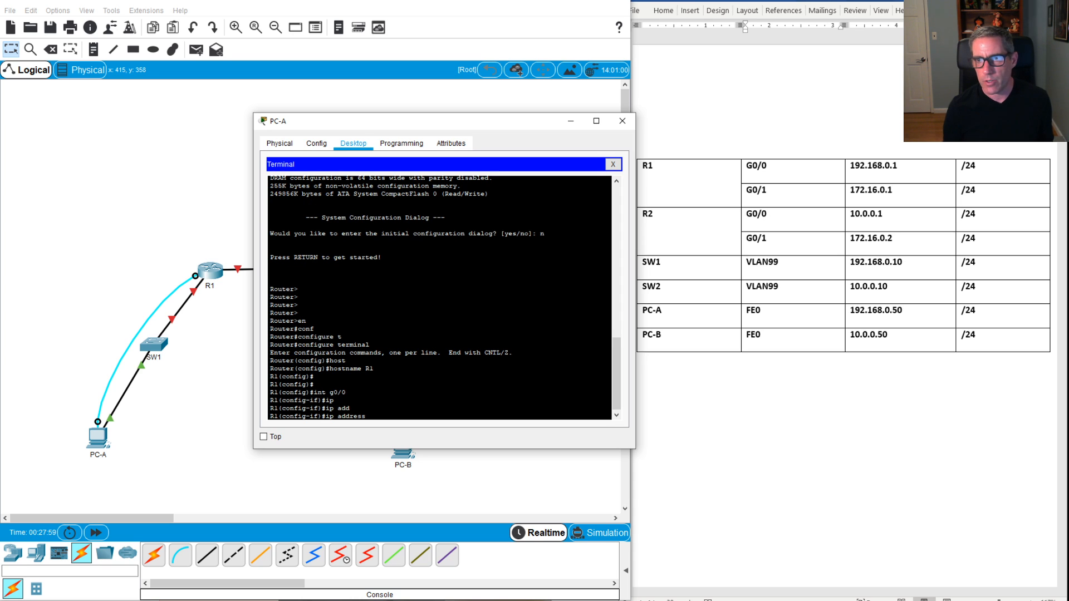
type("192")
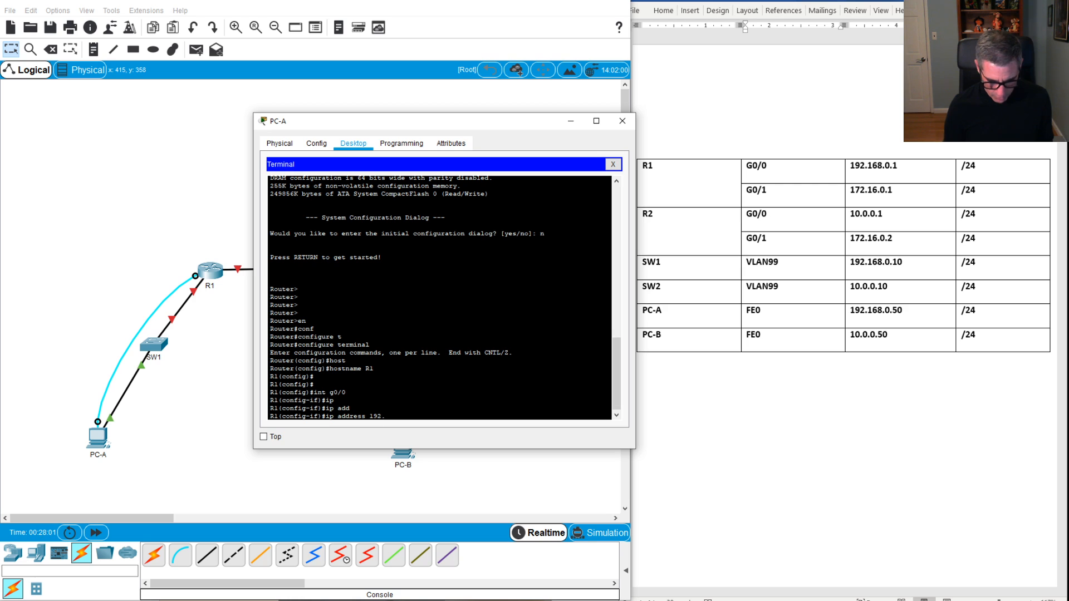
type(".168.")
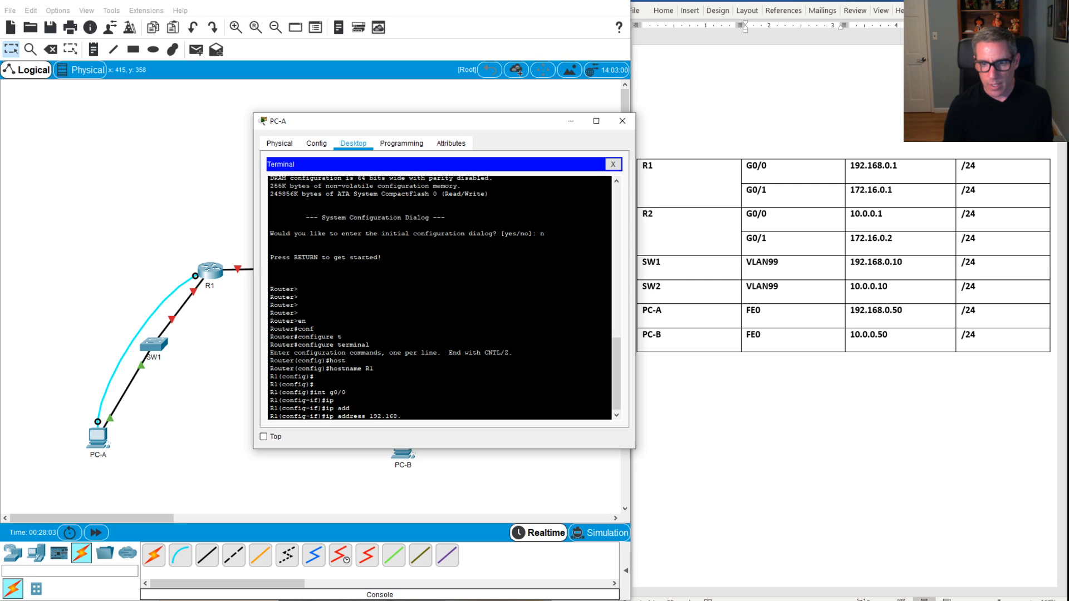
type("0.1")
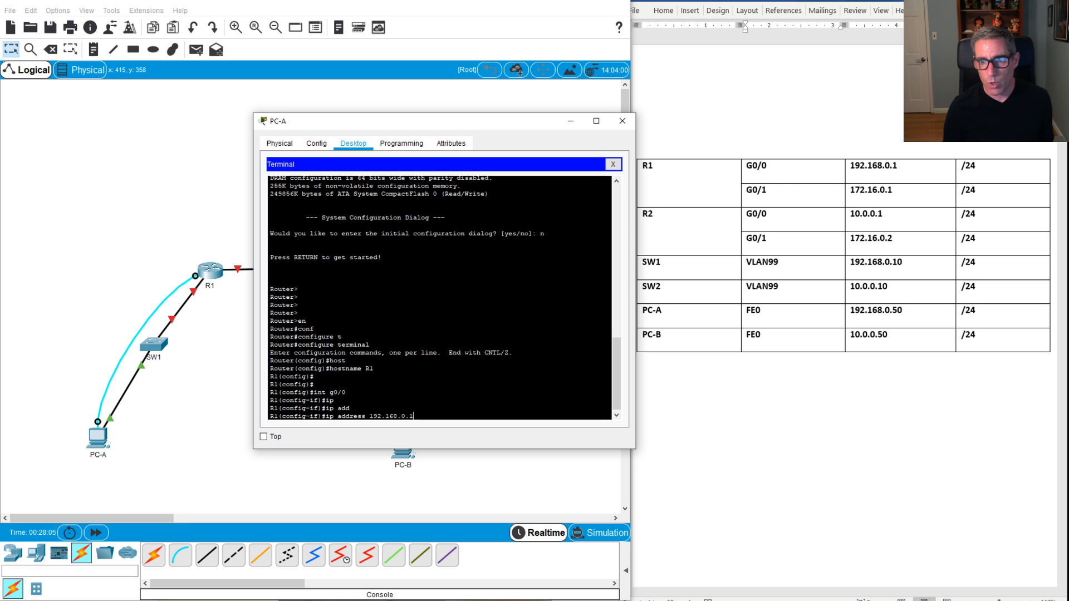
type(" 25")
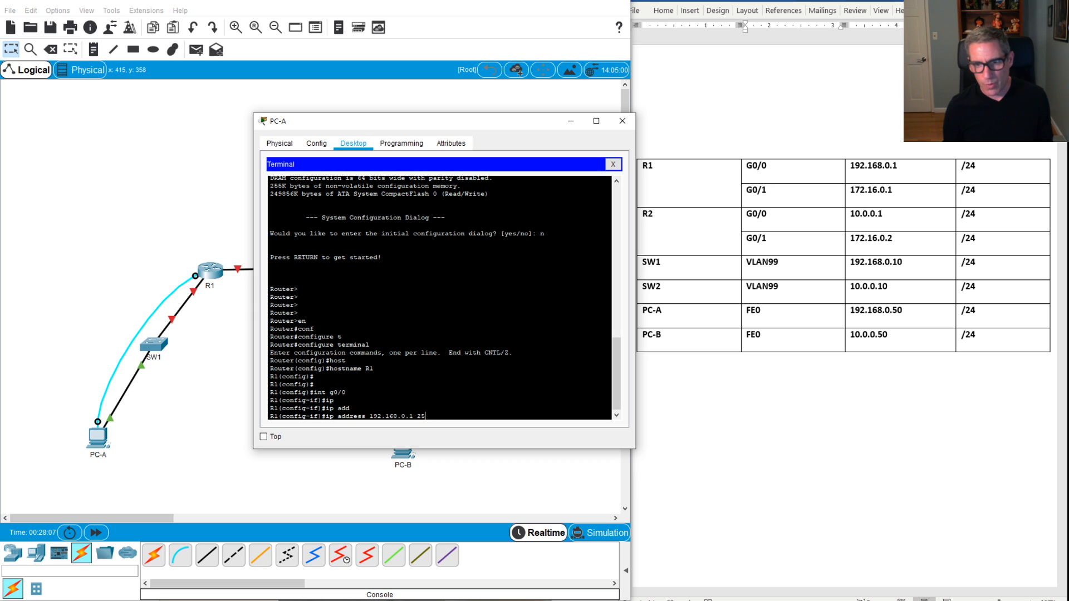
type("5.255.255")
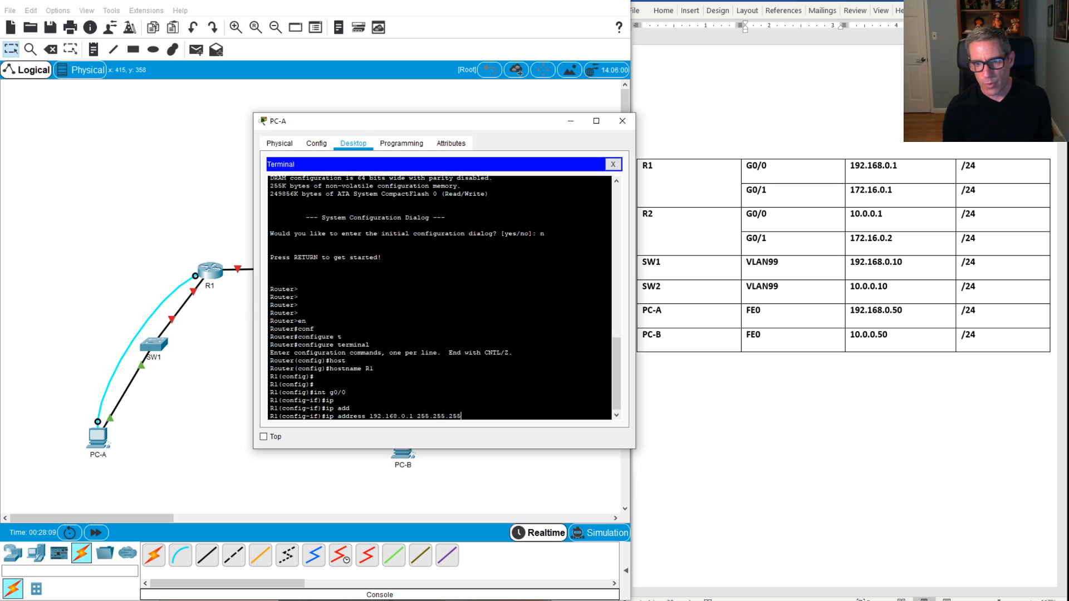
type(".0")
key("Return")
Step: Enable G0/0 with no shutdown and return to privileged mode with end
type("no ")
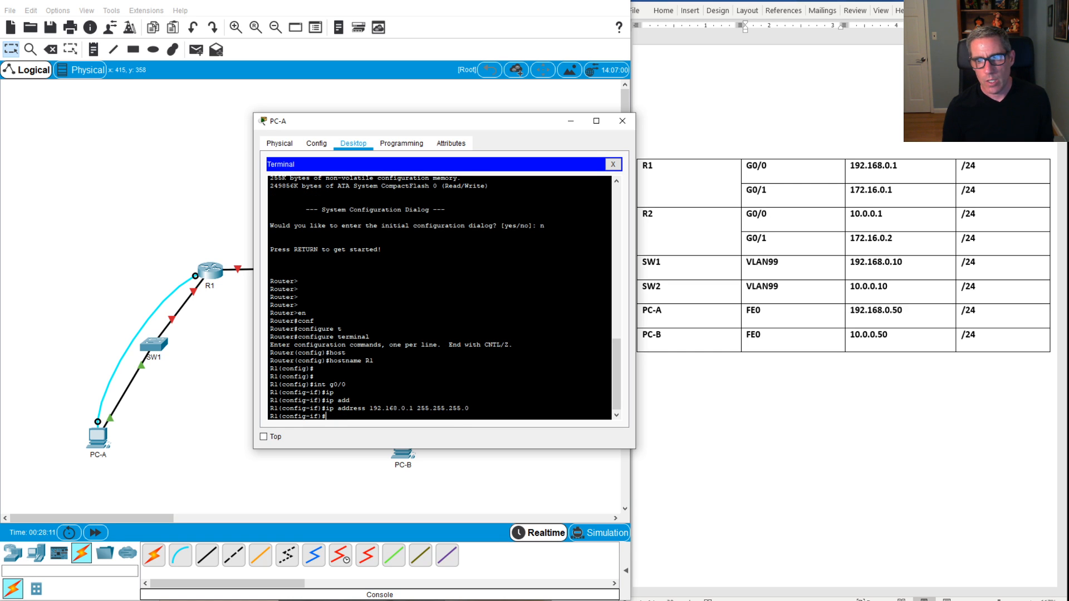
type("shit")
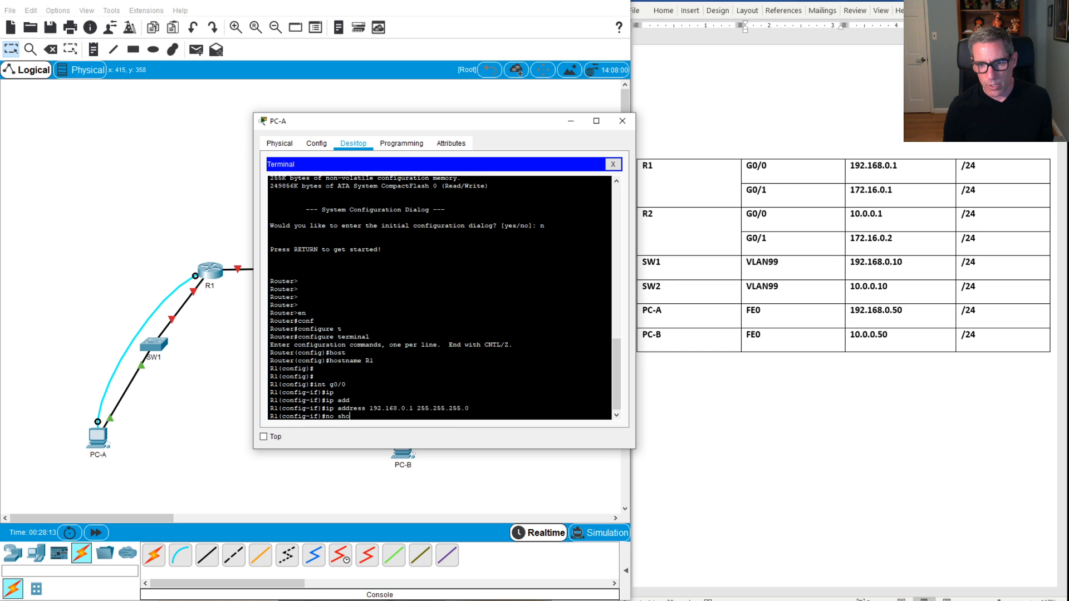
key("BackSpace")
type("ut")
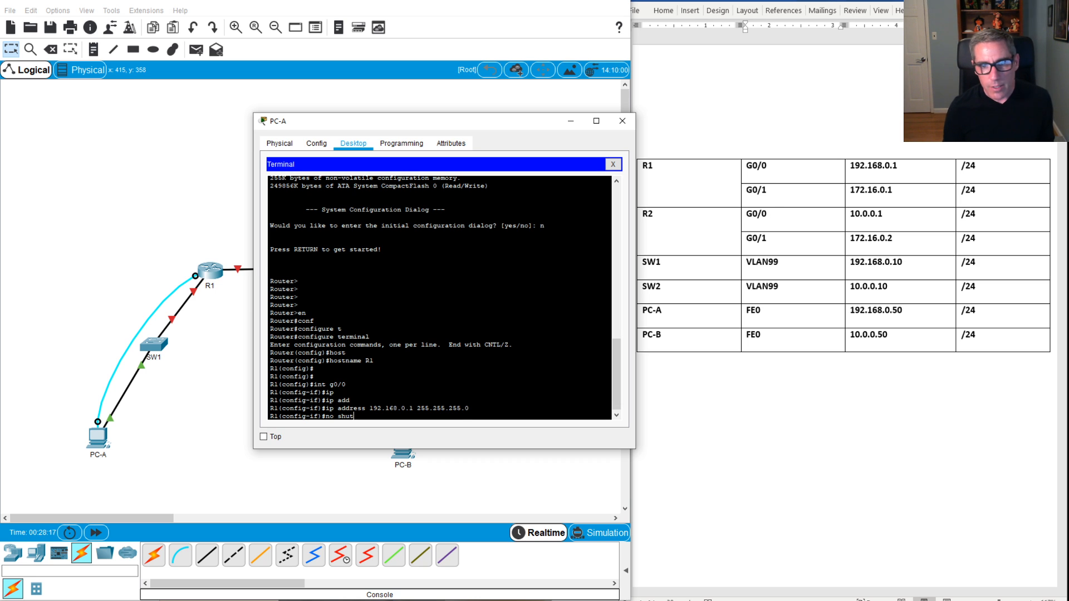
key("Return")
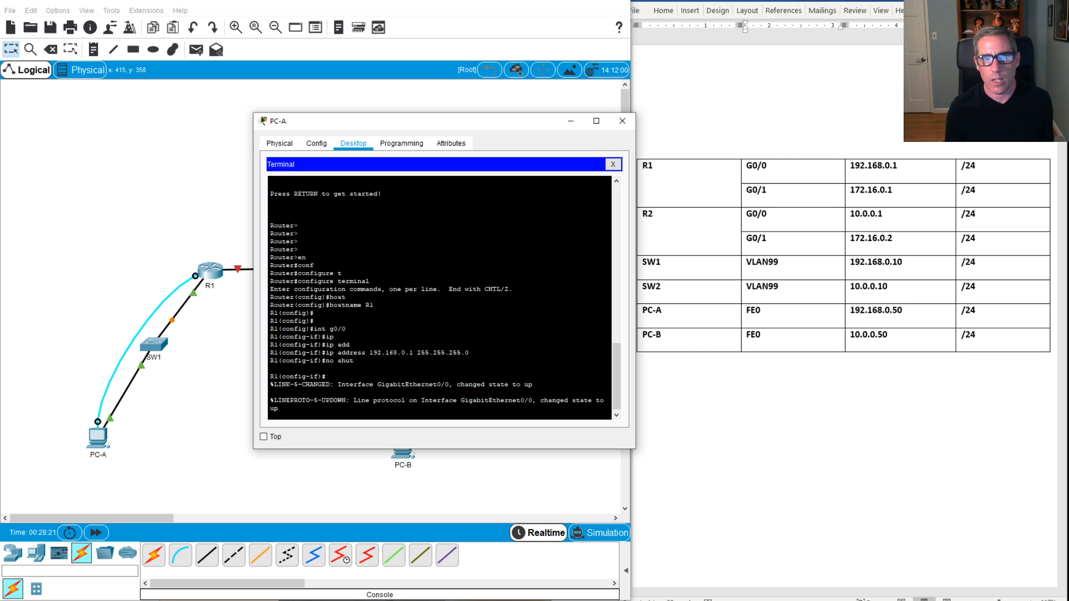
key("Return")
key("Return")
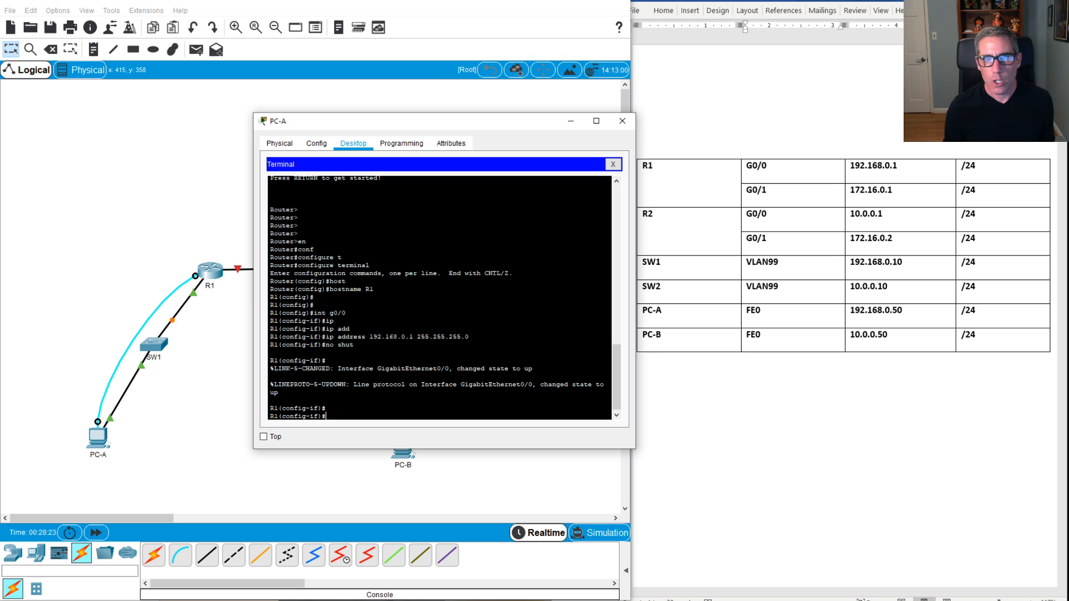
type("end")
key("Return")
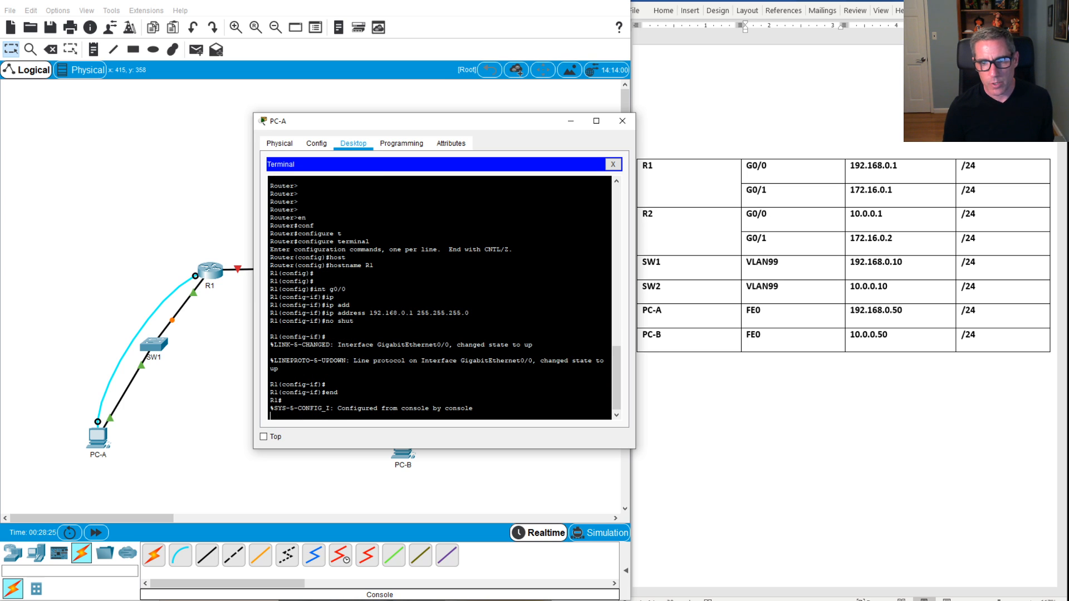
key("Return")
key("Return")
Step: Assign 172.16.0.1 255.255.255.0 to R1's interface G0/1
type("conf ")
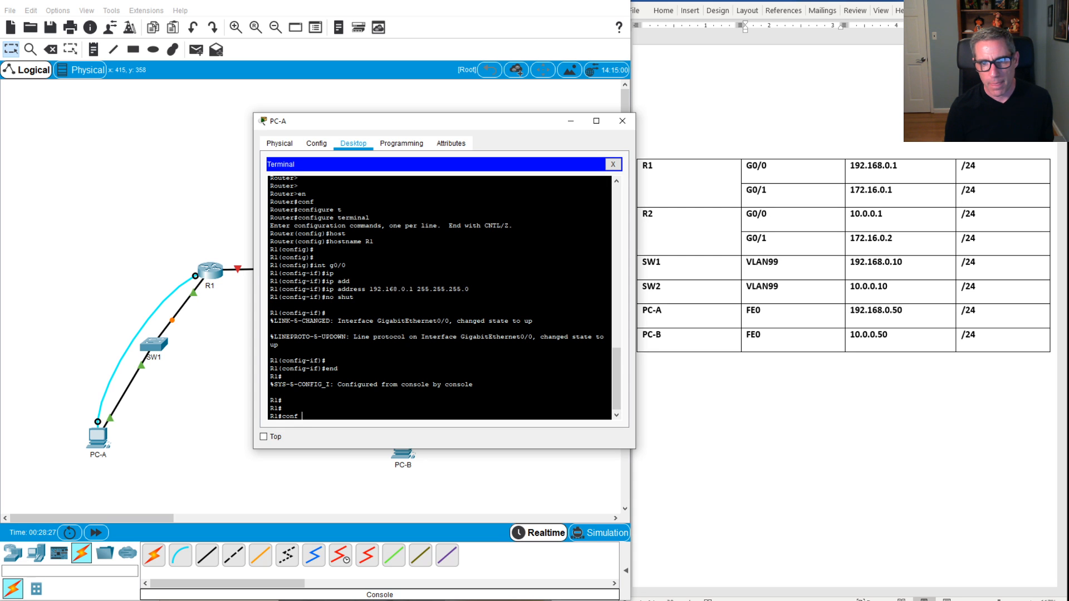
type("t")
key("Return")
key("Return")
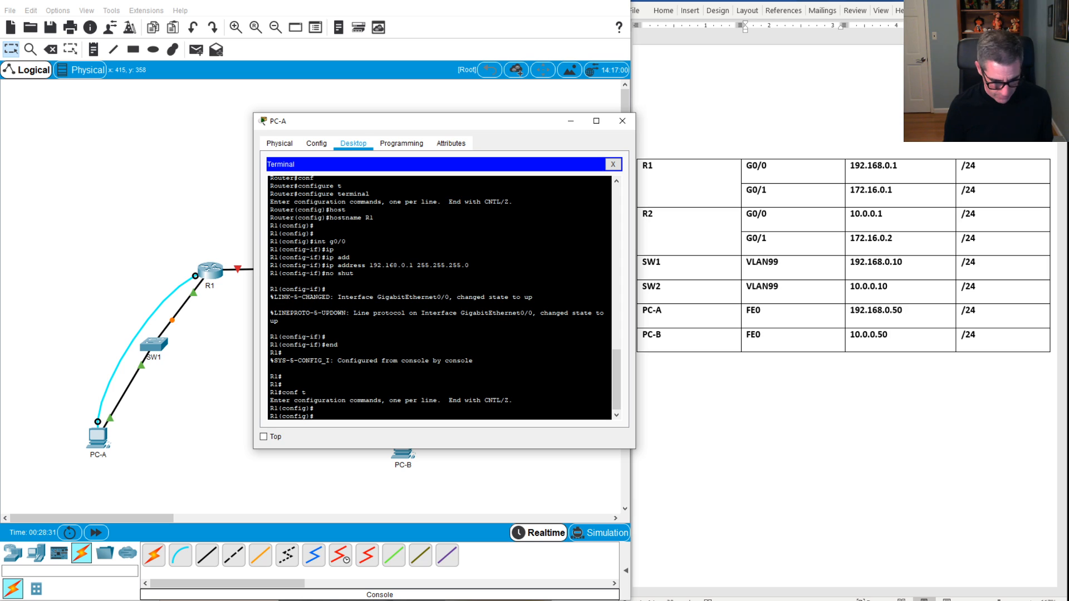
type("int g")
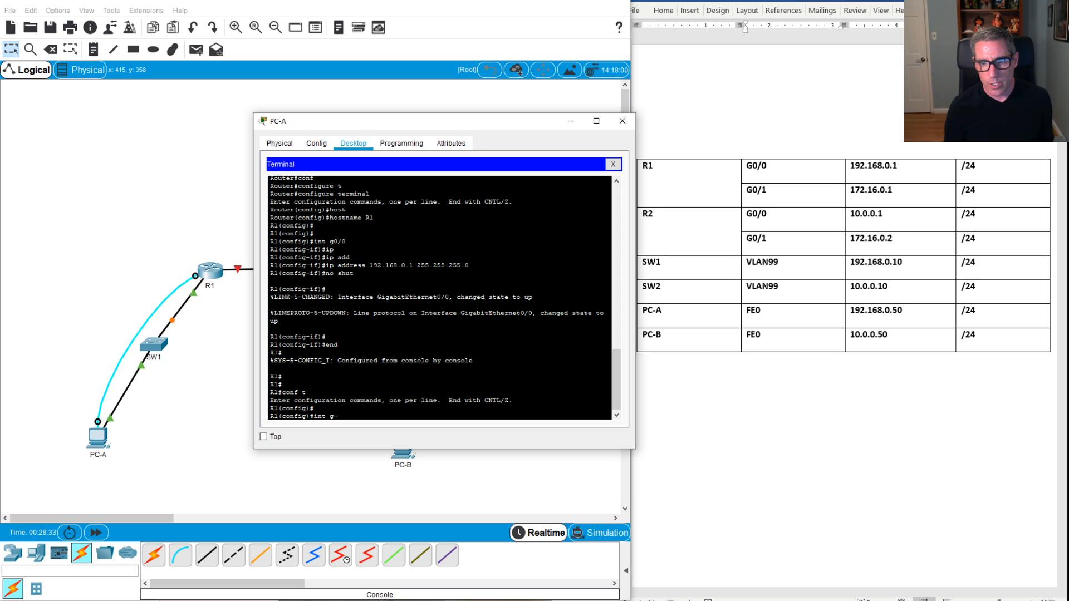
type("0")
type("./")
key("BackSpace")
key("BackSpace")
type("/1")
key("Return")
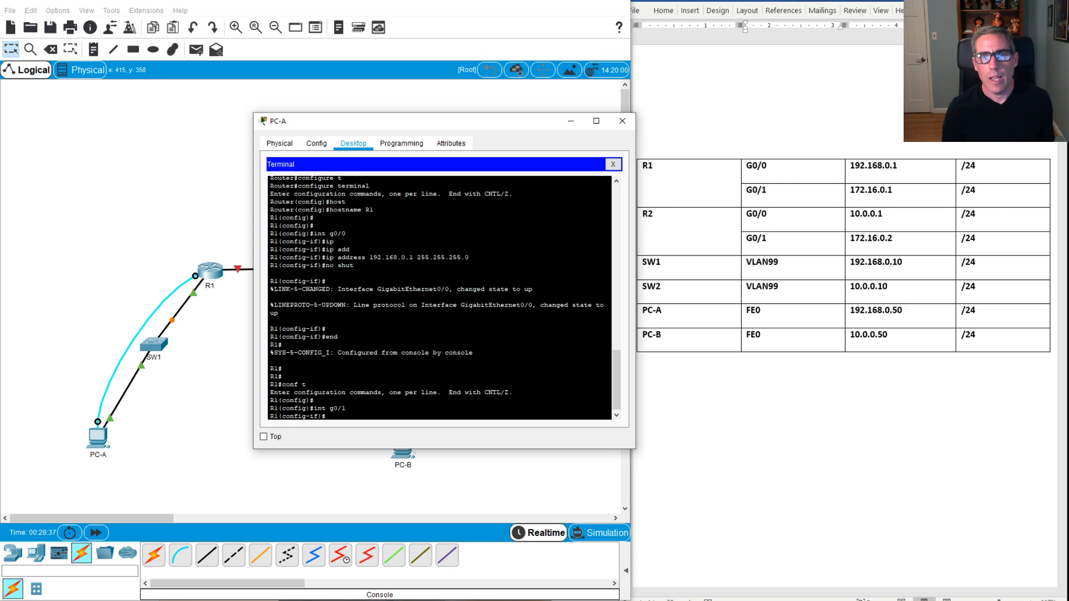
type("ip")
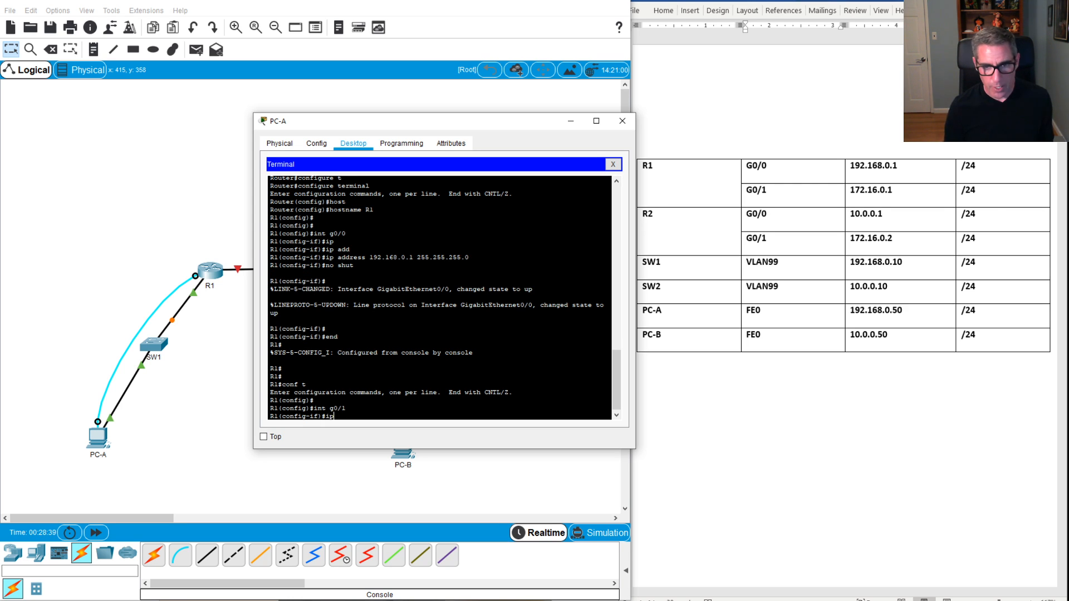
type(" addre")
key("Tab")
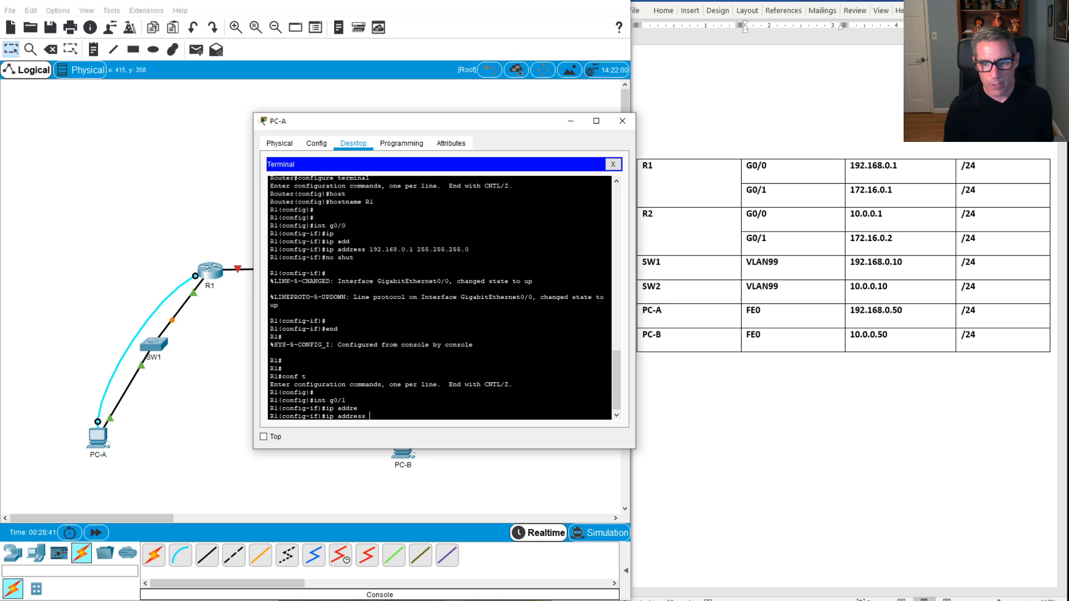
type("172.16")
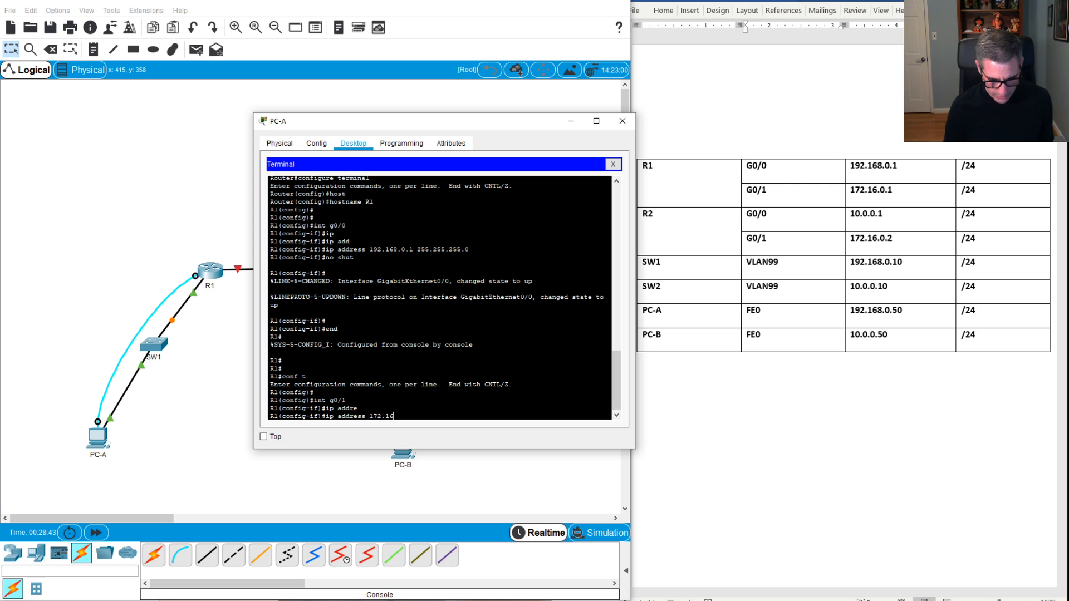
type(".0.1 25")
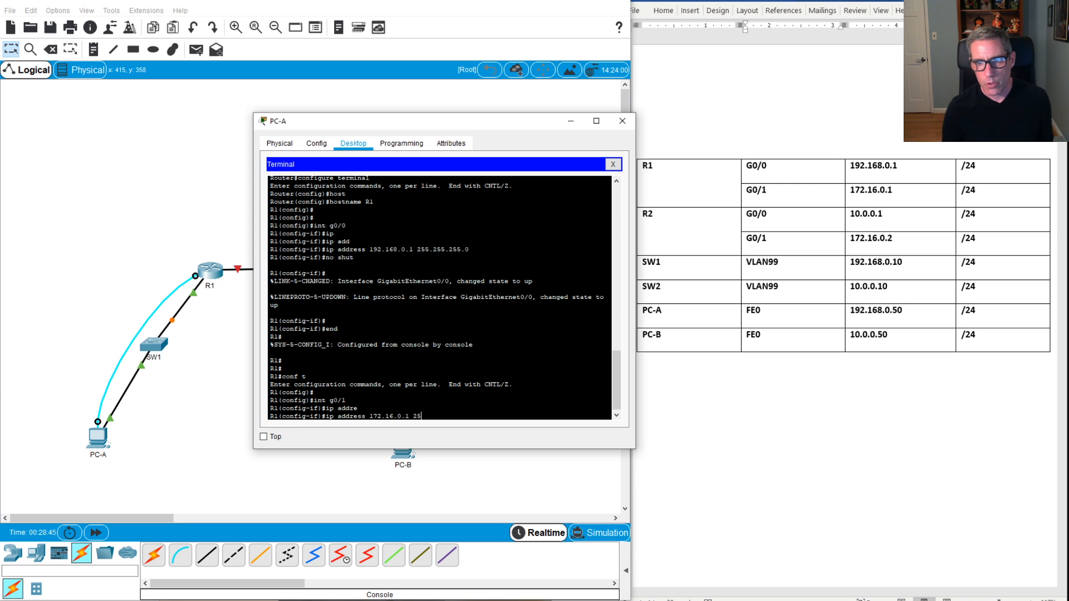
type("5.25")
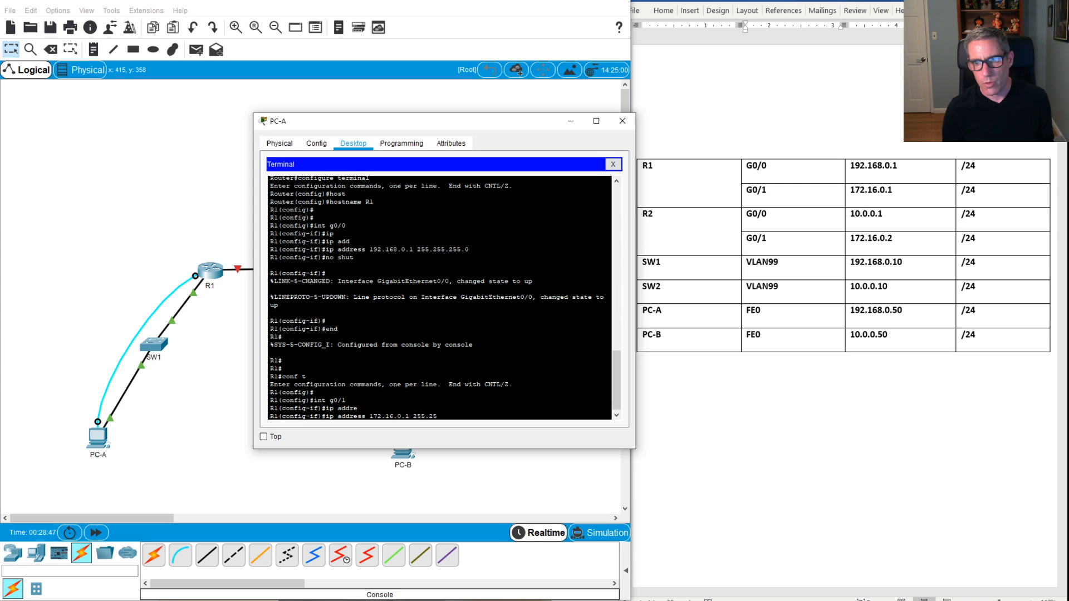
type("5.255.0")
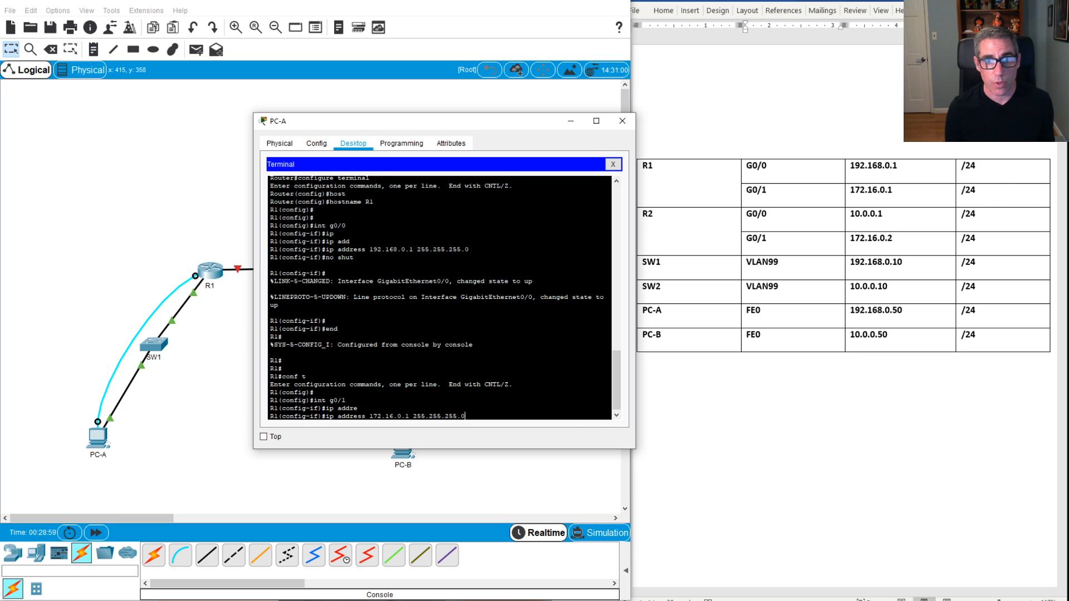
key("Return")
key("Return")
key("Return")
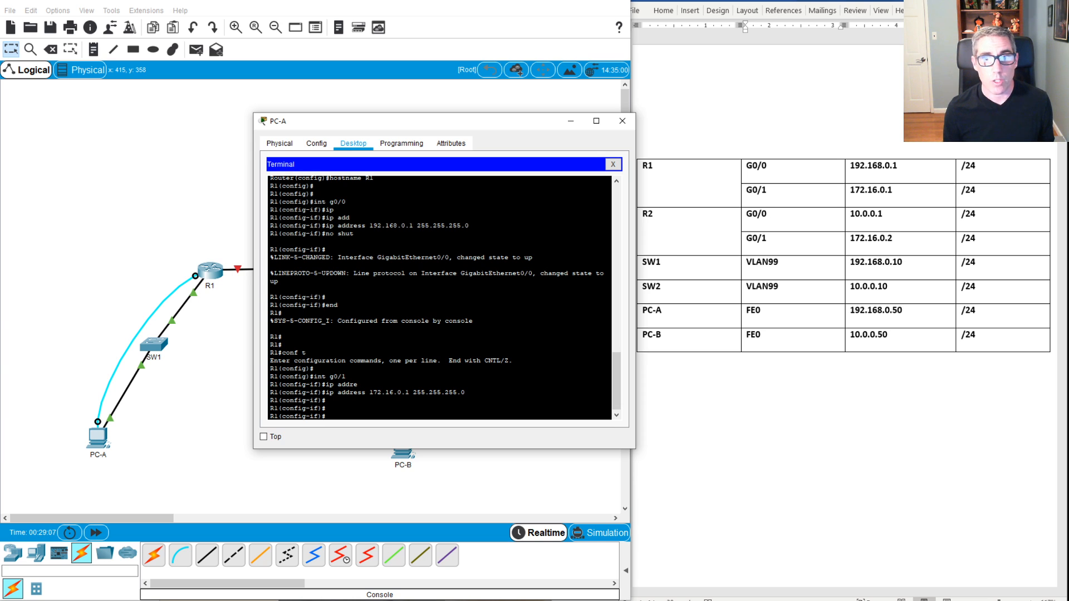
Step: Enable G0/1 with no shutdown so its link comes up
type("no shut")
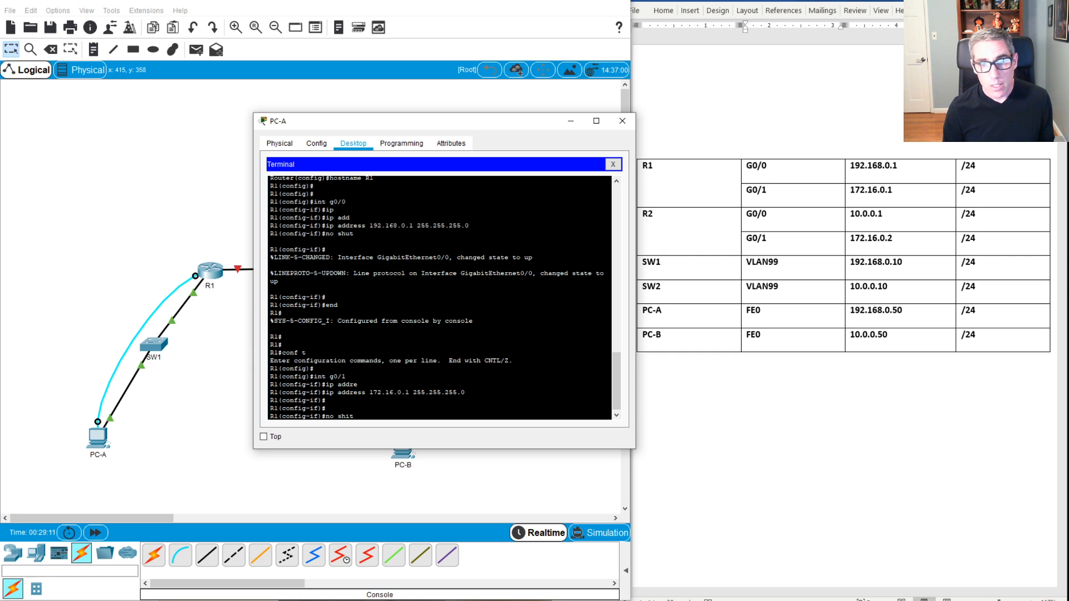
type("t")
key("Return")
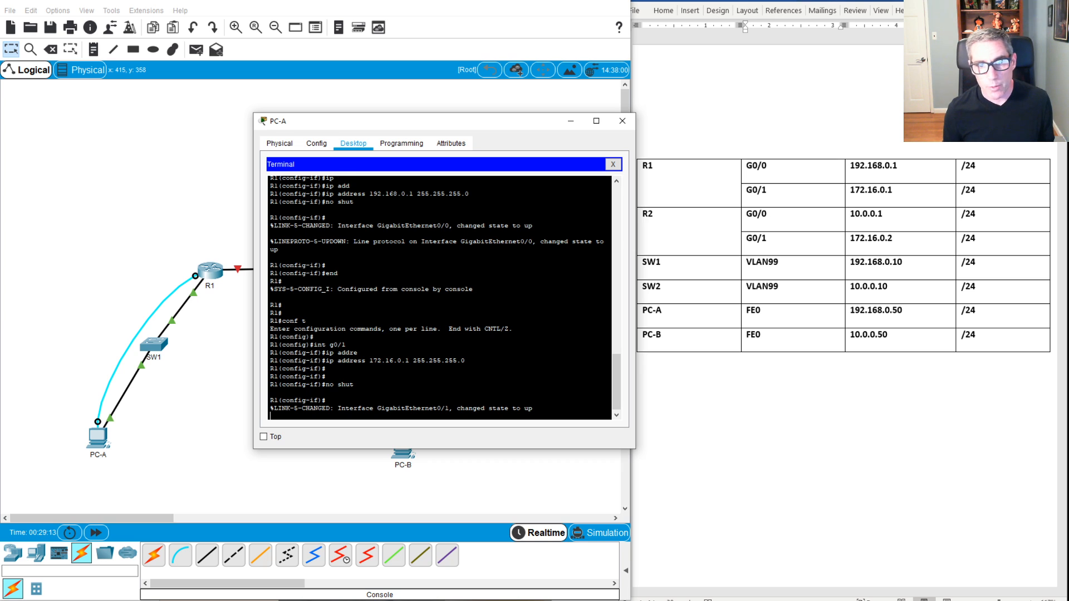
key("Return")
key("Return")
key("Return")
key("Return")
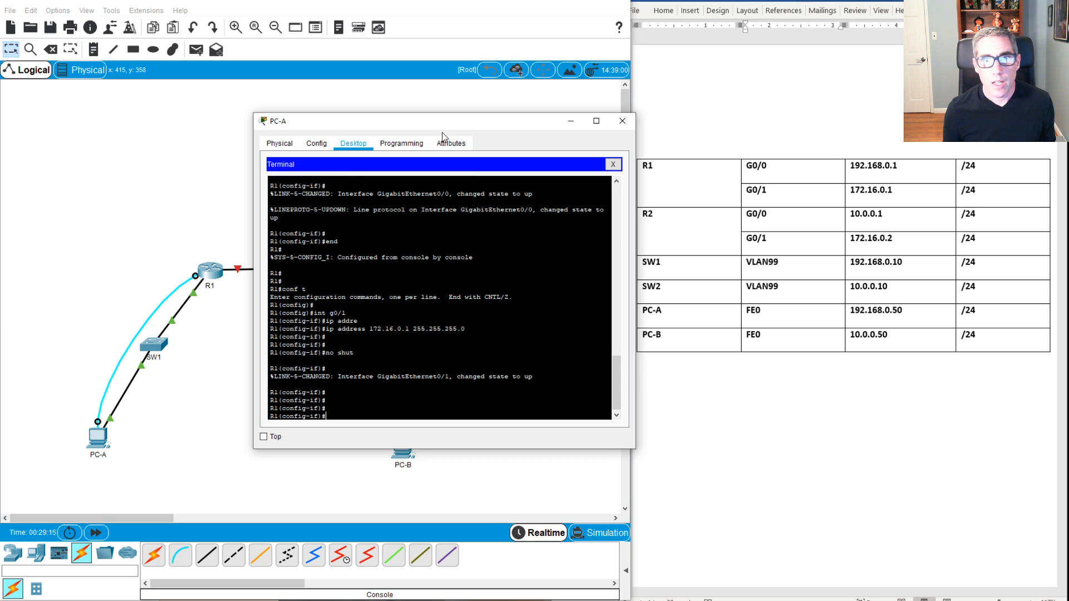
left_click_drag(442, 128, 601, 121)
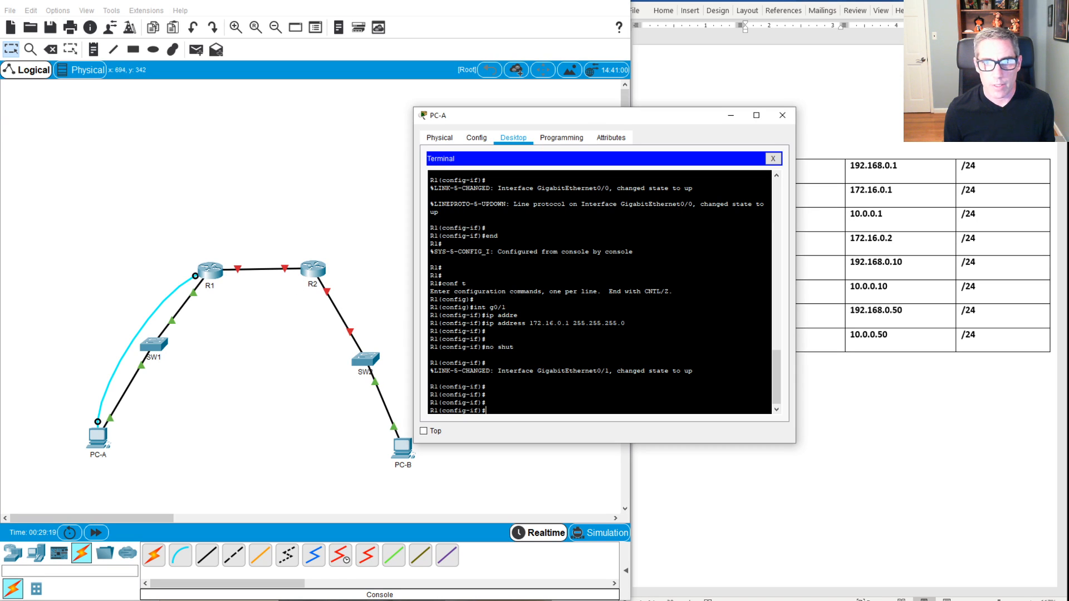
Step: Move PC-A's console cable to R2's Console port and reopen PC-A's terminal with default settings
left_click_drag(633, 117, 446, 138)
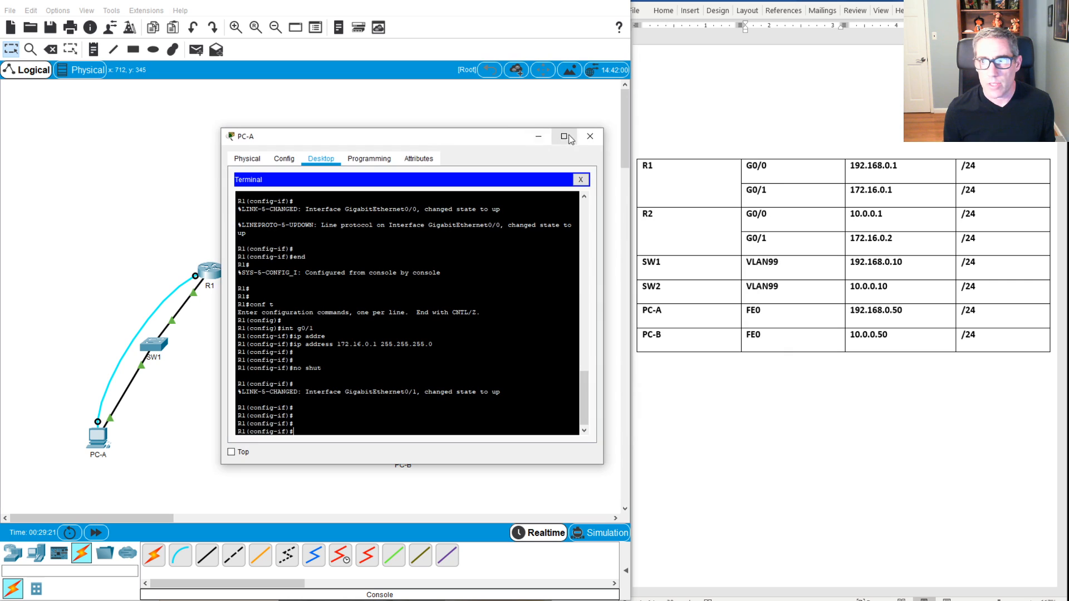
left_click(581, 179)
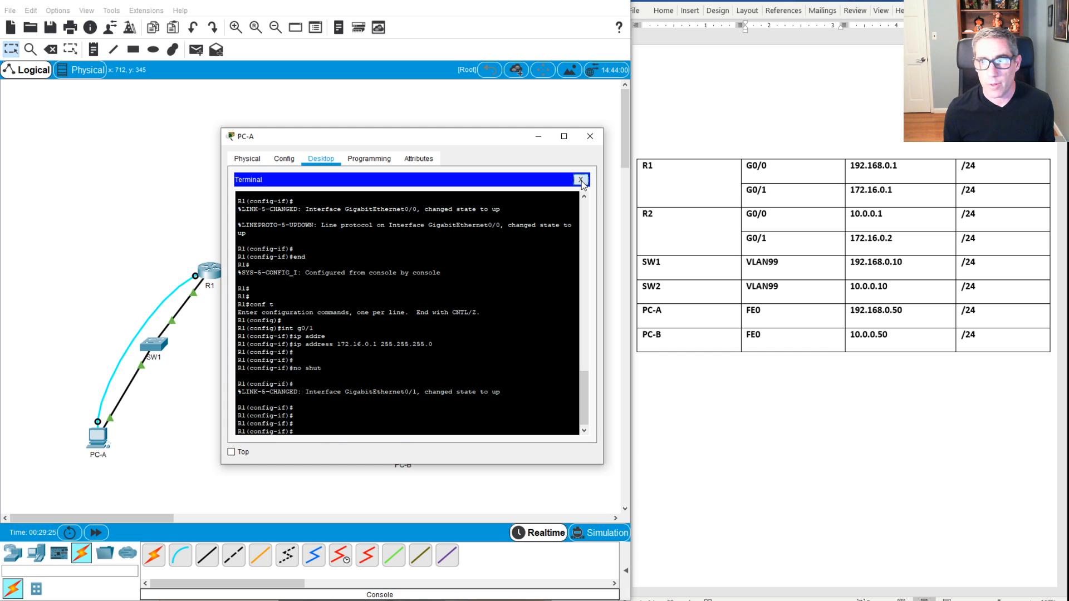
left_click(172, 304)
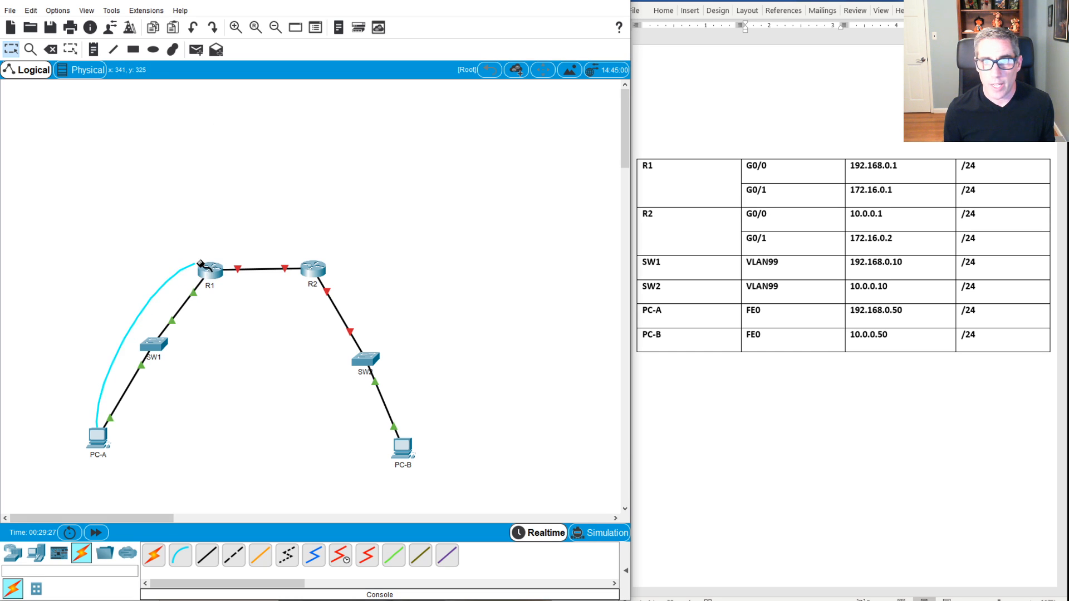
left_click(304, 268)
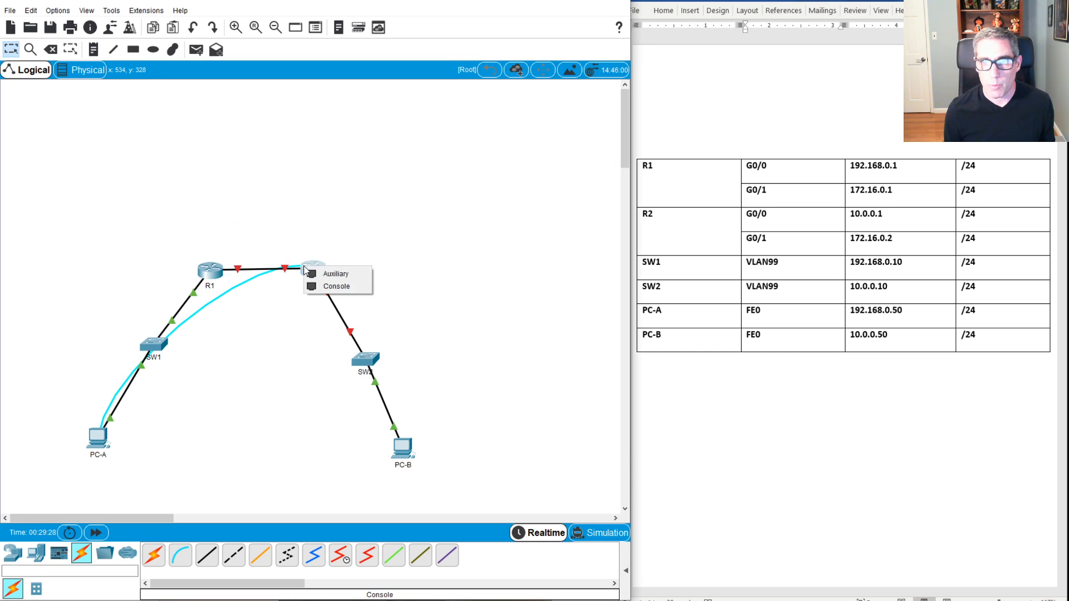
left_click(334, 286)
key("alt+Tab")
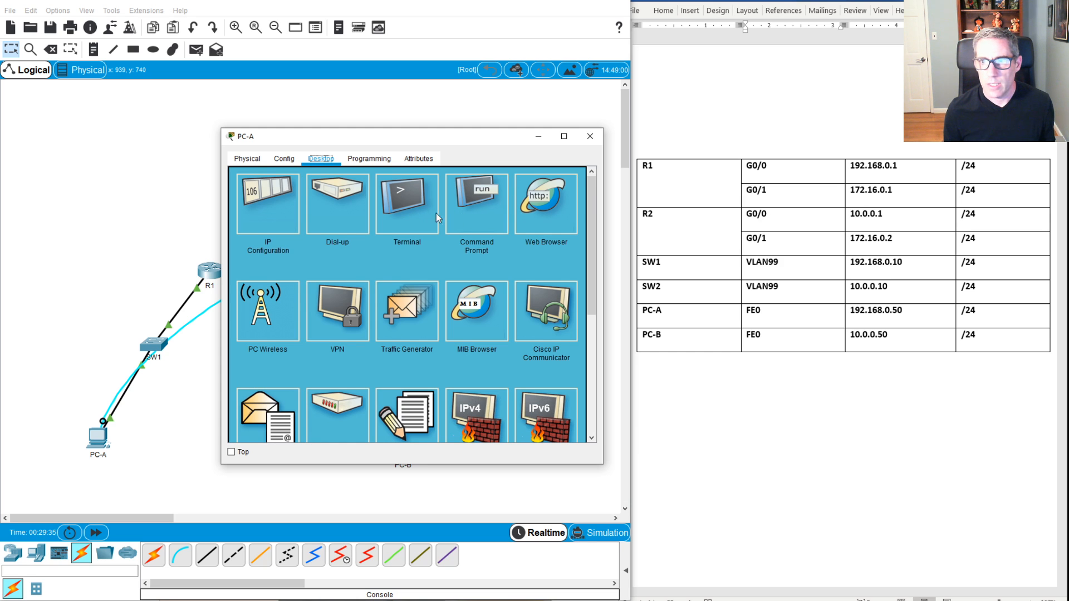
left_click(414, 225)
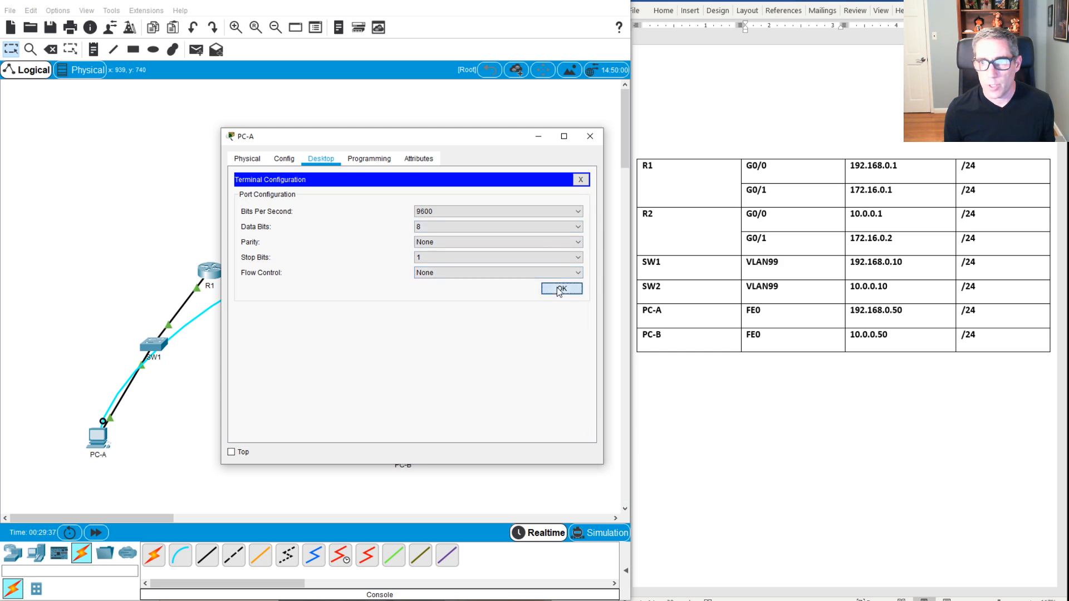
left_click(556, 287)
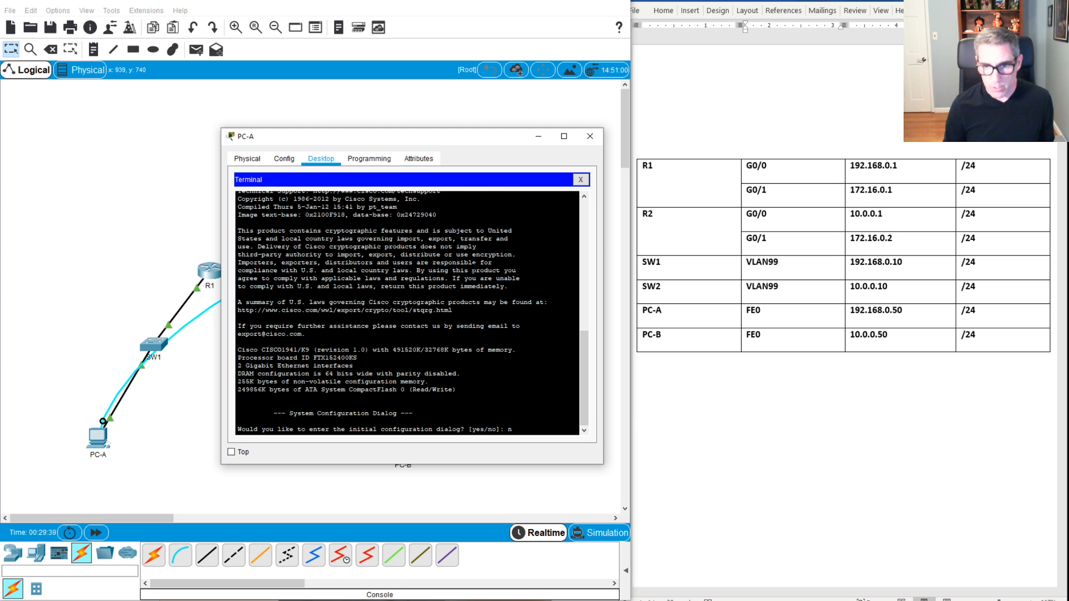
Step: Skip R2's initial setup, enter global configuration, and set the hostname to R2
type("n")
key("Return")
key("Return")
key("Return")
key("Return")
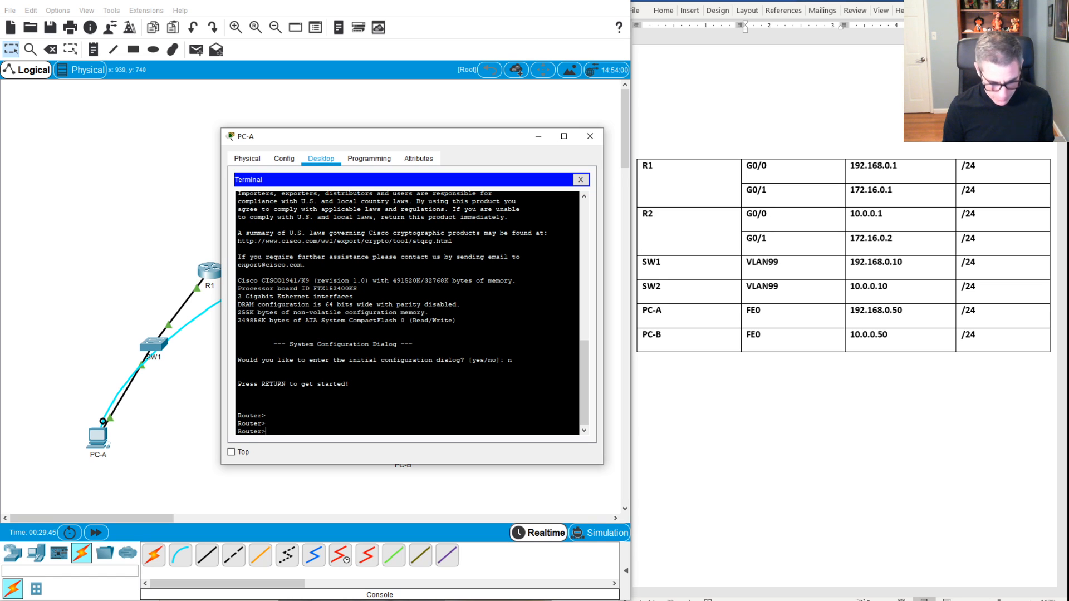
type("e")
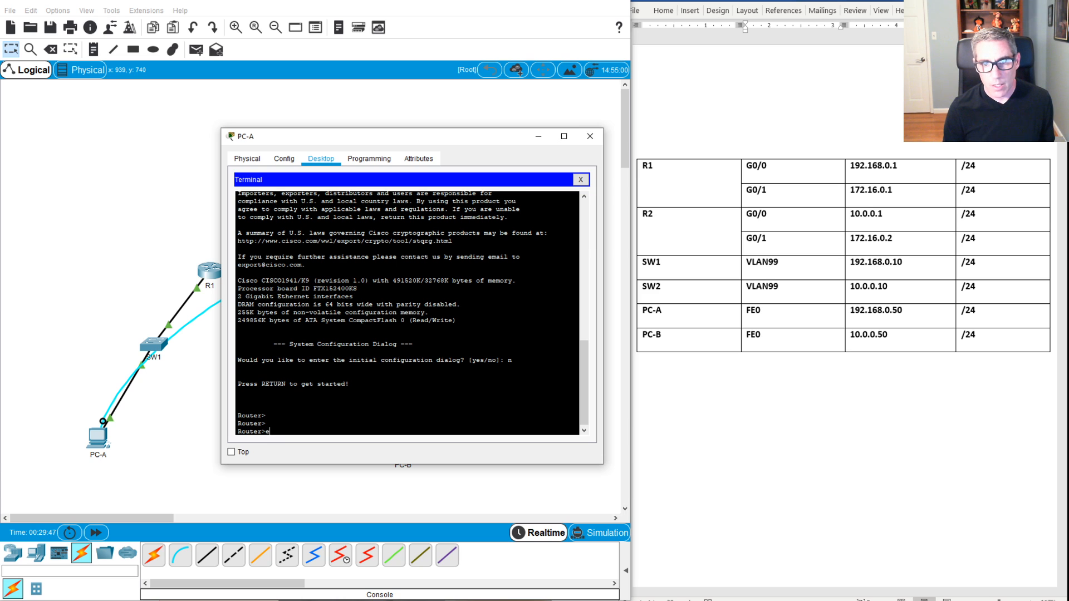
type("n")
key("Return")
type("conf t")
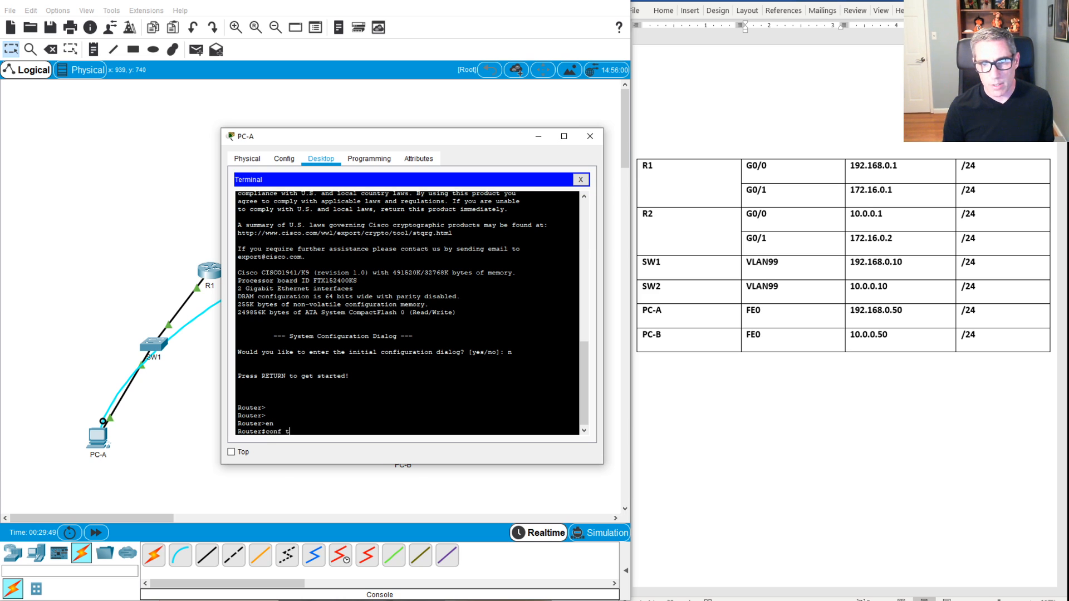
key("Return")
key("Return")
key("Return")
type("h")
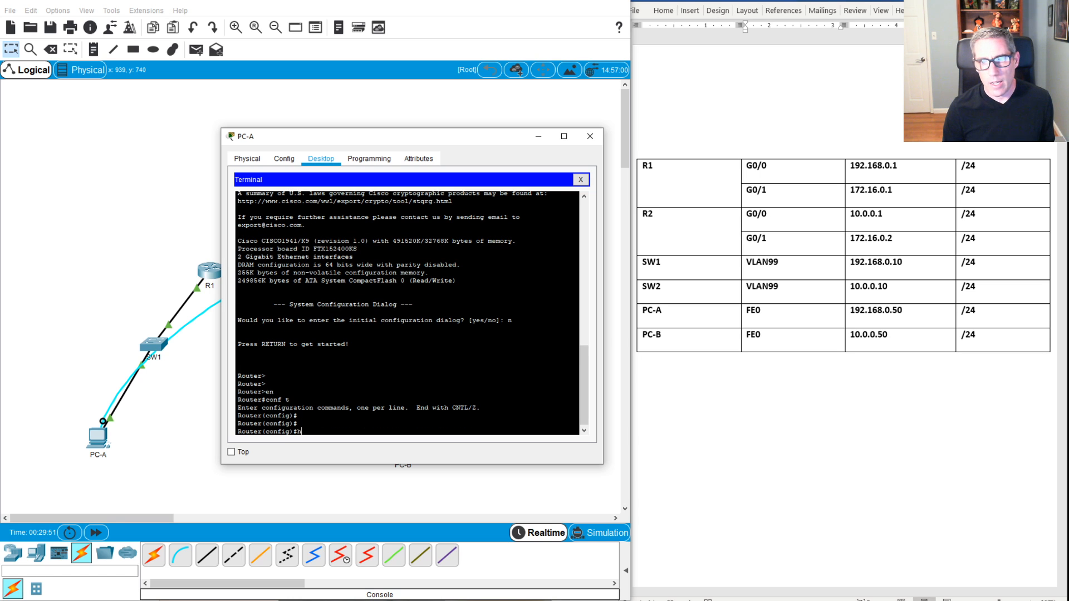
type("ostname r")
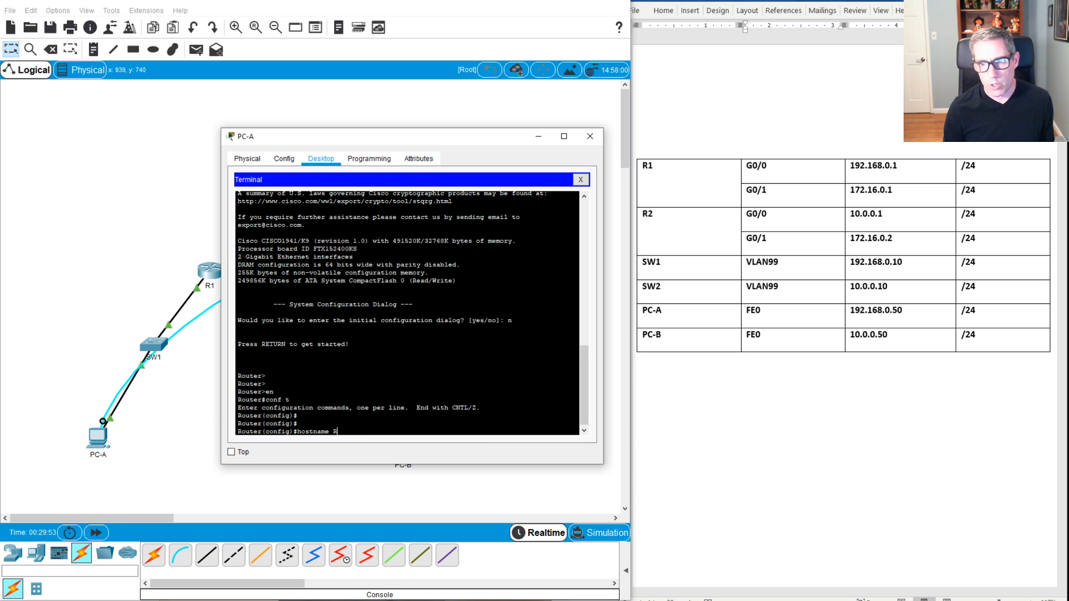
type("2")
key("Return")
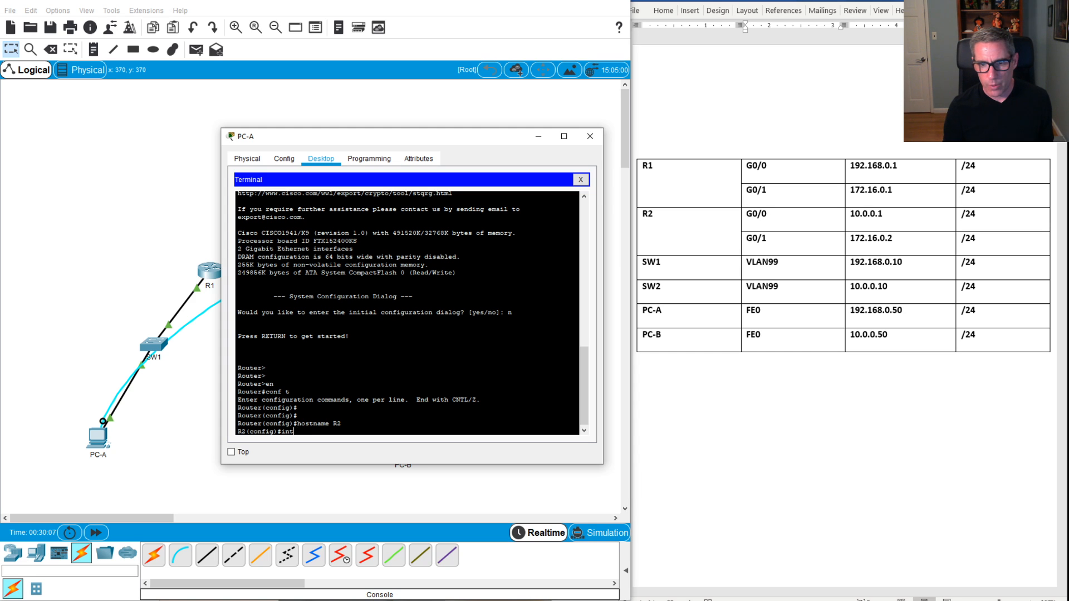
Step: Enter interface configuration for R2's G0/1
type("fg")
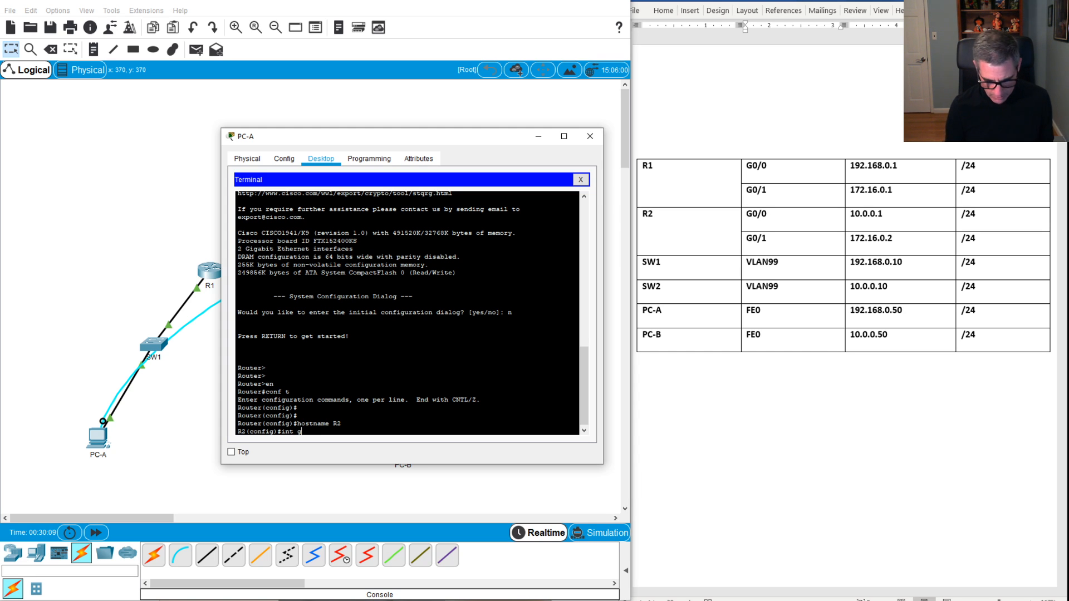
type("0")
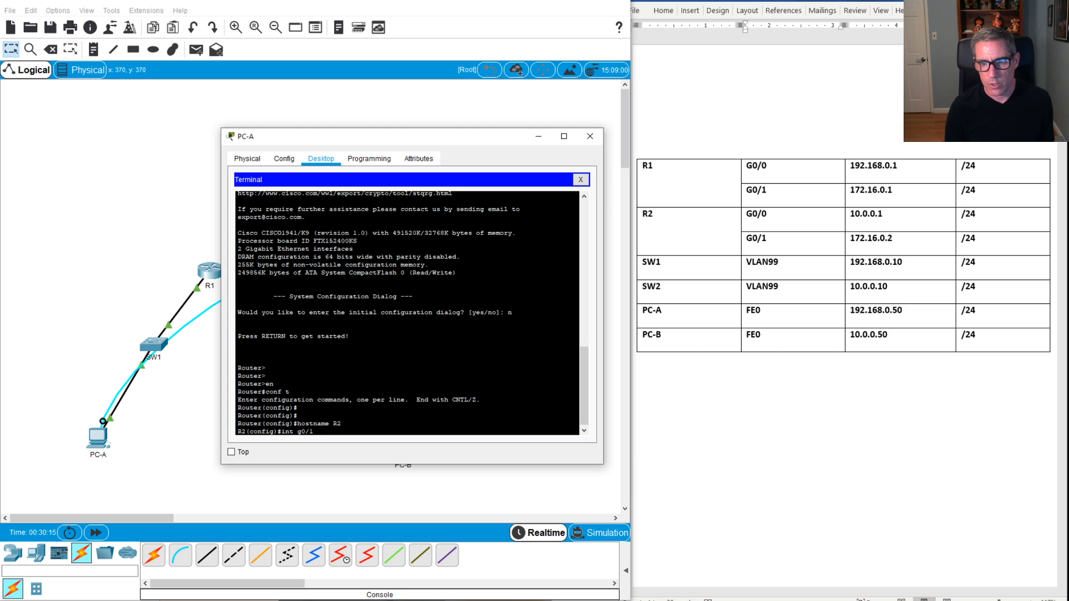
type("/1")
key("Return")
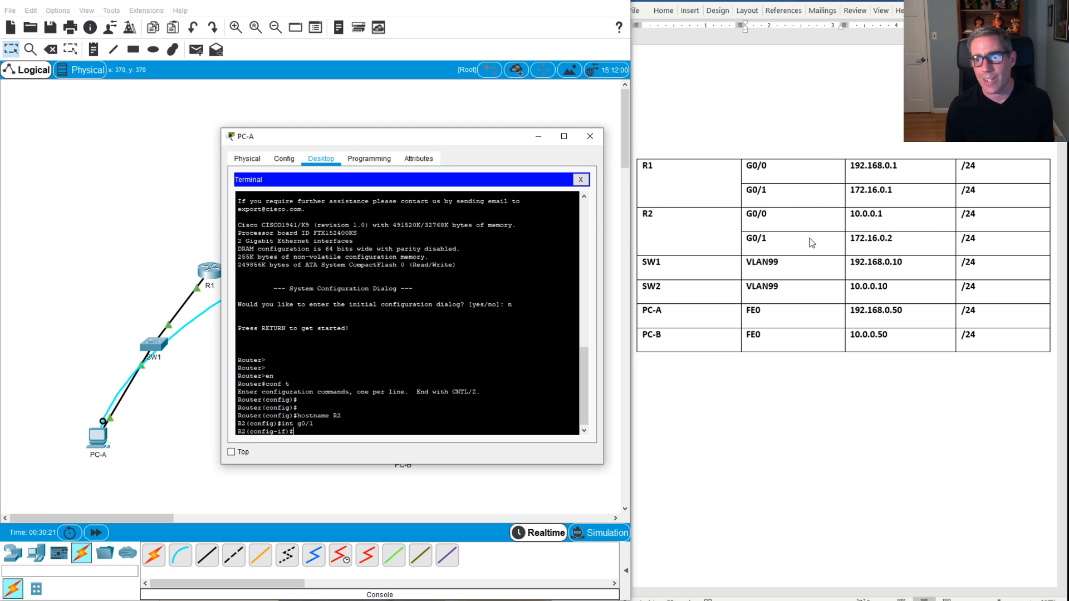
Step: Give R2's G0/1 address 172.16.0.2 255.255.255.0 and enable it, bringing the R1–R2 link up
left_click_drag(470, 136, 676, 72)
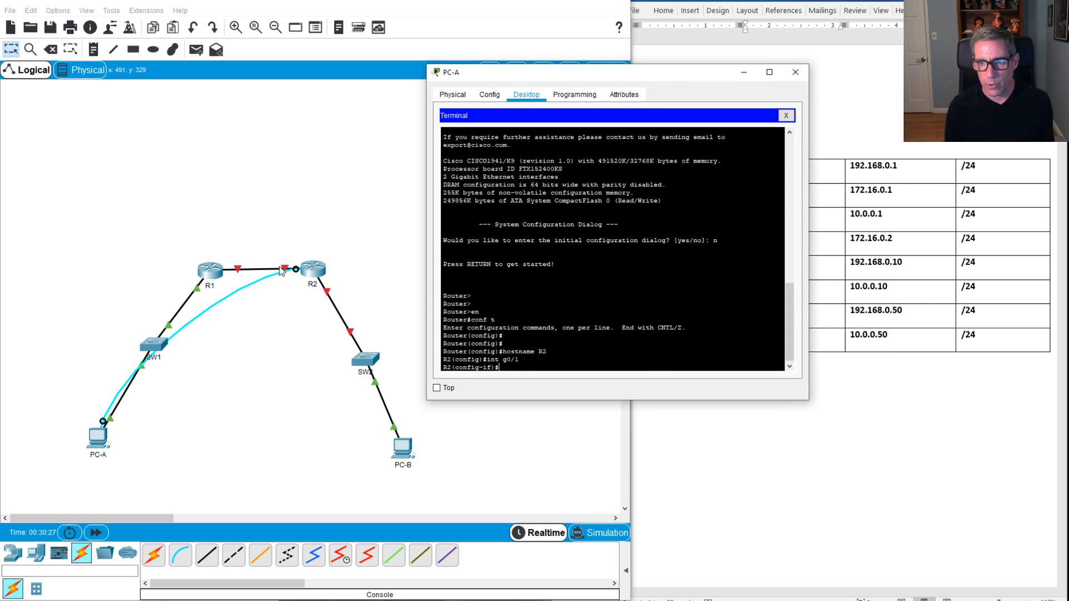
left_click_drag(622, 72, 659, 279)
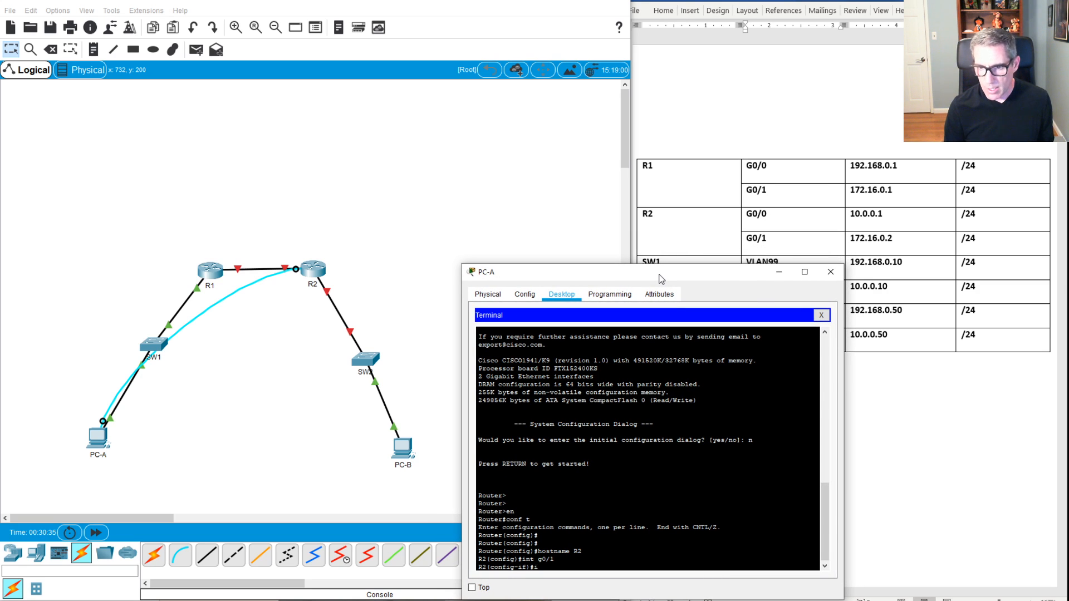
type("add")
key("Tab")
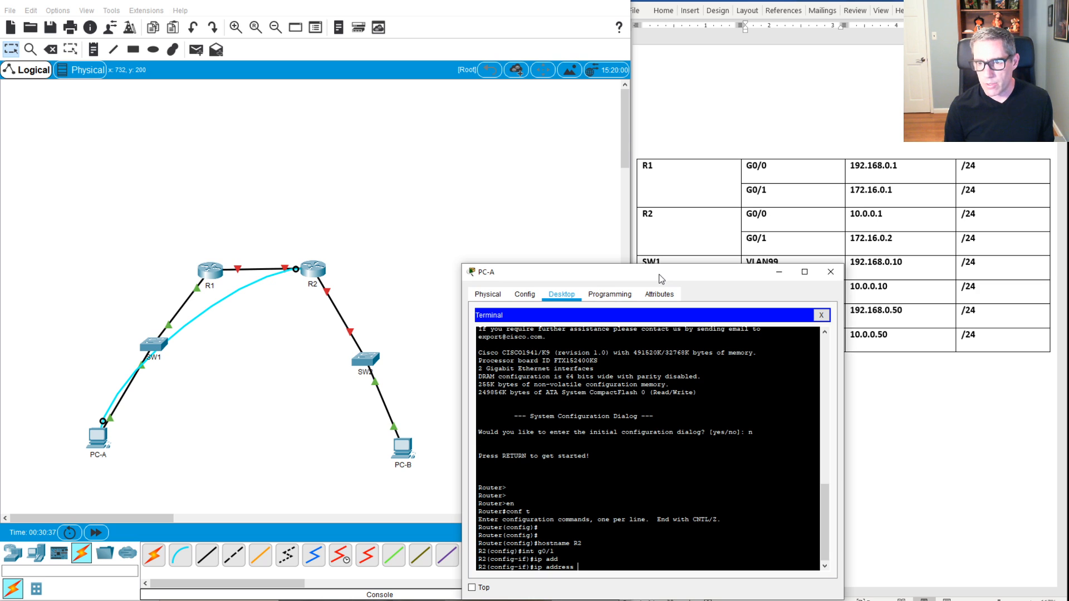
type("172")
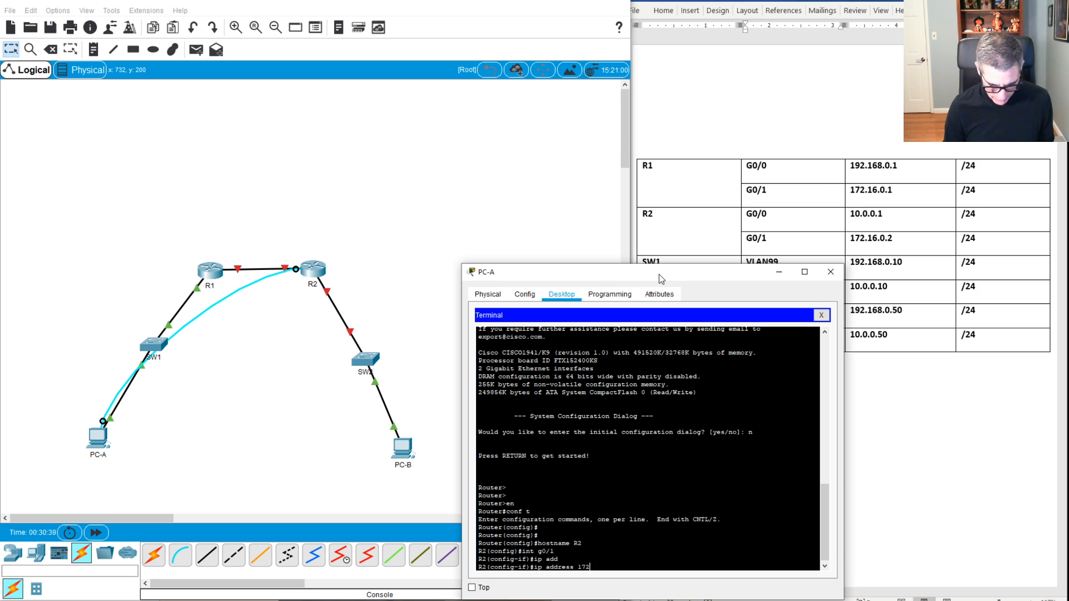
type(".16.0.")
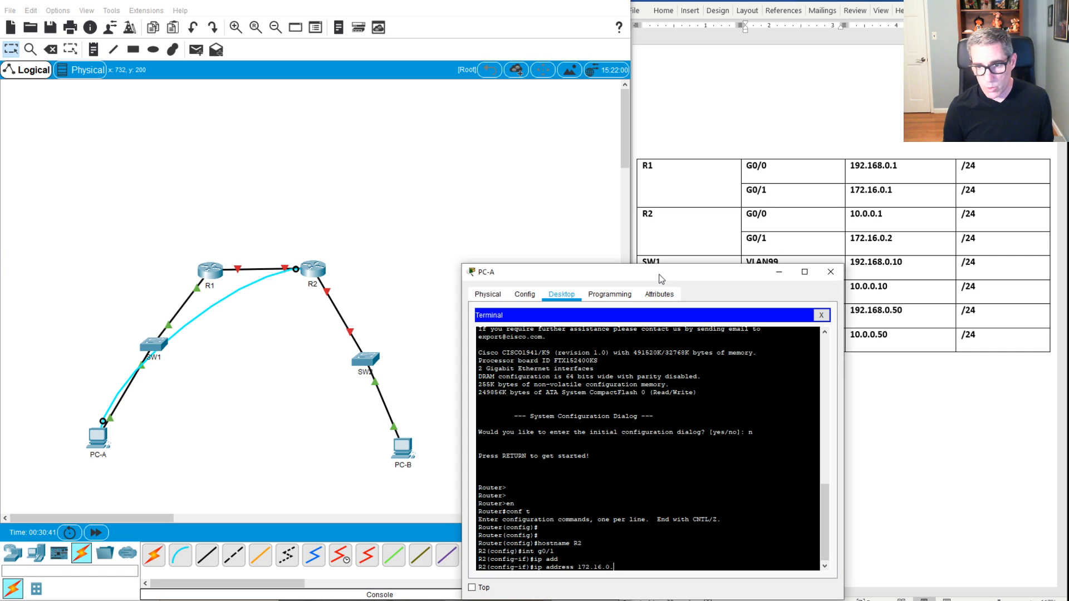
type("2 2")
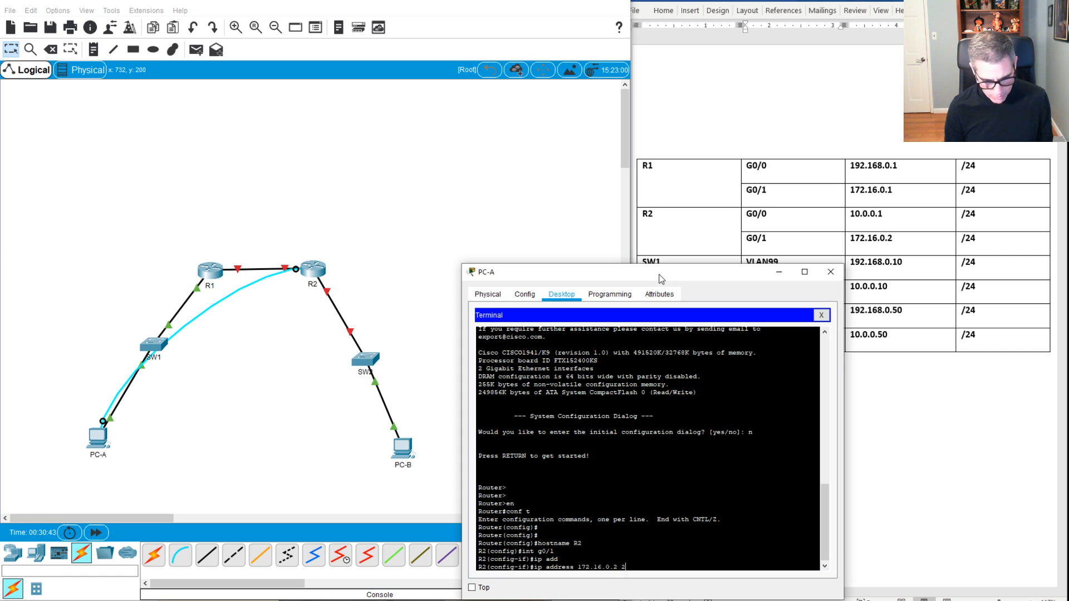
type("55.255.255.0")
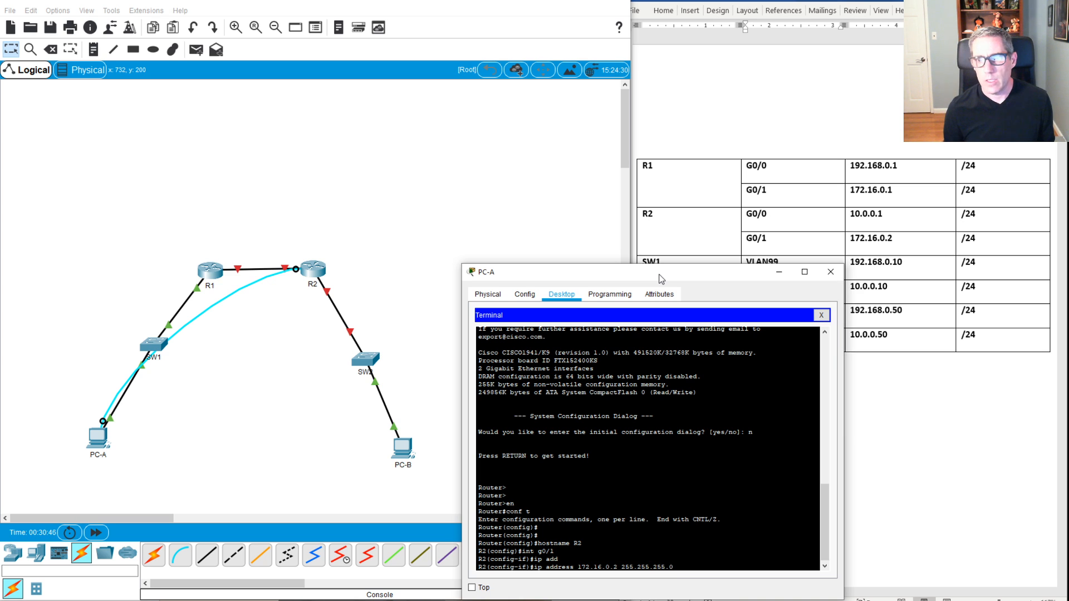
key("Return")
type("no sh")
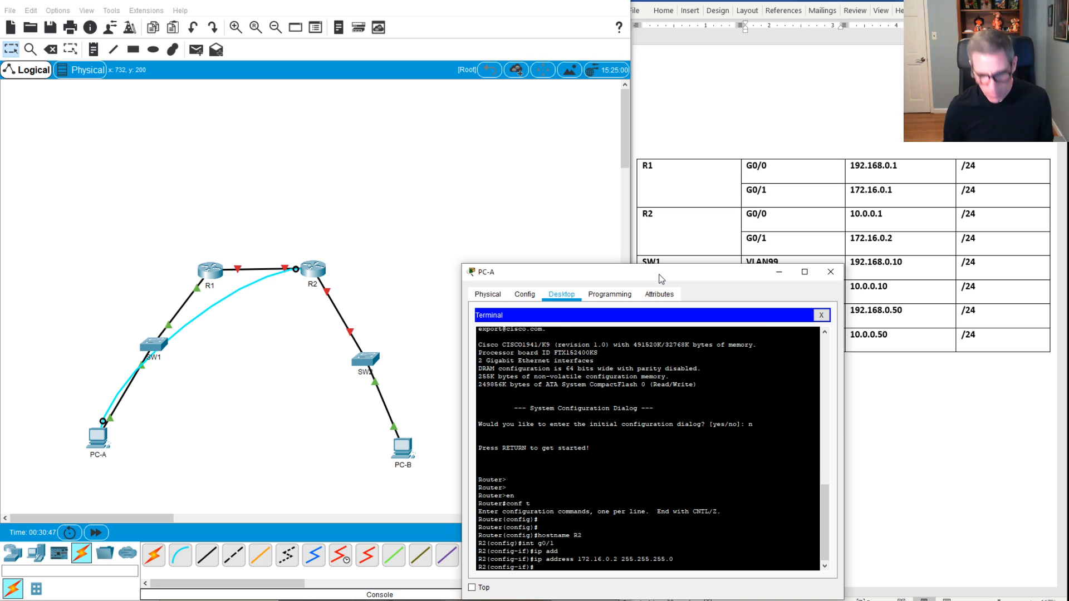
type("ut")
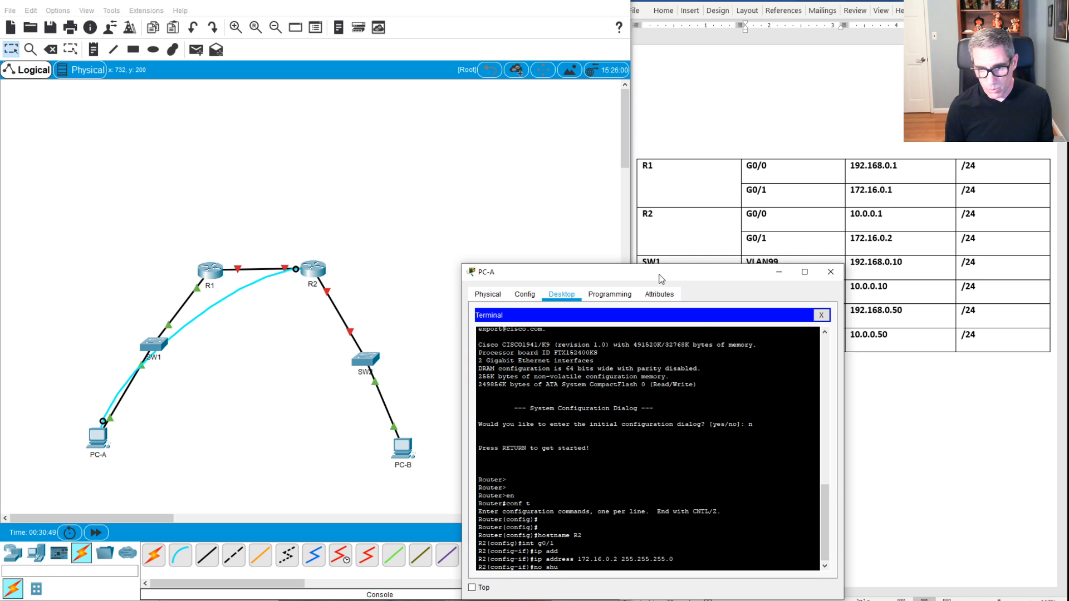
key("Return")
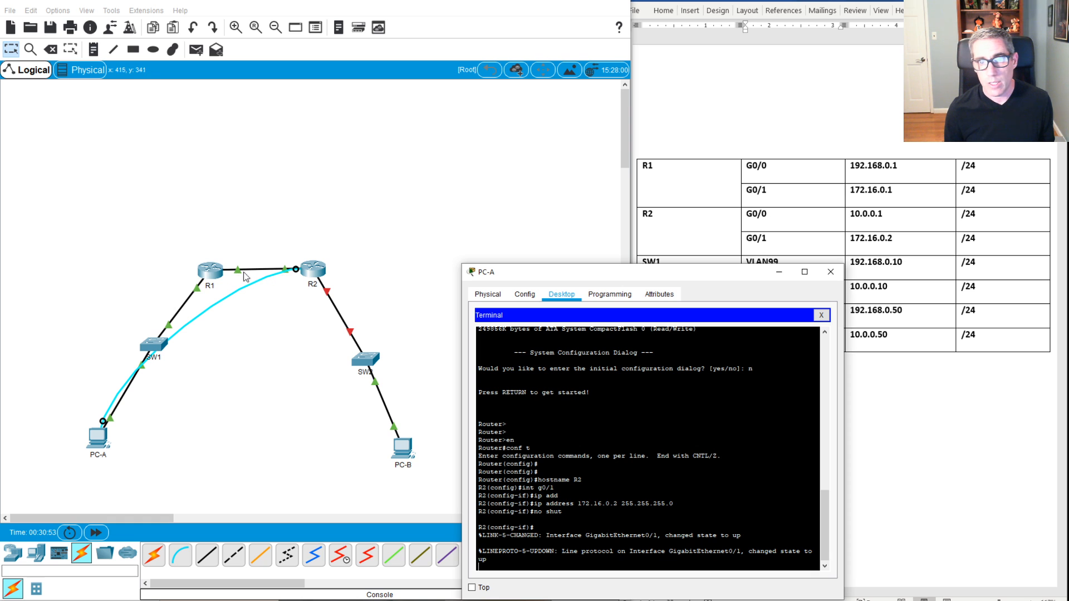
left_click_drag(564, 275, 511, 177)
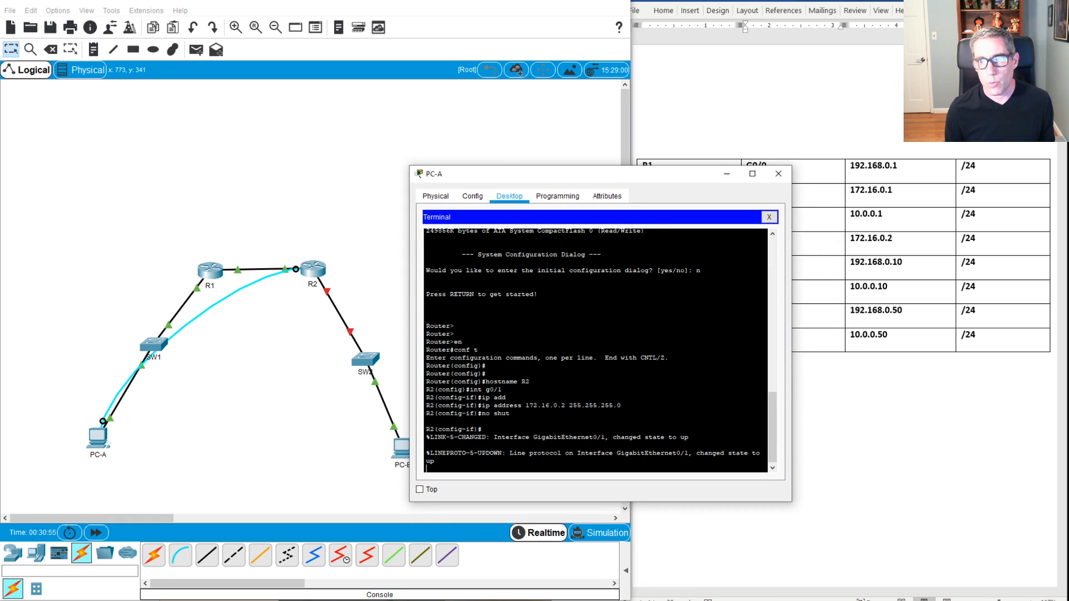
key("Return")
key("Return")
key("Return")
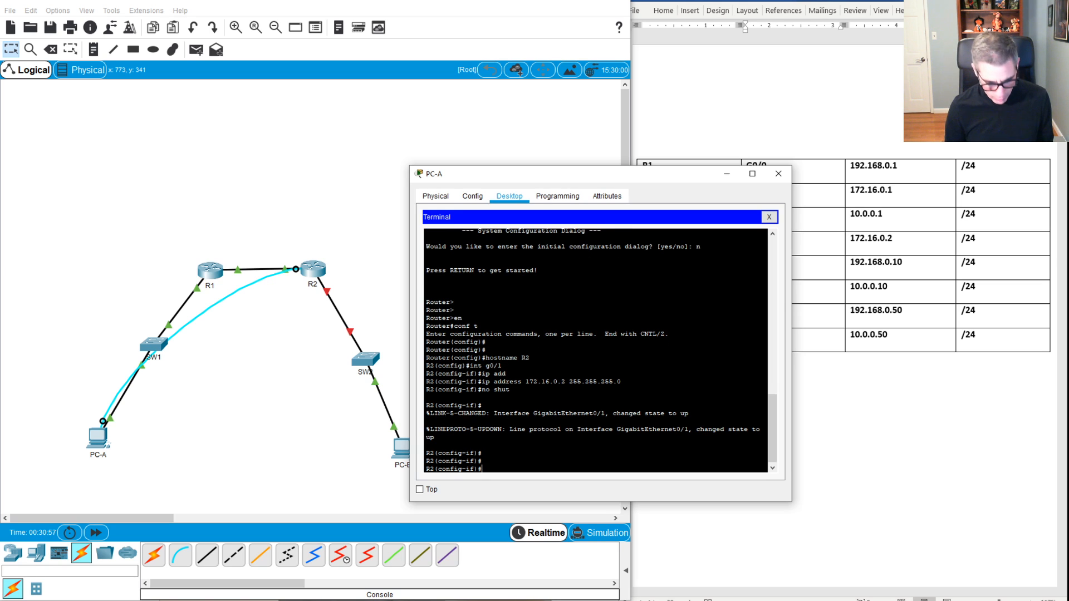
Step: Leave R2's G0/1 configuration and switch to configuring interface G0/0
type("exit")
key("Return")
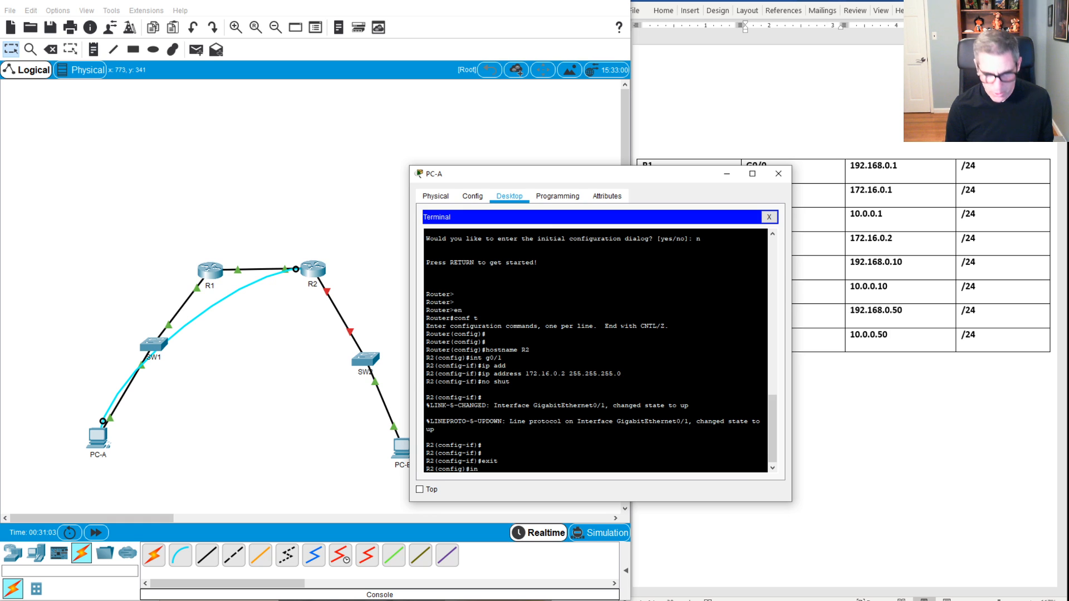
type("t go")
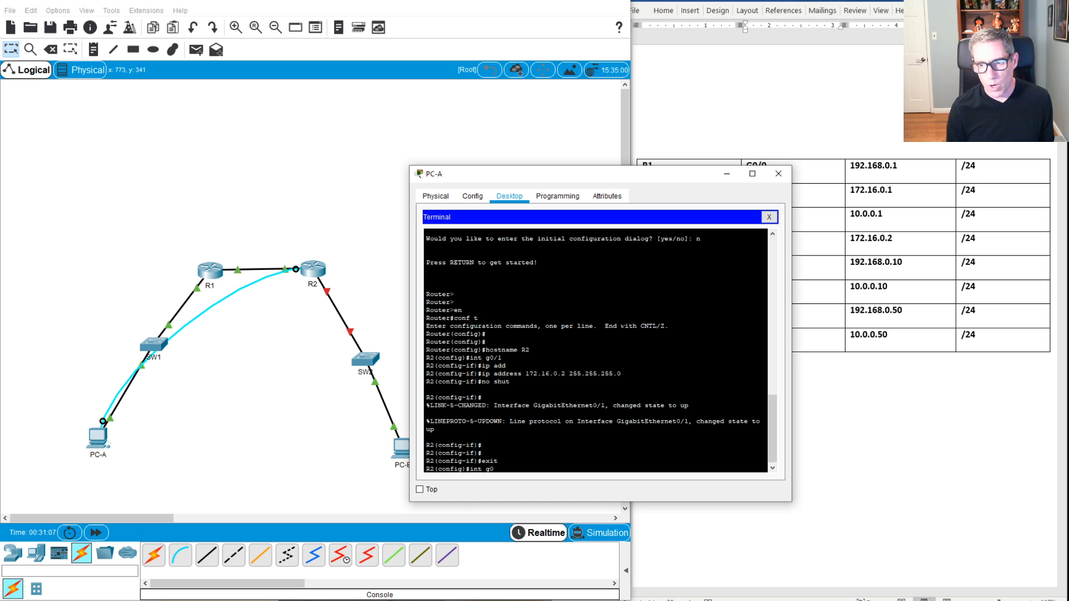
type("/1")
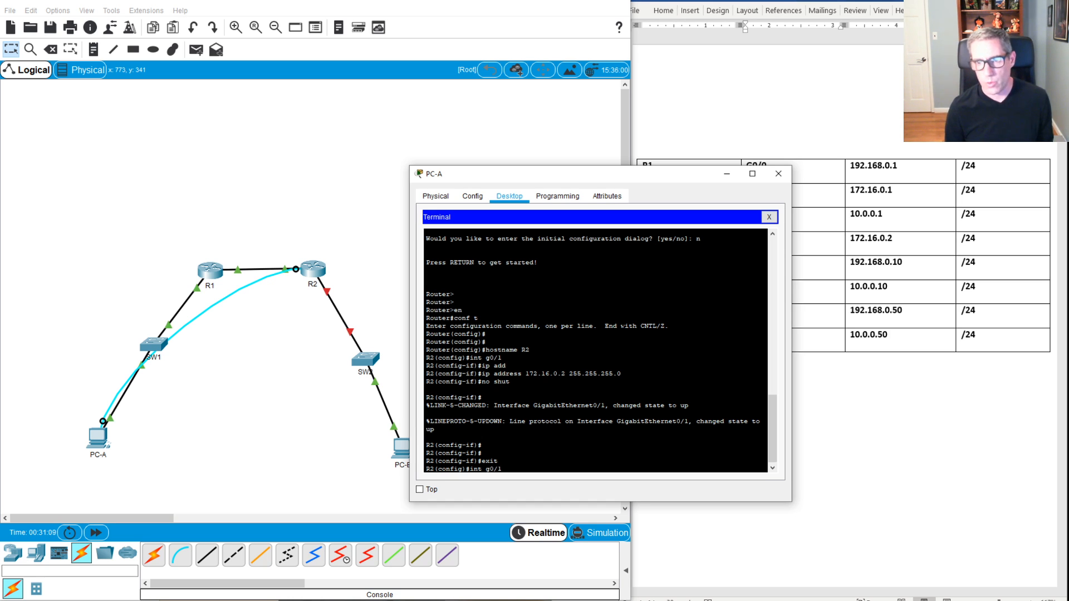
key("Return")
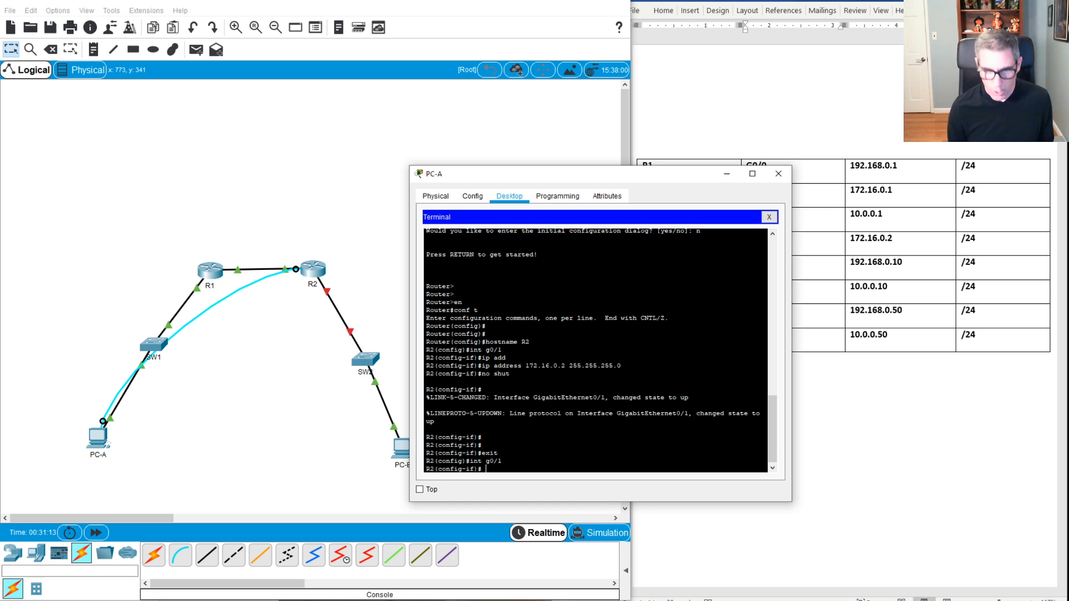
left_click_drag(552, 178, 663, 280)
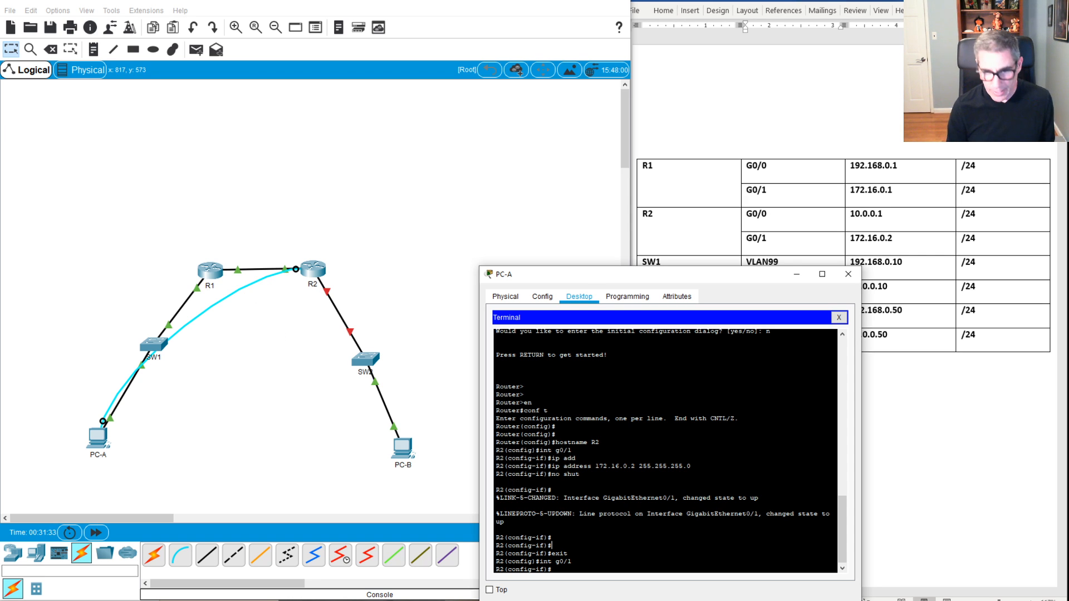
type("exit")
key("Return")
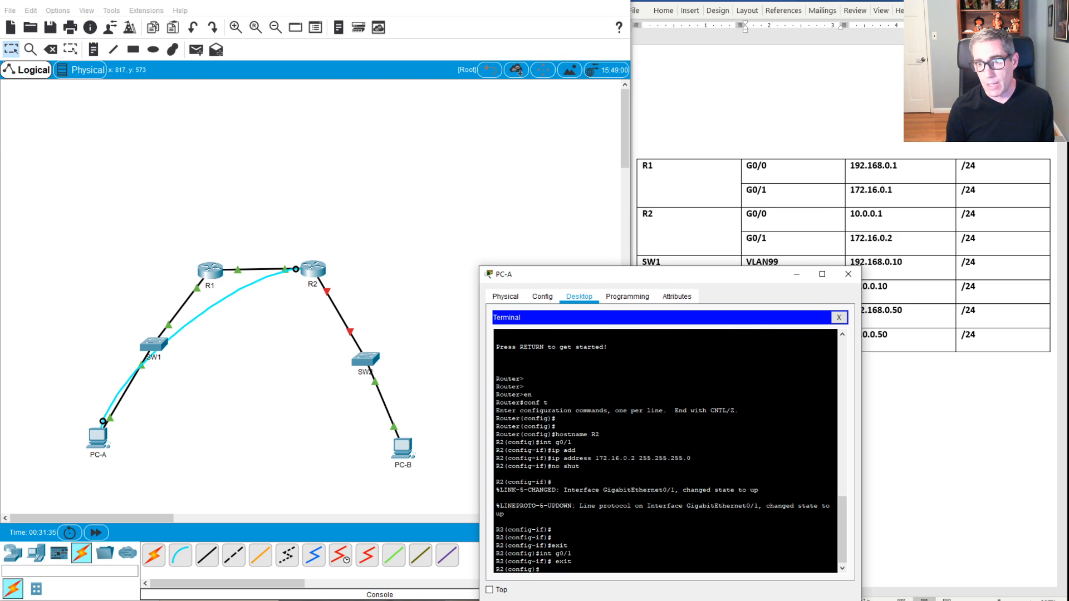
type("in")
type("t g-")
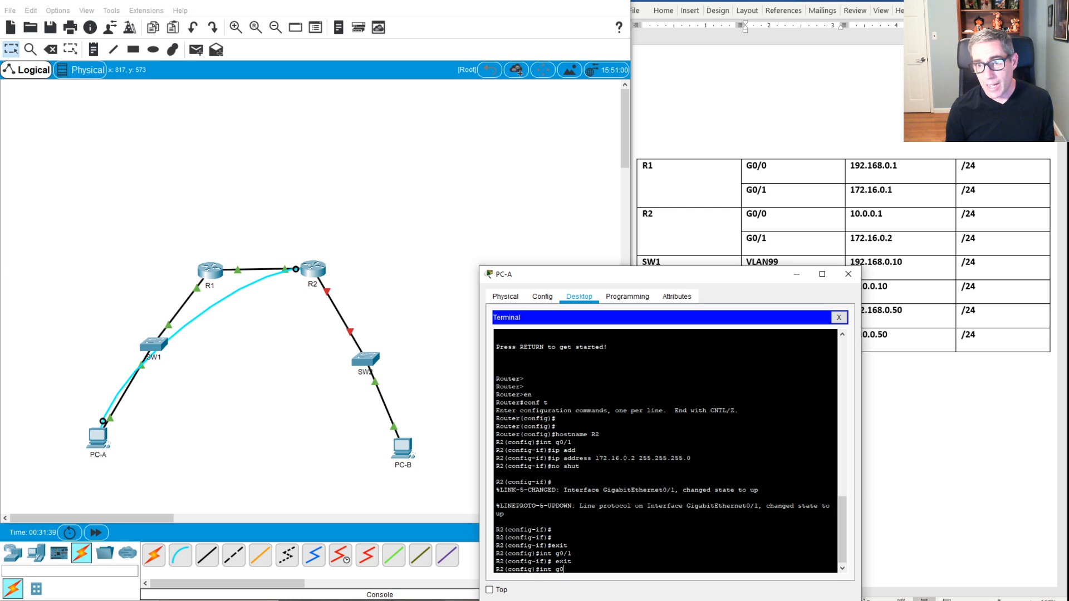
type("/0")
key("Return")
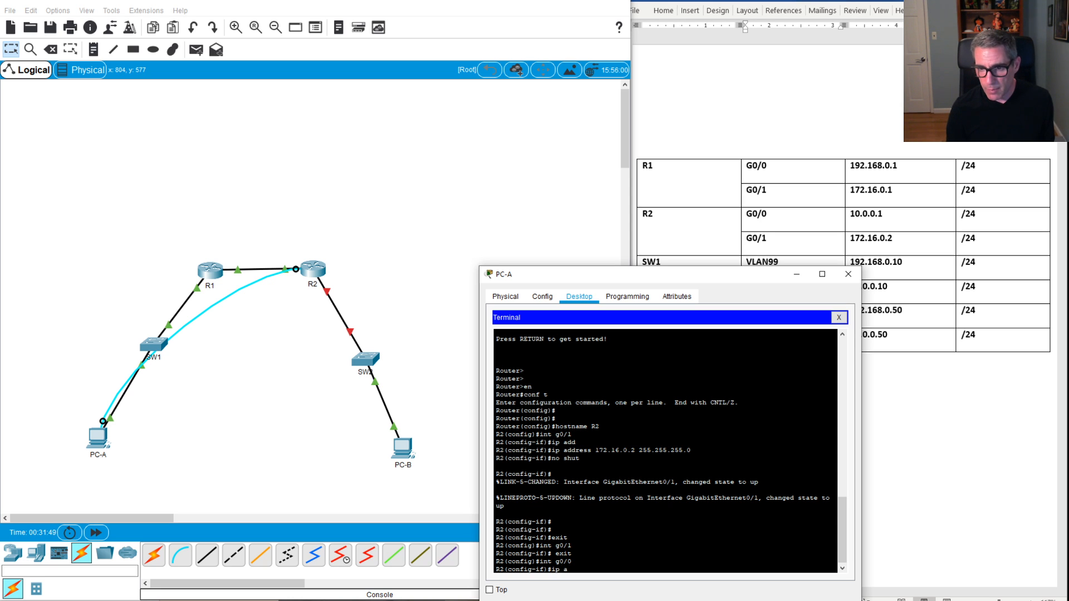
Step: Give R2's G0/0 address 10.0.0.1 255.255.255.0 and enable it with no shutdown
type("dd")
key("Tab")
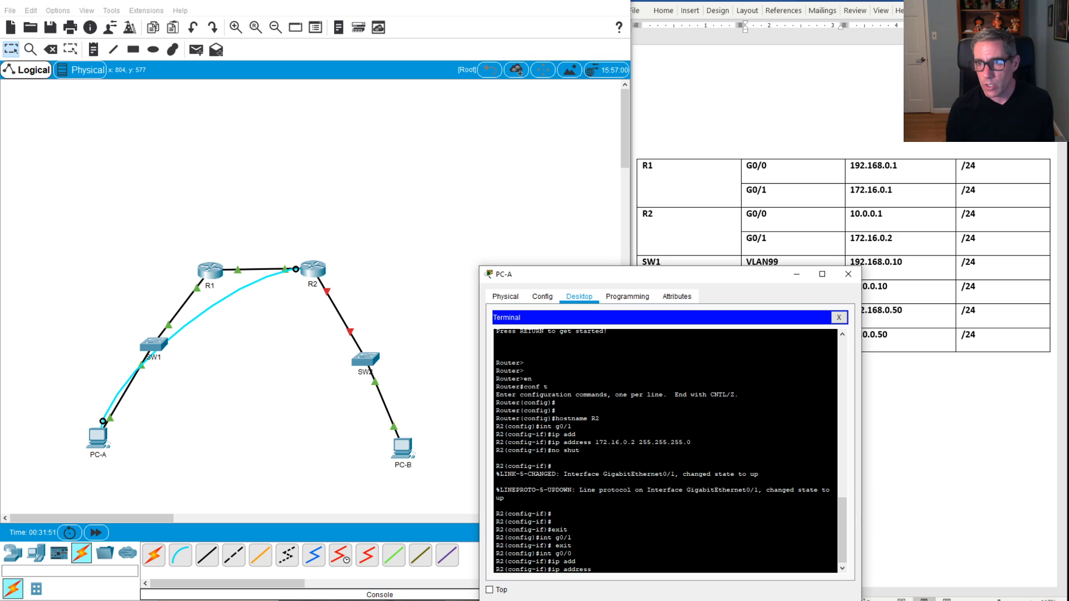
type("10.0.0.1")
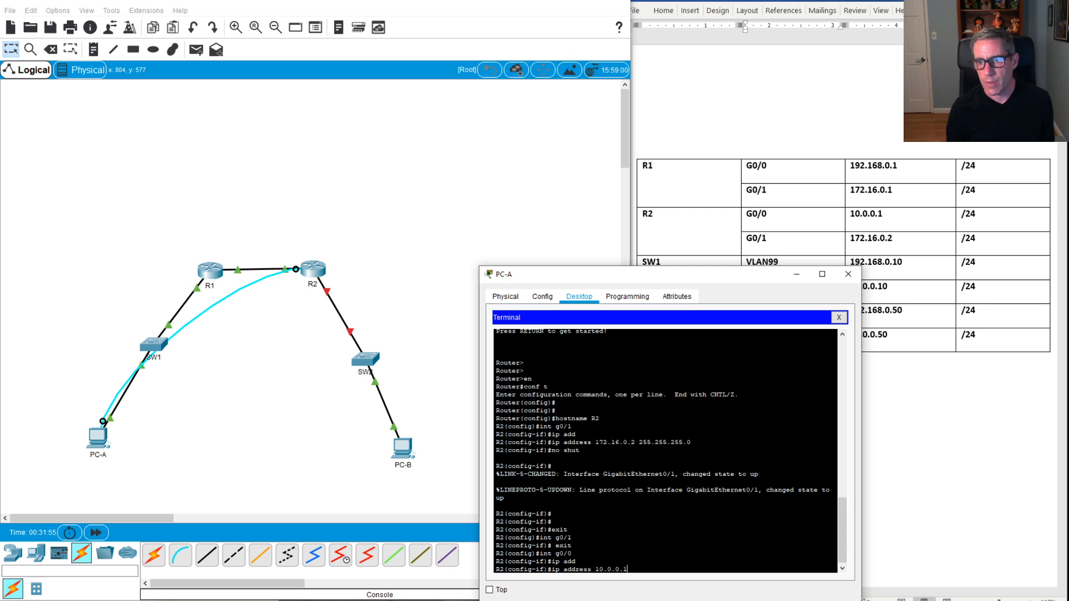
type(" 255/2")
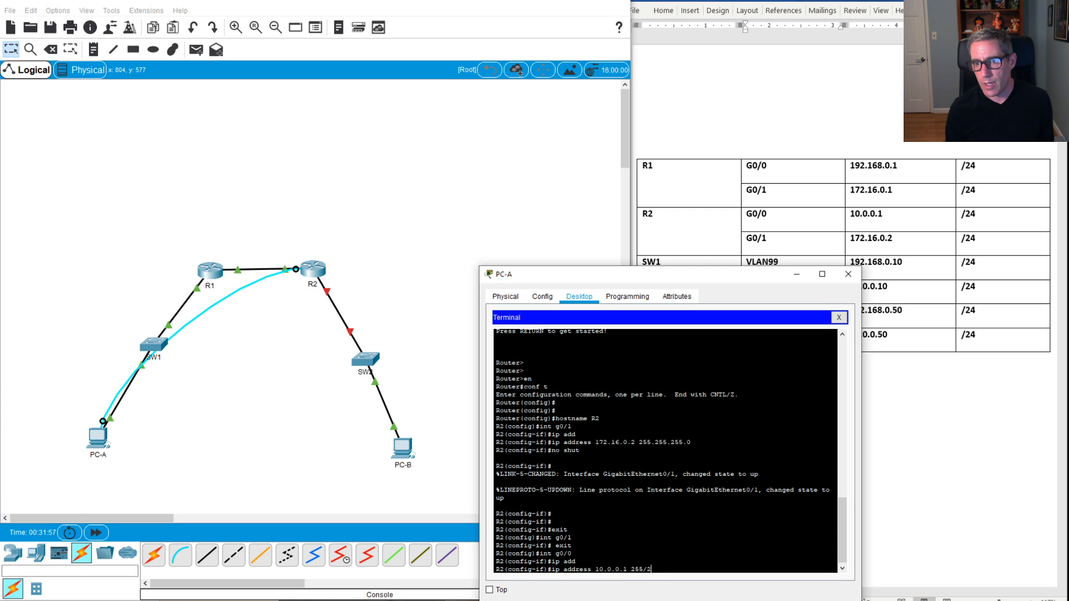
type("55.255.")
key("BackSpace")
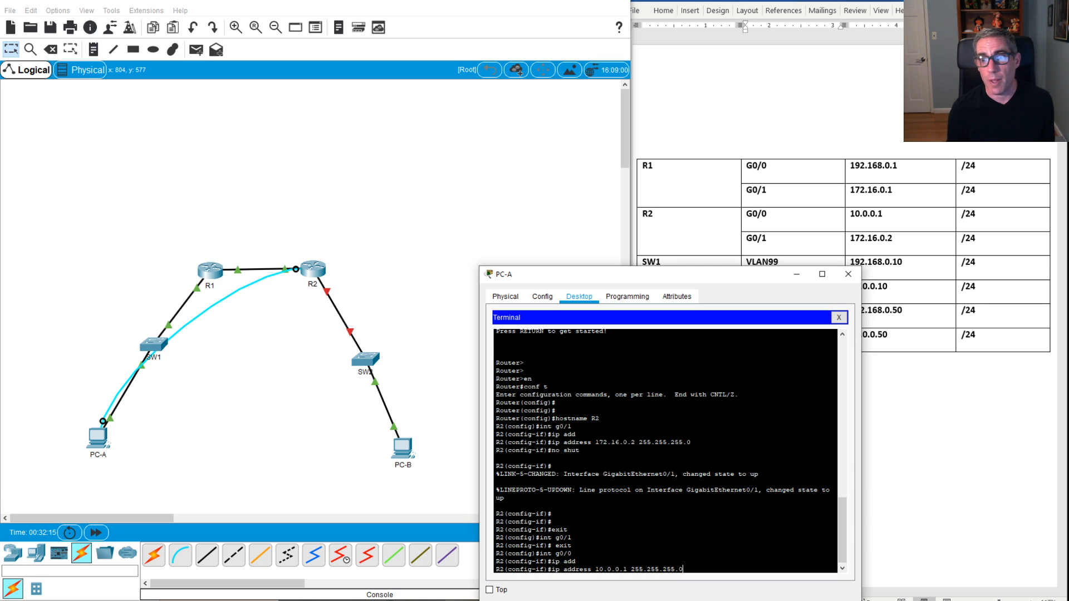
key("Return")
type("no shut")
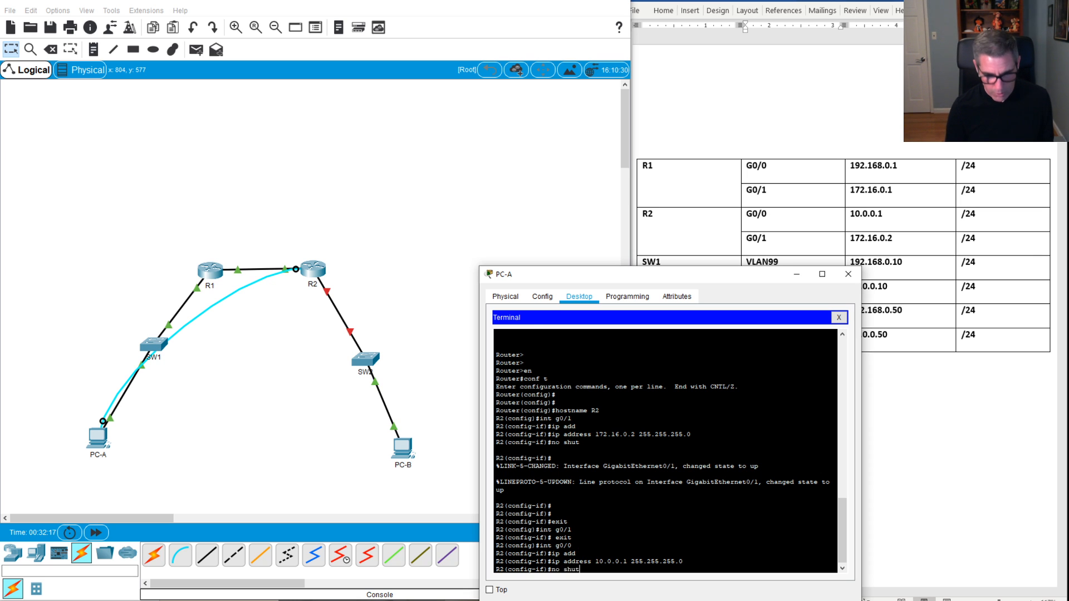
key("Return")
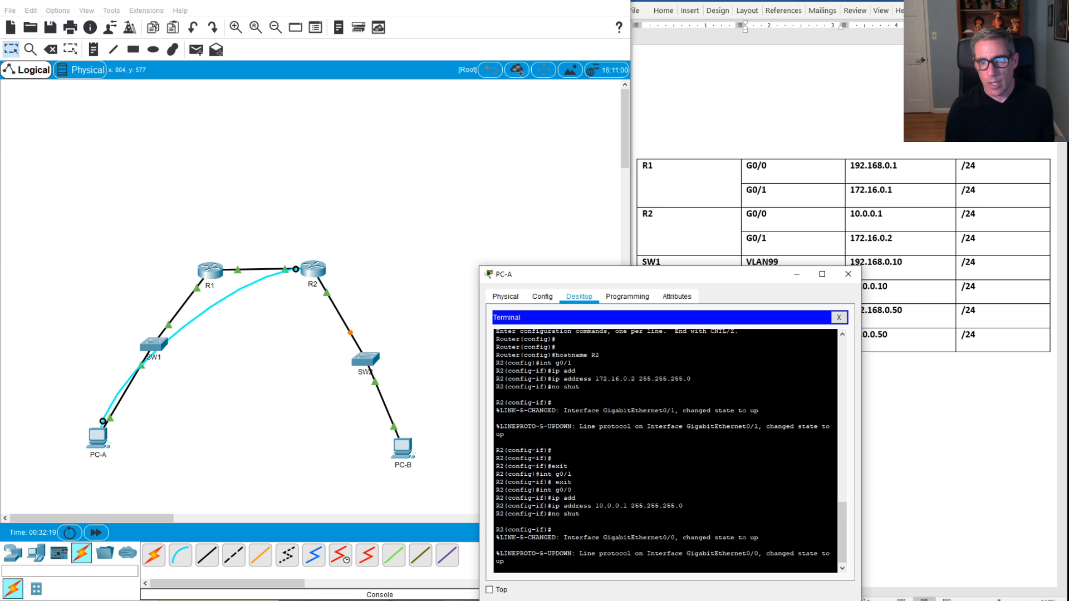
key("Return")
key("Return")
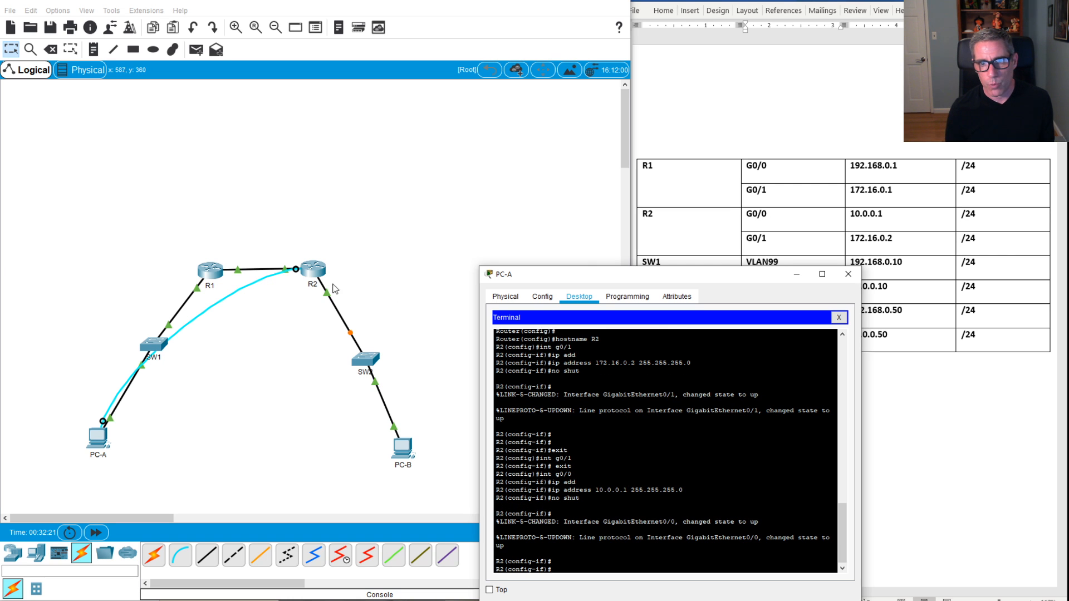
left_click_drag(616, 278, 581, 180)
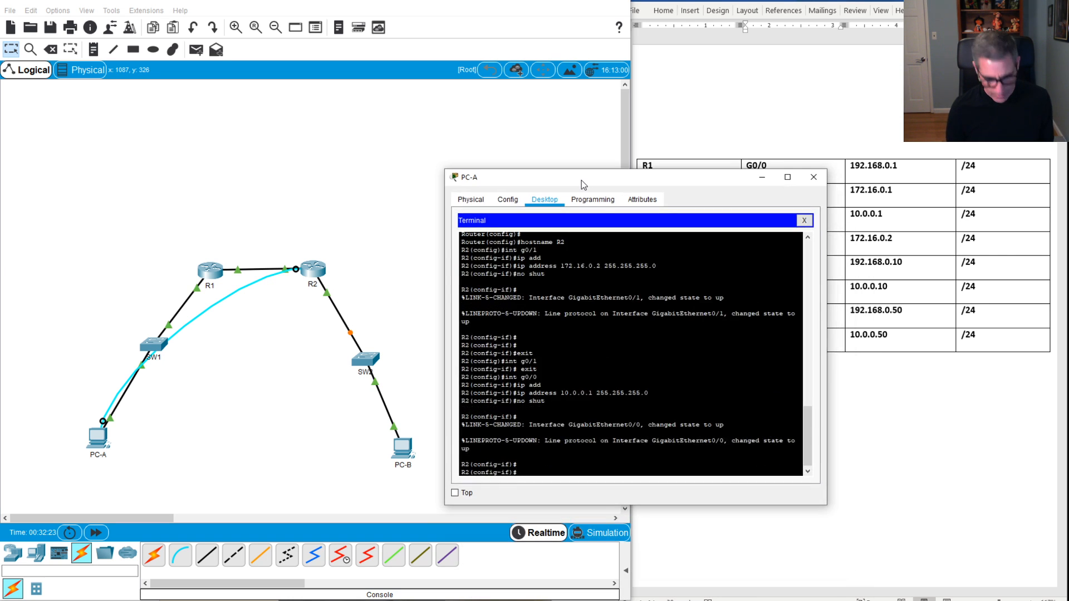
Step: Exit configuration mode and ping R1 at 172.16.0.1 twice, the second run succeeding 5/5
type("end")
key("Return")
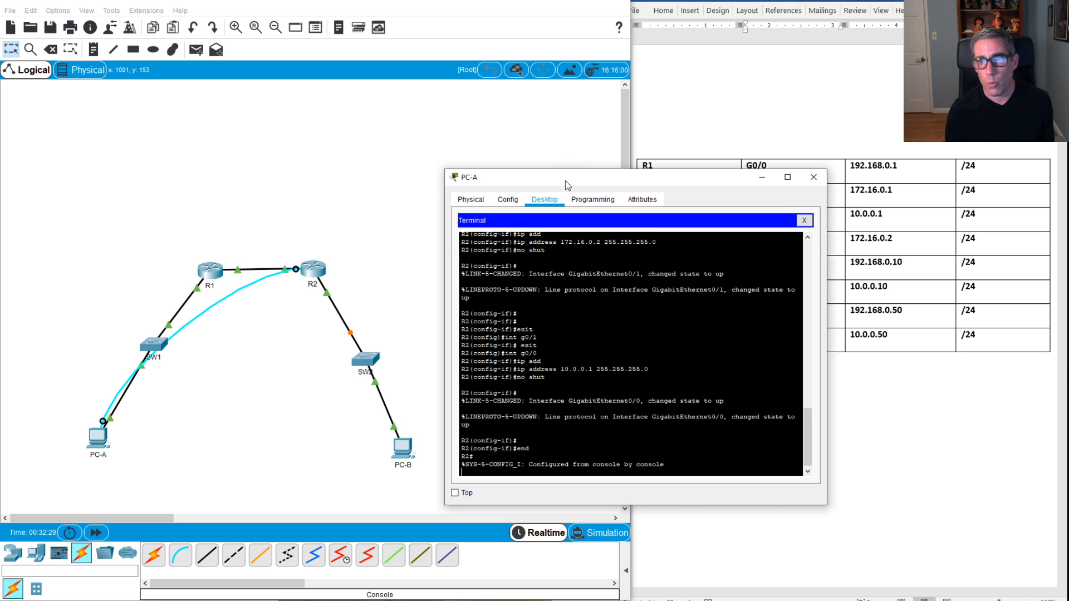
left_click_drag(566, 180, 570, 257)
key("Return")
key("Return")
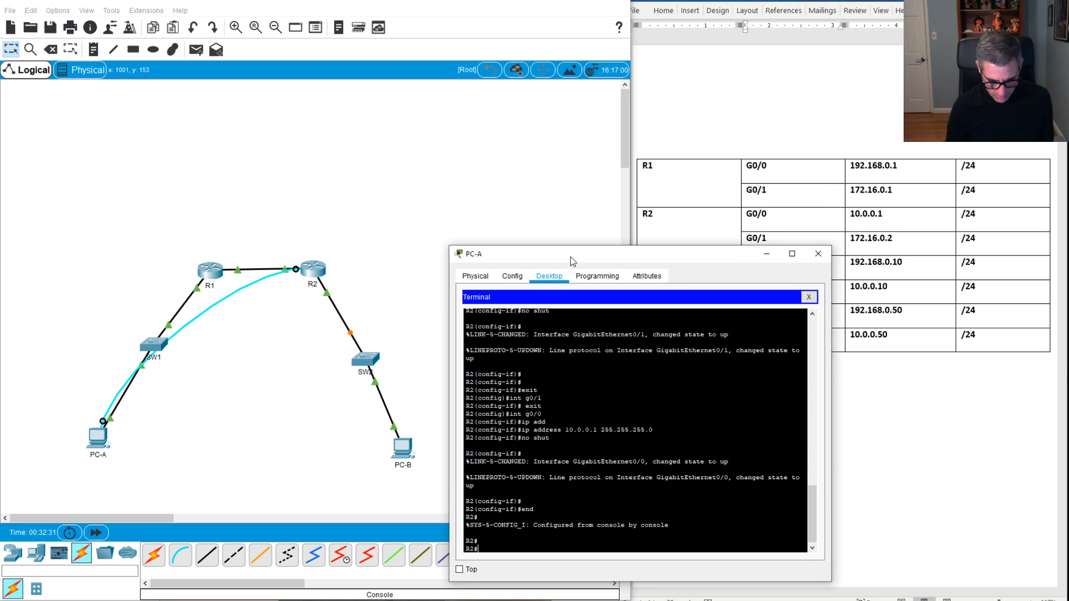
type("ping 17")
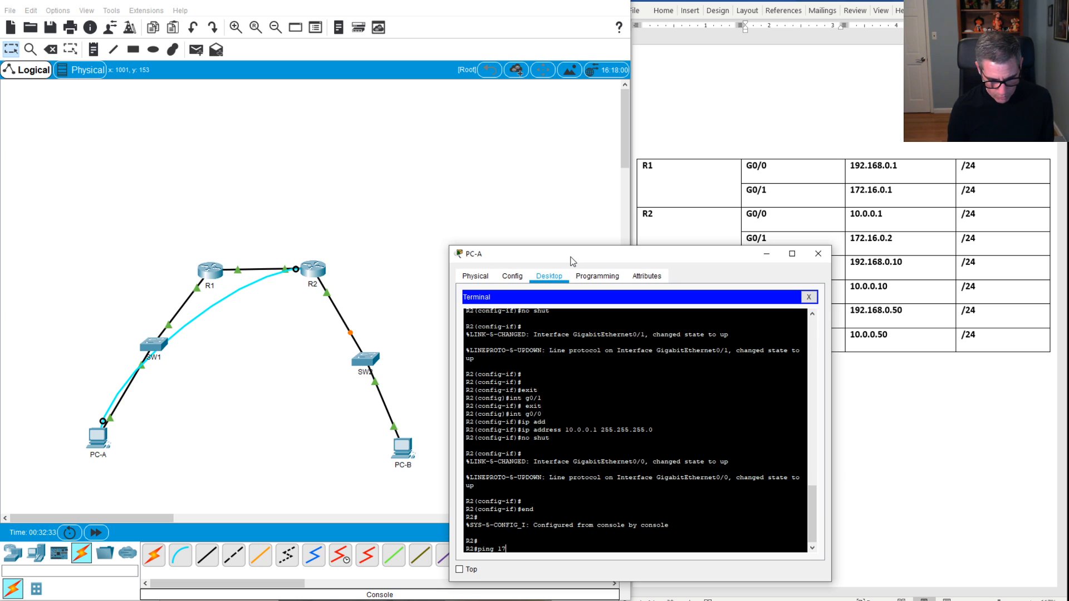
type("2.16.0")
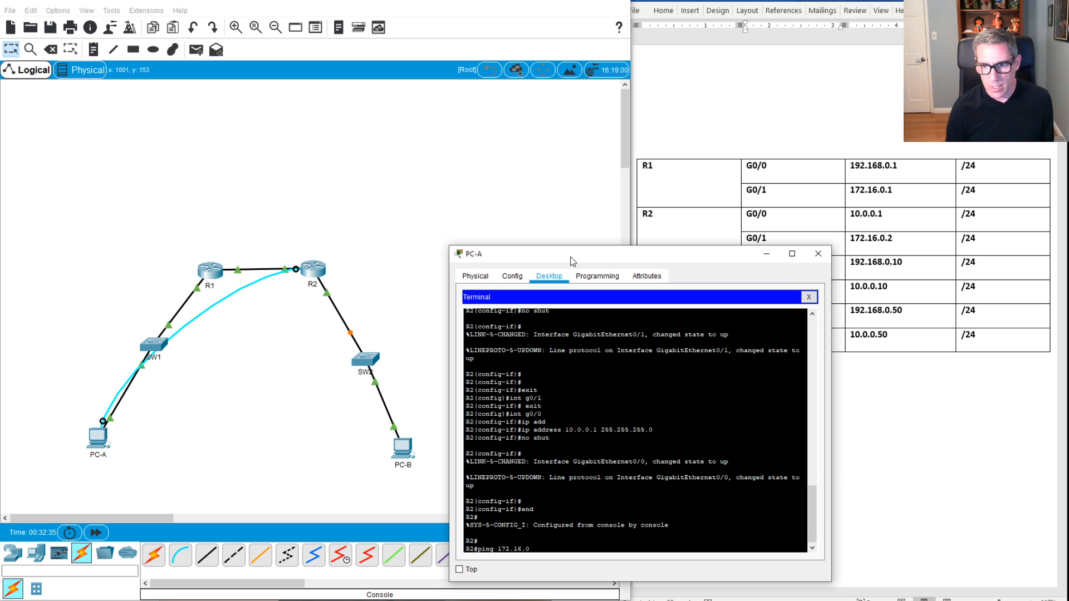
type(".1")
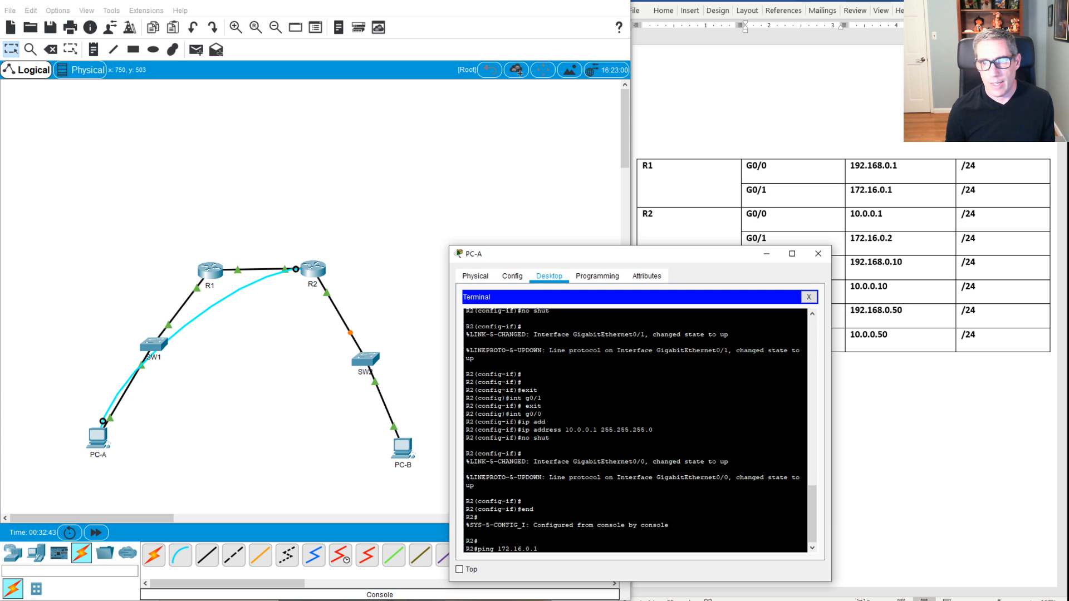
key("Return")
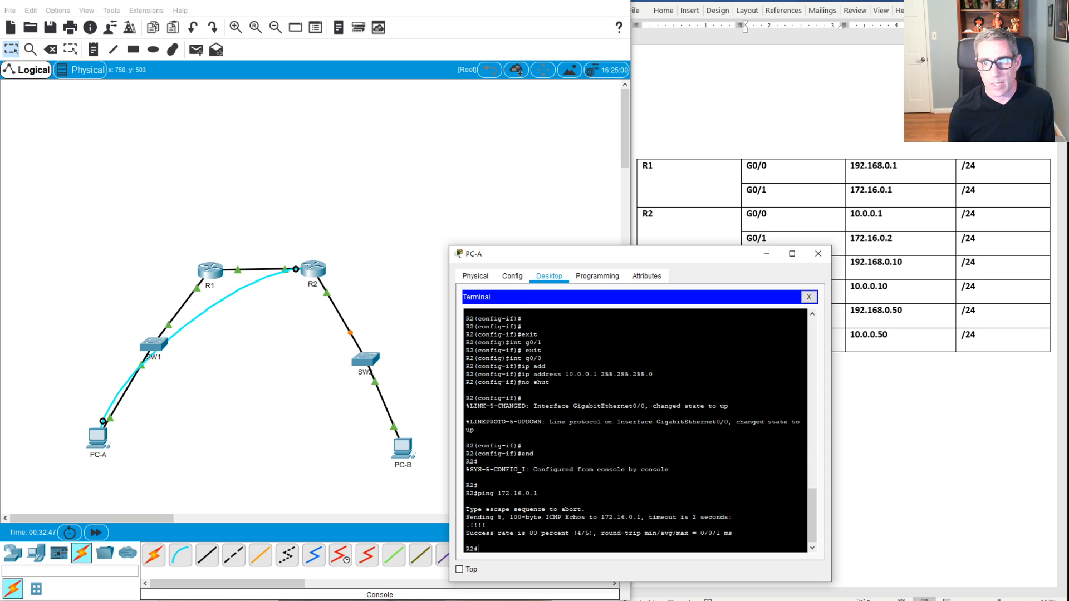
key("Up")
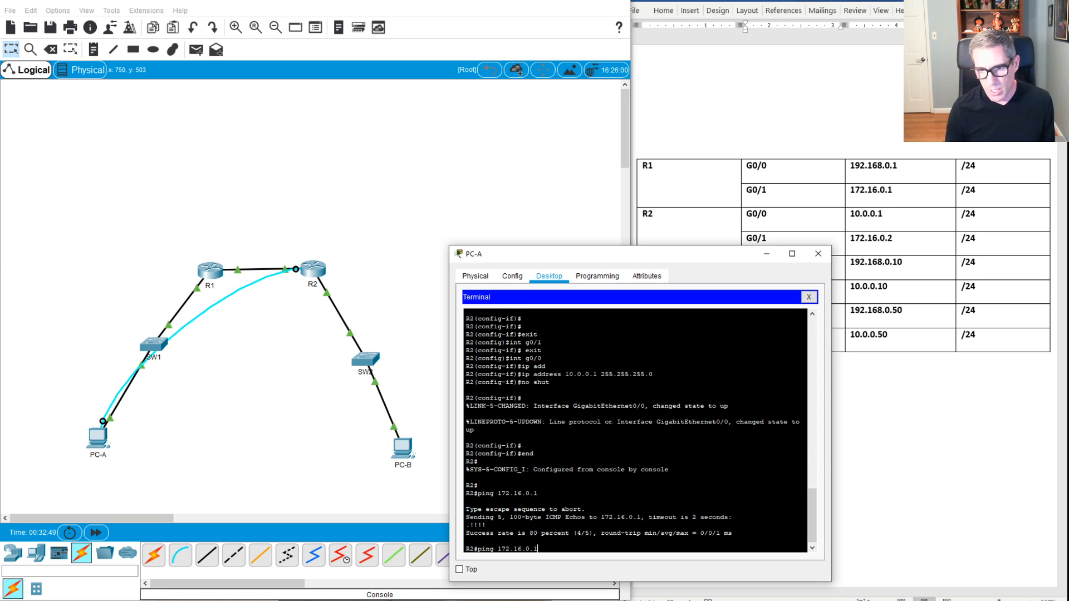
key("Return")
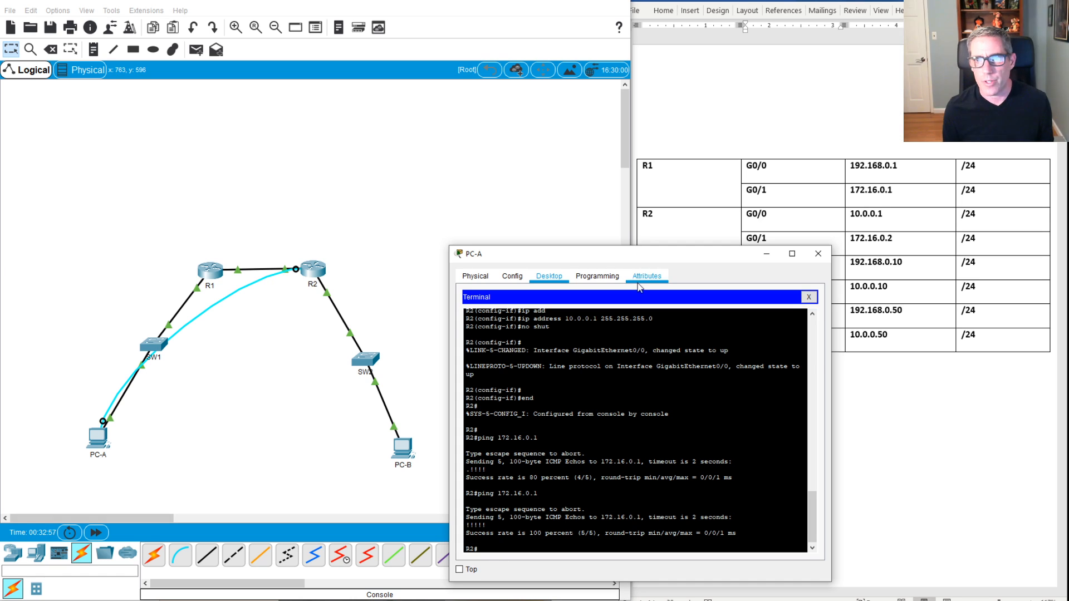
Step: Ping 192.168.0.1 from R2, which fails at 0 percent
mouse_move(521, 262)
left_mouse_down()
mouse_move(521, 252)
mouse_move(511, 273)
left_mouse_up()
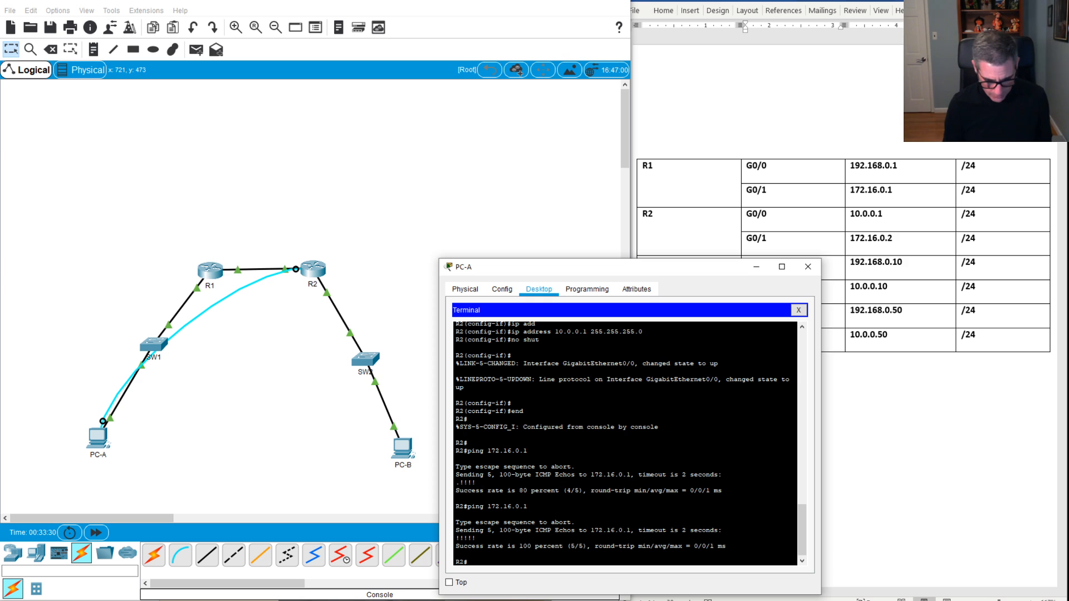
type("ping 192.168.")
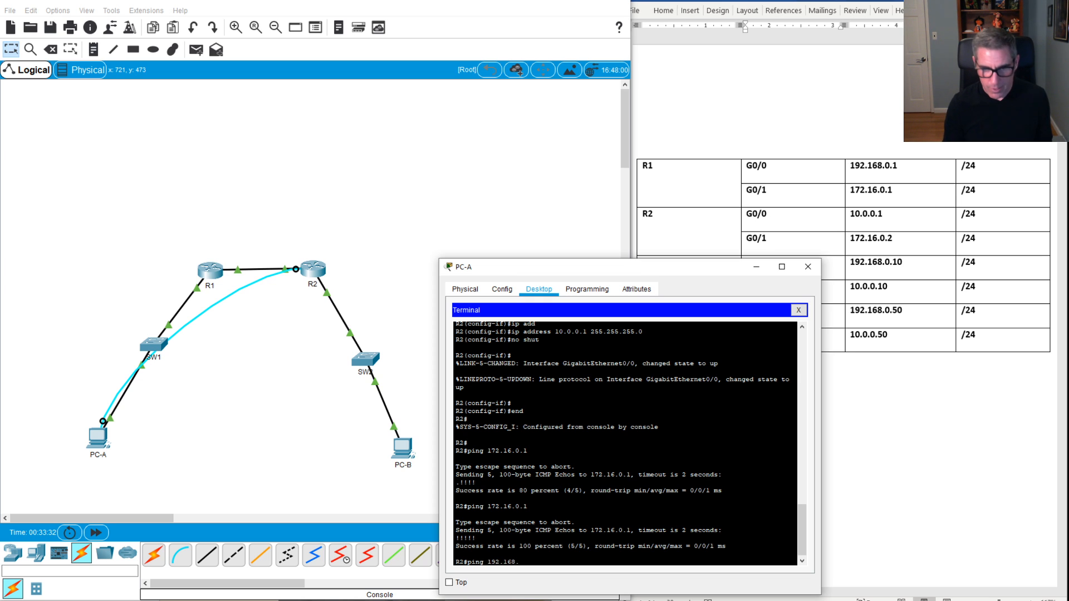
type("0.1")
key("Return")
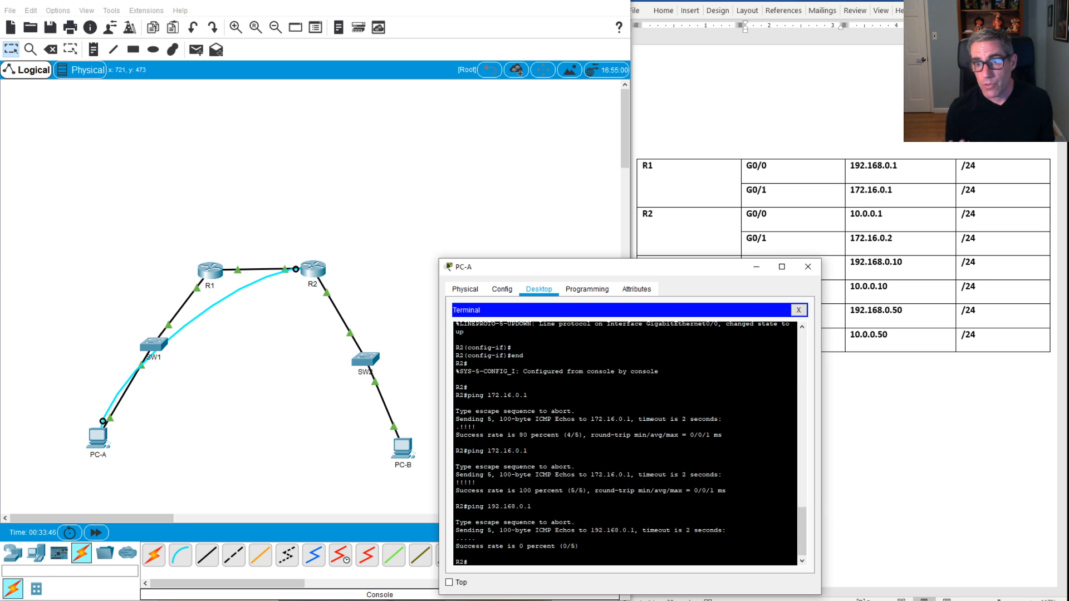
Step: Display R2's routing table with show ip route, showing connected 10.0.0.0 and 172.16.0.0 routes
type("ip ro")
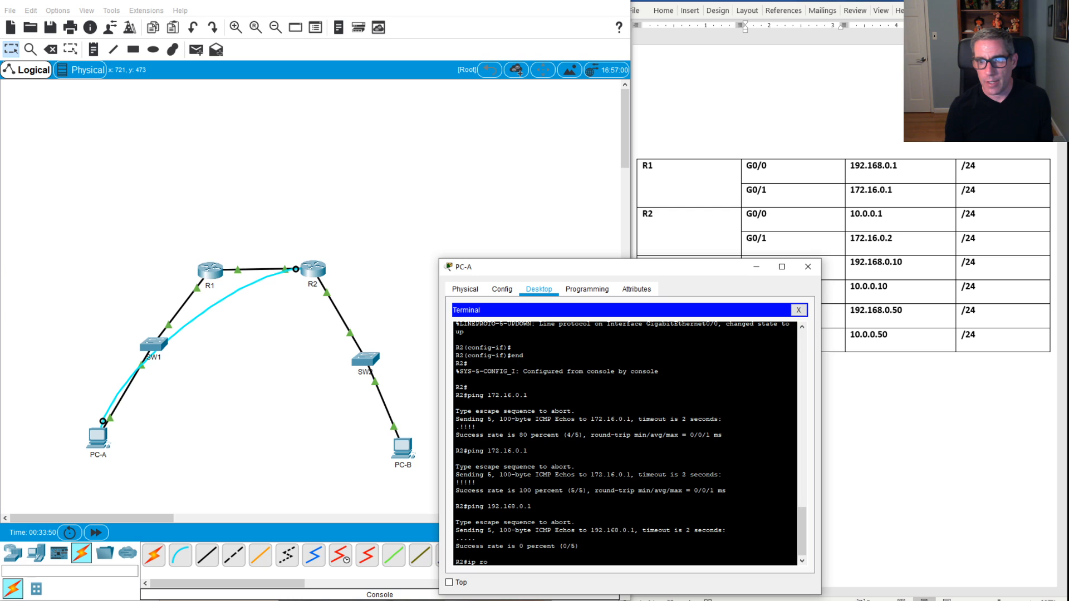
type("ute")
key("Return")
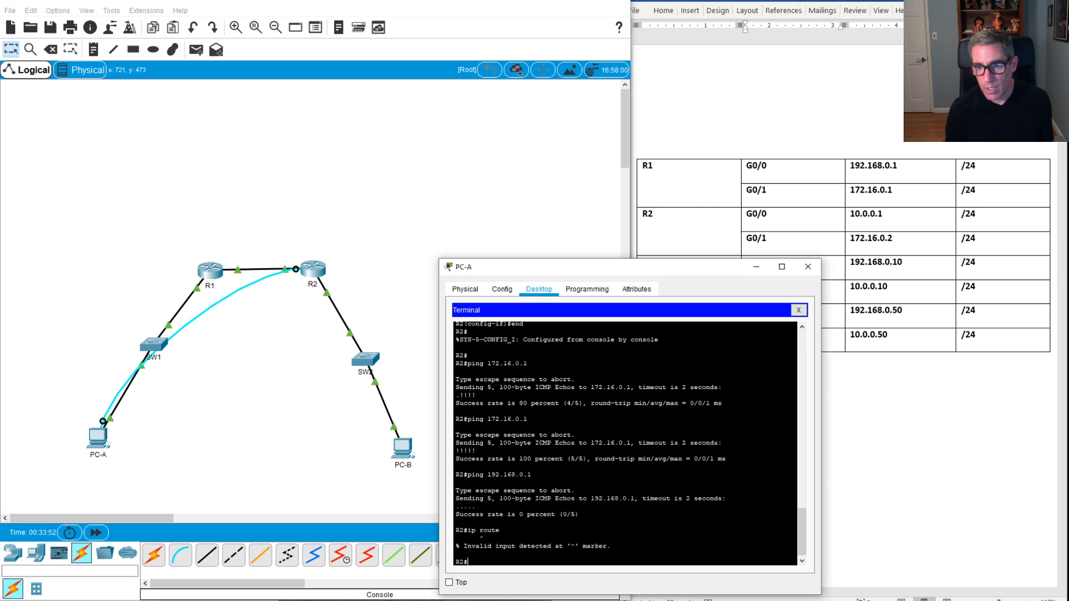
type("show ")
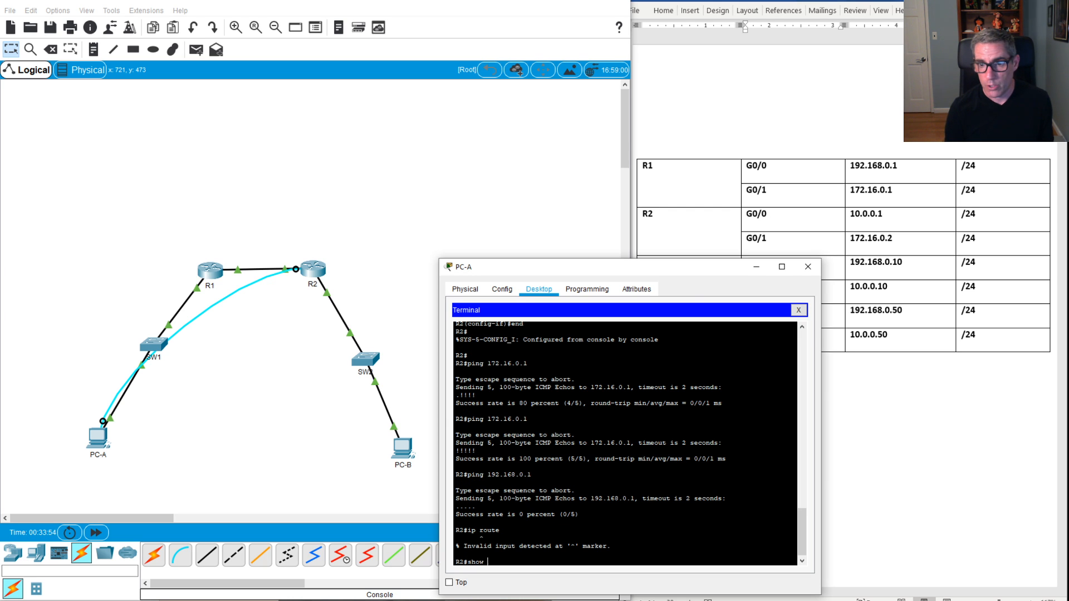
type("ip route")
key("Return")
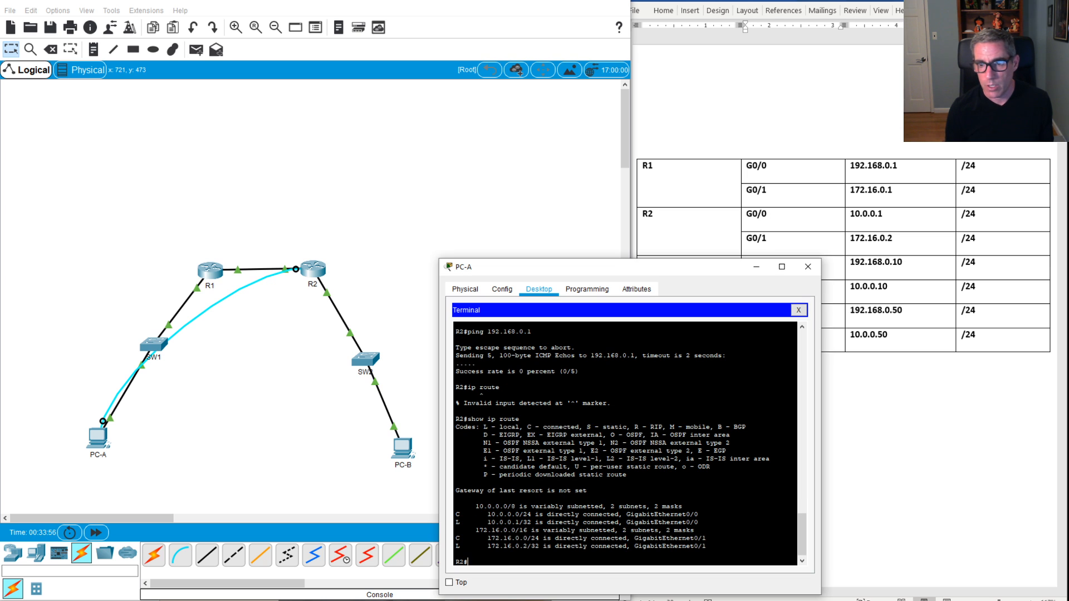
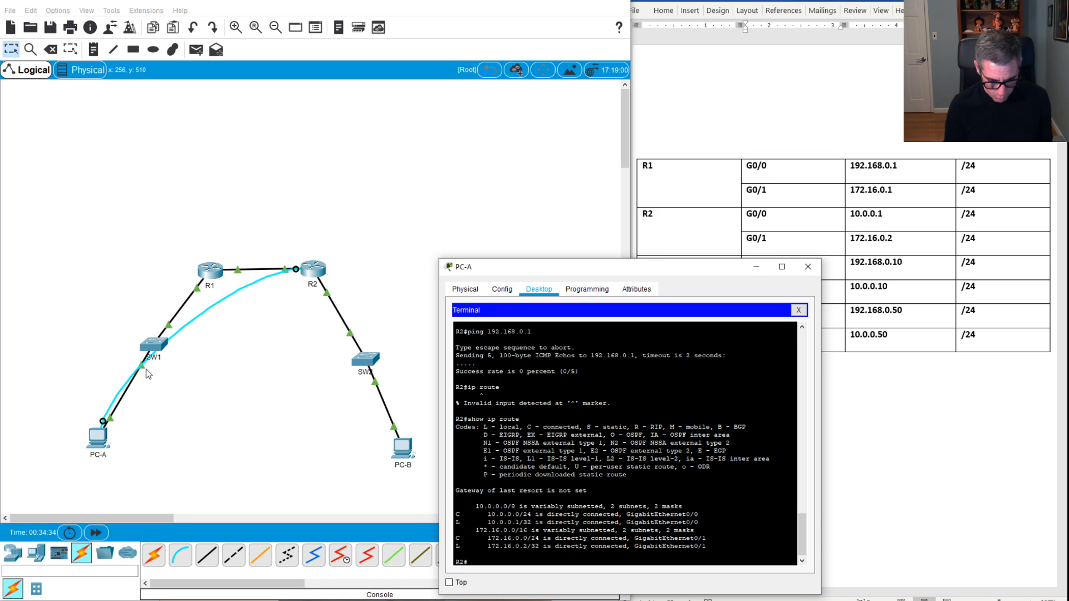
Step: On R2, add a static route to 192.168.0.0 255.255.255.0 via g0/1, then return to privileged EXEC
type("n")
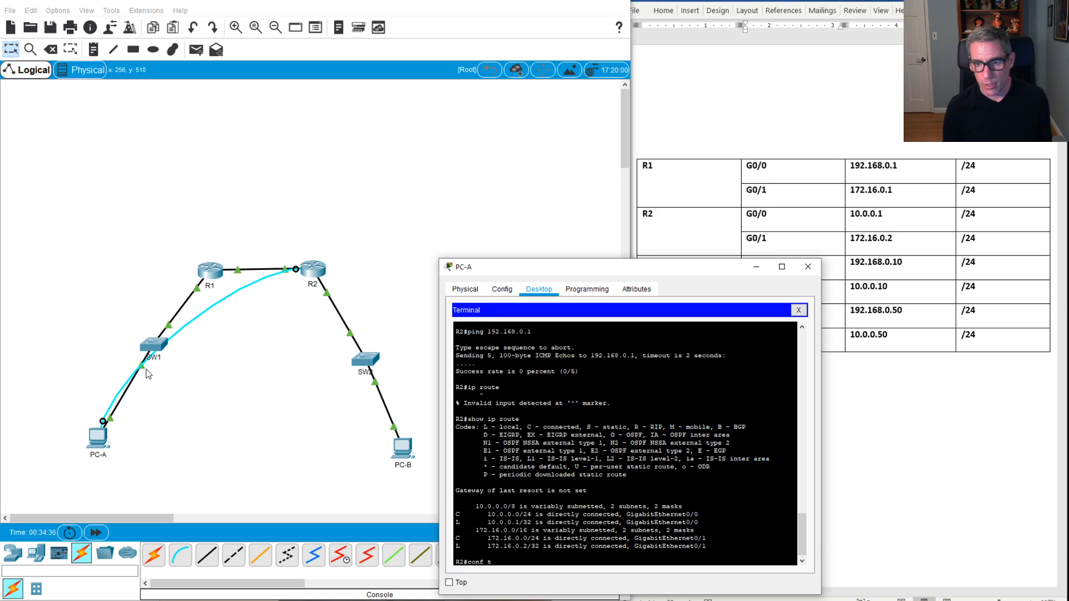
type("f t")
key("Tab")
key("Return")
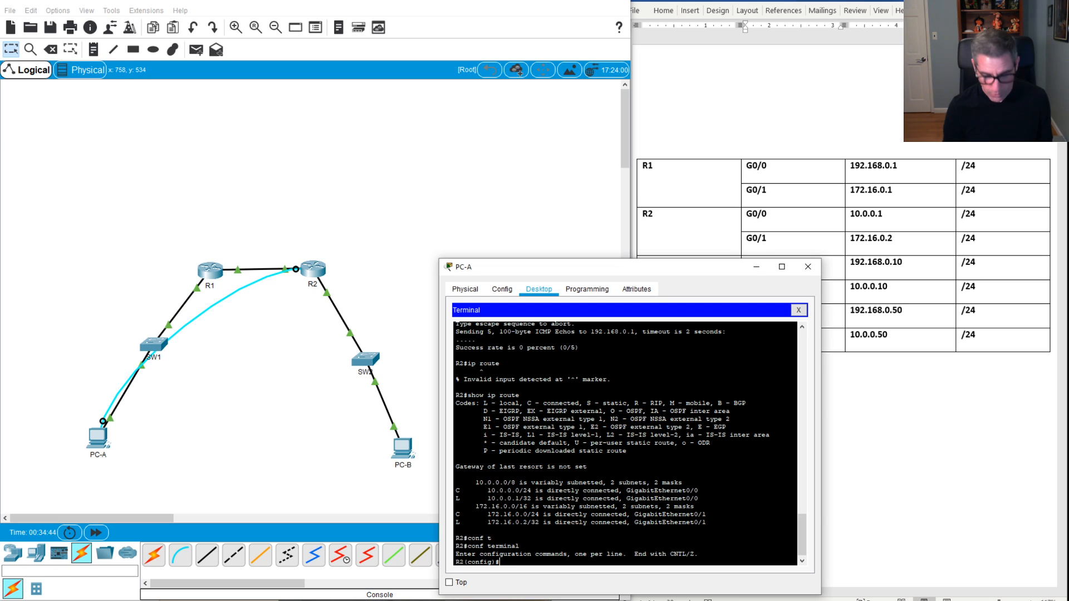
type("rou")
key("Tab")
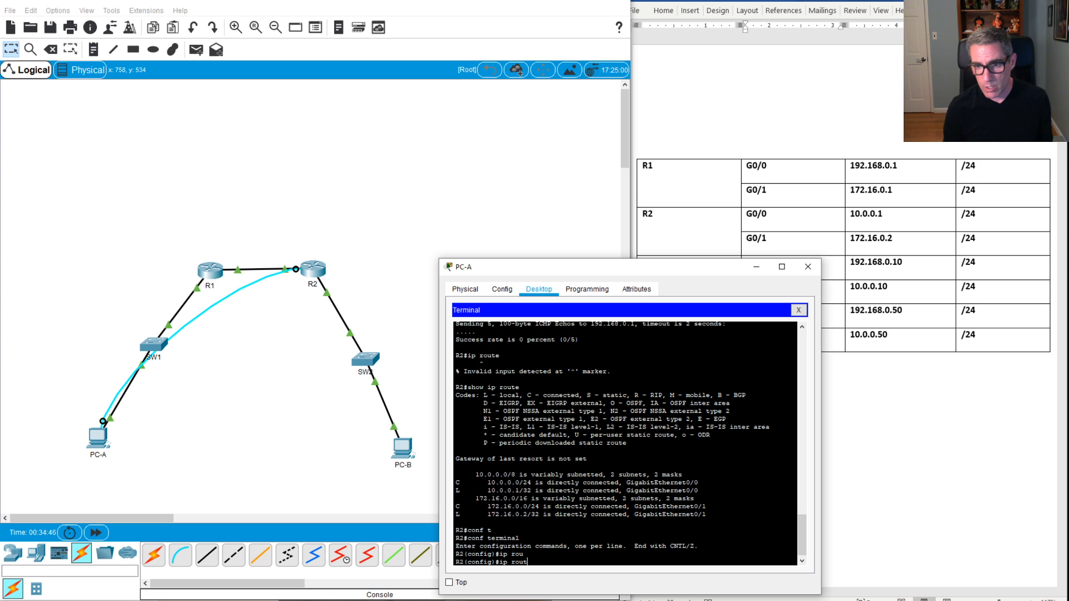
type("t")
key("Tab")
type("1")
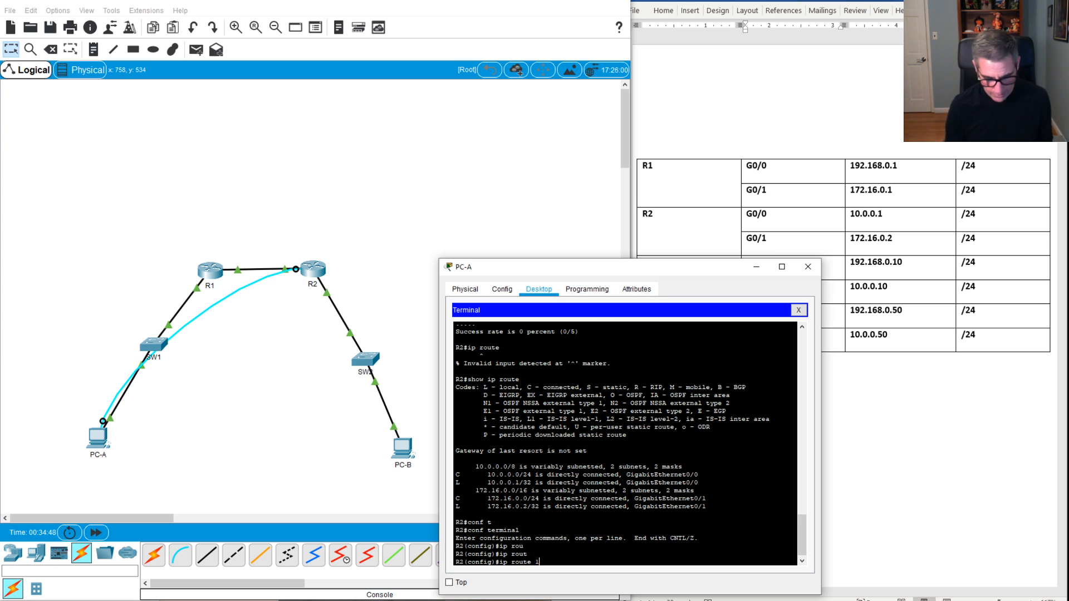
type("9")
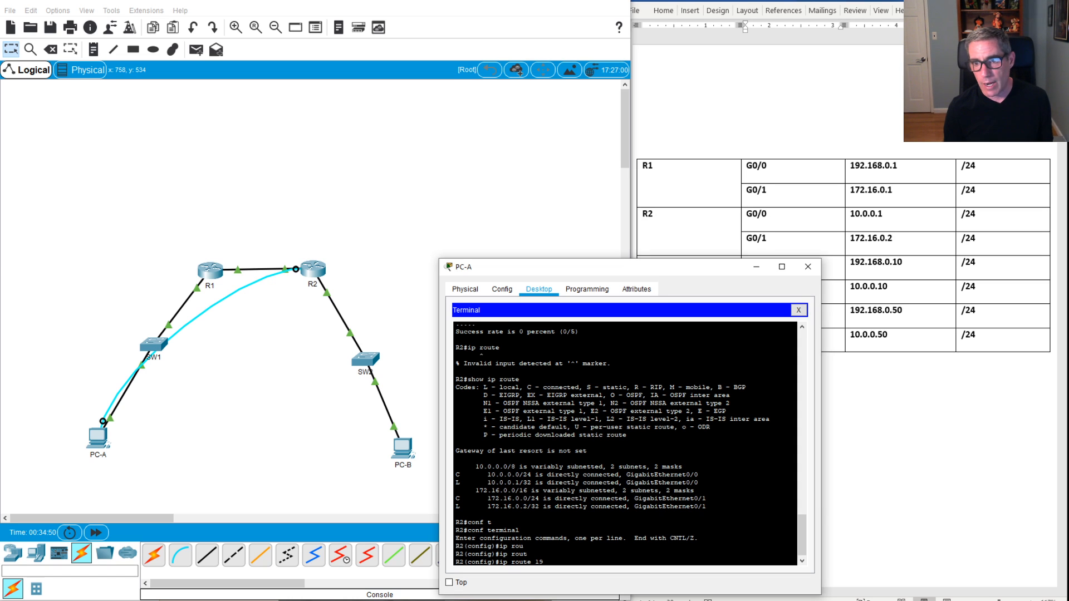
type("2.168")
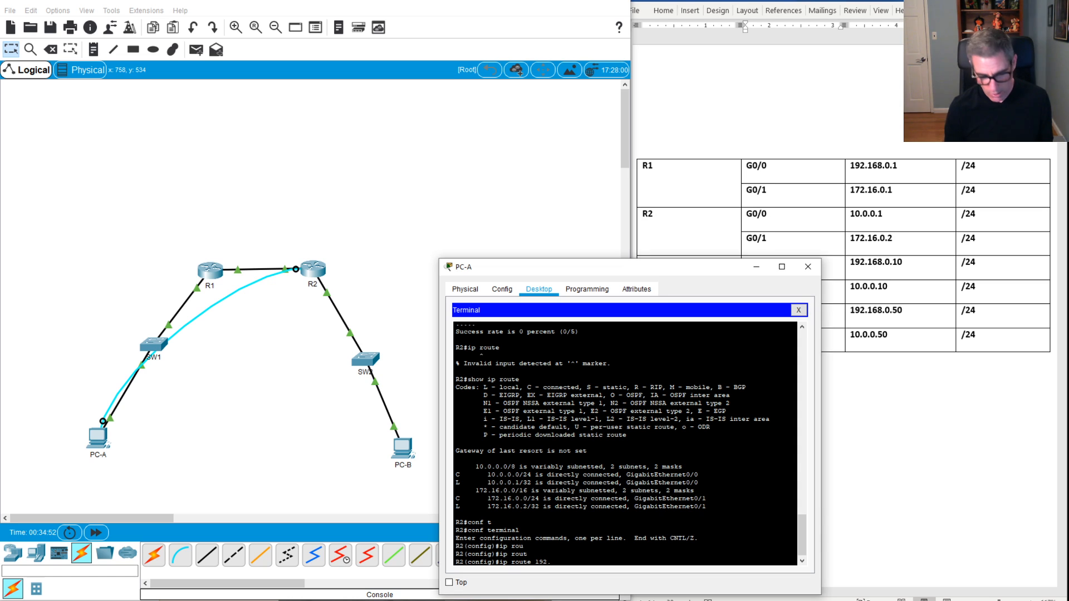
key("BackSpace")
key("BackSpace")
key("BackSpace")
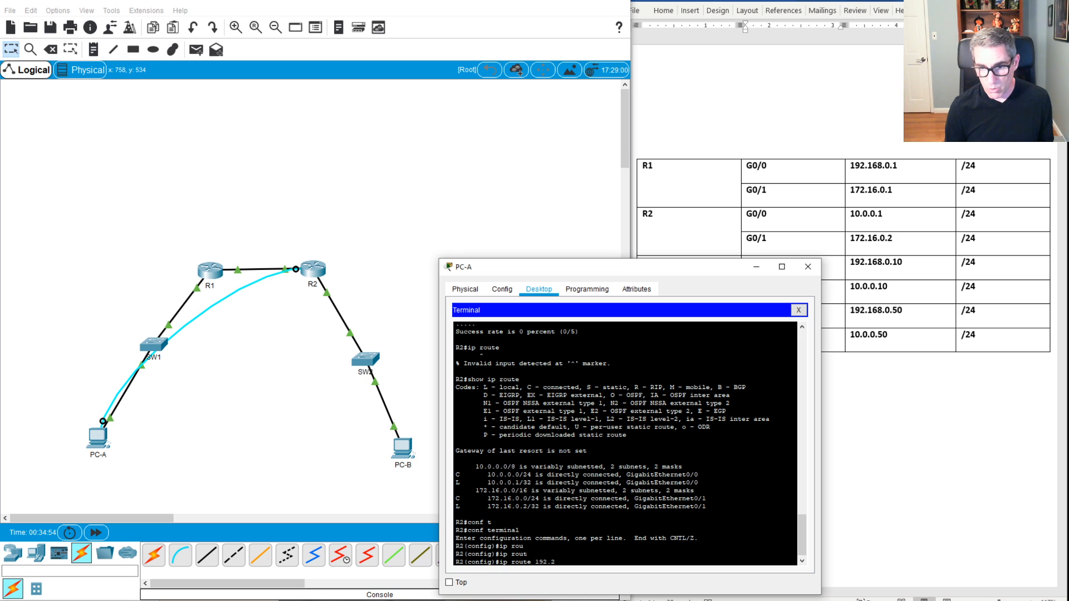
type("168")
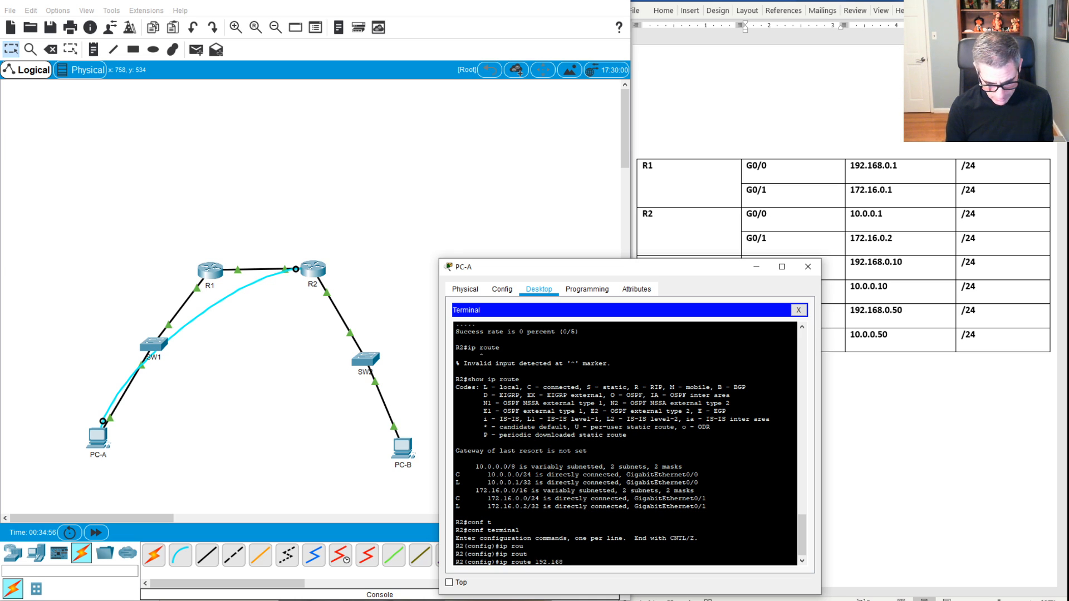
type(".0.0 2")
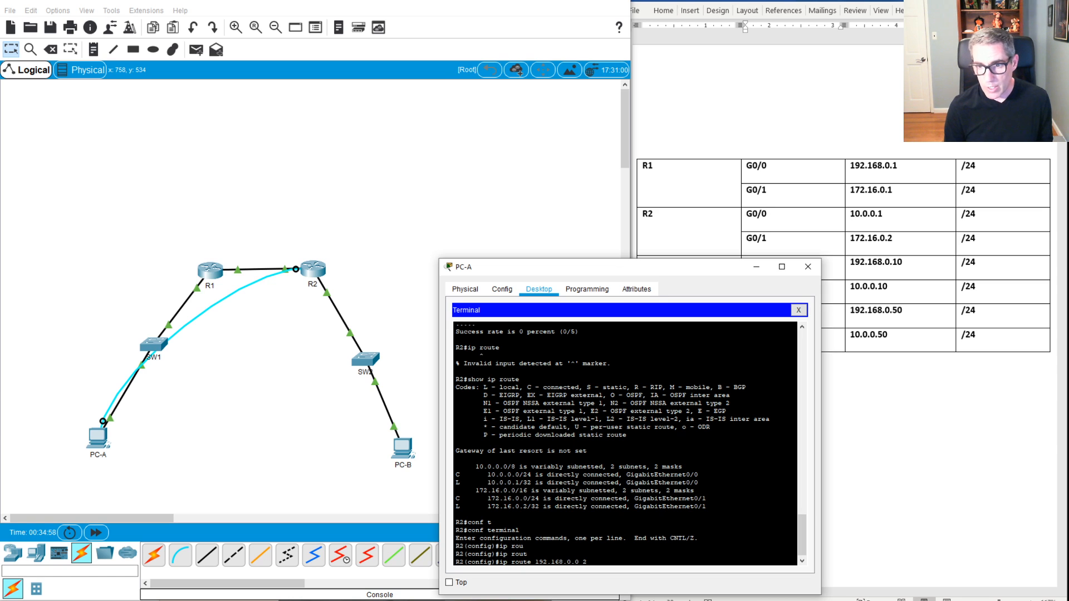
type("55.255.255.0")
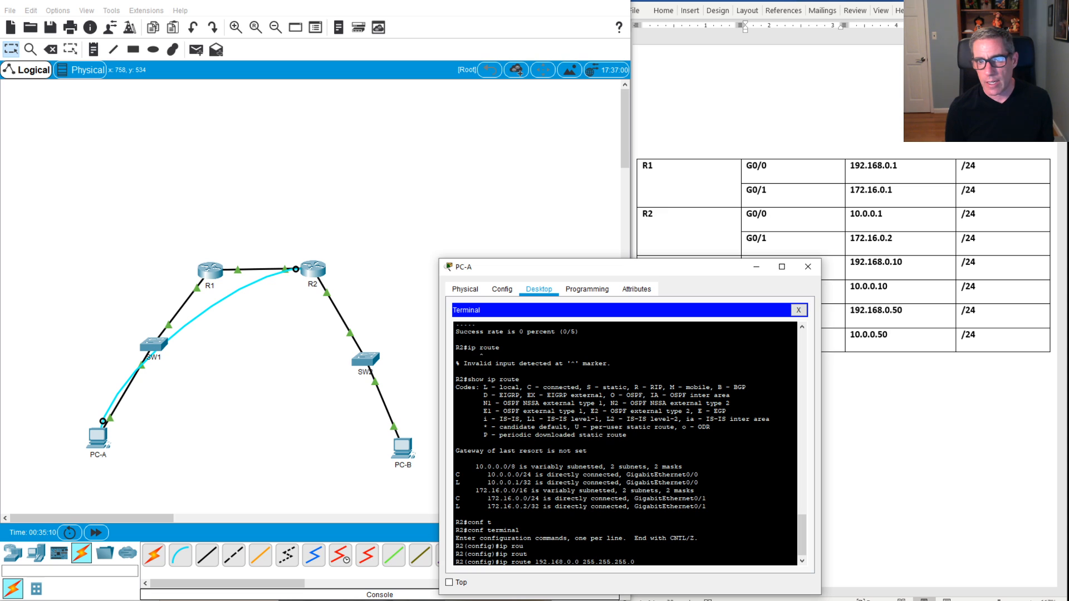
type("?")
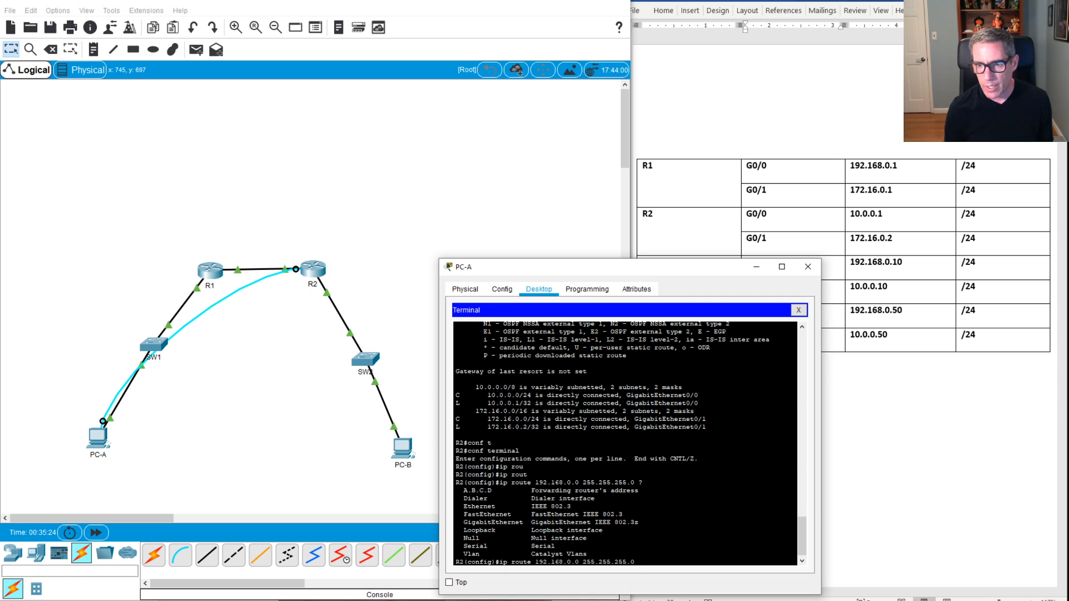
type("g")
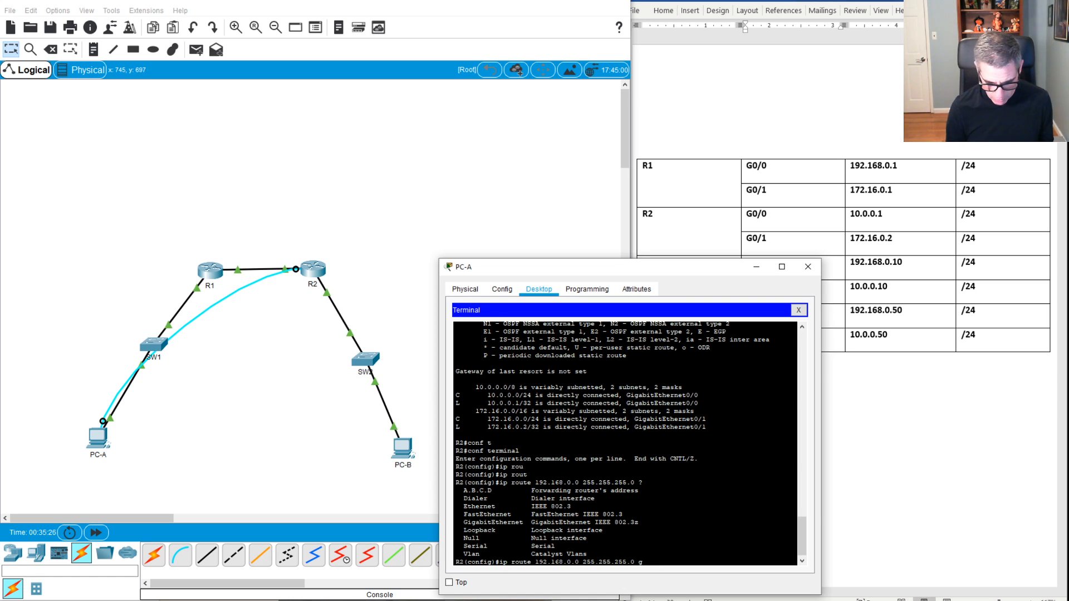
type("0/1")
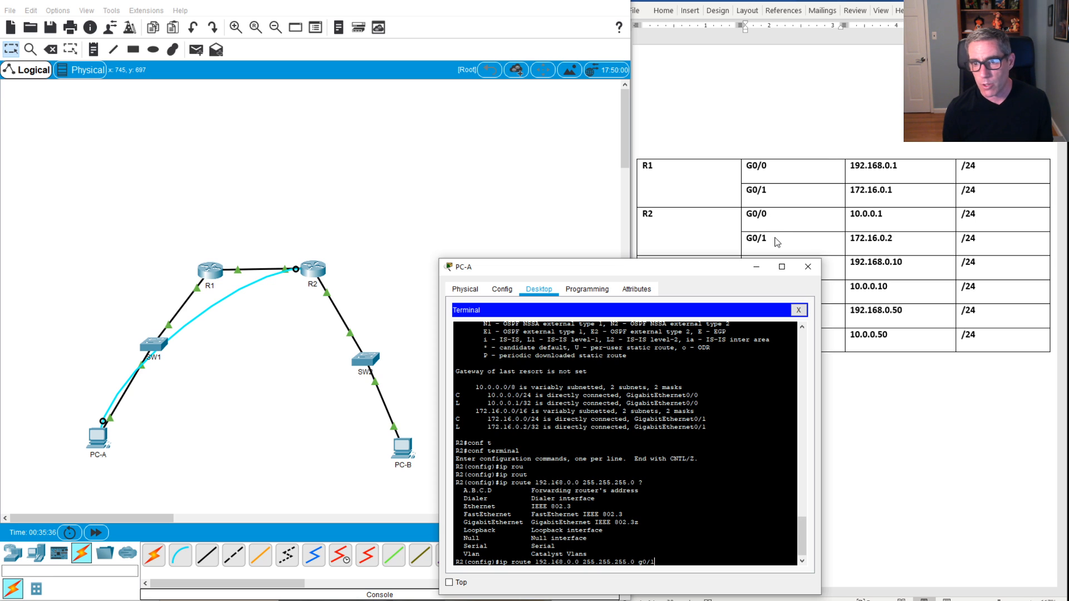
key("Return")
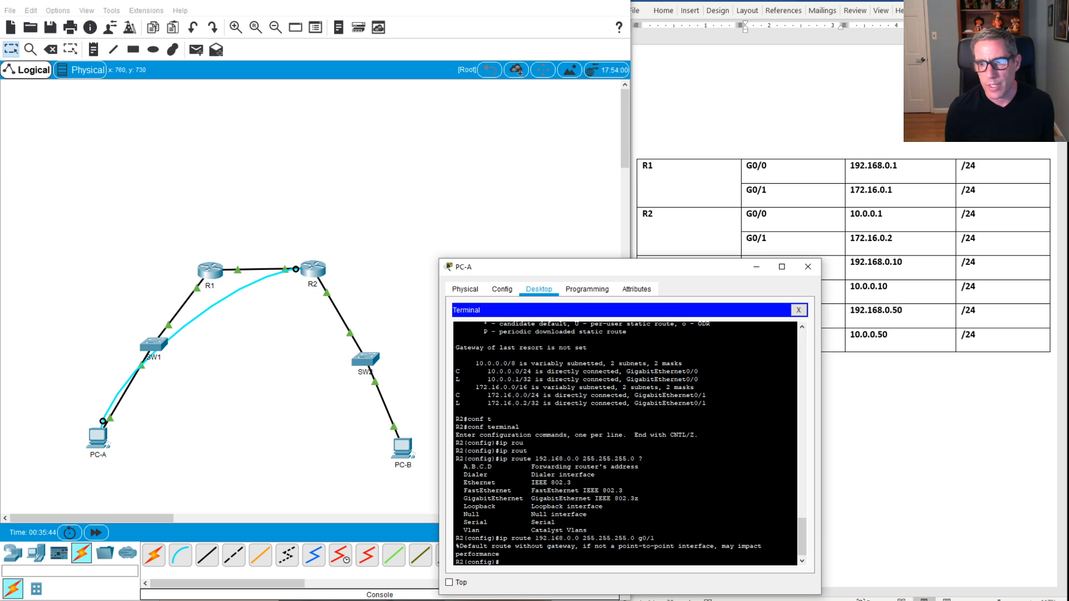
type("ex")
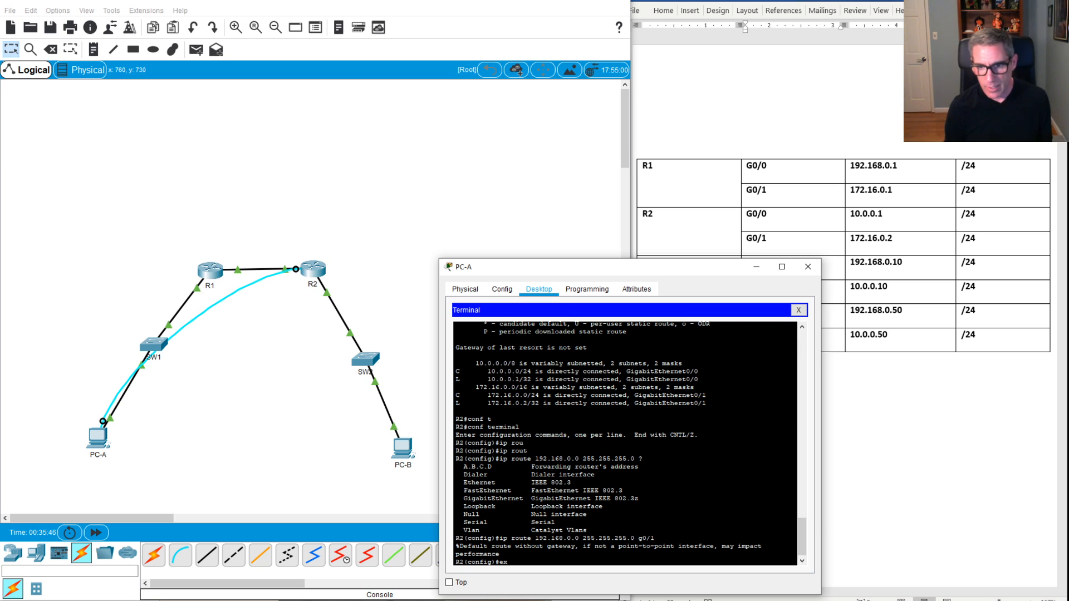
type("it")
key("Return")
key("Return")
key("Return")
key("Return")
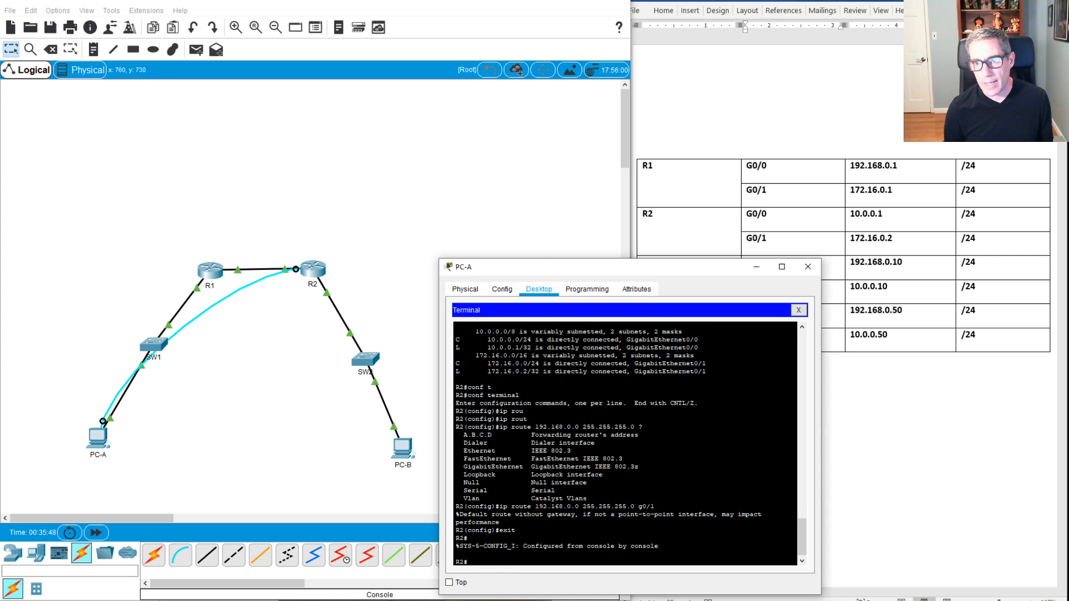
Step: Ping 192.168.0.1 from R2 (80% success), then start moving PC-A's console cable to R1
type("ping 192.168.0.1")
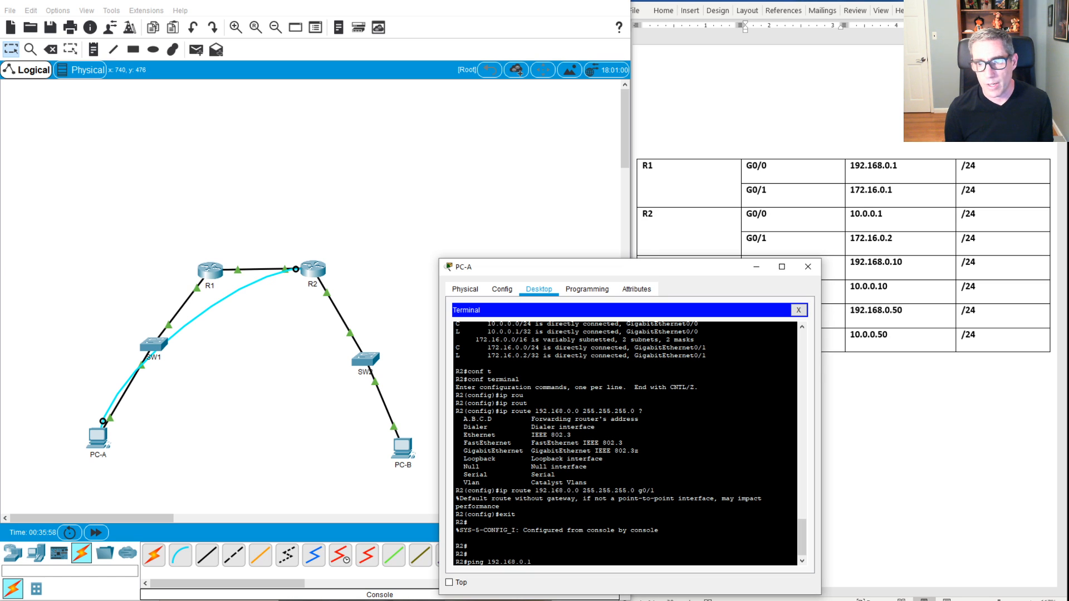
key("Return")
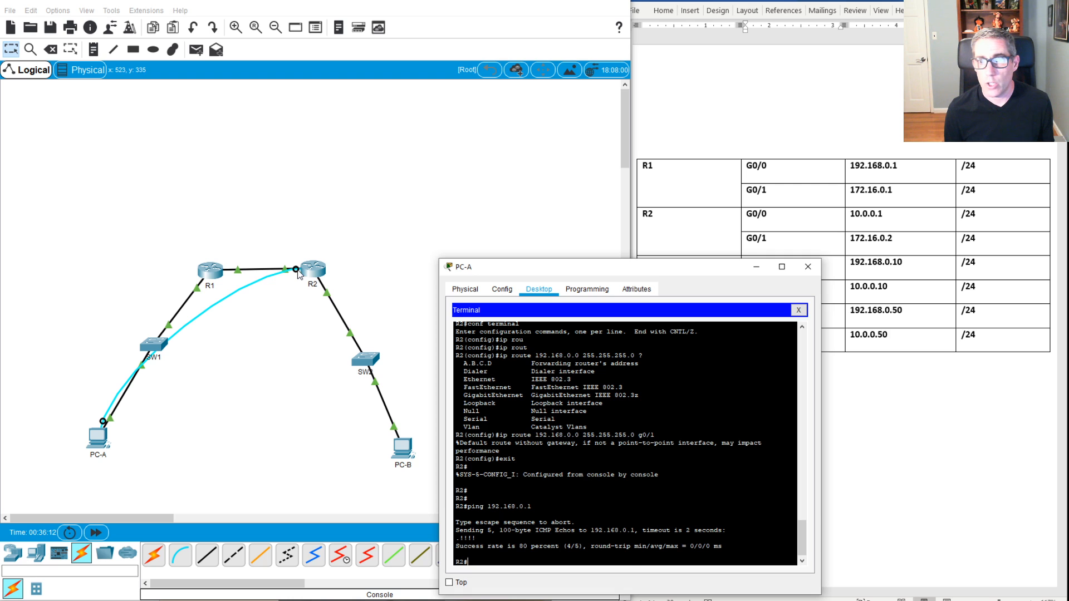
left_click(299, 273)
Step: Plug PC-A's console cable into R1's Console port and open a fresh terminal session to R1
left_click(205, 271)
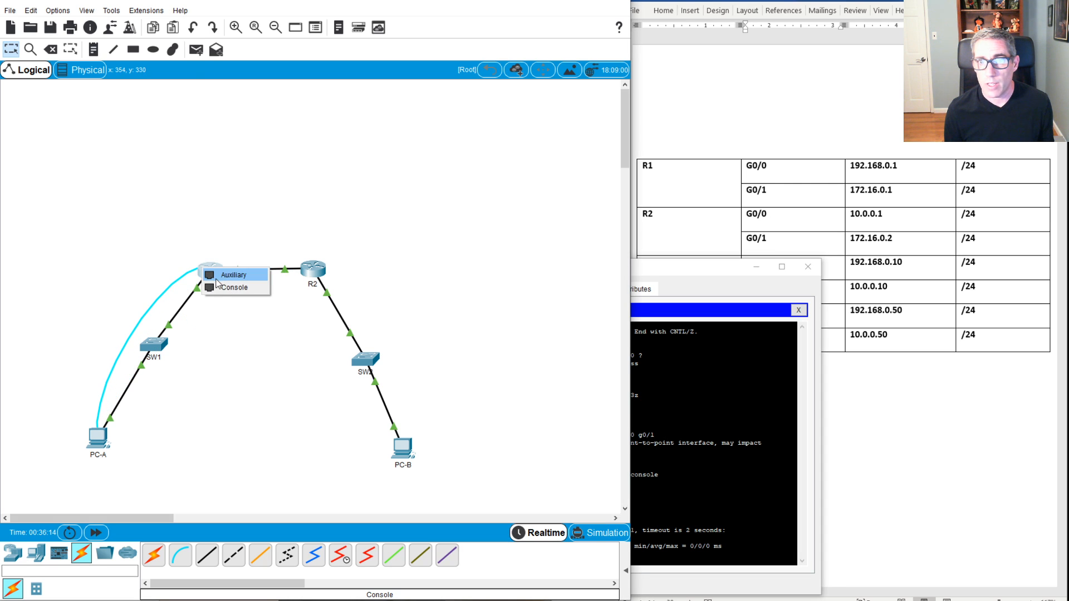
left_click(222, 288)
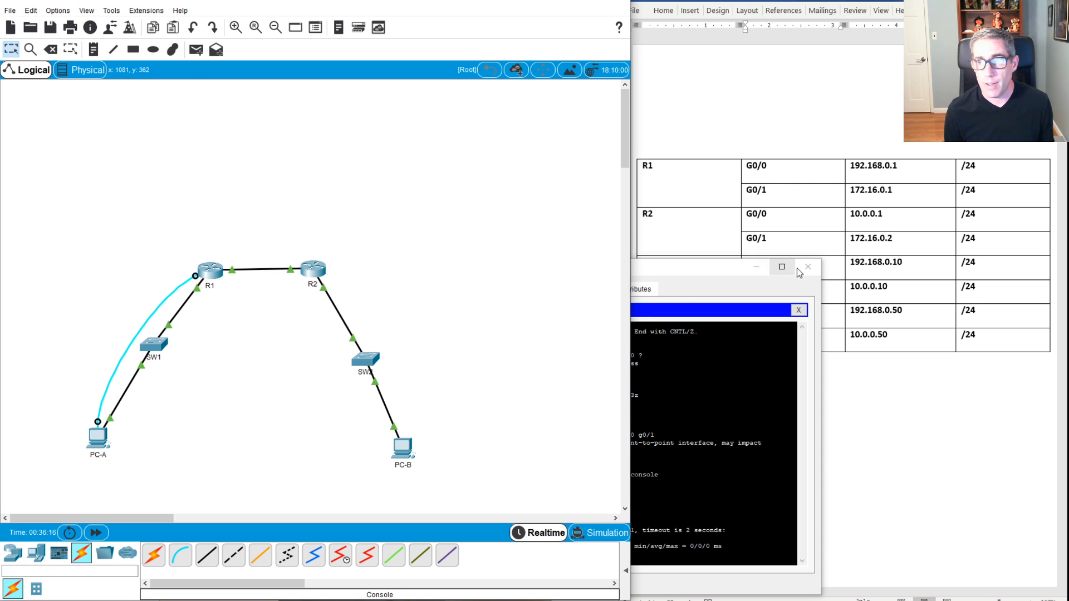
left_click_drag(722, 275, 527, 208)
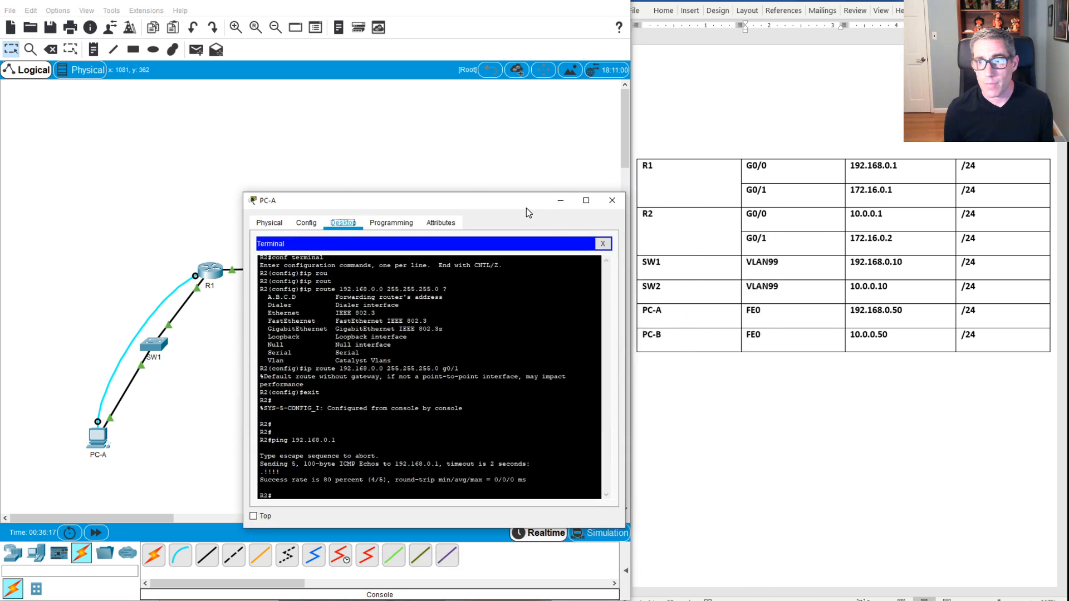
left_click(602, 243)
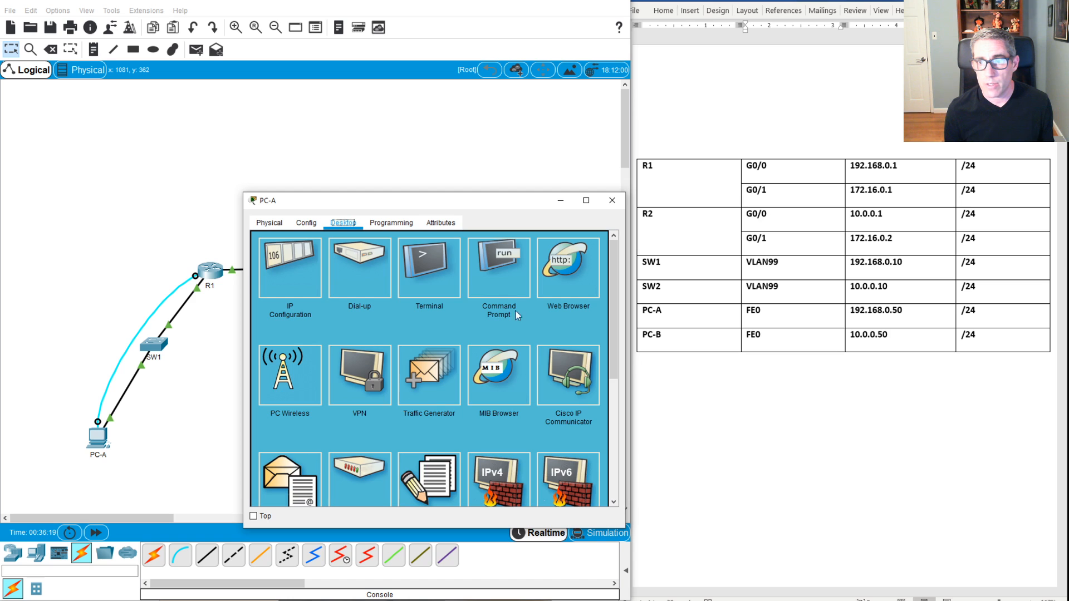
left_click(442, 279)
left_click(584, 354)
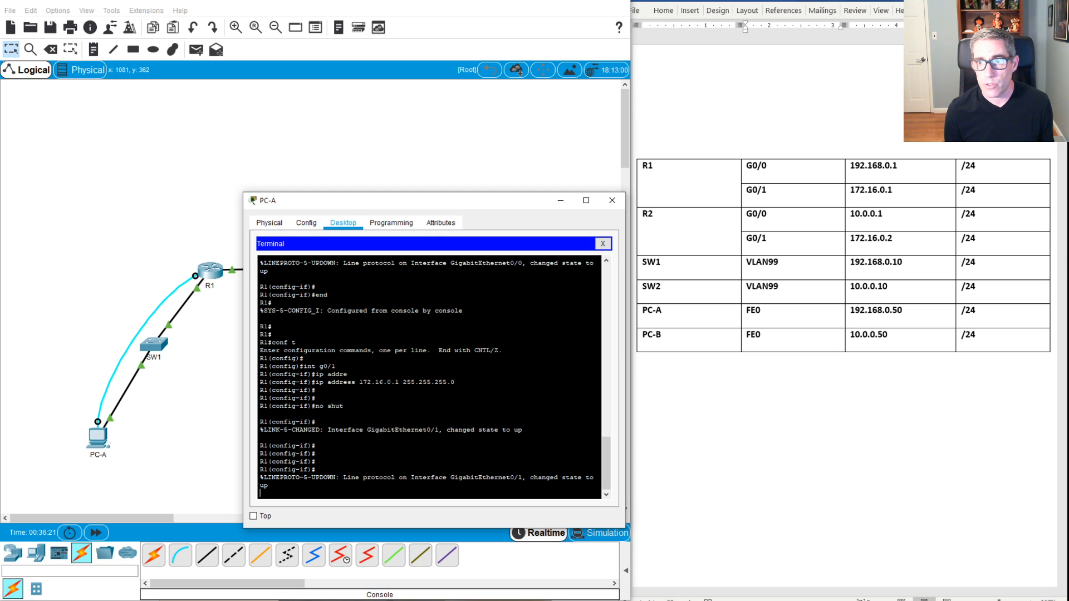
key("Return")
key("Return")
key("Return")
key("Return")
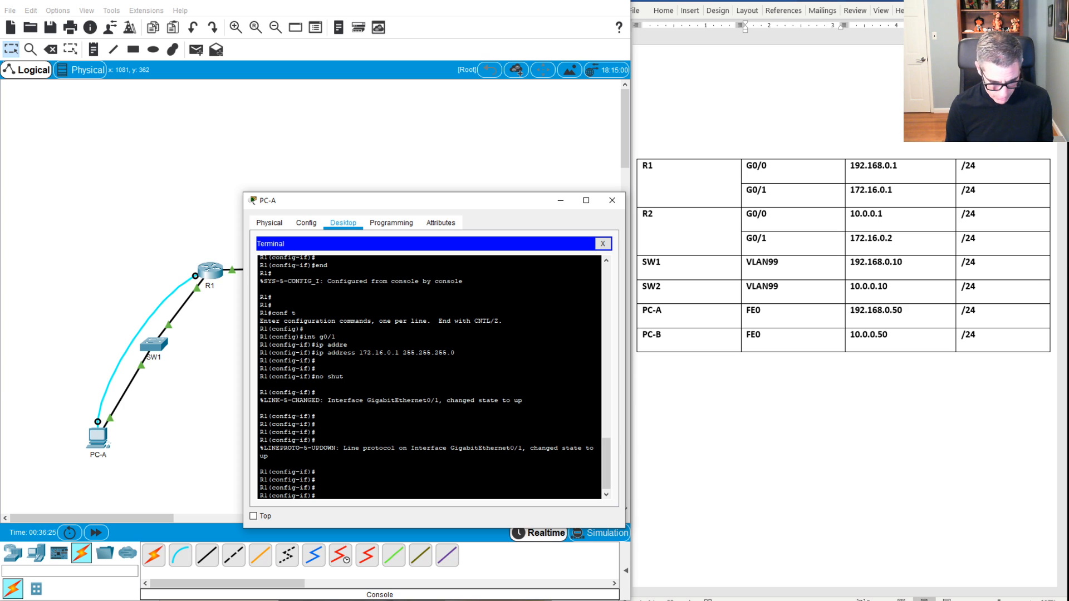
Step: On R1, leave interface mode and add a static route to 10.0.0.0 255.255.255.0 via g0/1
type("exit")
key("Return")
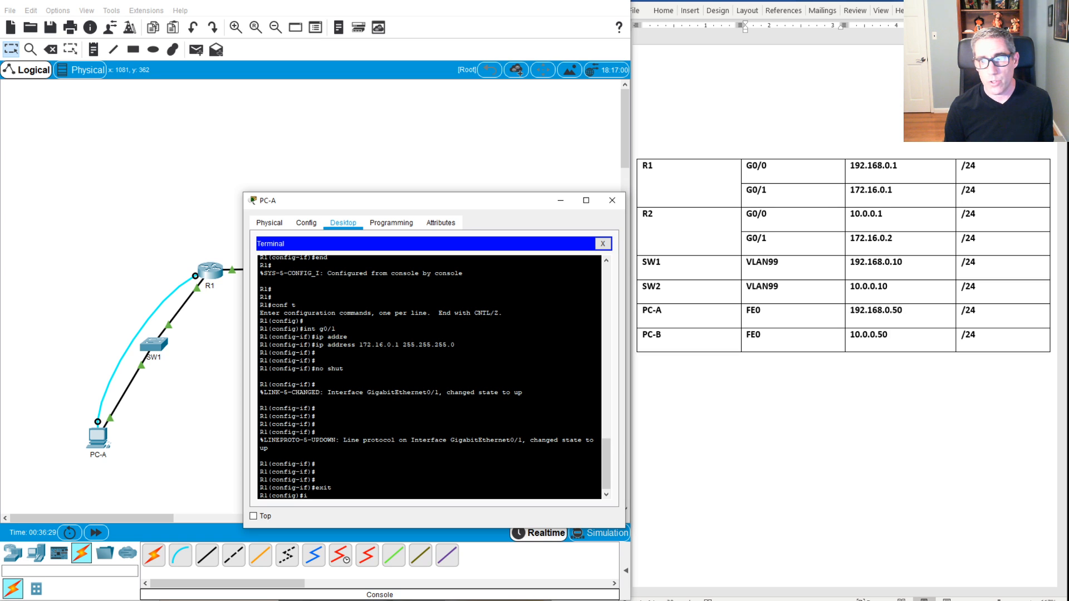
type("ip route")
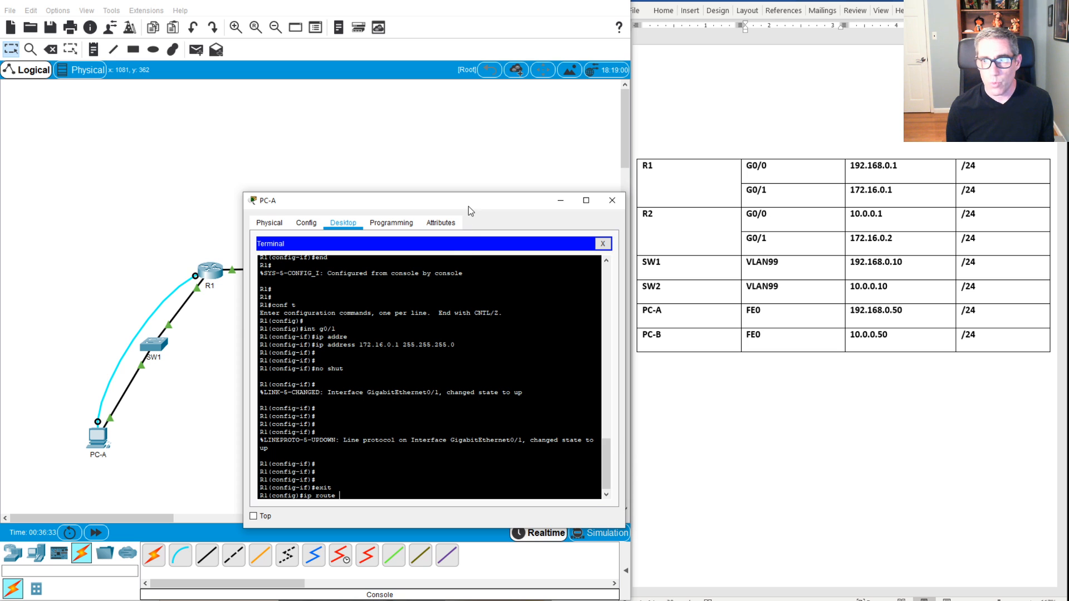
left_click_drag(469, 206, 647, 276)
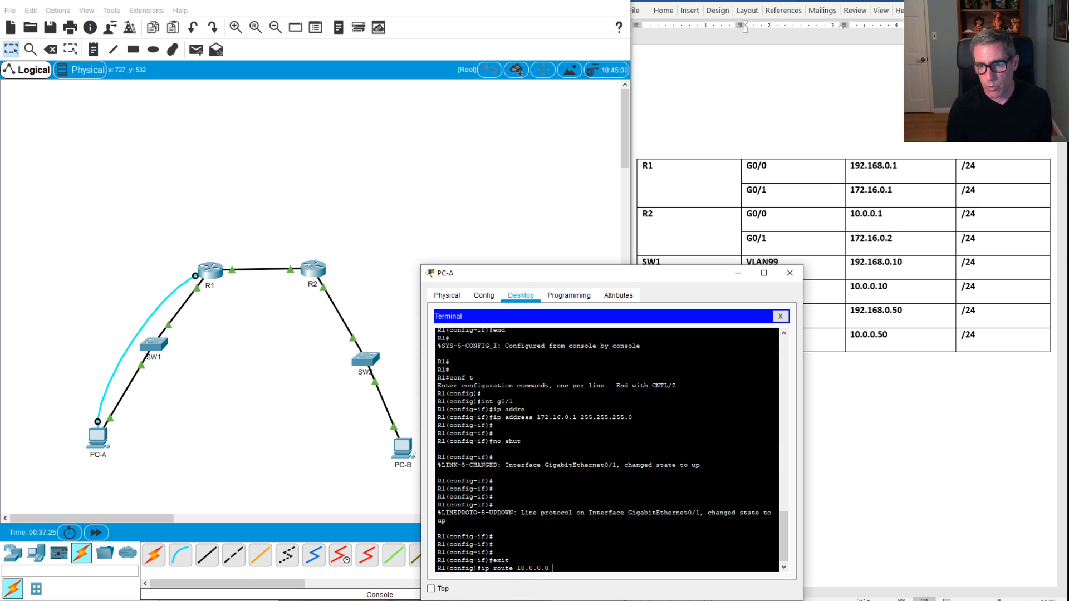
type("255.255.255.0")
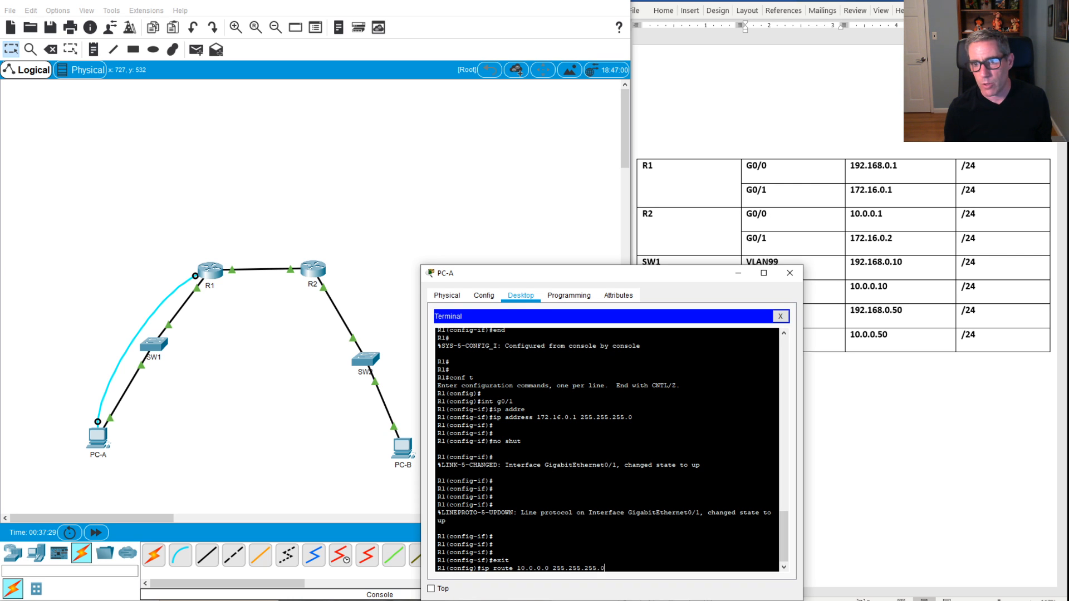
type(" g0")
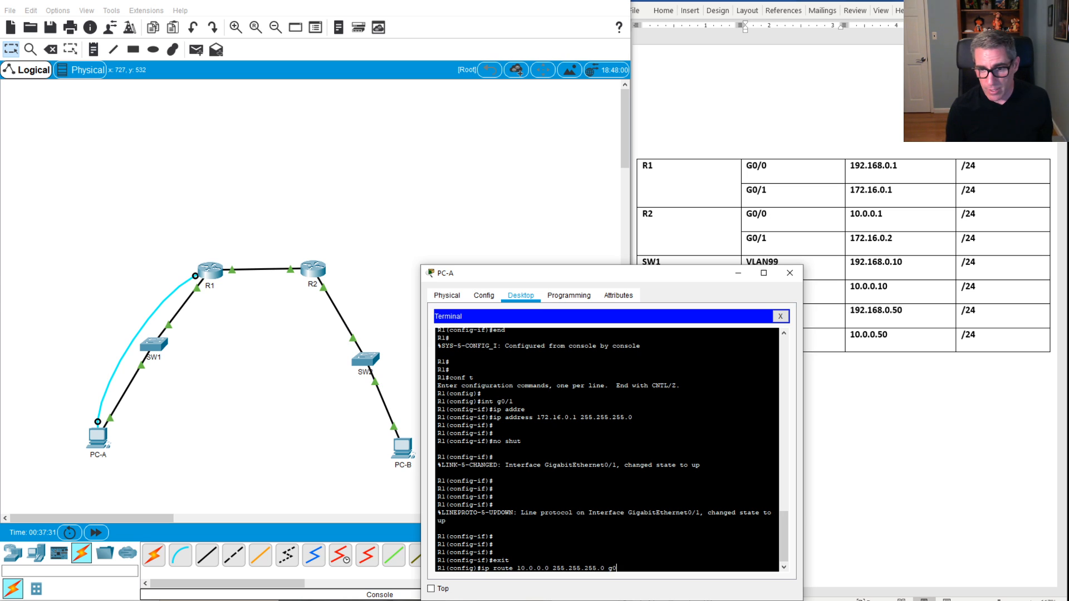
type("/1")
key("Return")
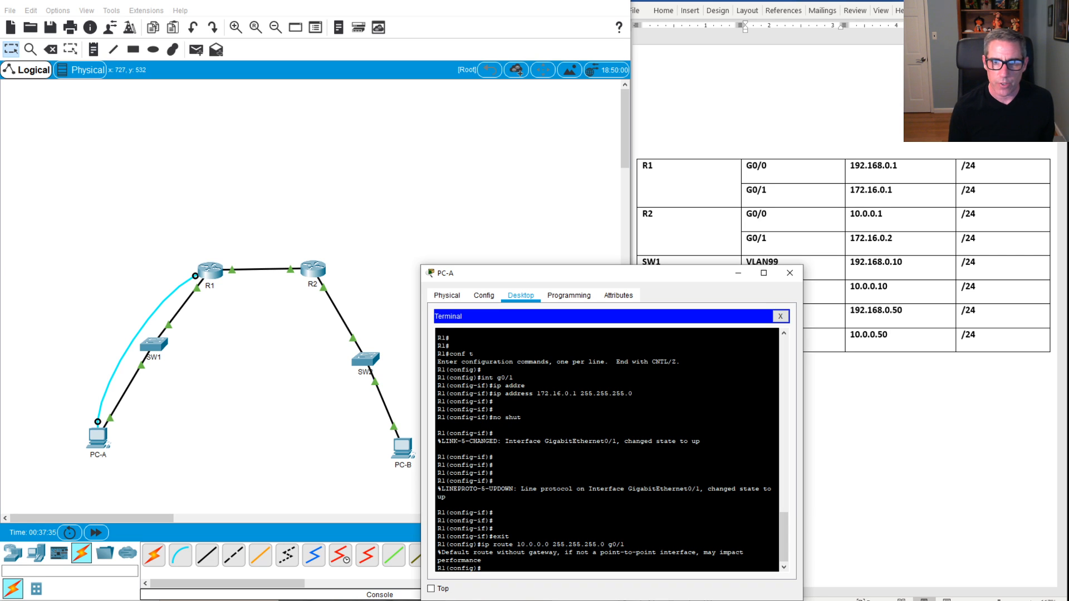
left_click(406, 451)
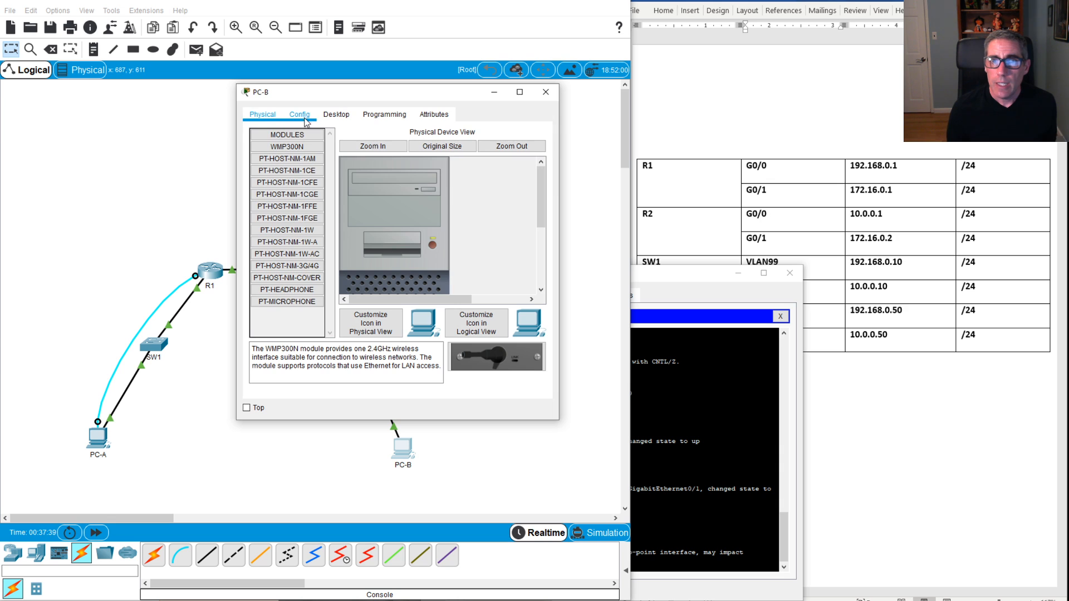
Step: Give PC-B IP address 10.0.0.50 with subnet mask 255.255.255.0
left_click(307, 118)
left_click(337, 114)
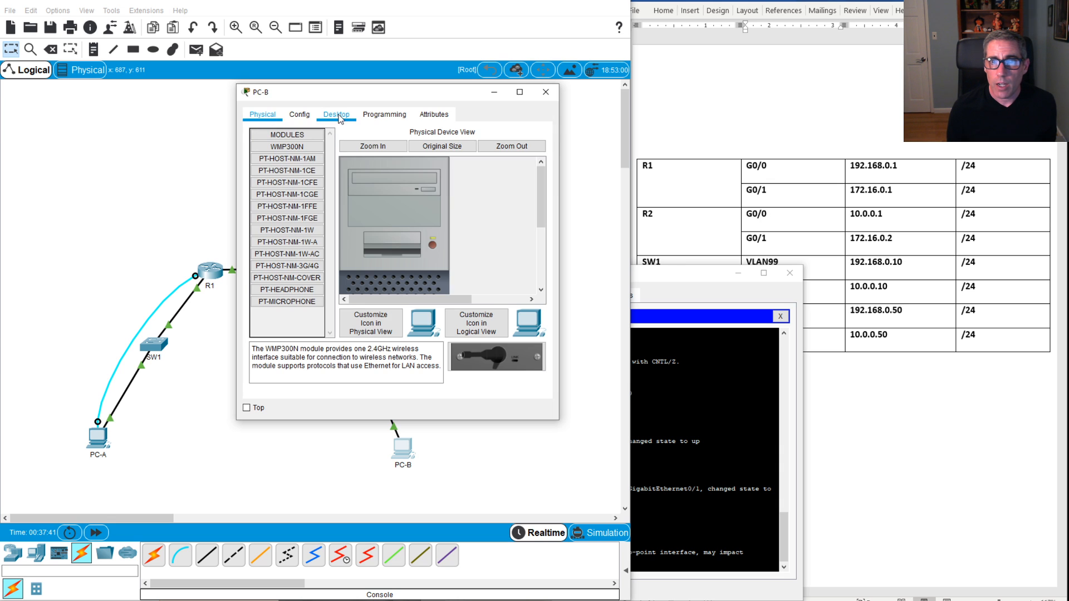
left_click(267, 149)
left_click(358, 195)
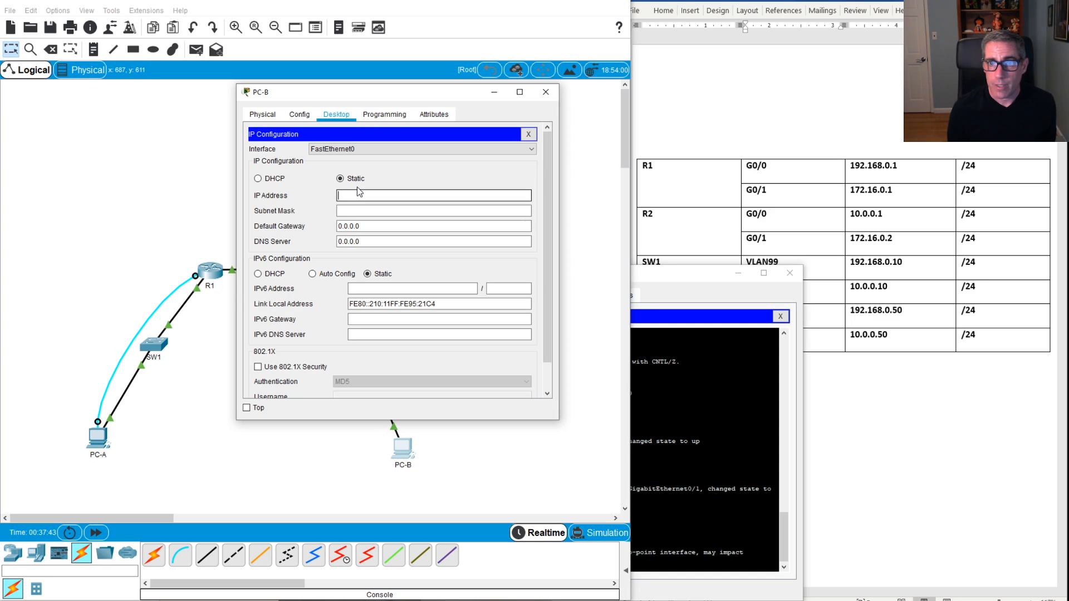
type("10.0.0.50")
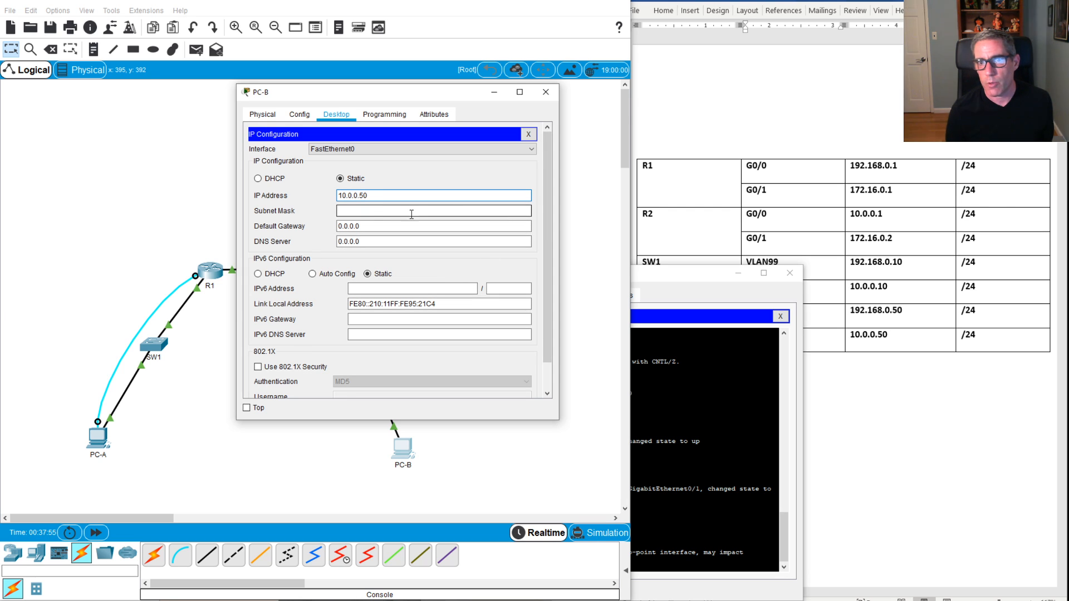
left_click(414, 212)
left_click(358, 212)
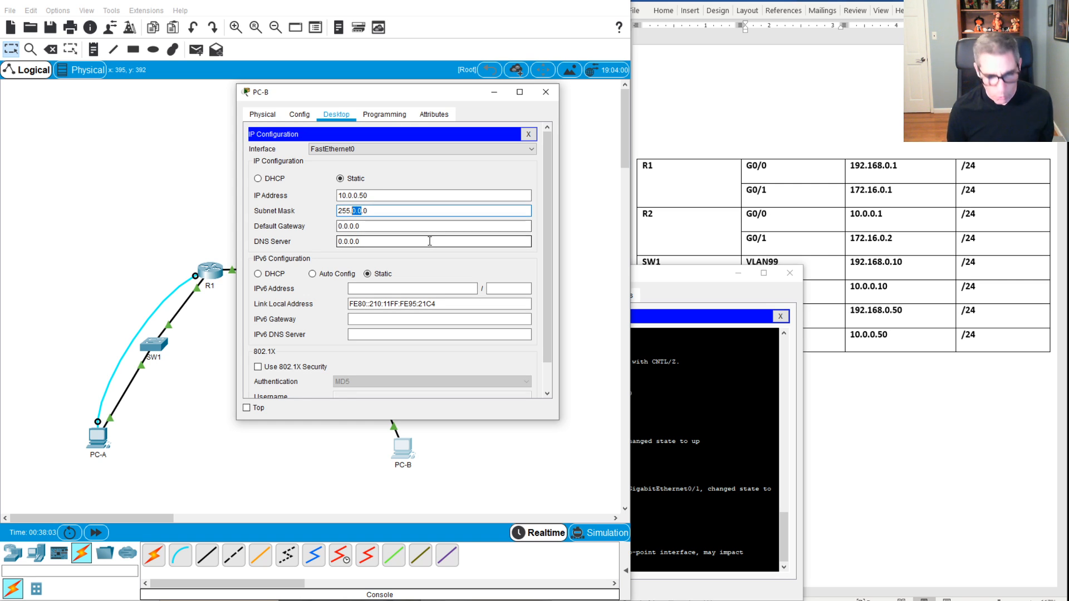
type("255")
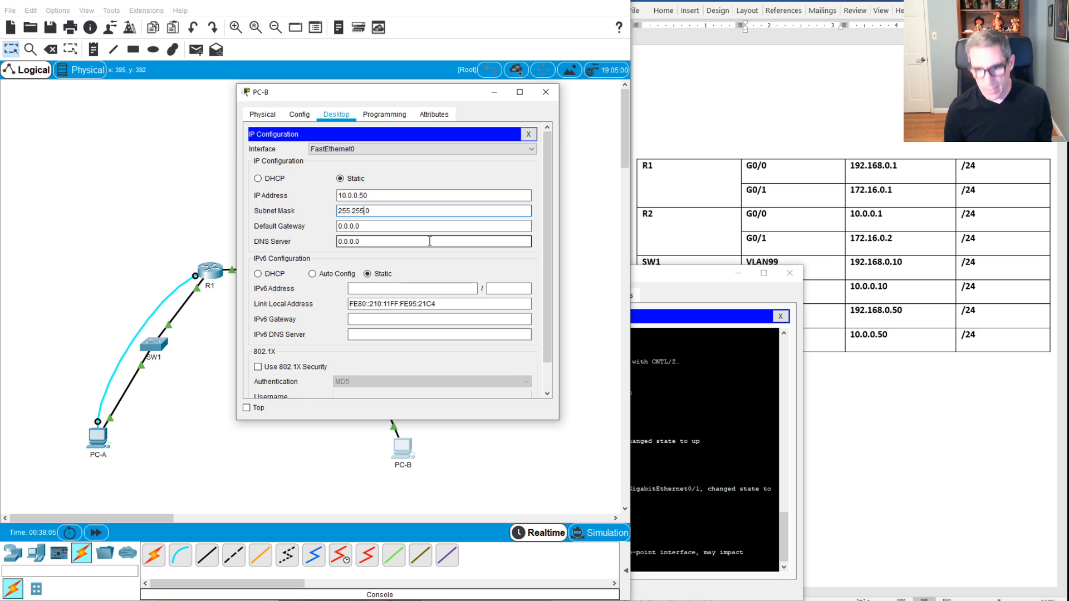
type(".255")
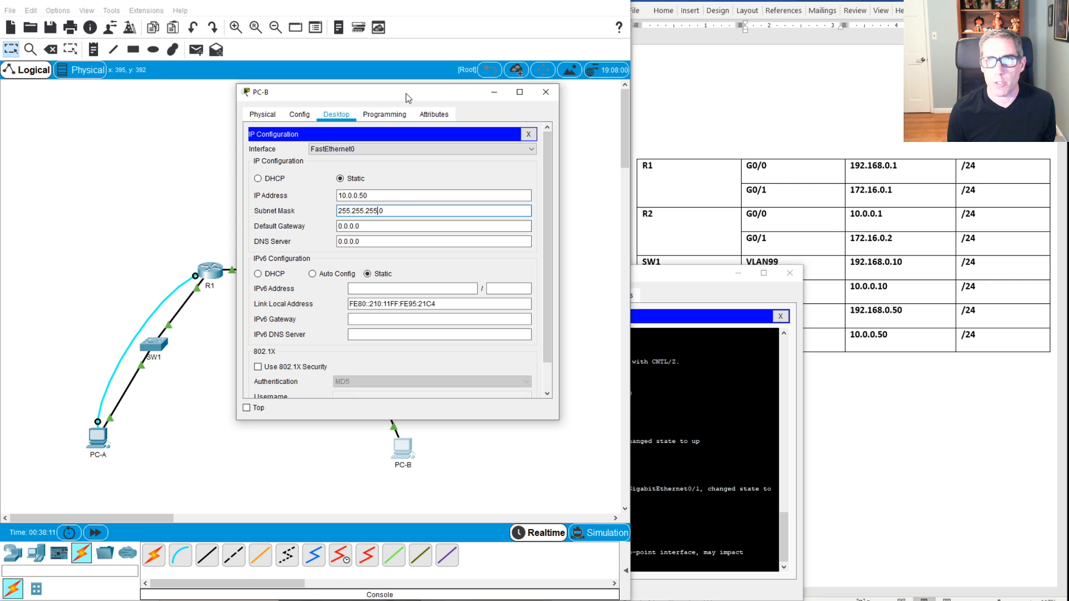
Step: Set PC-B's default gateway to 10.0.0.1 and open its Command Prompt
left_click_drag(405, 93, 583, 90)
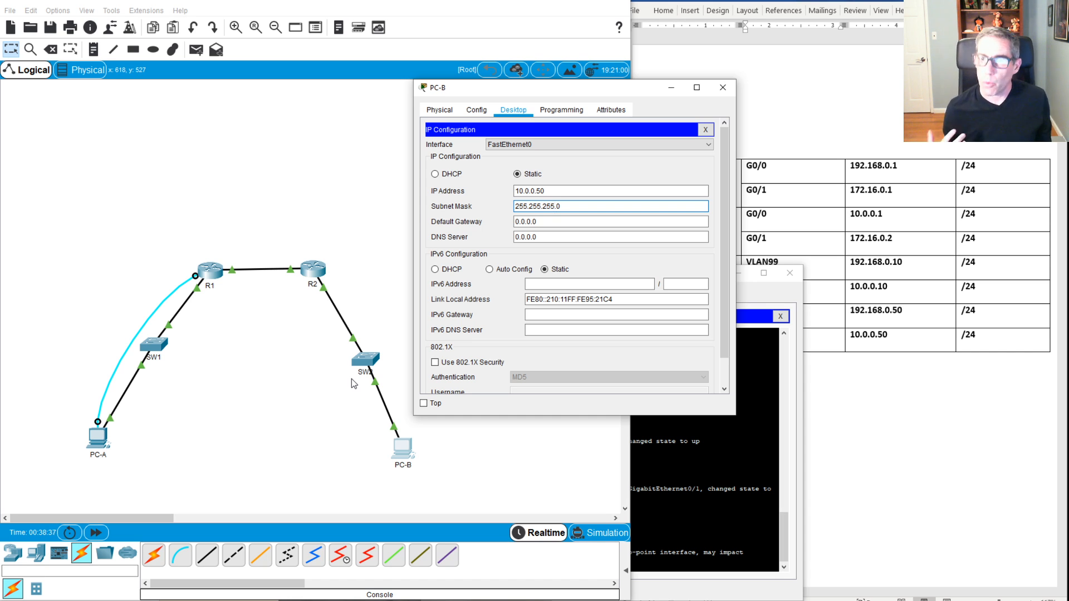
left_click(550, 222)
left_click(550, 226)
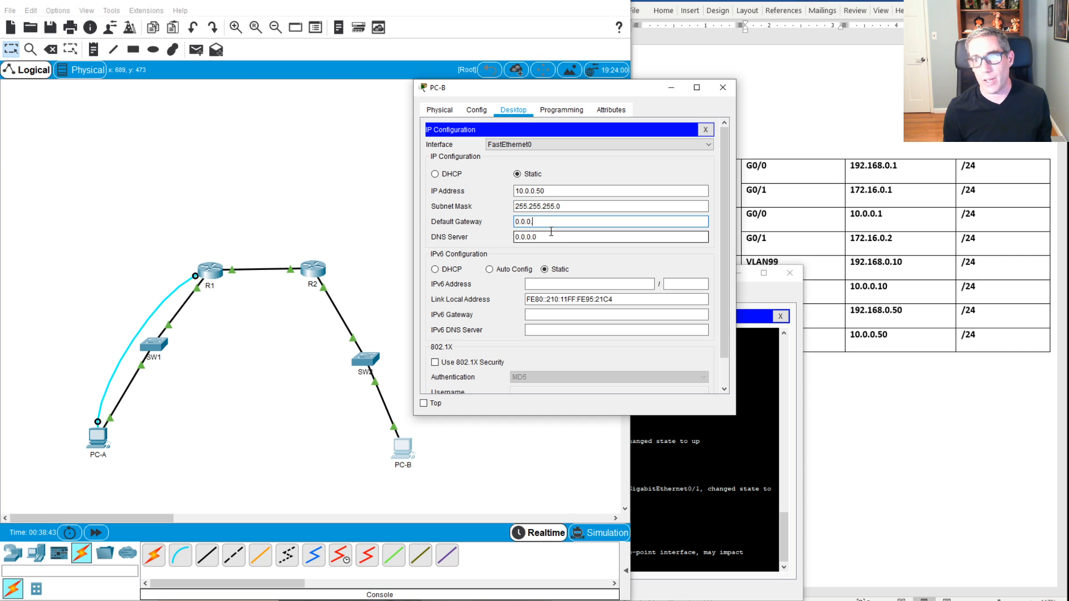
key("BackSpace")
key("BackSpace")
key("BackSpace")
key("BackSpace")
key("BackSpace")
key("BackSpace")
type("1")
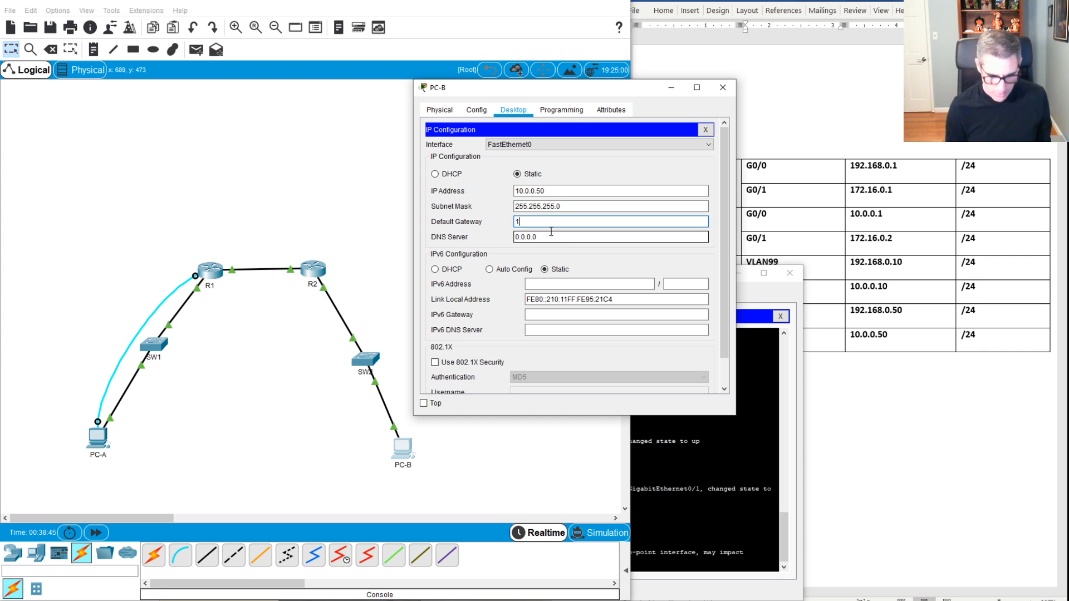
type("0.0.0.1")
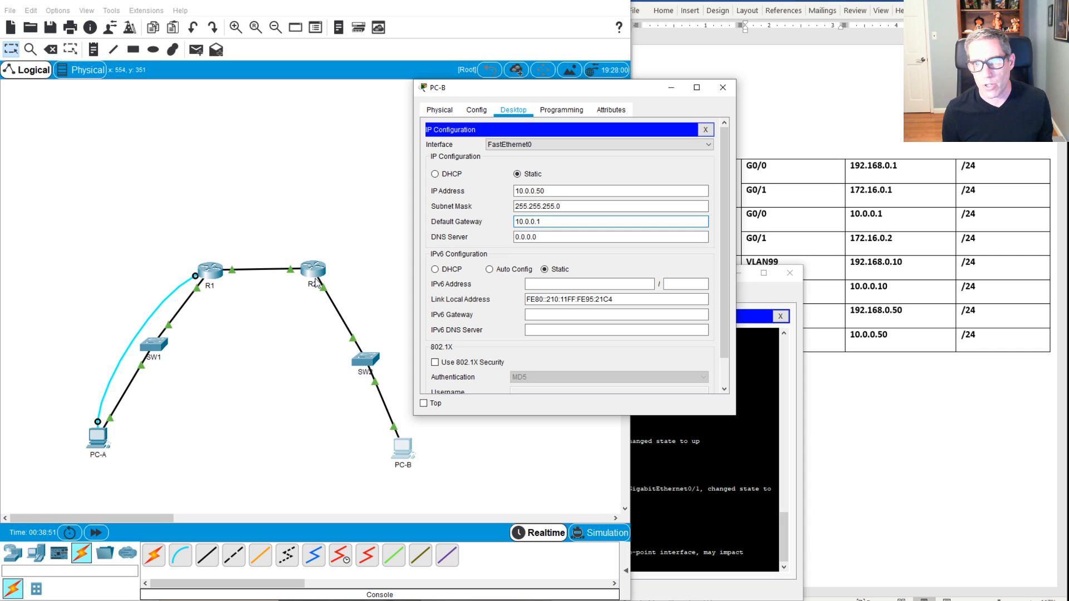
left_click(706, 130)
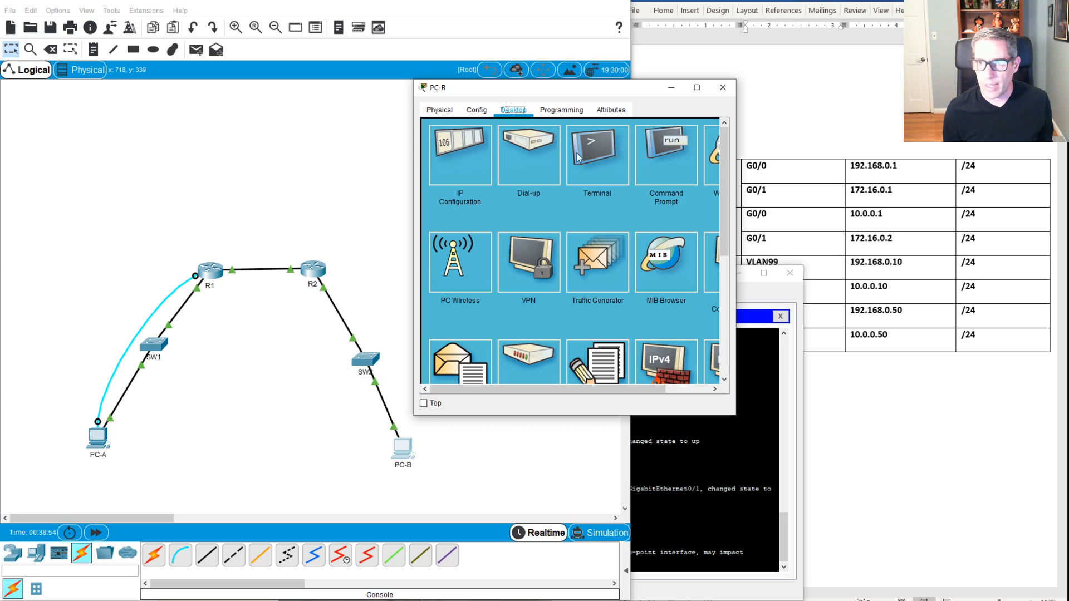
left_click(667, 157)
left_click_drag(609, 96, 619, 117)
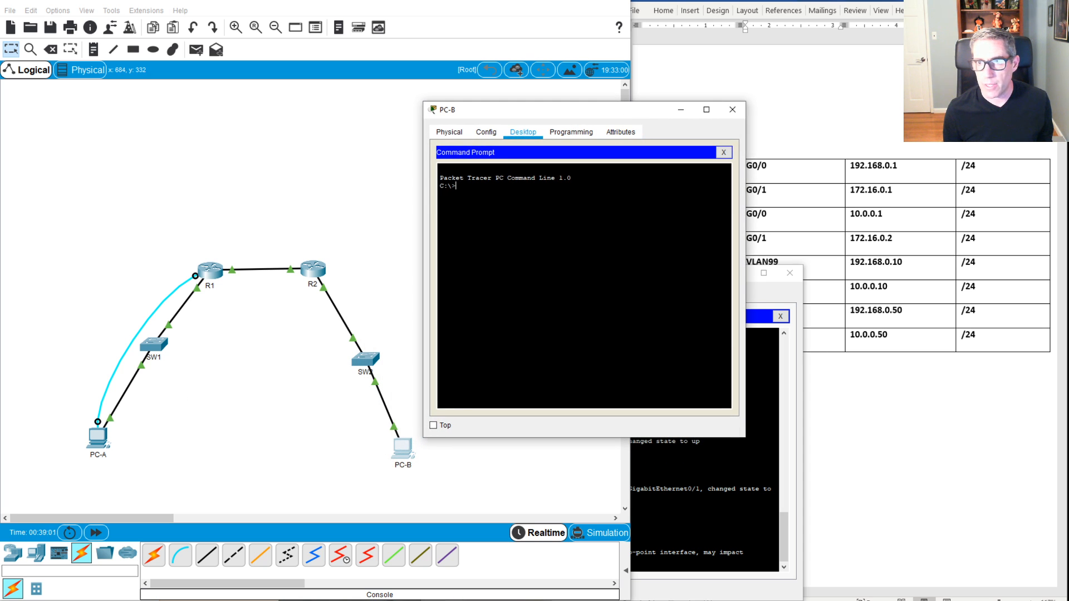
Step: Ping PC-A at 192.168.0.50 from PC-B twice, the second run returning 4/4 replies
type("ping ")
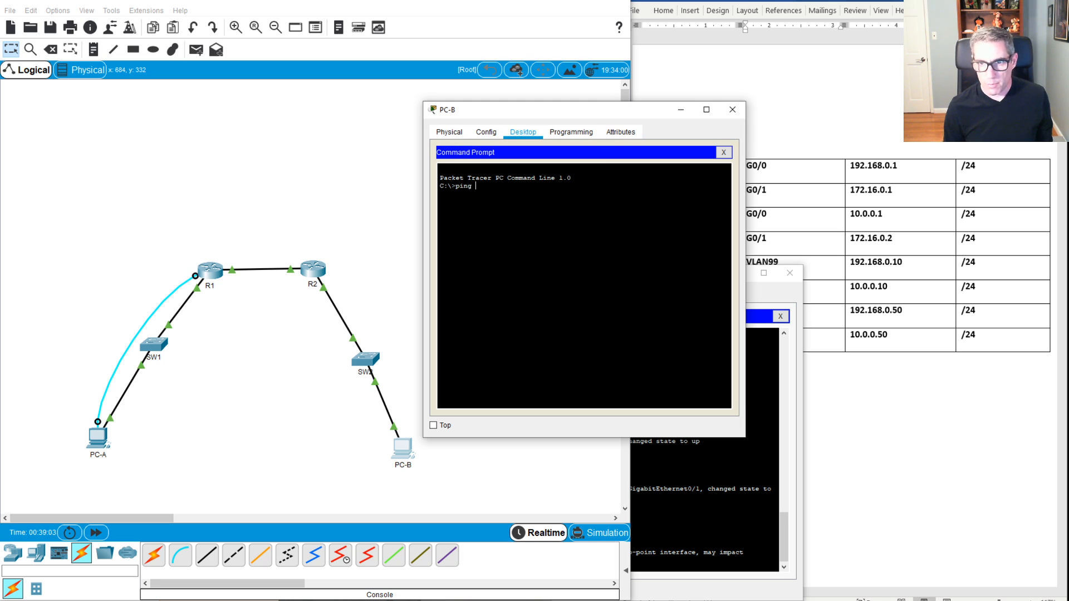
type("192")
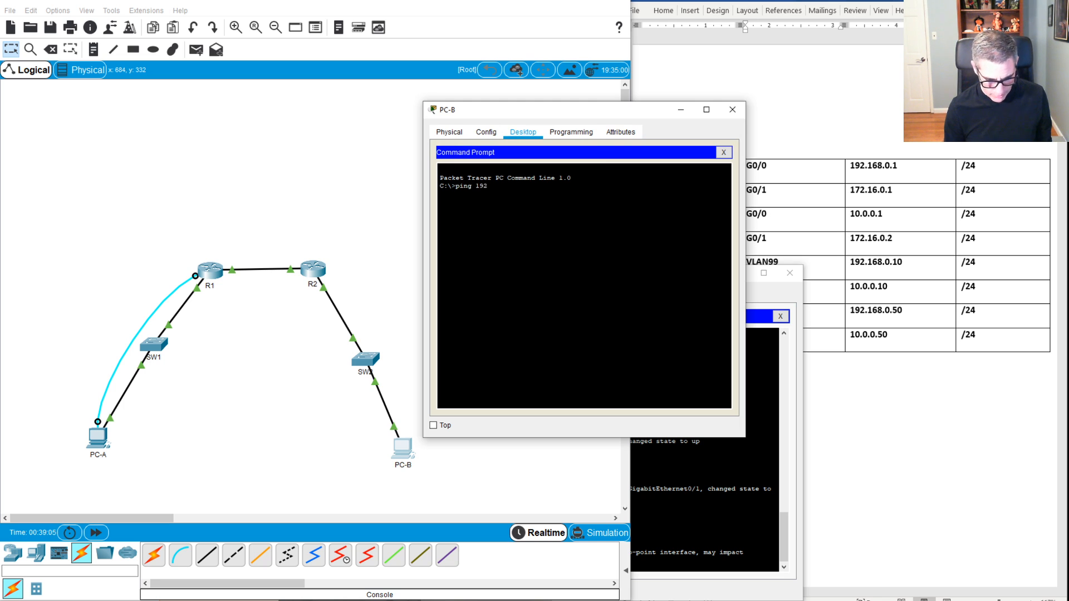
type(".168.")
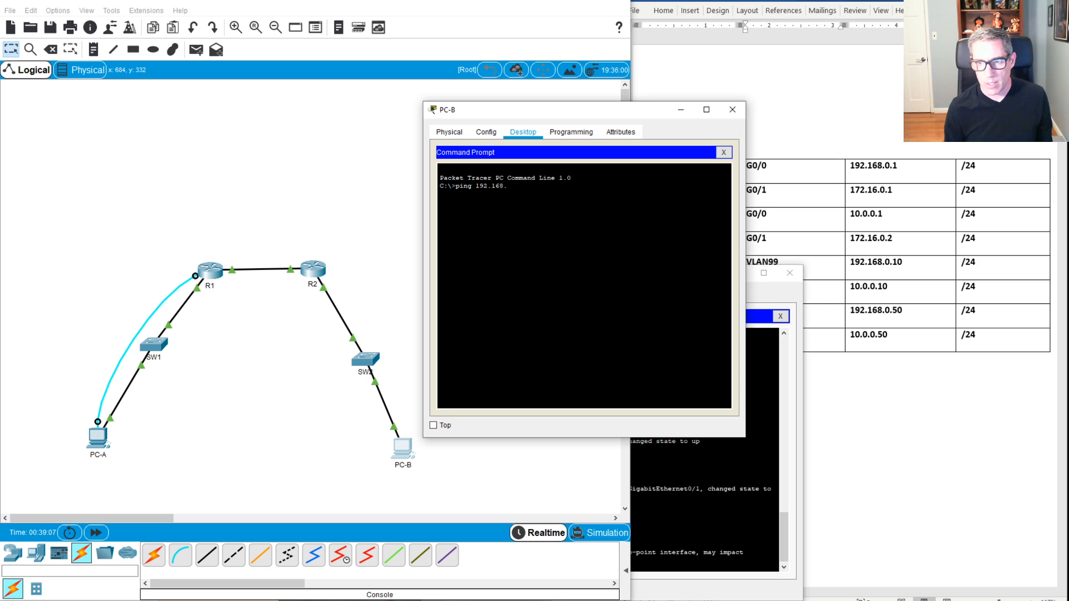
type("0.50")
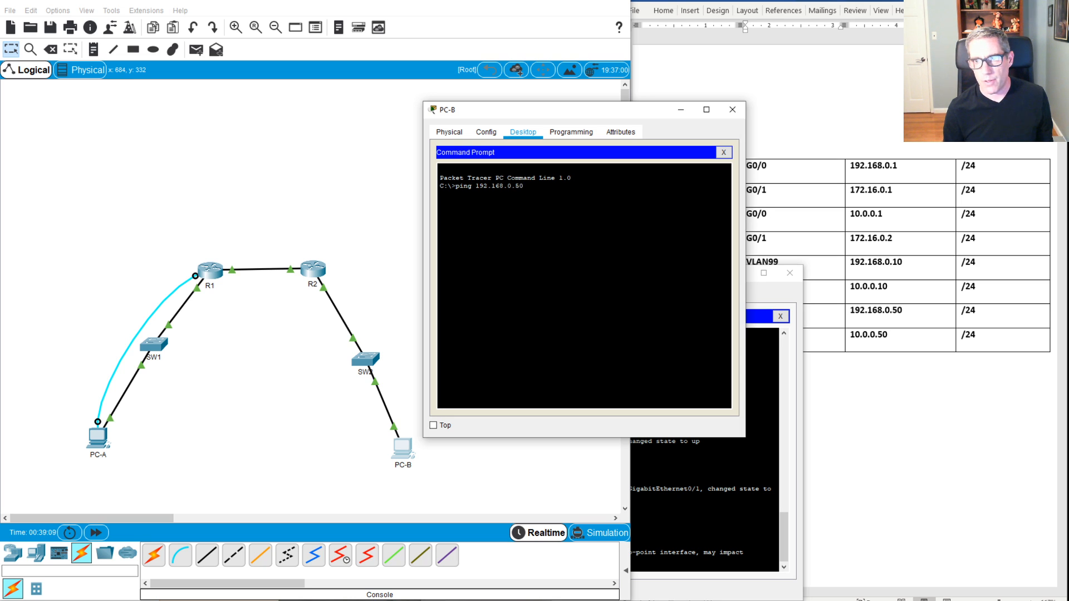
key("Return")
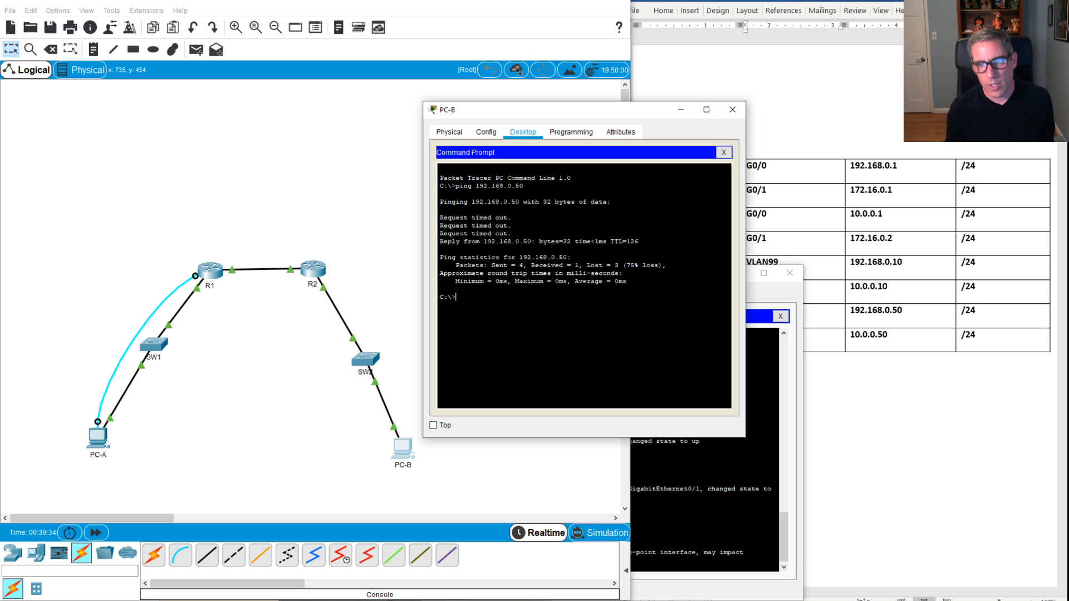
key("Up")
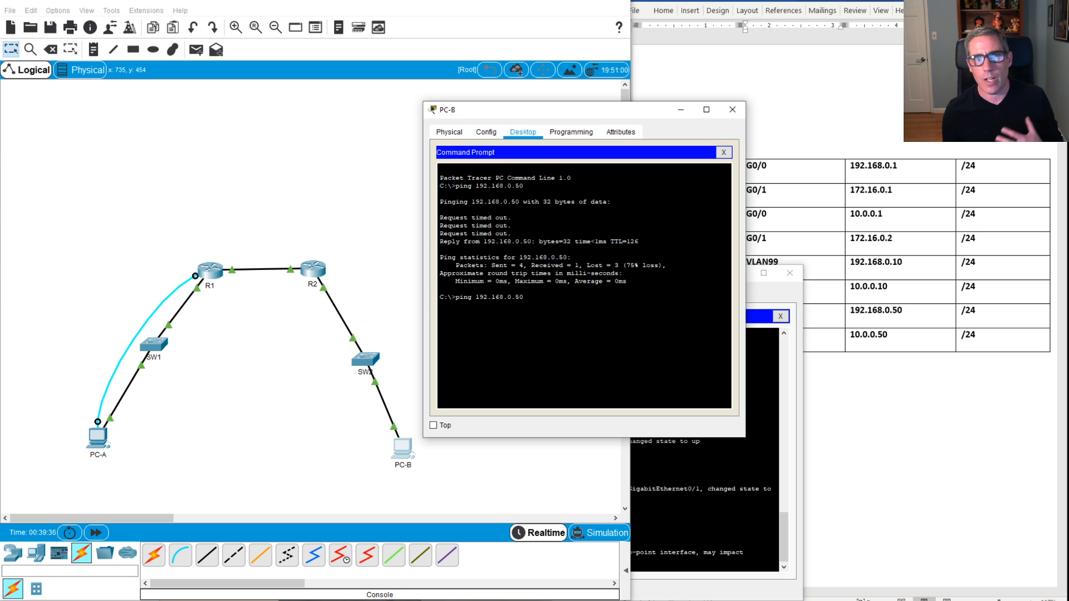
key("Return")
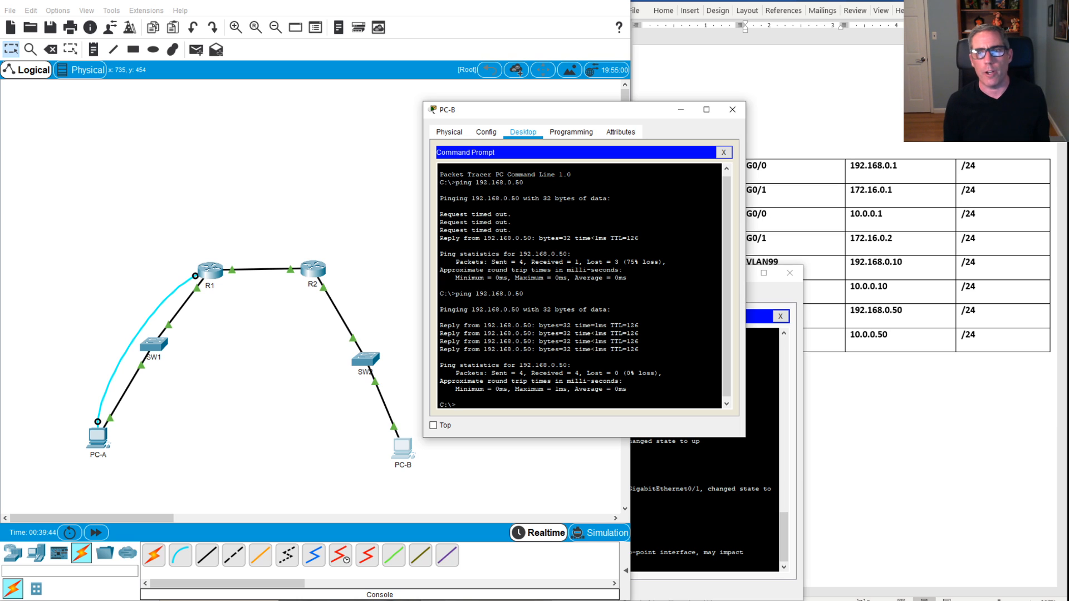
Step: From PC-A's Command Prompt, ping PC-B at 10.0.0.50, getting 4/4 replies with 0% loss
left_click(97, 439)
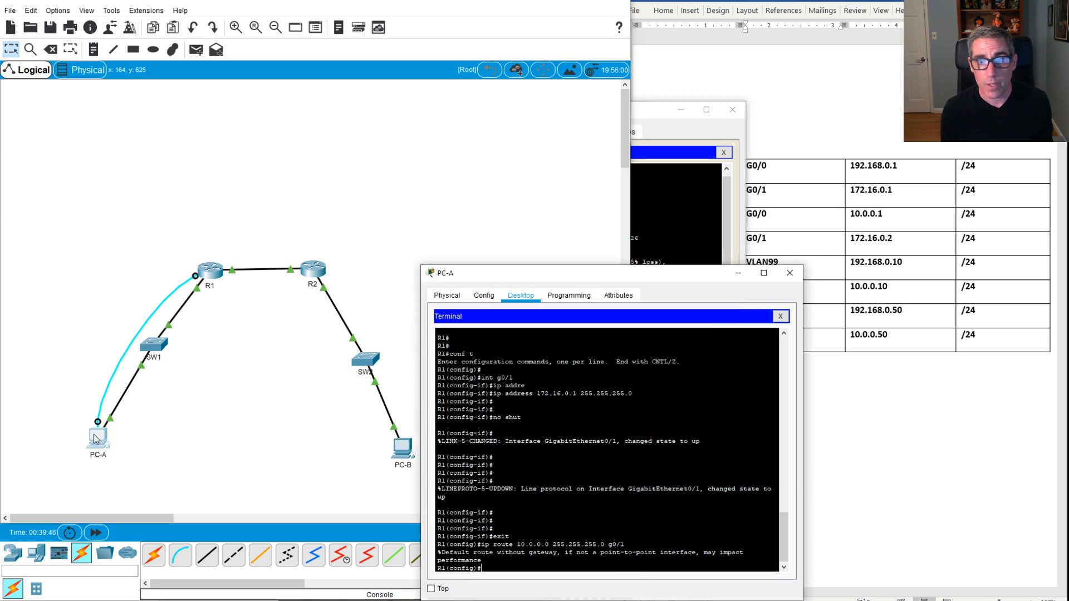
left_click_drag(582, 271, 515, 161)
left_click(713, 206)
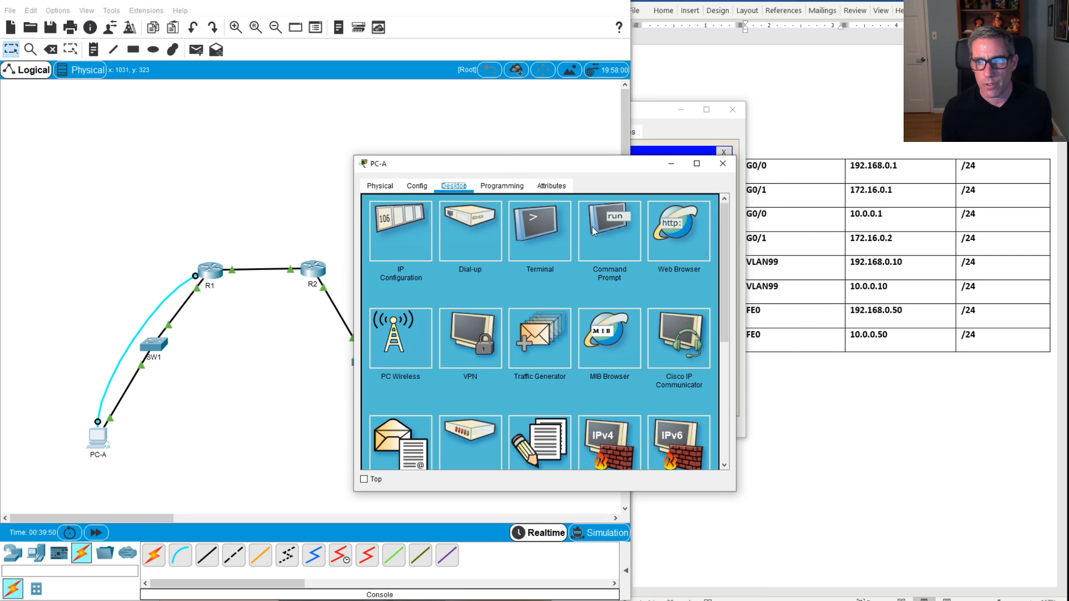
left_click(616, 233)
type("pi")
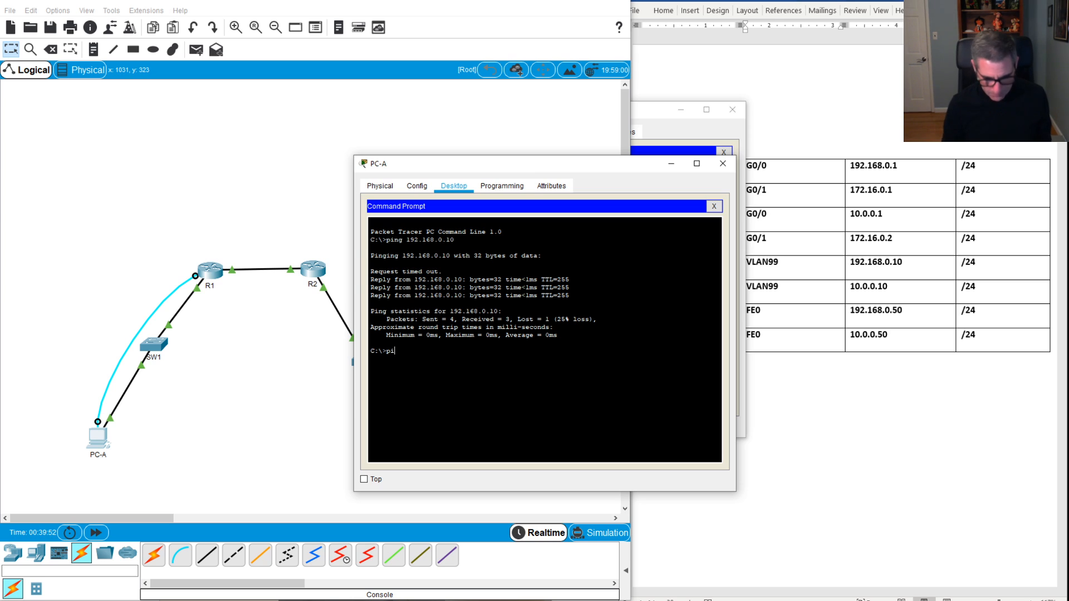
type("ng 10.")
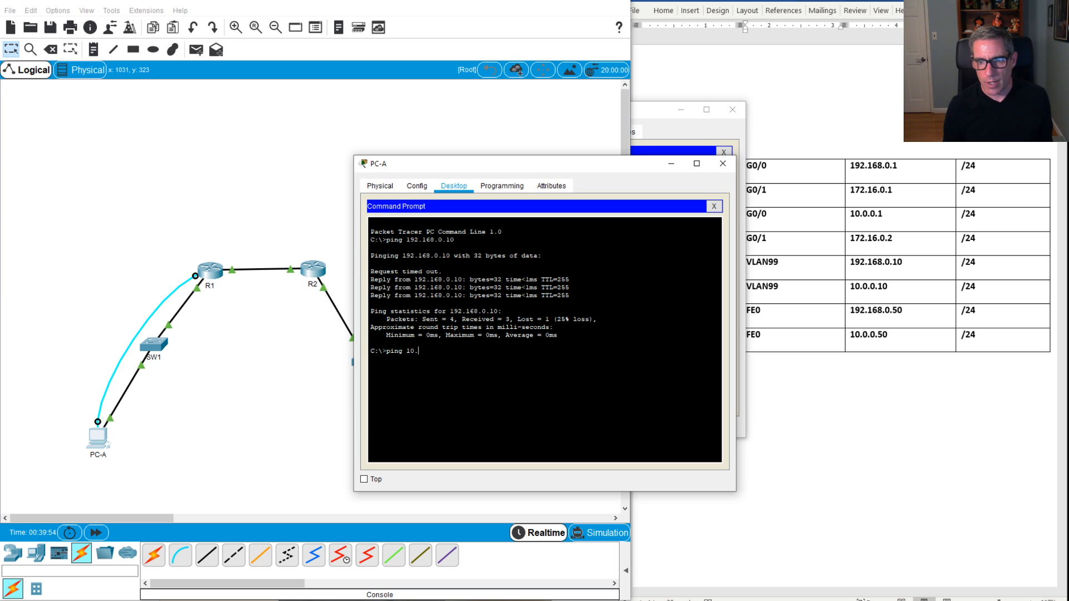
type("0.0.5")
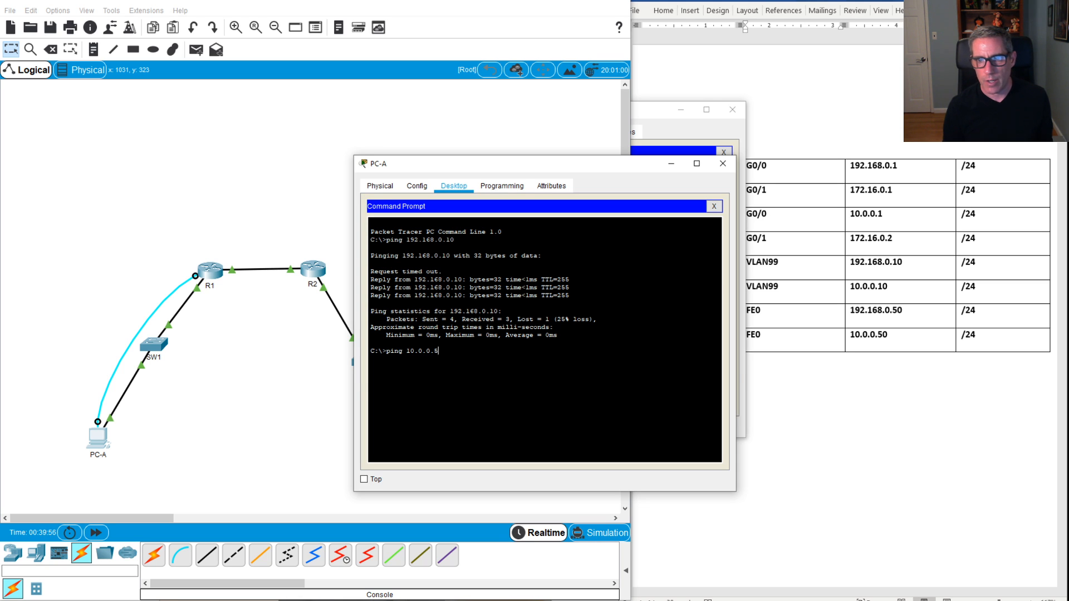
type("0")
key("Return")
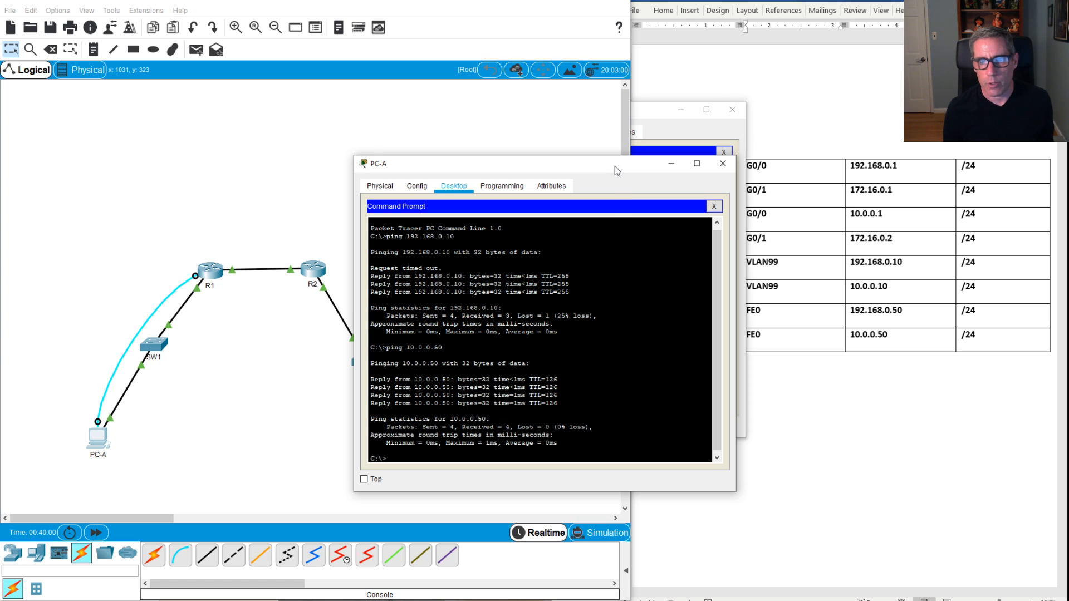
left_click(670, 163)
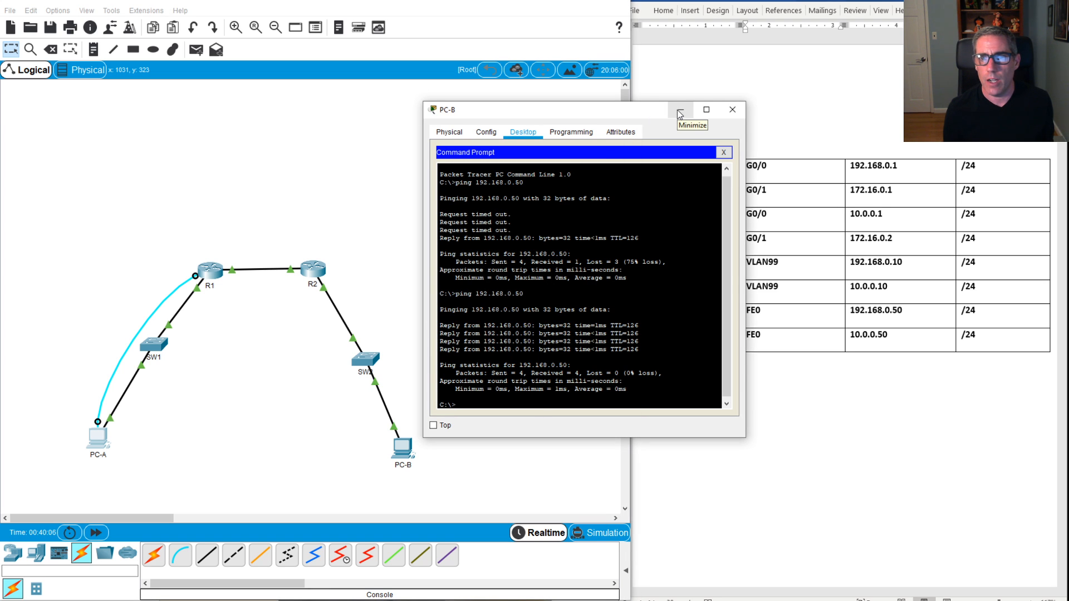
Step: Reconnect PC-A's console cable to SW1's Console port and bring PC-A's window back up
left_click(366, 360)
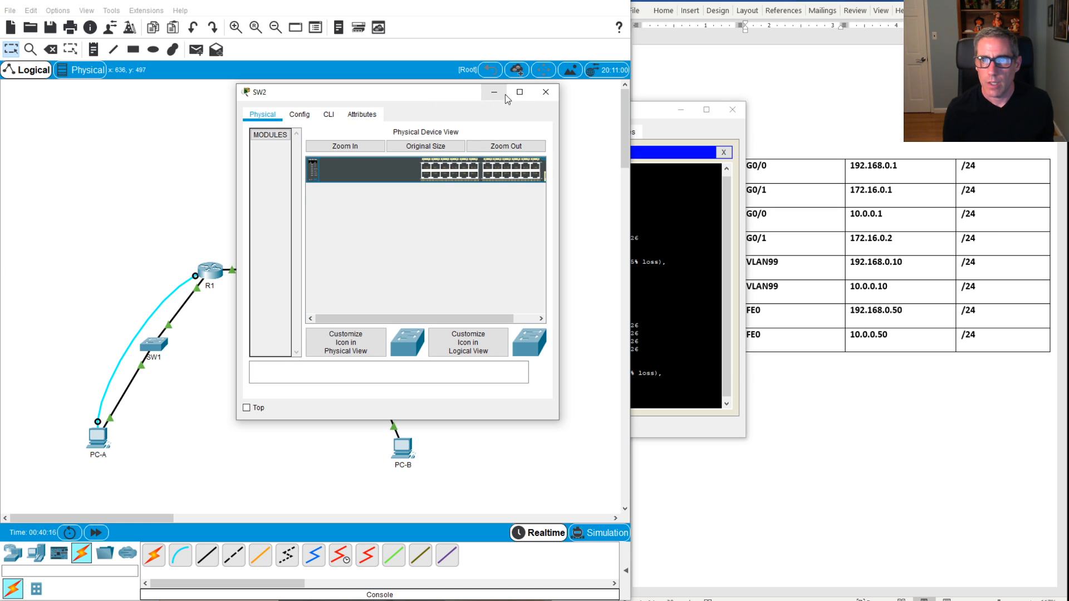
left_click(545, 93)
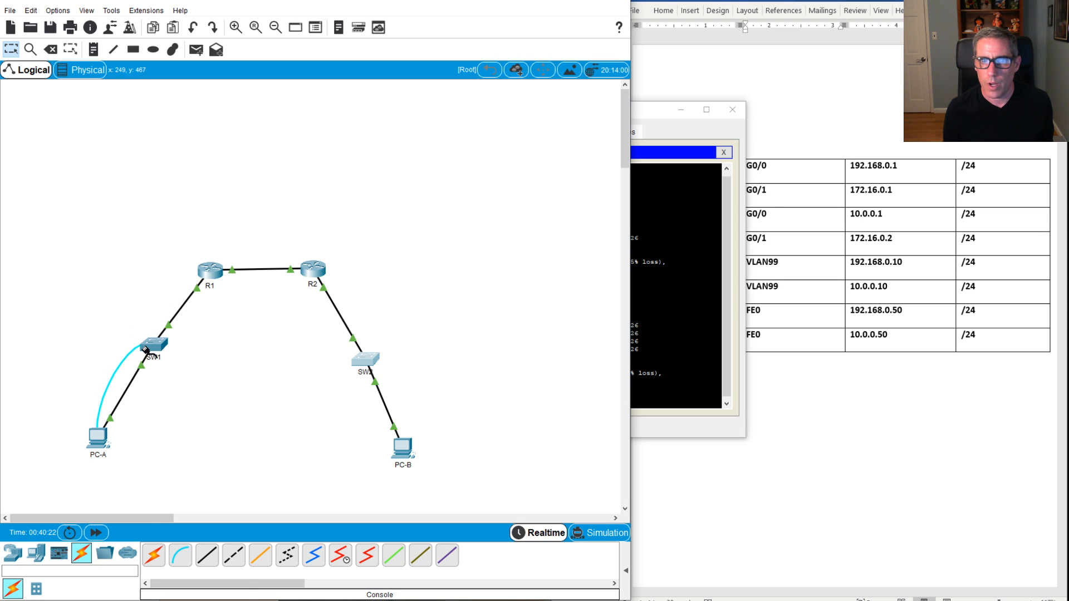
left_click(149, 343)
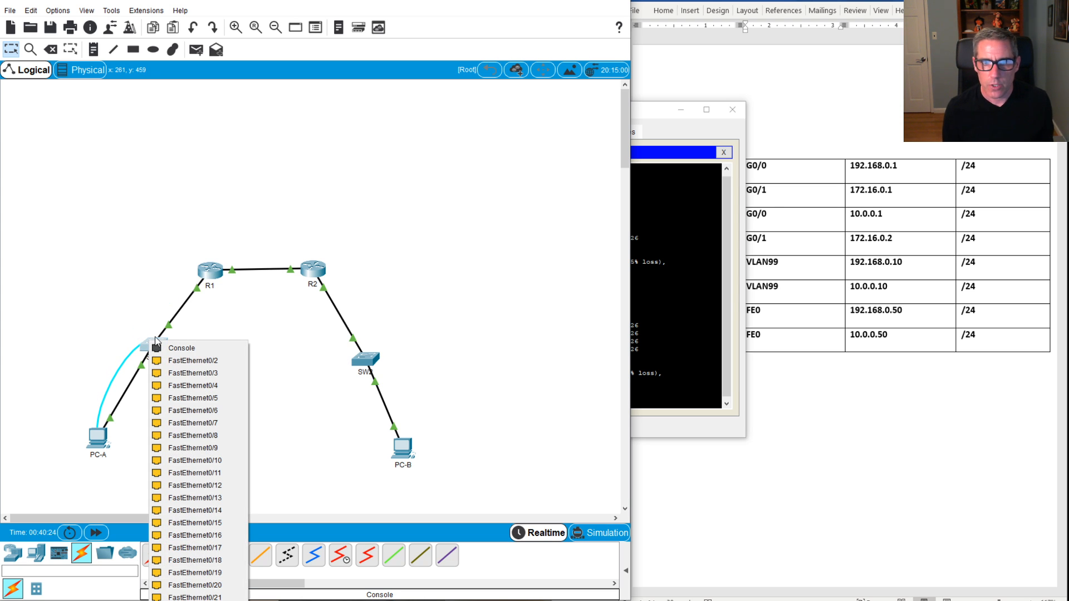
left_click(161, 348)
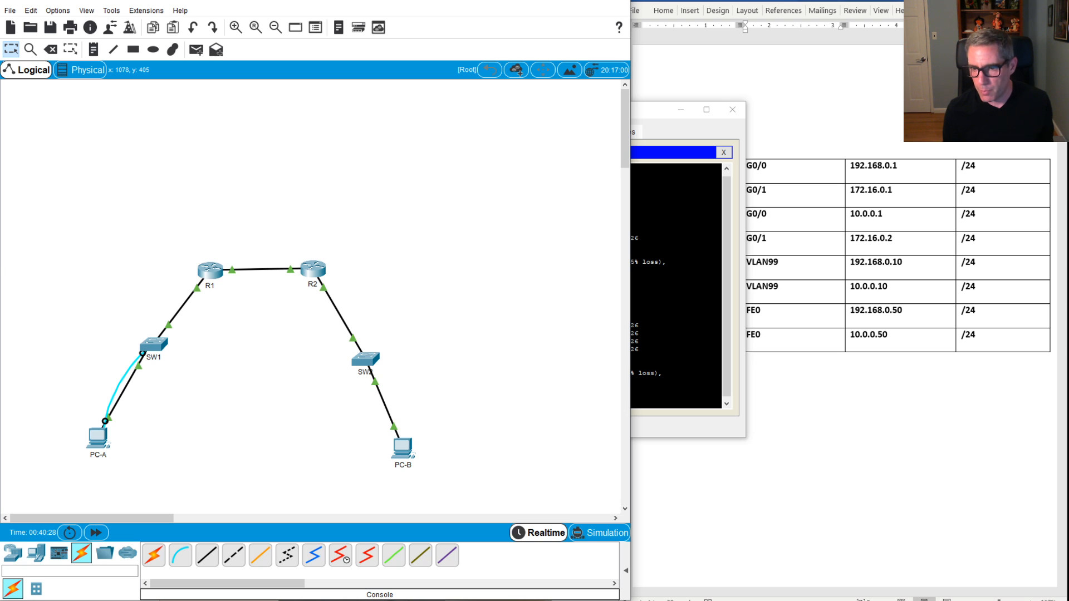
left_click(98, 438)
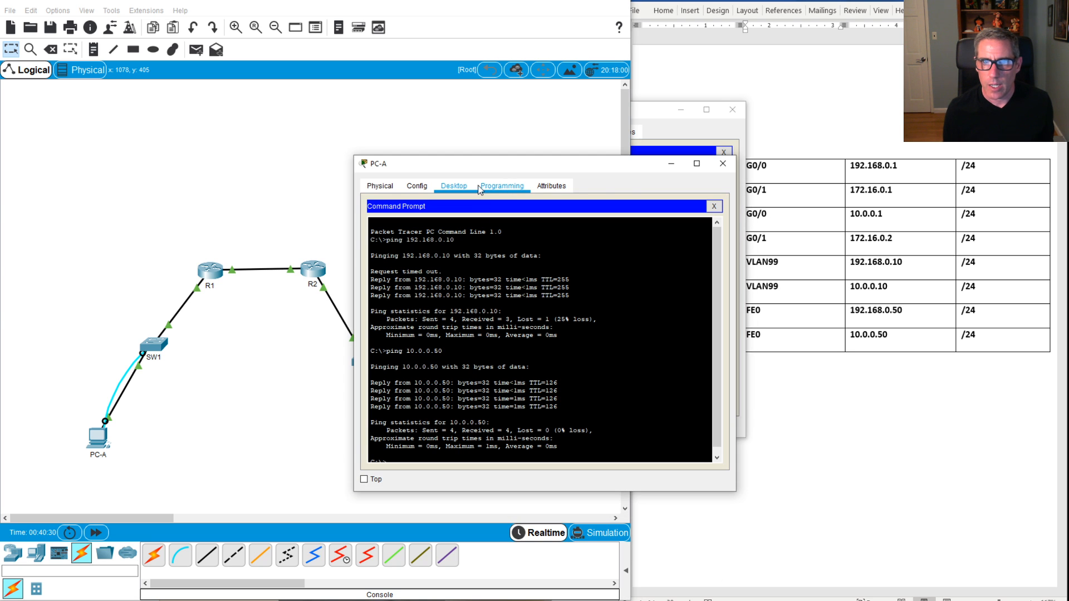
Step: Open a terminal from PC-A to SW1, enter privileged mode with the enable password, and run conf t
left_click(714, 206)
left_click(533, 229)
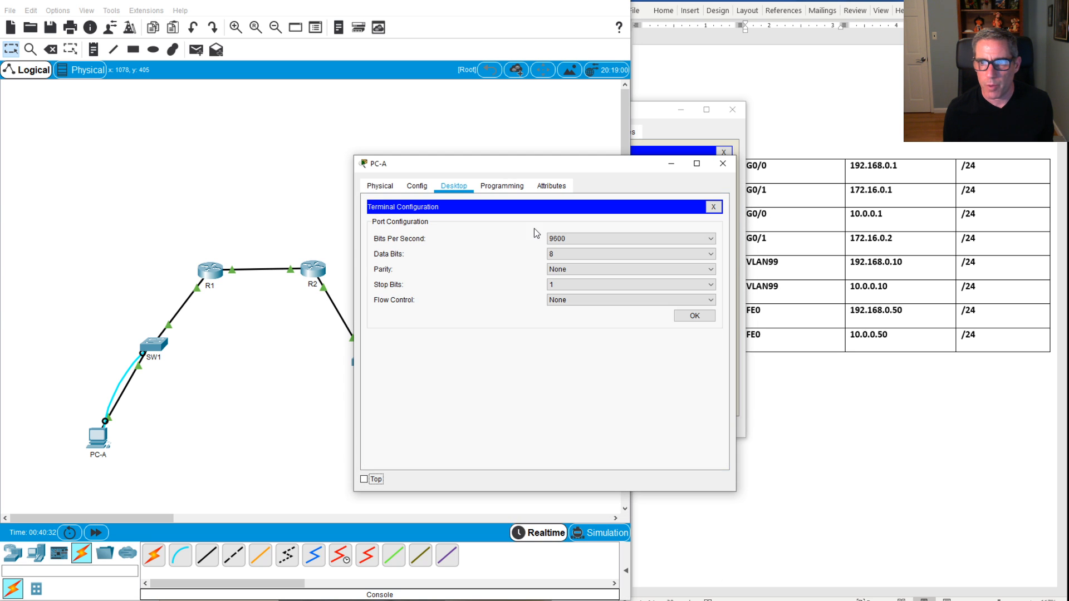
left_click(692, 316)
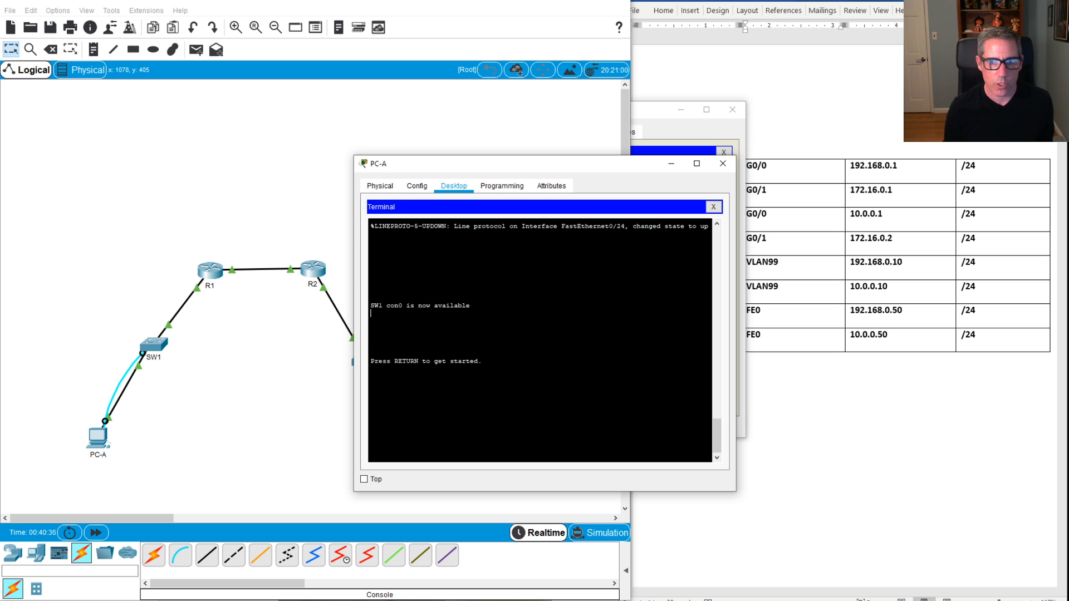
key("Return")
key("Return")
key("Return")
key("Return")
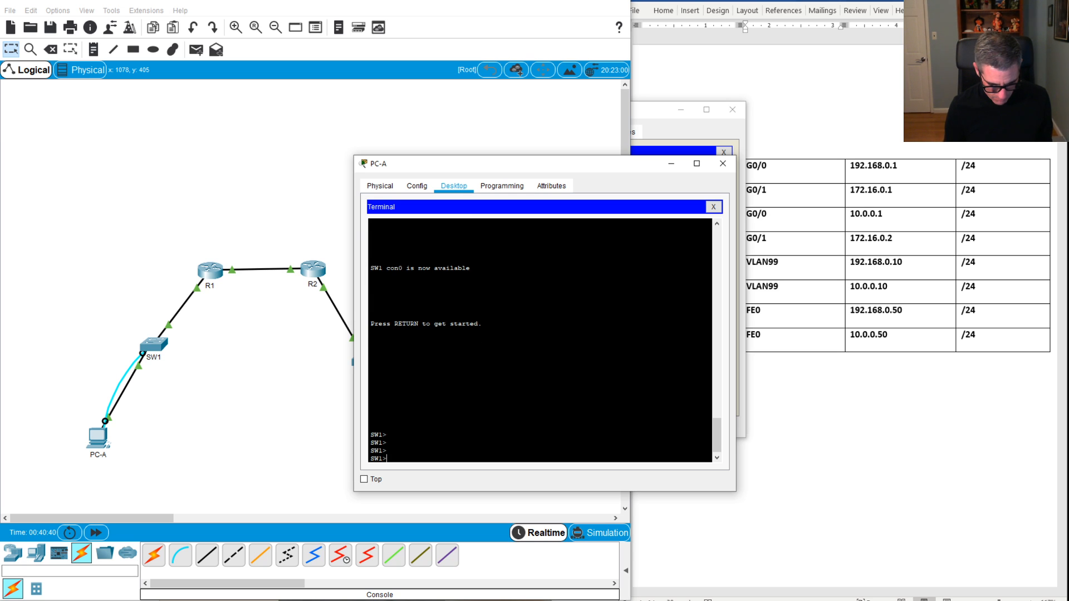
type("en")
key("Return")
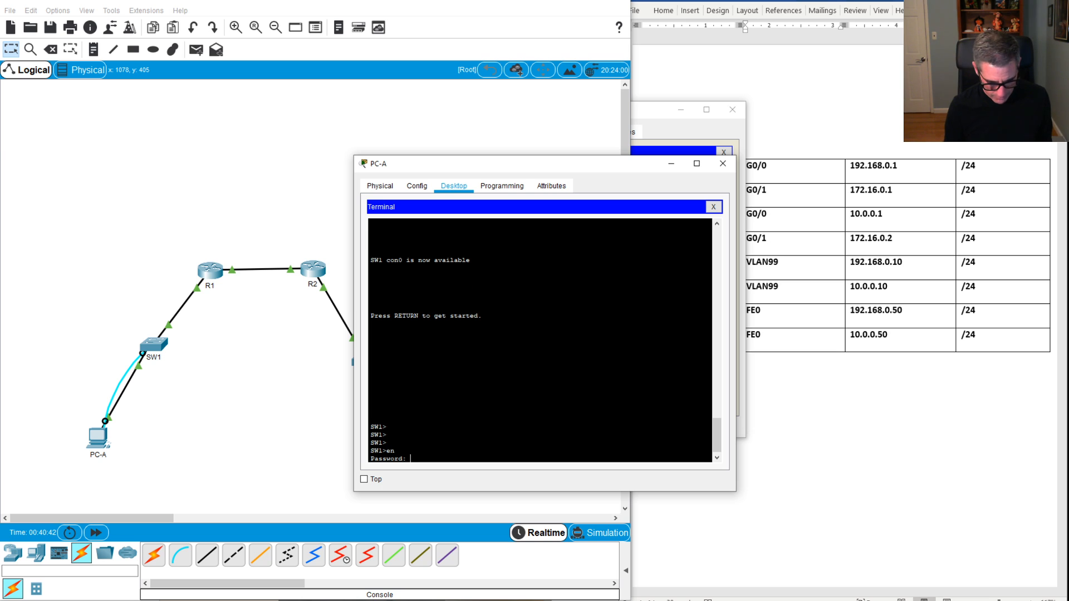
key("Return")
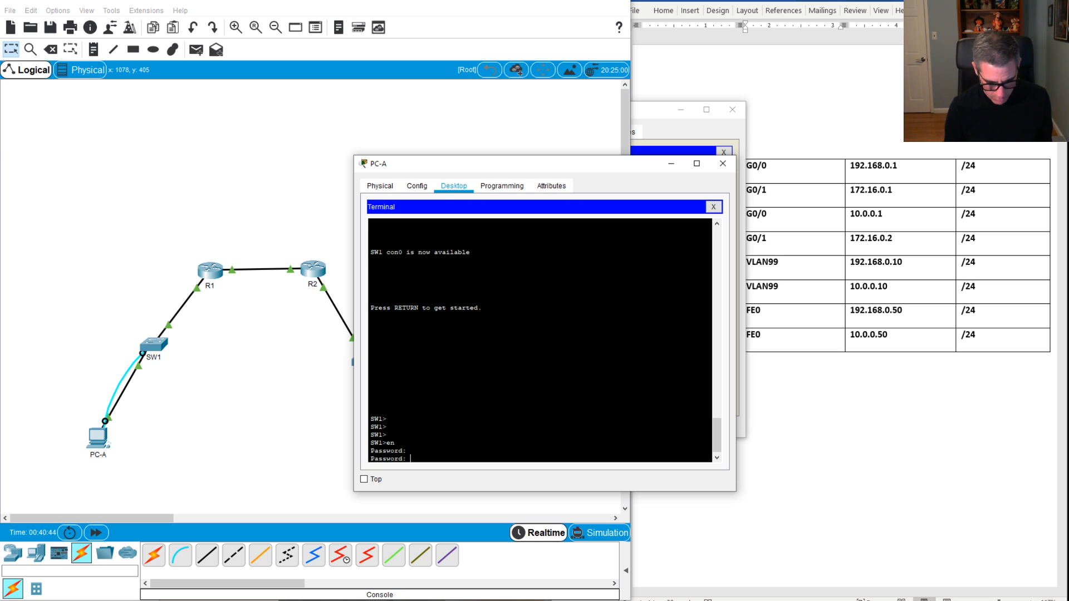
key("Return")
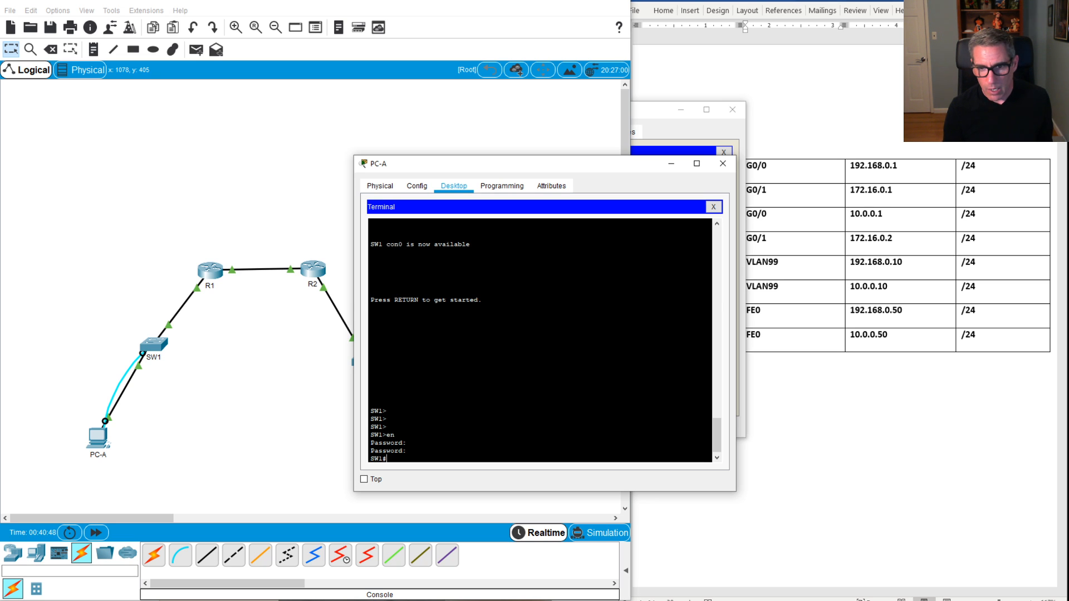
type("conf")
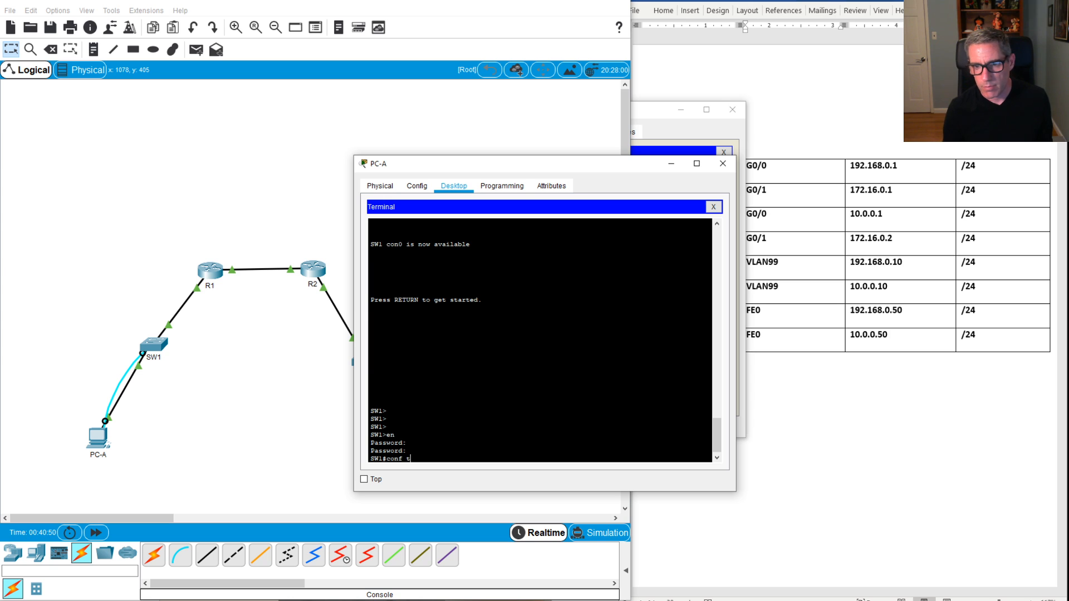
type(" t")
key("Return")
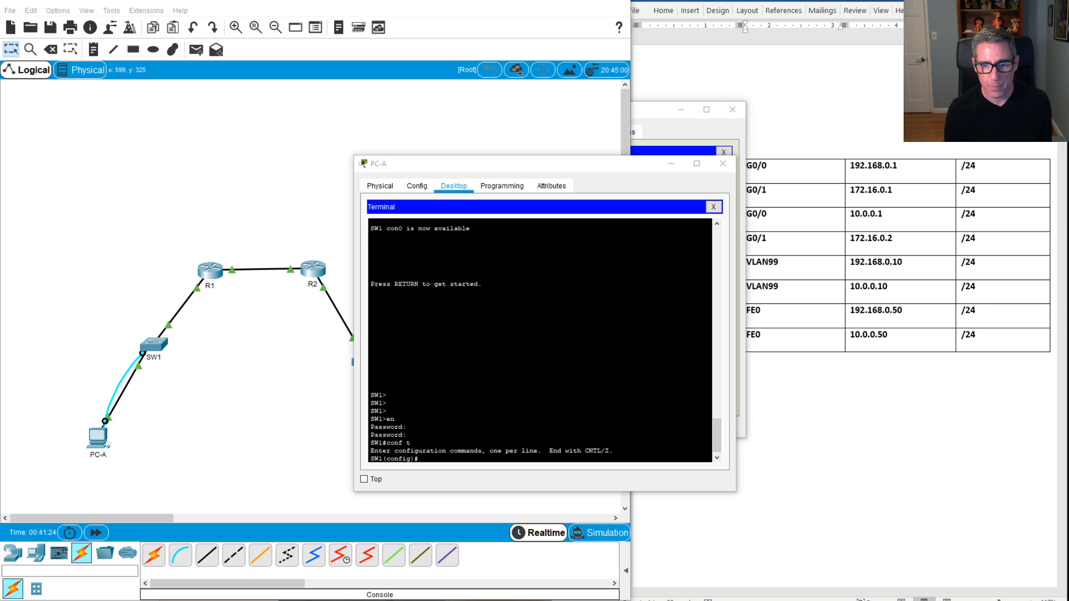
Step: Set SW1's IP domain name with the ip domain-name command
left_click(457, 349)
type("ip")
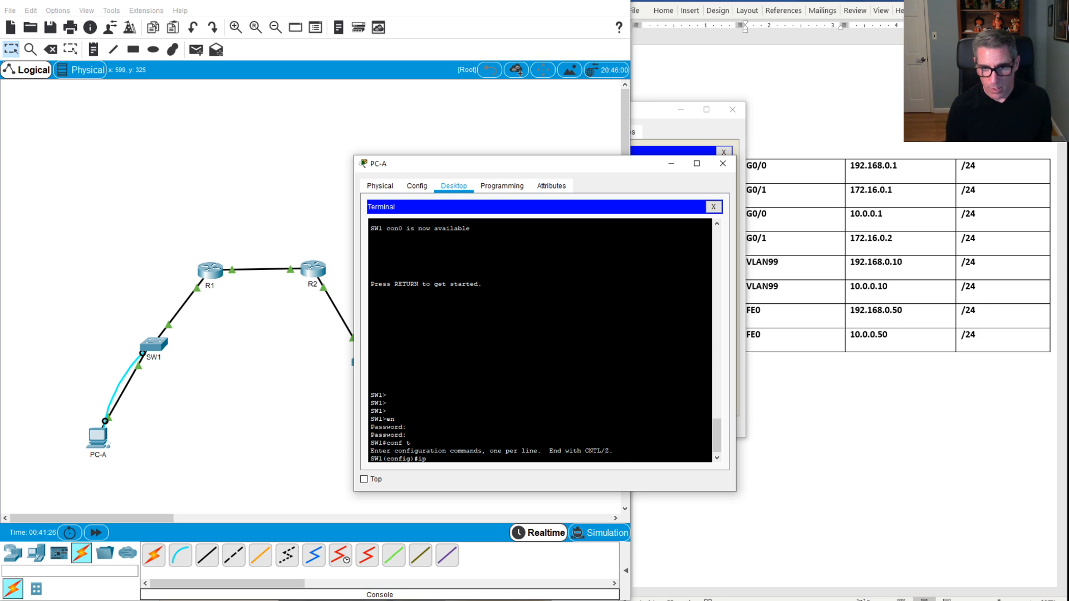
type(" dom")
key("Tab")
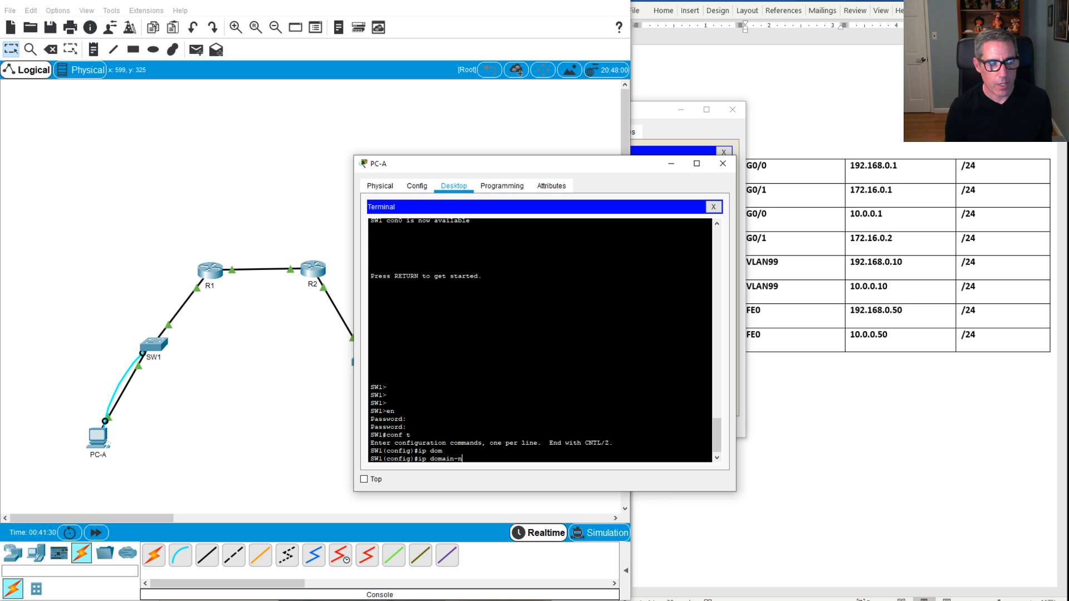
type("ain n")
key("Tab")
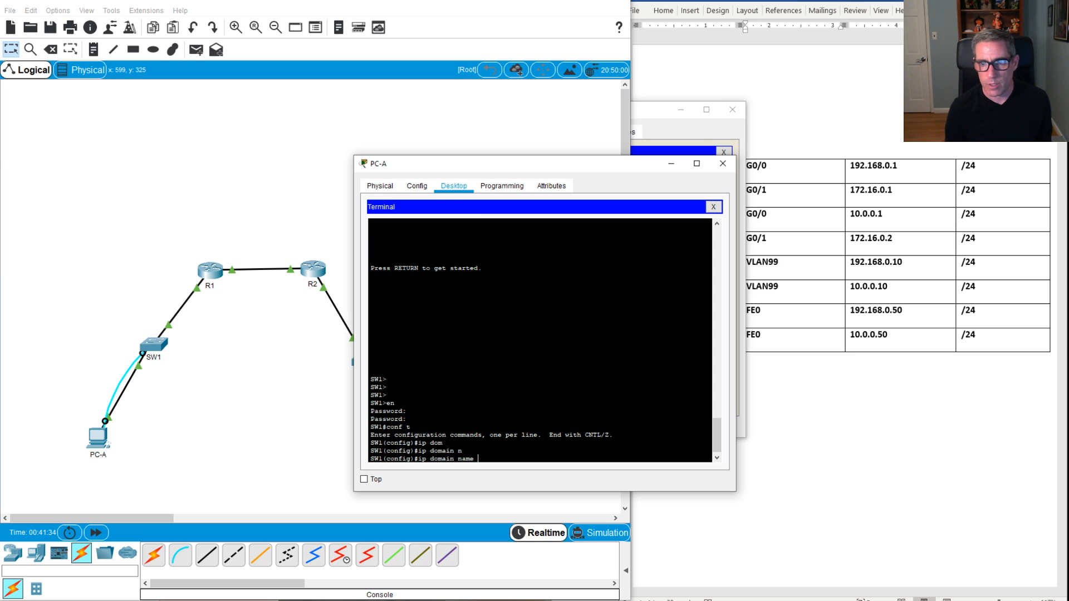
type("andrew.")
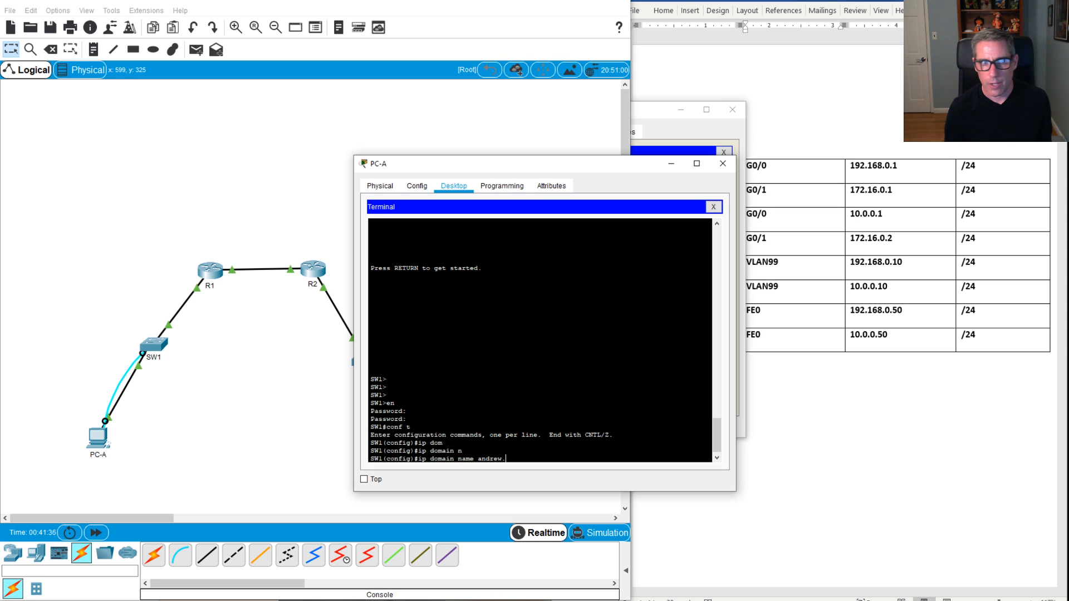
type("com")
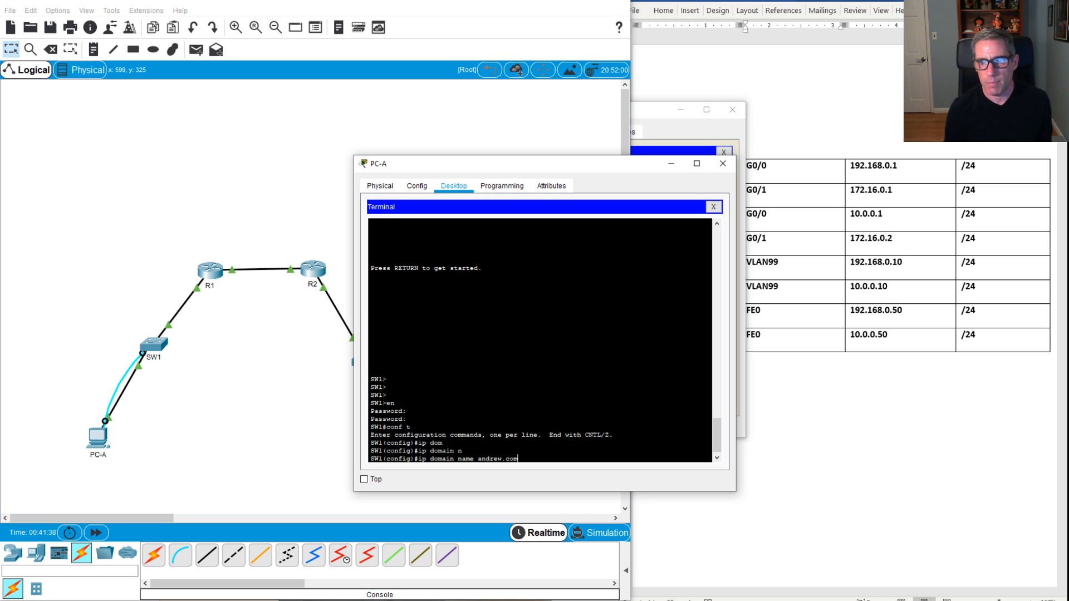
key("Return")
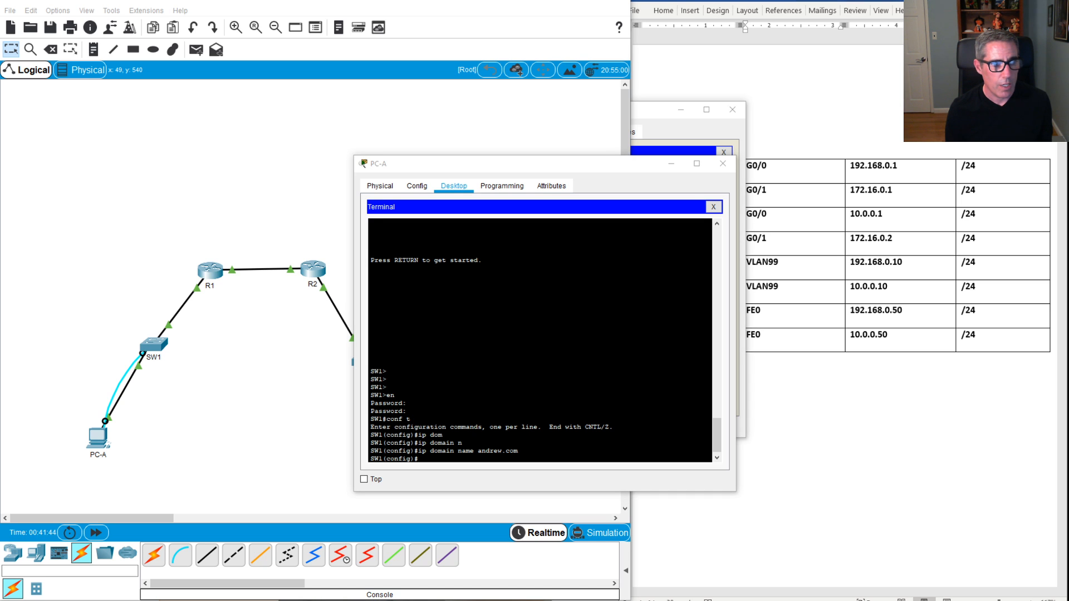
Step: Create a local username on SW1 protected by a secret password
left_click(370, 331)
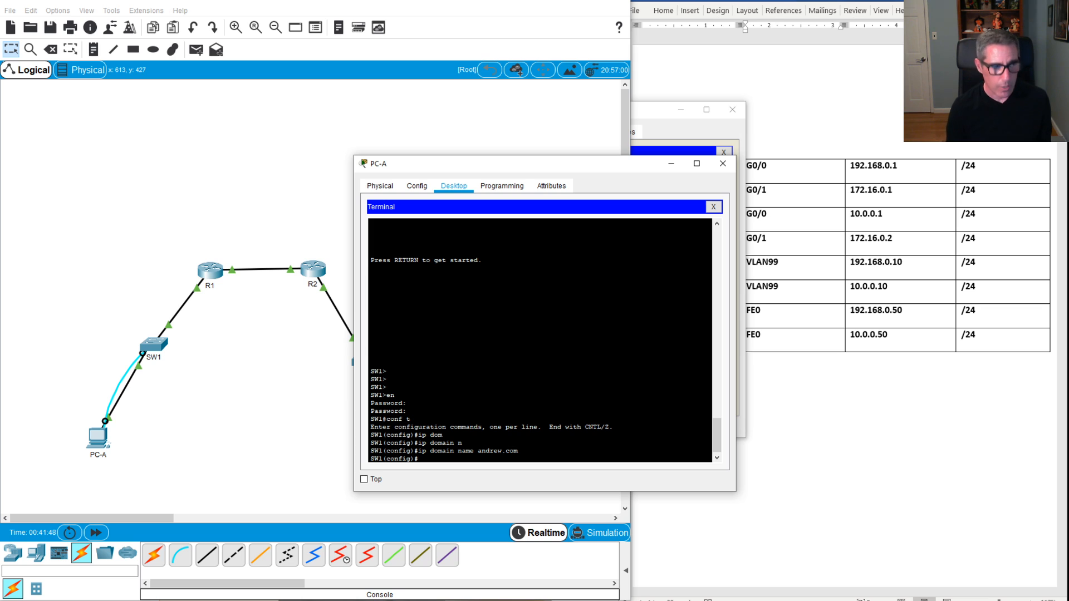
type("usern")
key("Tab")
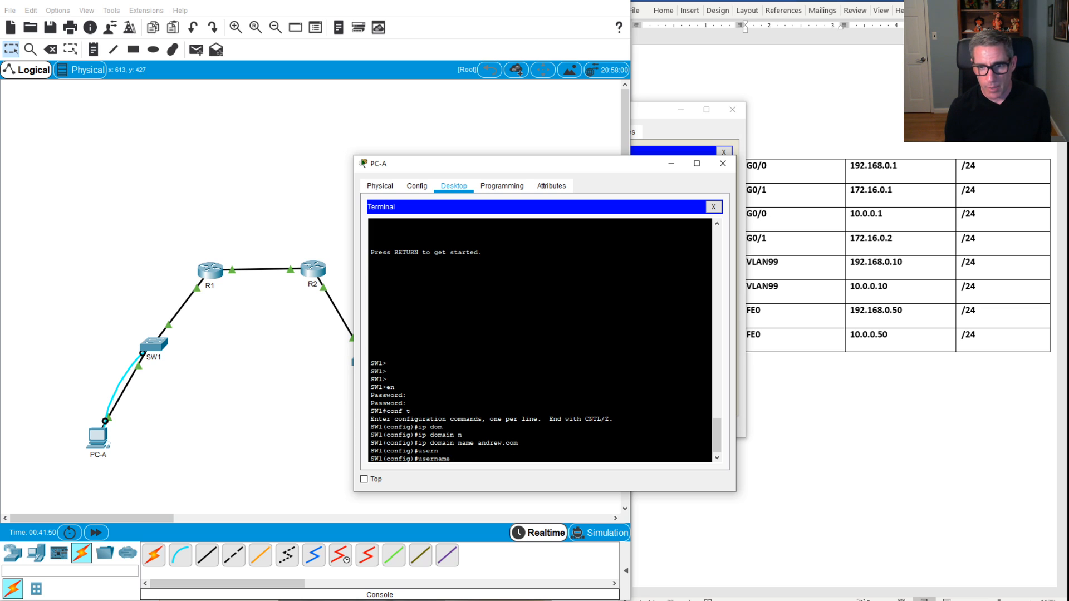
type("andrew")
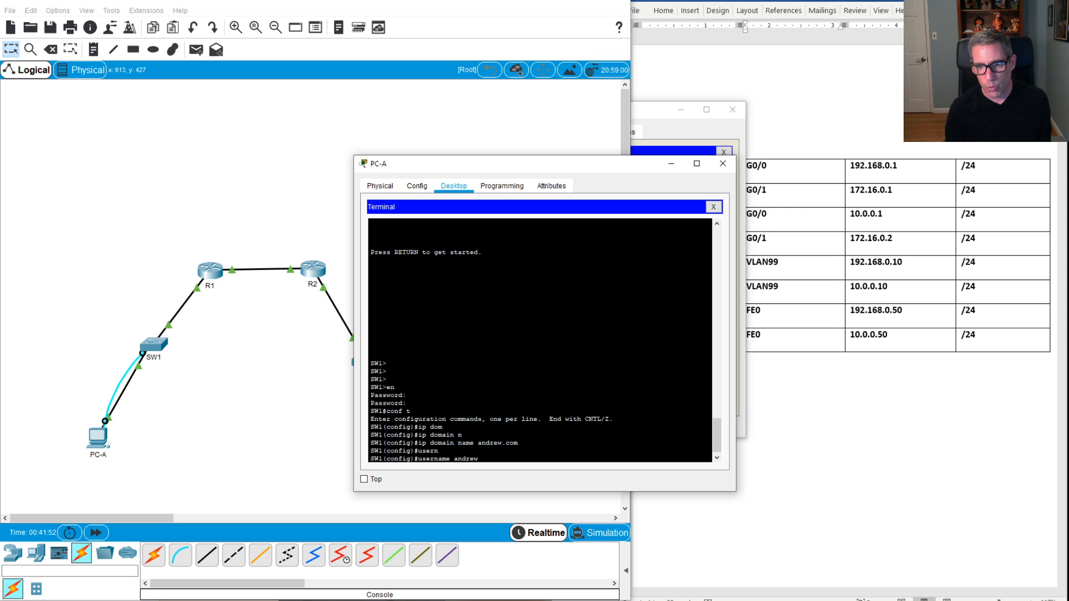
type(" ser")
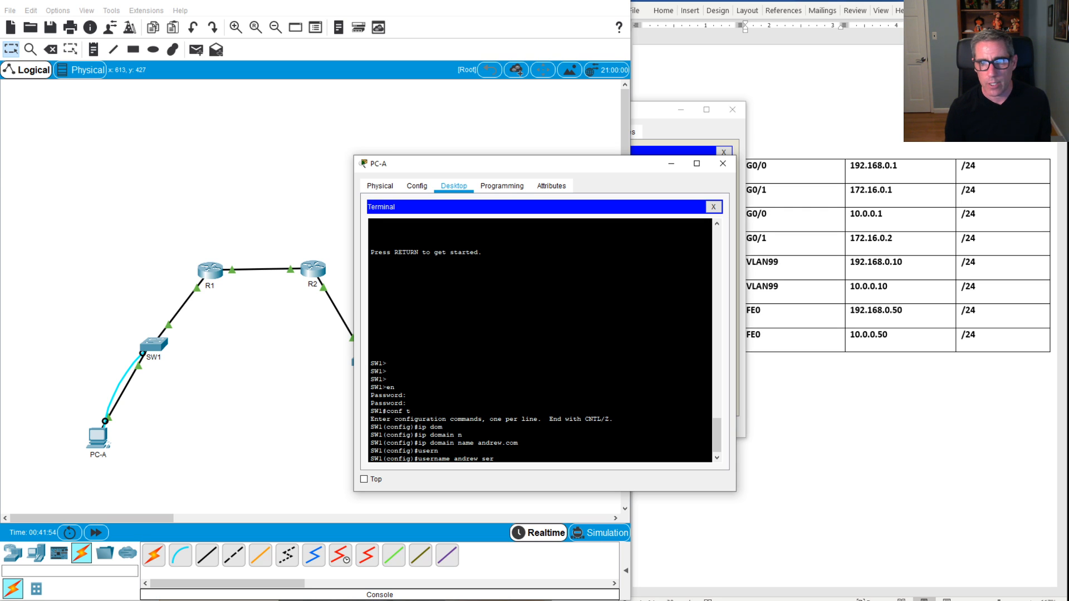
type("cr")
key("BackSpace")
key("BackSpace")
key("BackSpace")
type("cr")
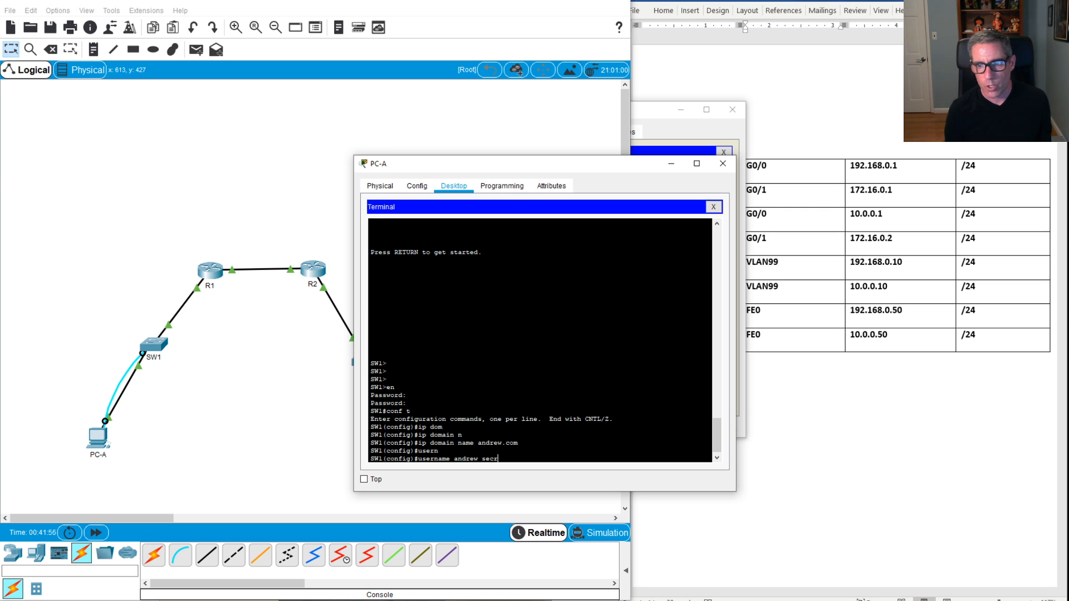
type("et cisco")
key("Return")
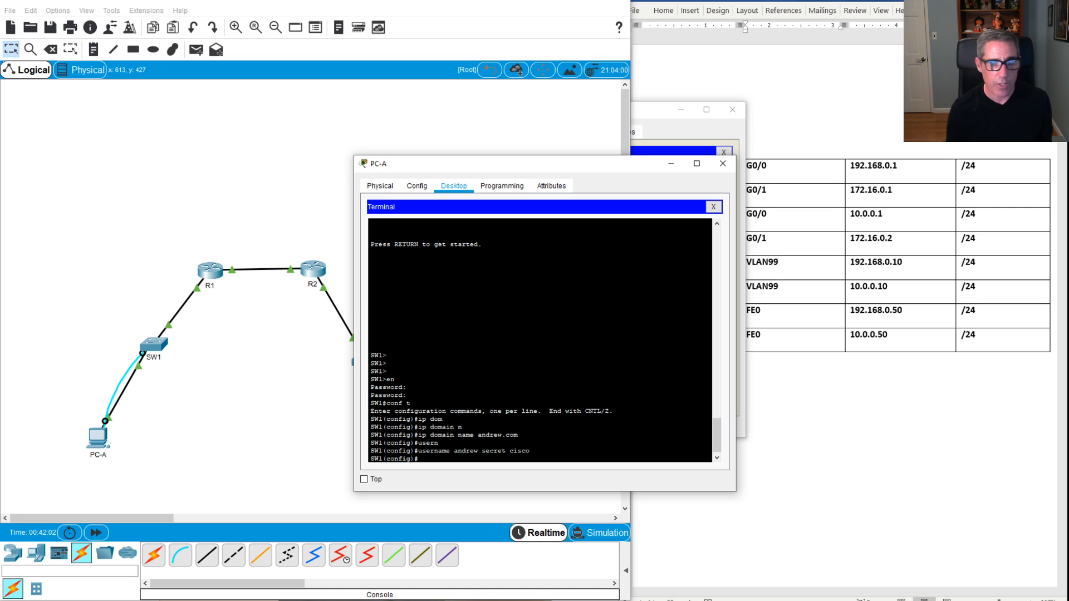
Step: Generate 2048-bit general-purpose RSA keys on SW1, enabling SSH 1.99
type("cr")
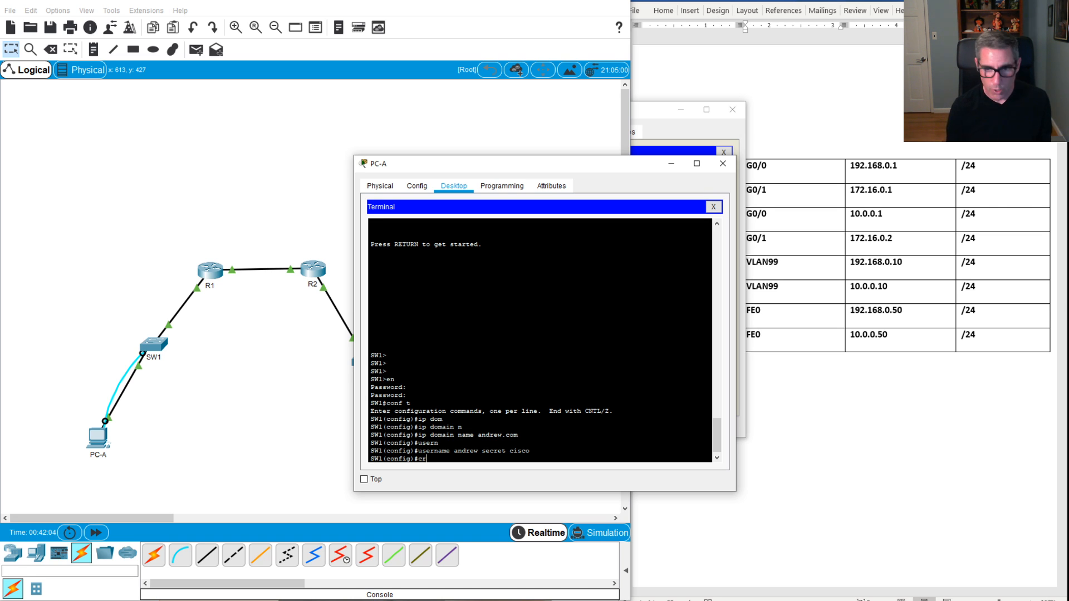
type("ypt")
key("BackSpace")
type("pt")
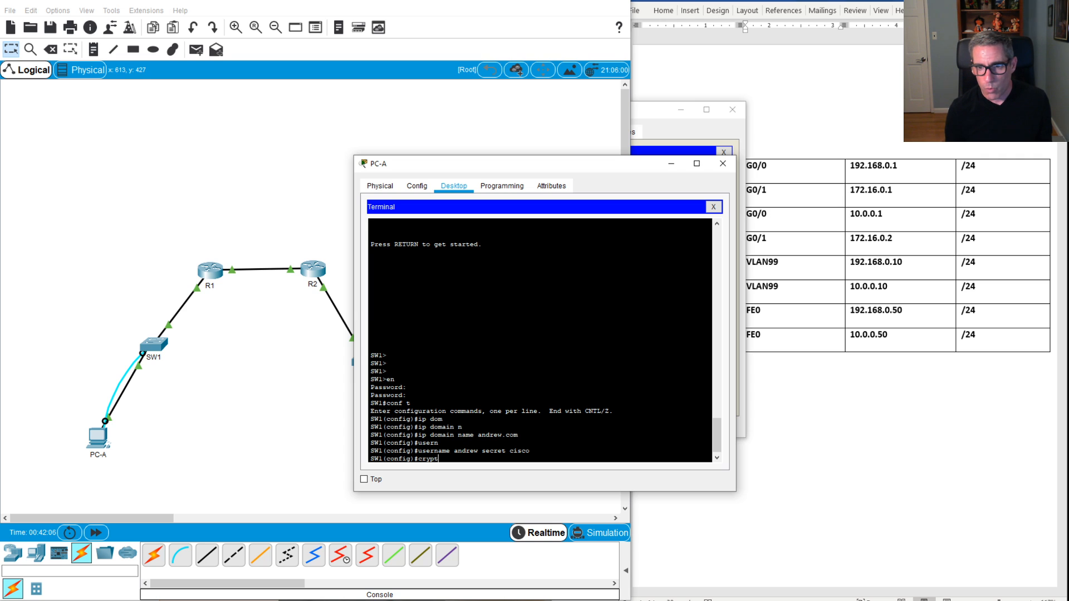
key("Tab")
type("ke")
key("Tab")
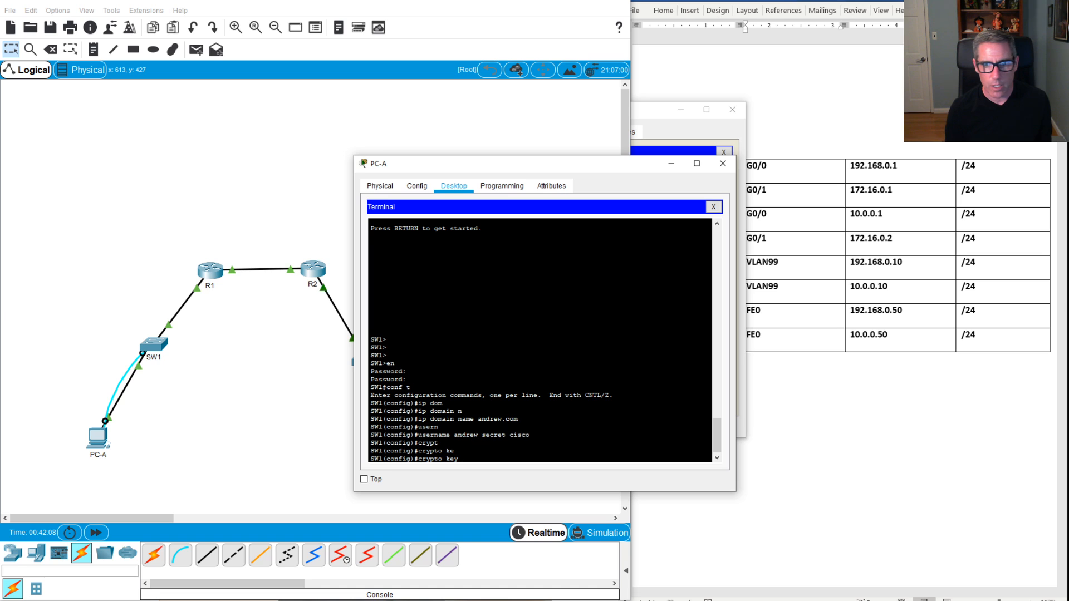
type("g")
key("Tab")
type("r")
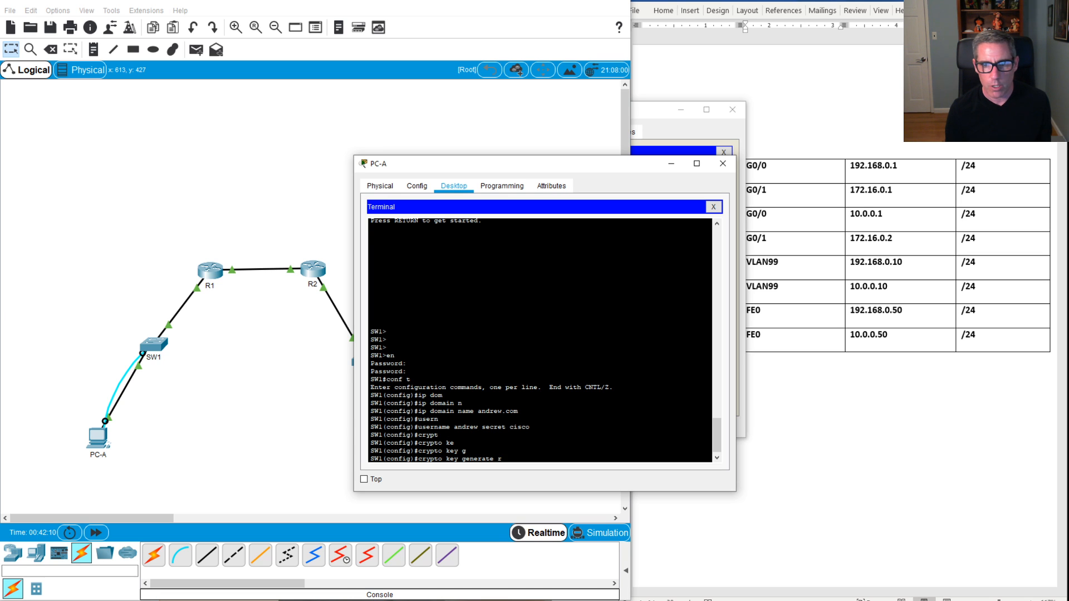
type("s")
key("Tab")
type("mo")
key("Tab")
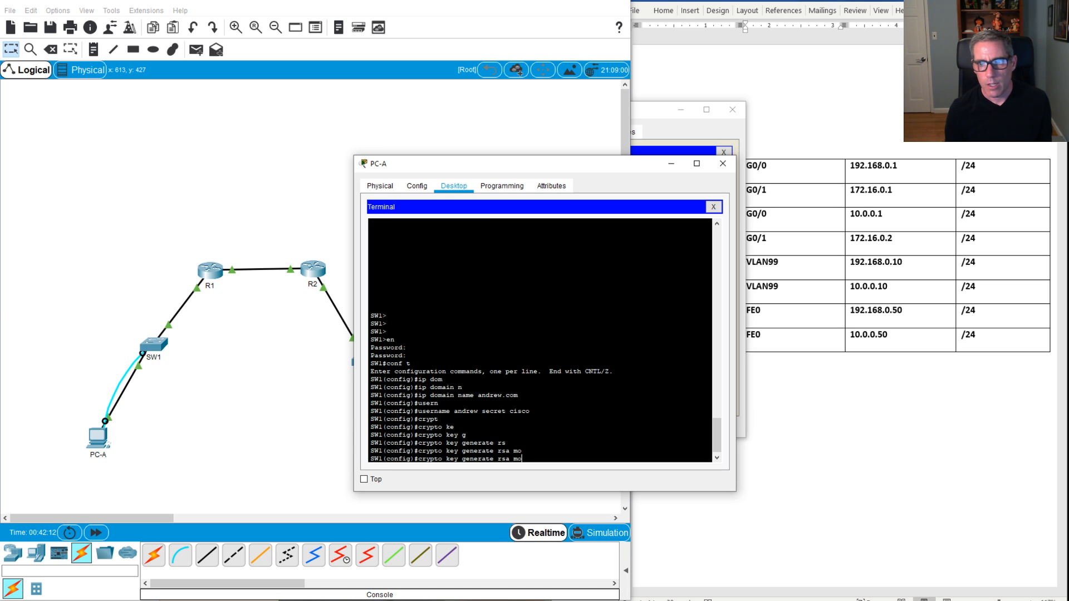
type("d")
key("Tab")
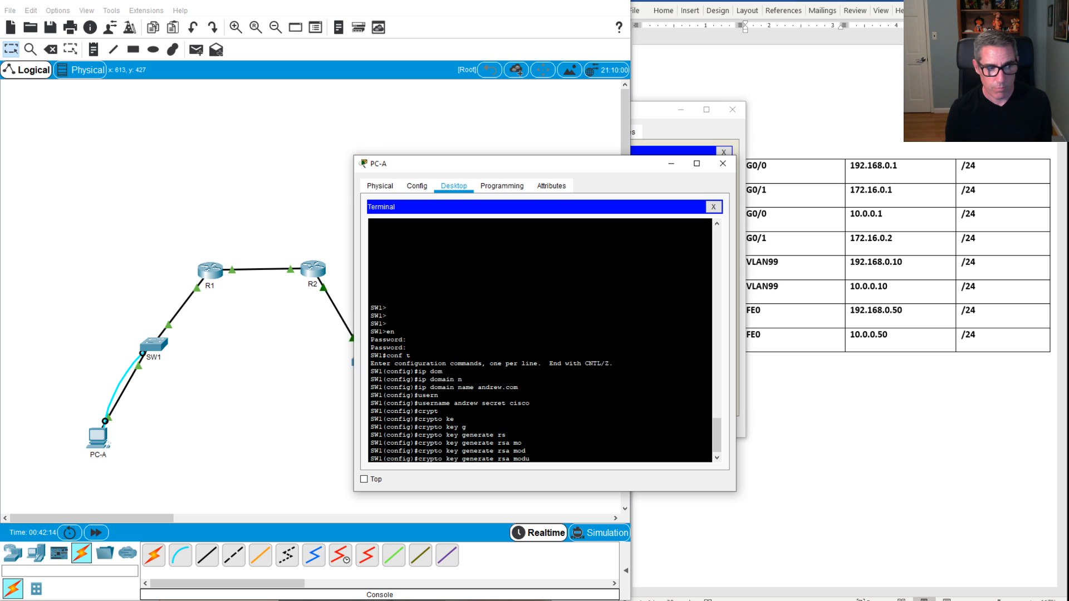
type("ul")
key("Tab")
key("BackSpace")
key("BackSpace")
key("BackSpace")
key("BackSpace")
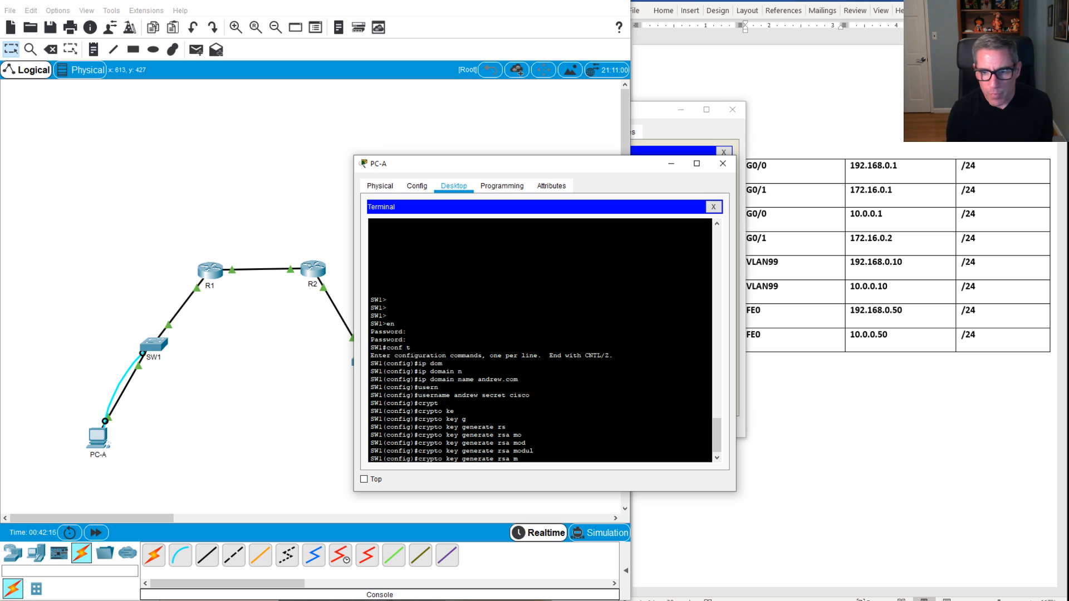
type("?")
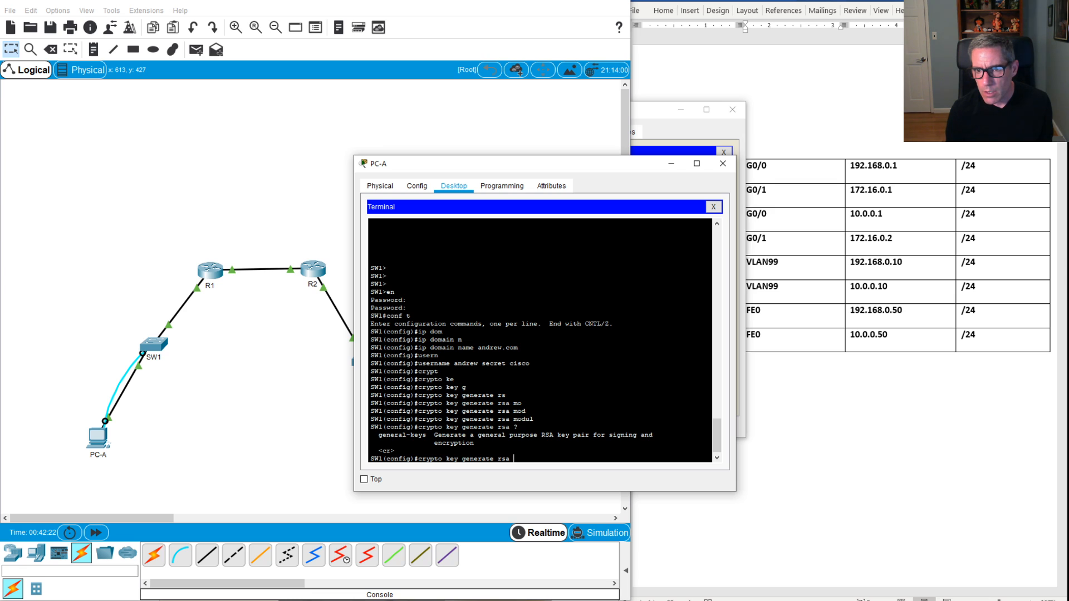
type("ge")
key("Tab")
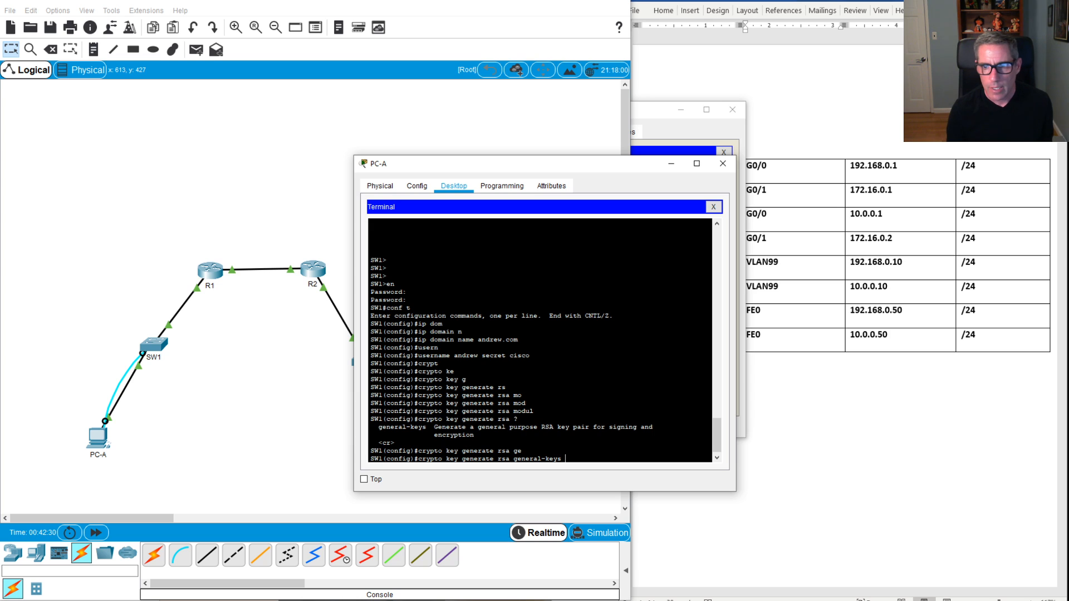
type("?")
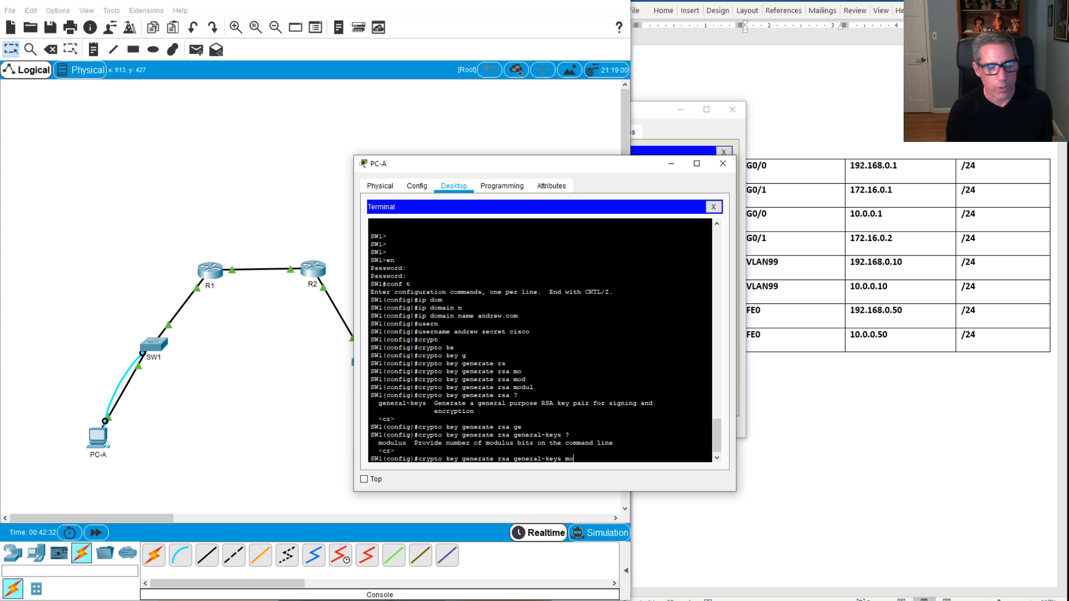
key("Tab")
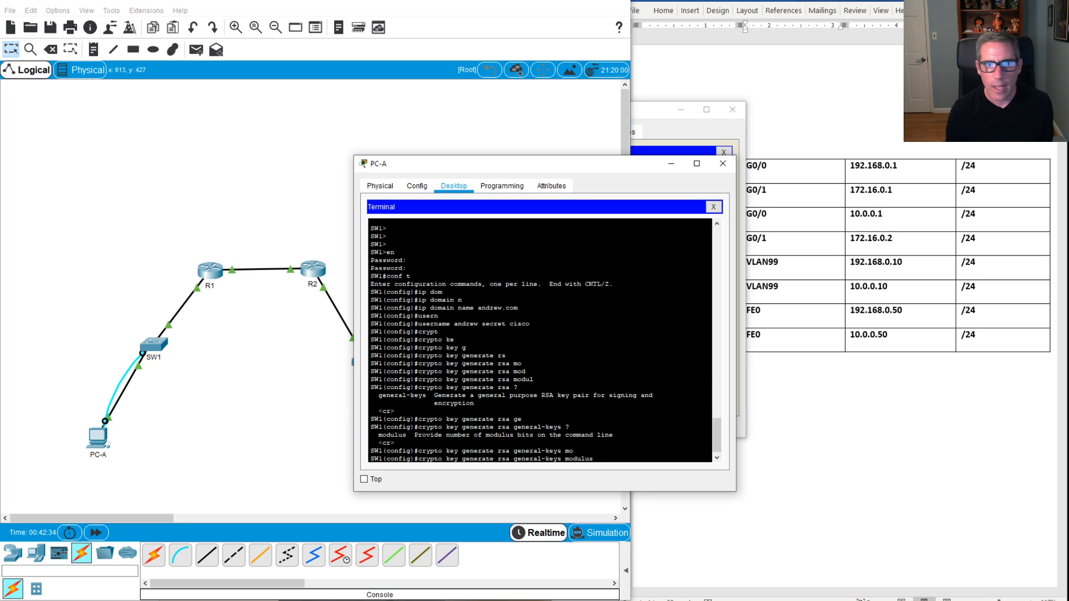
type("2")
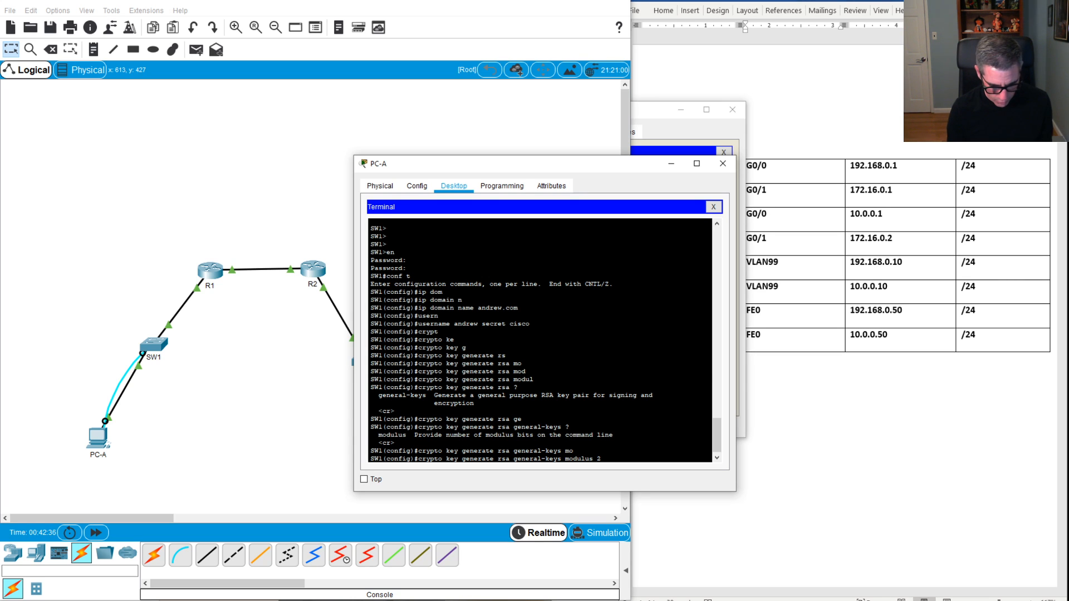
type("048")
key("Return")
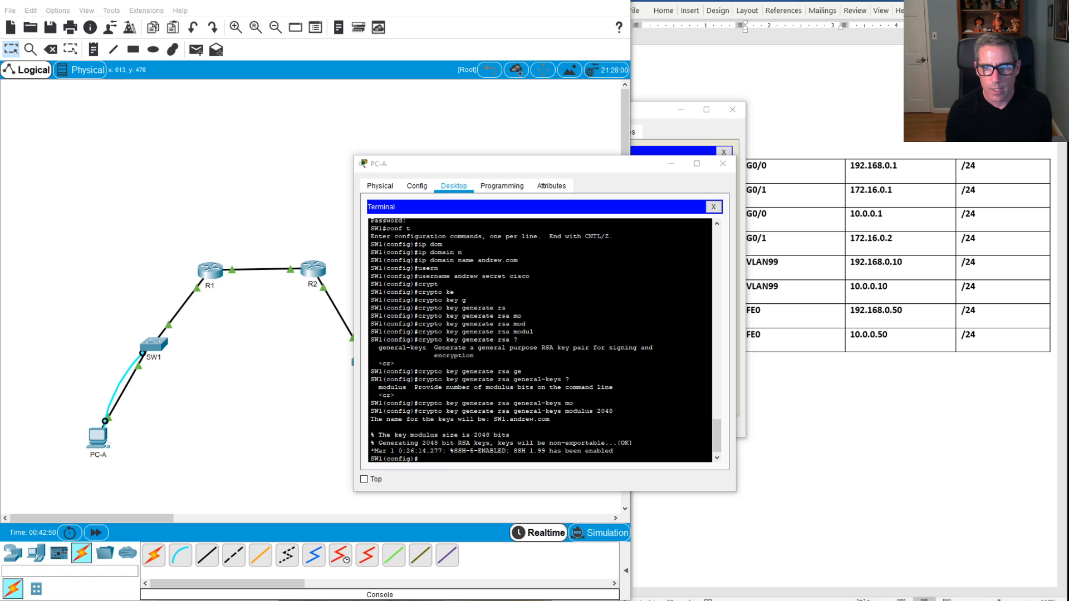
key("alt+Tab")
type("lin7u")
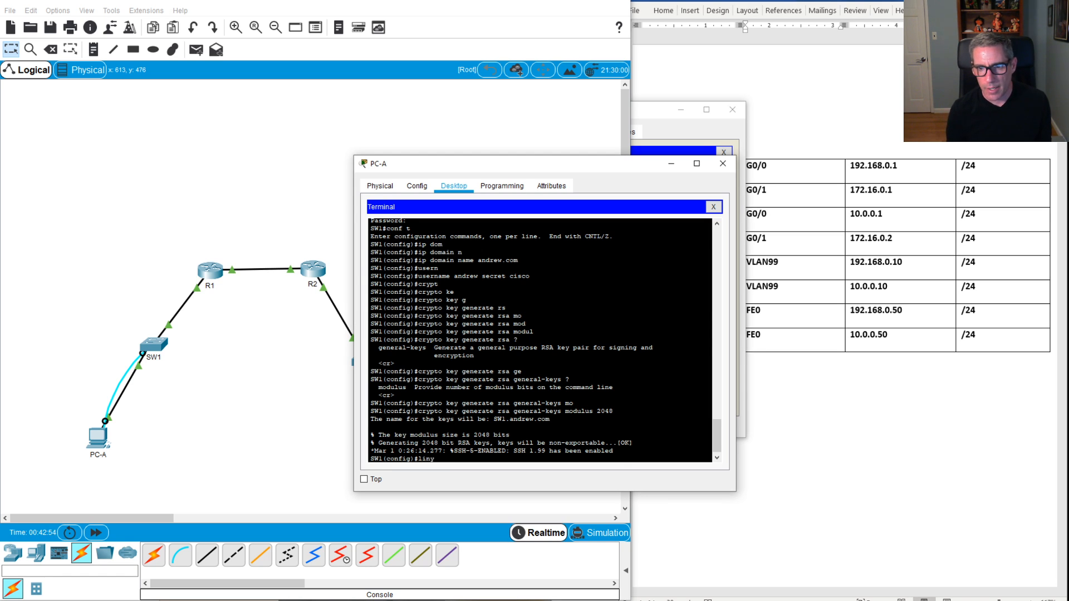
type("ne vty 0")
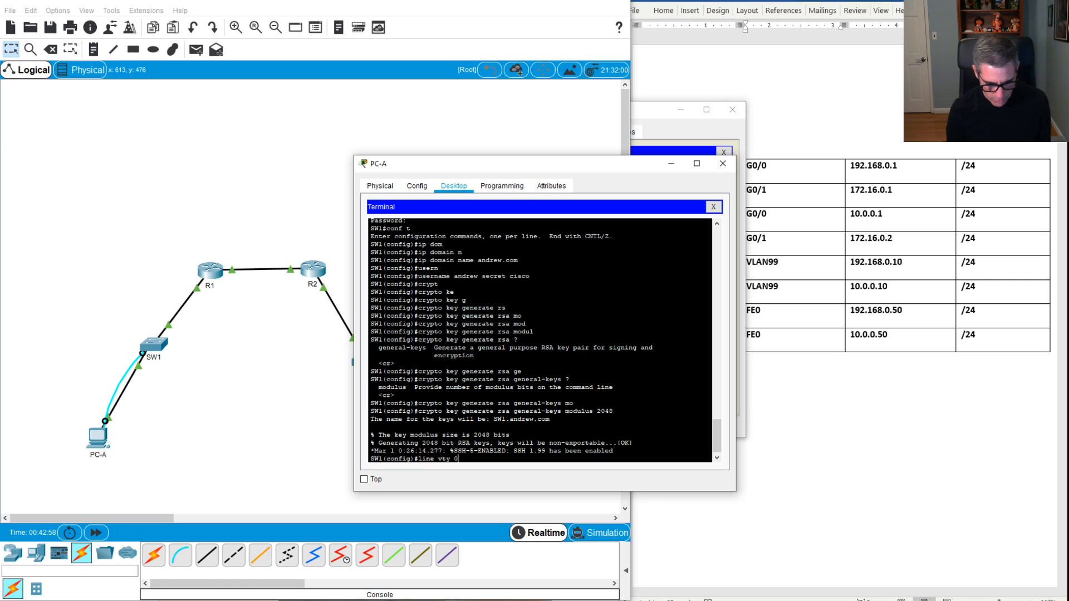
type(" 15")
Step: Restrict SW1's vty lines 0–15 to SSH-only access with transport input ssh
key("Return")
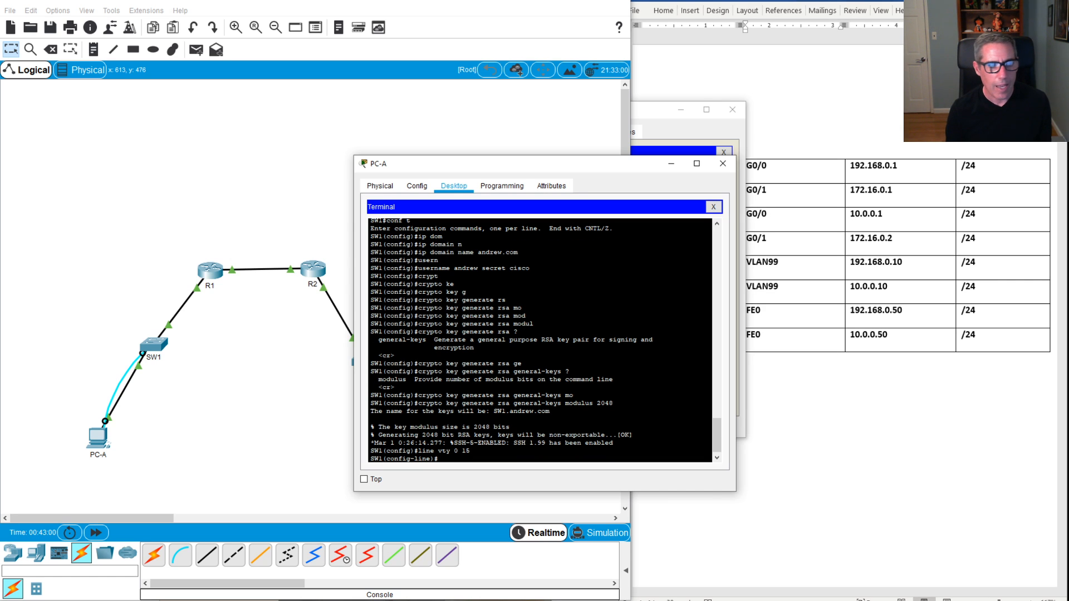
type("tra")
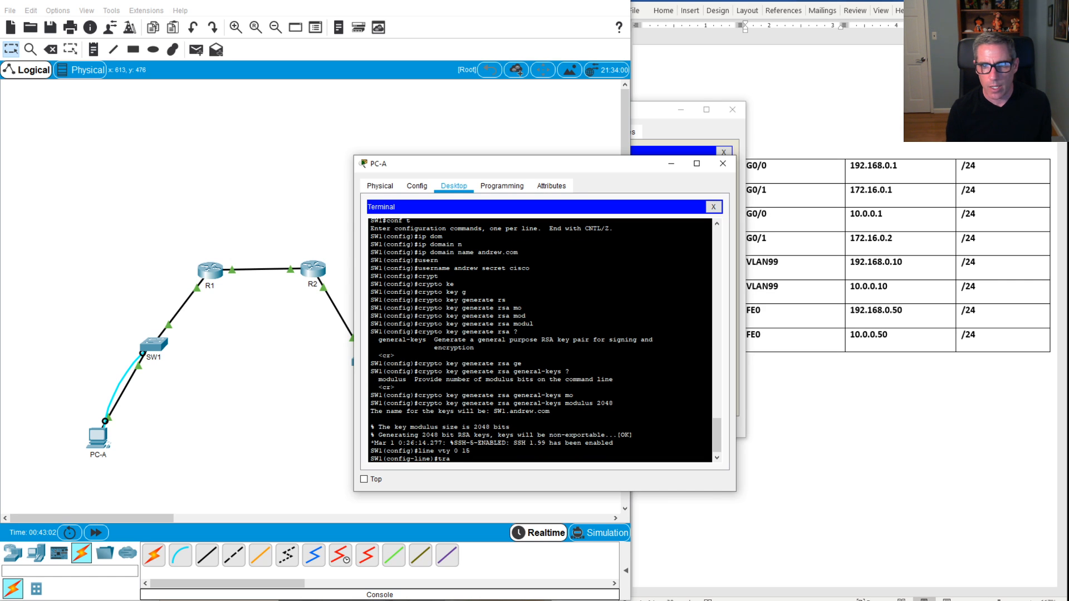
type("n")
key("Tab")
type("in")
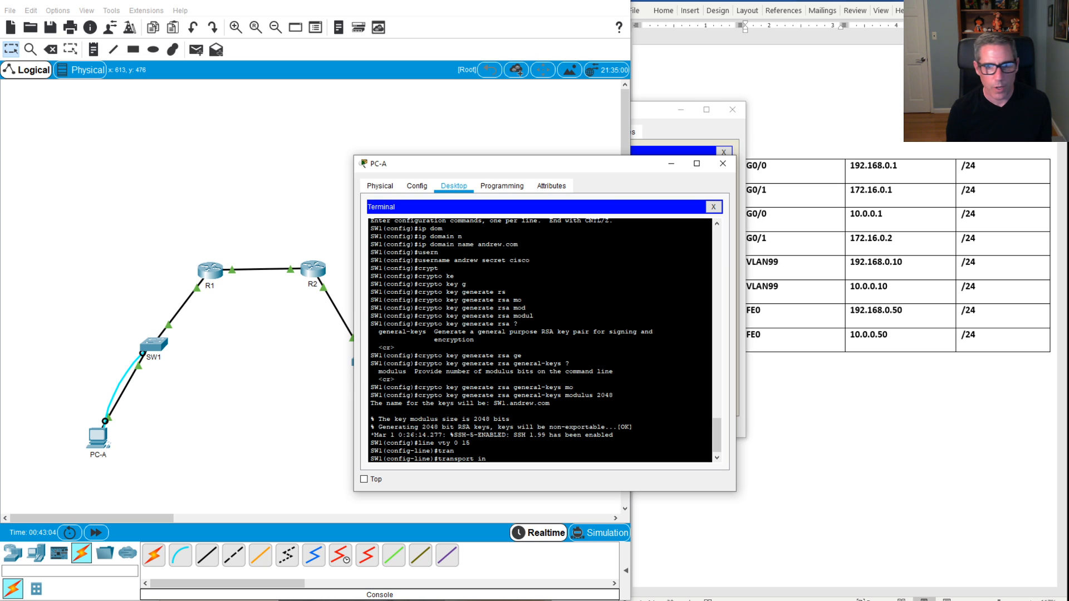
key("Tab")
type("?")
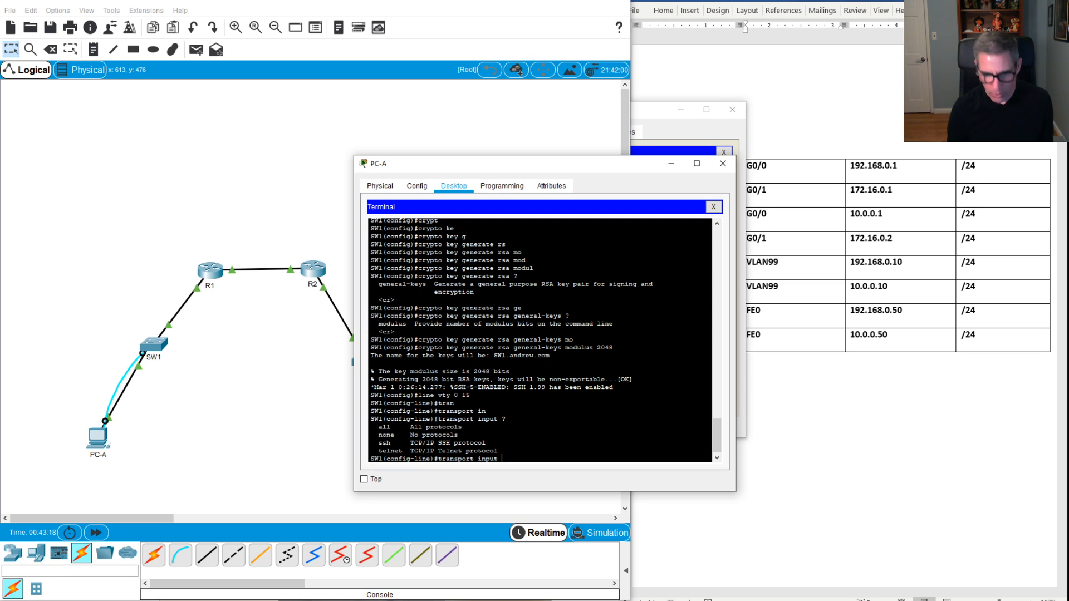
type("sh")
key("Tab")
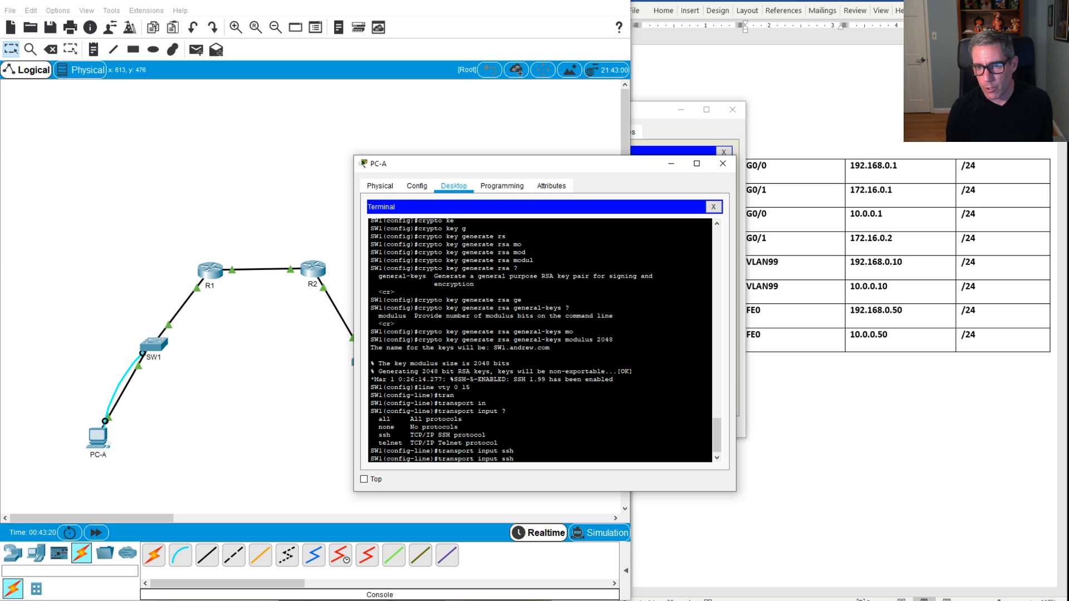
key("Return")
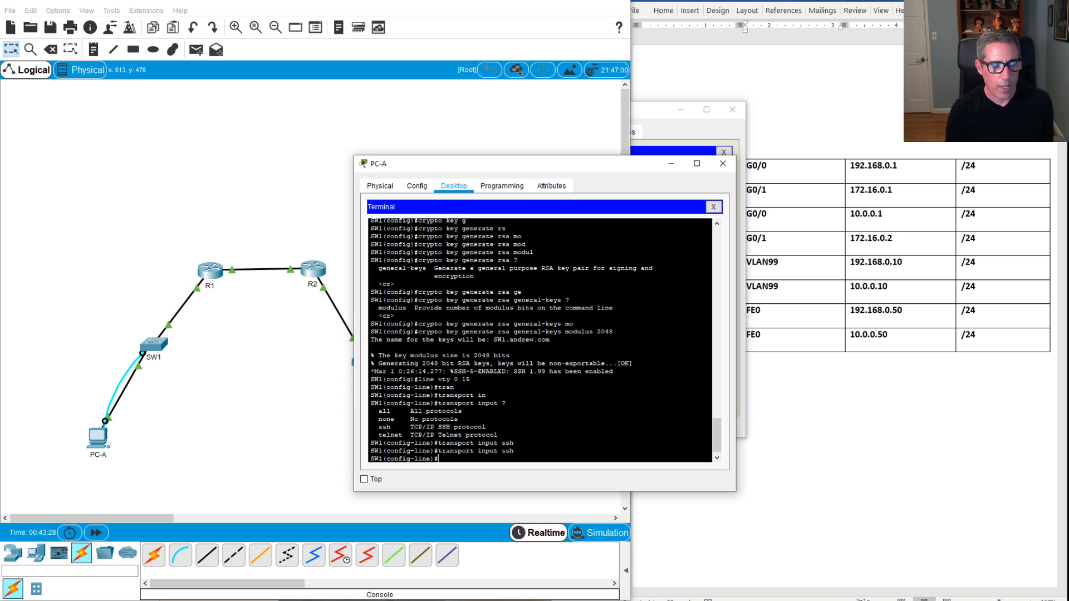
Step: Make the vty lines authenticate against local user accounts with login local
type("logi")
key("Tab")
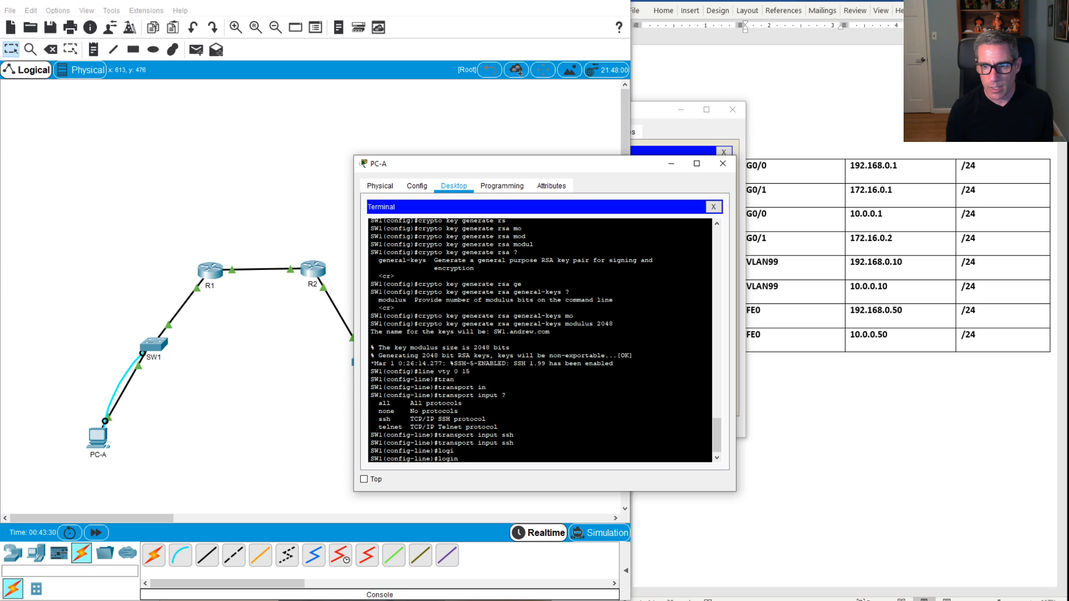
type("lo")
key("Tab")
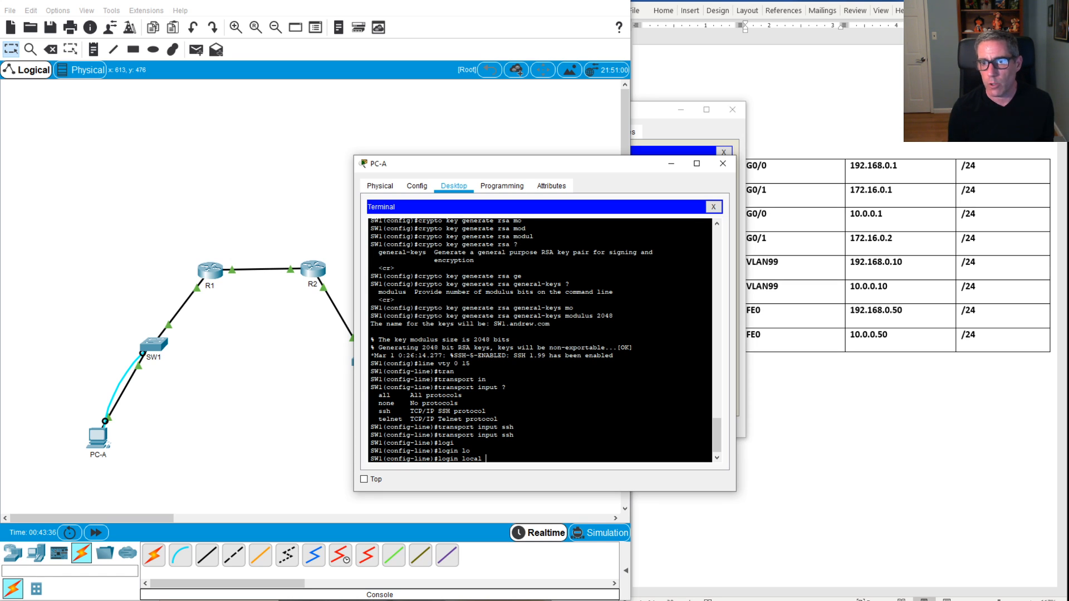
key("Return")
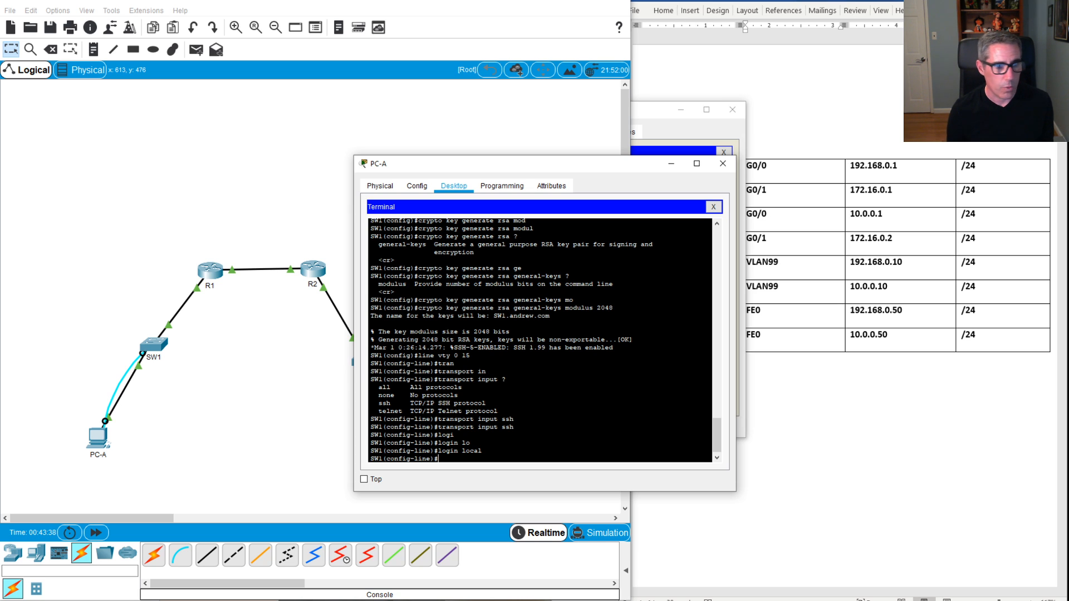
key("Return")
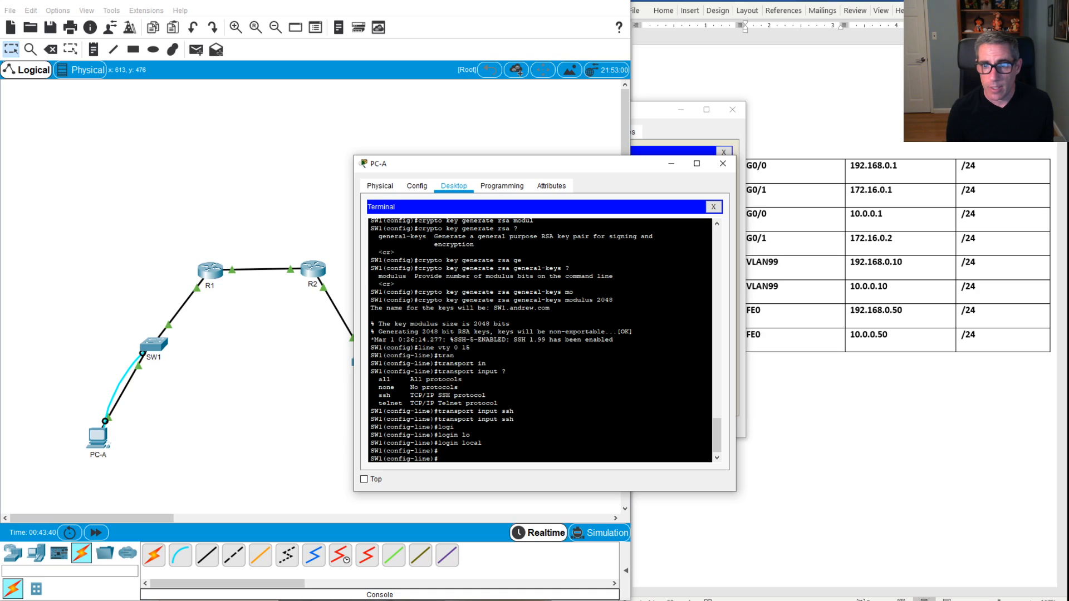
Step: Close PC-A's terminal and set the Telnet/SSH client's connection type to Telnet
left_click(714, 207)
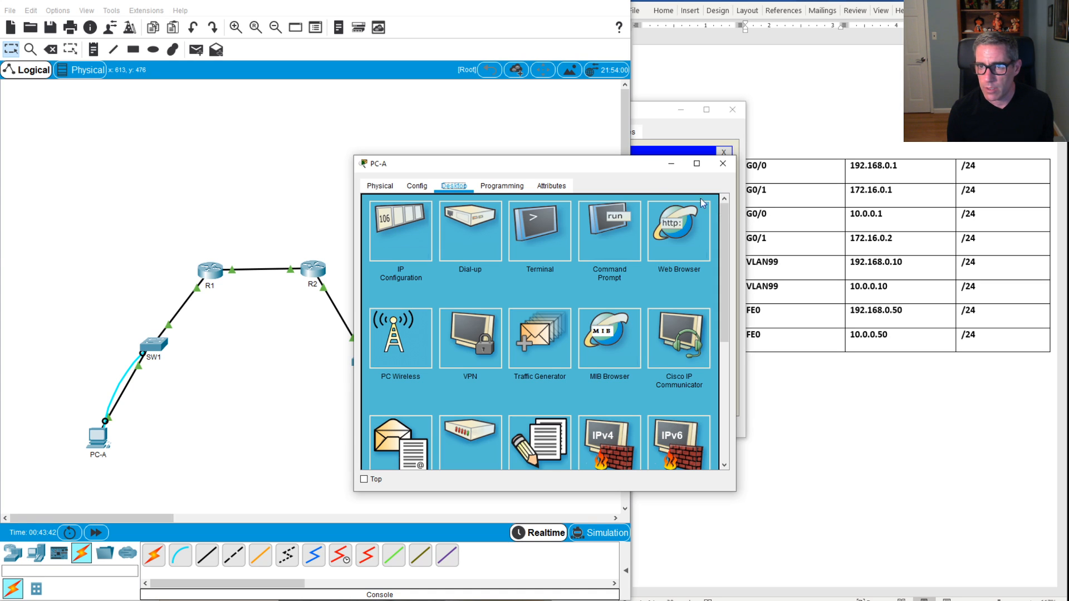
scroll(599, 332, "down", 3)
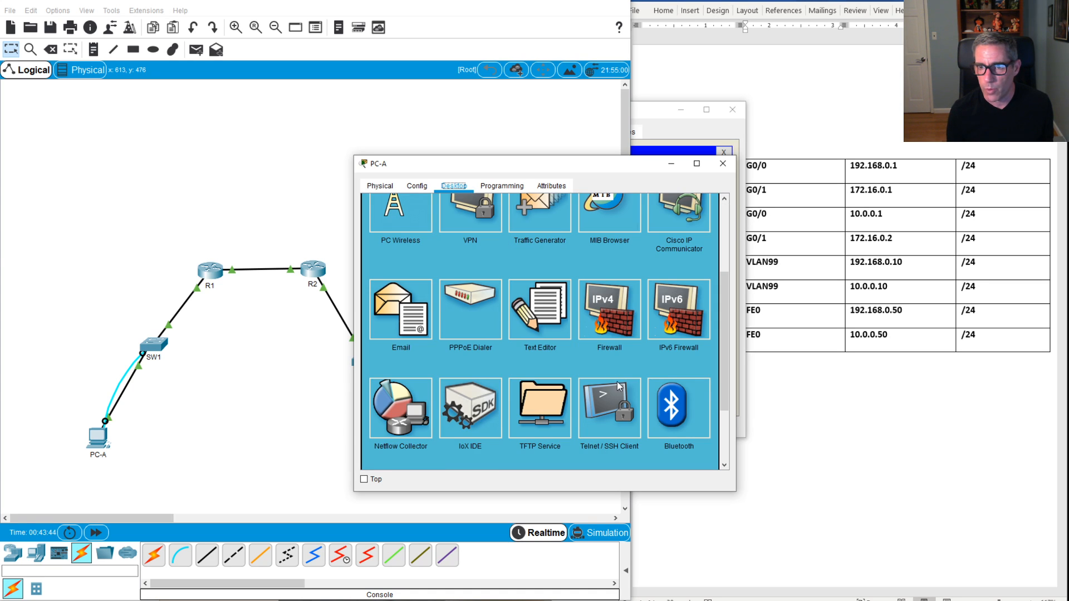
left_click(628, 419)
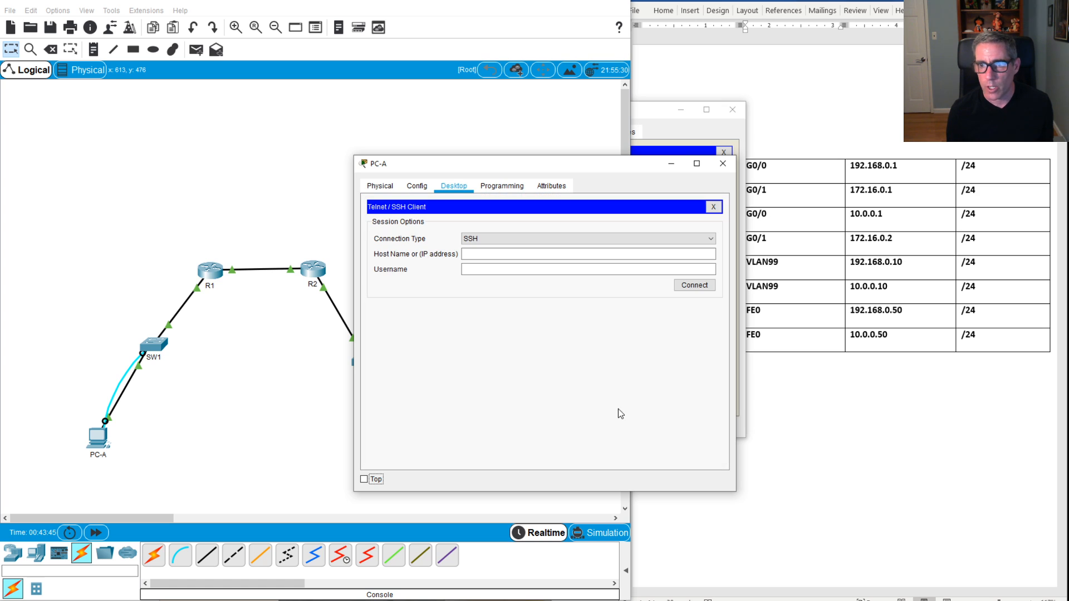
left_click(529, 239)
left_click(501, 257)
Step: Attempt a Telnet connection to 192.168.0.10 and decline reconnecting once the session terminates
left_click(496, 254)
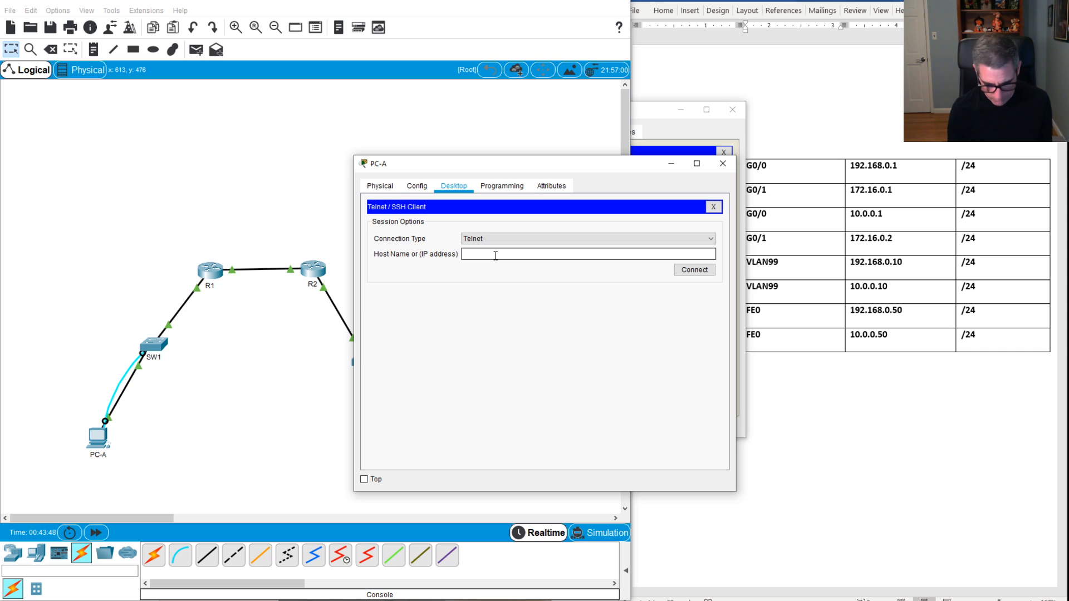
type("192.168.10")
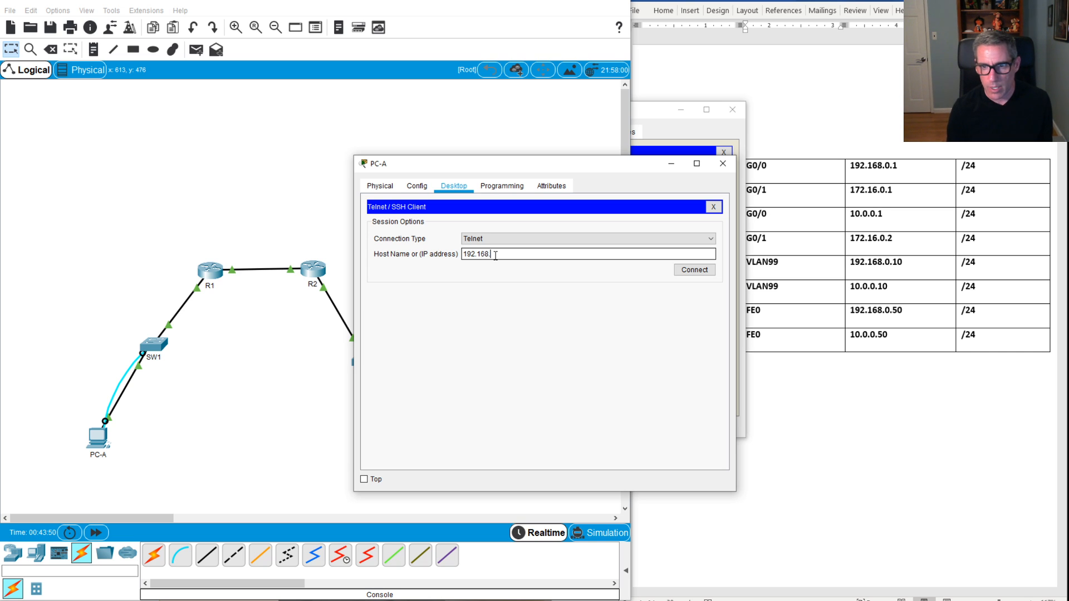
key("BackSpace")
key("BackSpace")
type("0.10")
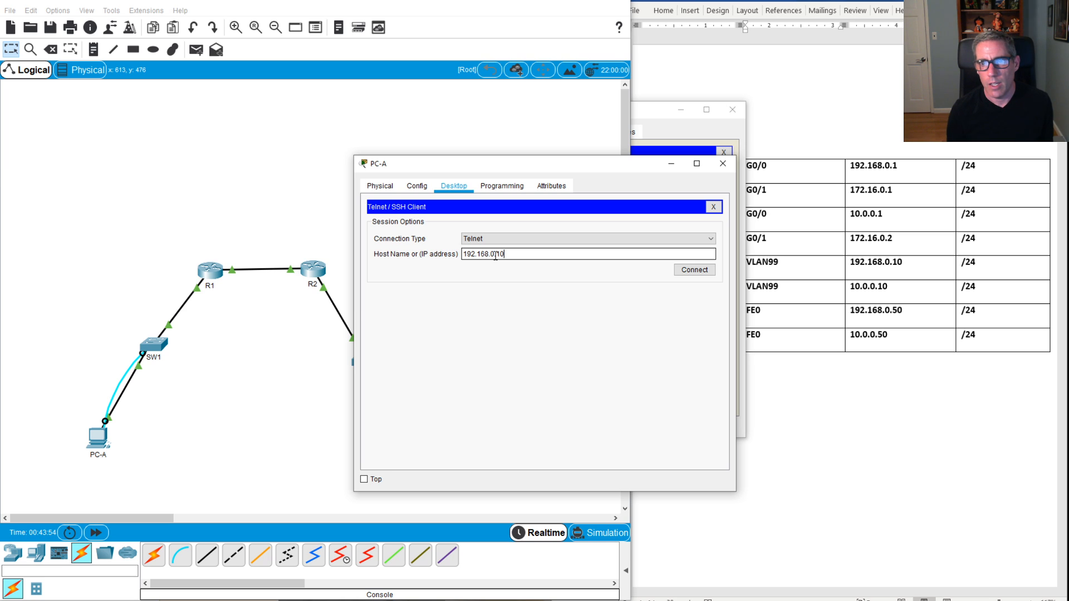
left_click(689, 271)
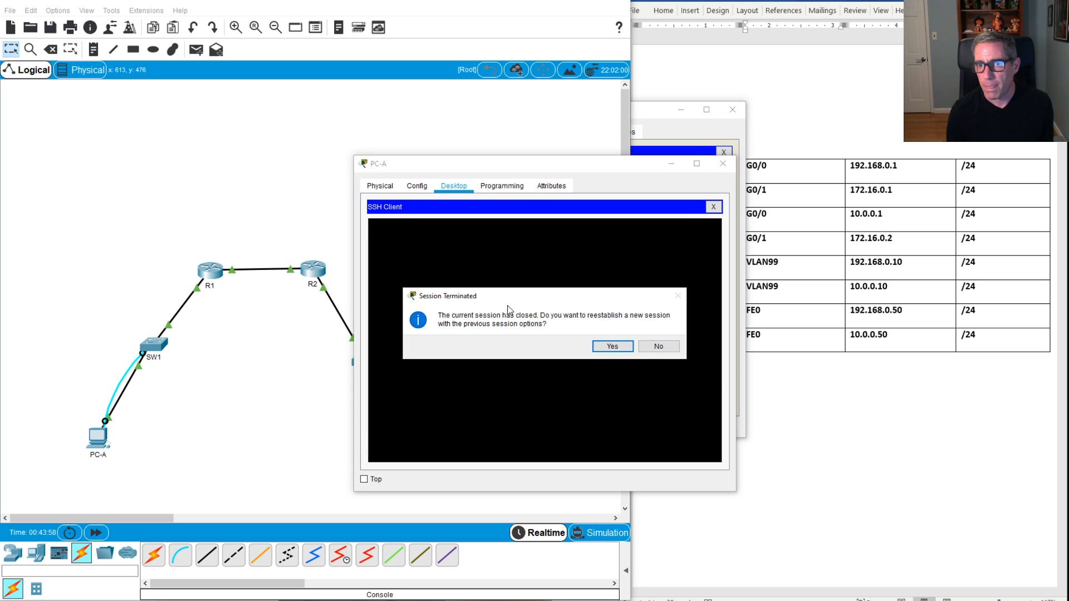
left_click(612, 347)
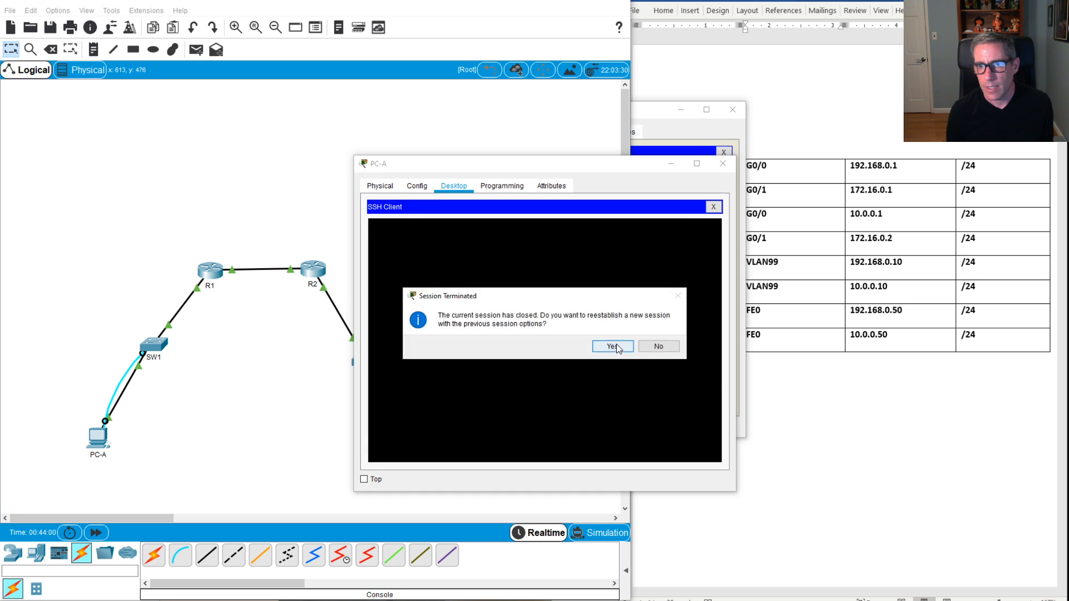
left_click(658, 346)
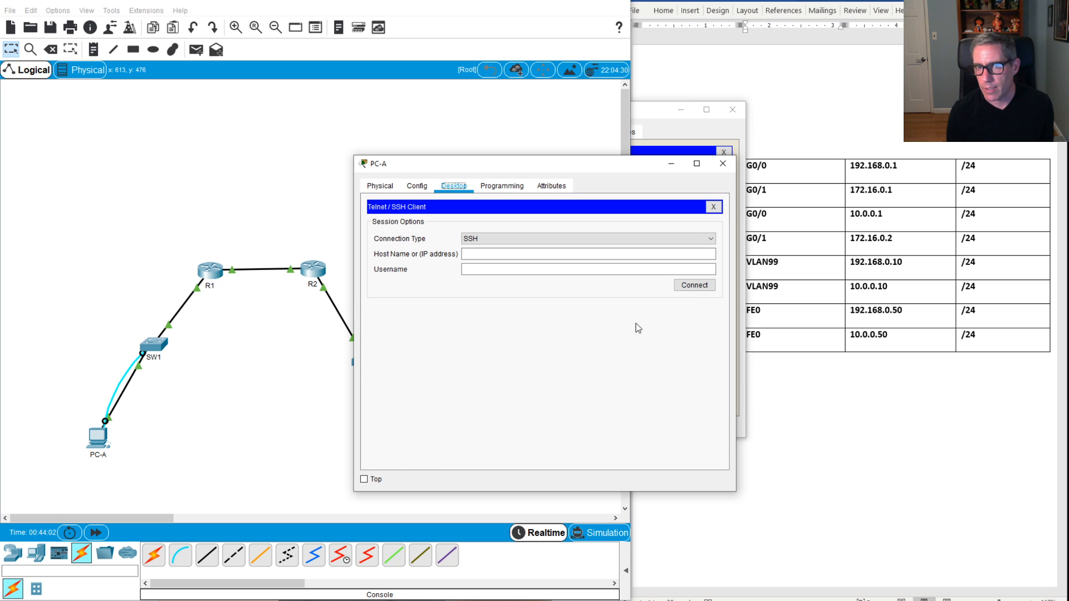
Step: Connect over SSH to SW1 at 192.168.0.10 with the local account's username
left_click(529, 252)
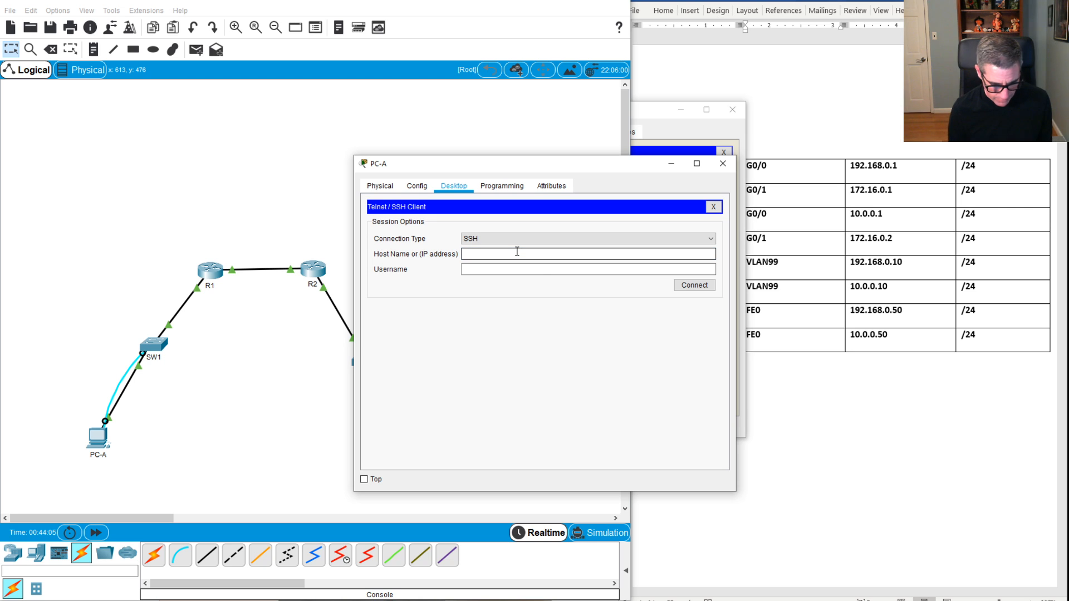
type("192.168.")
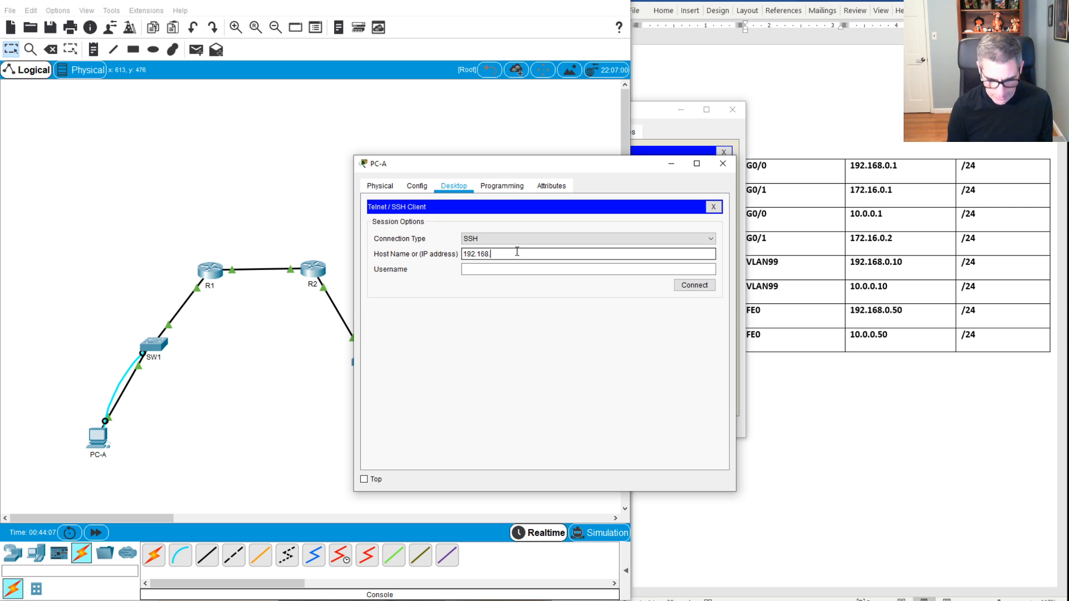
type("0.10")
key("Tab")
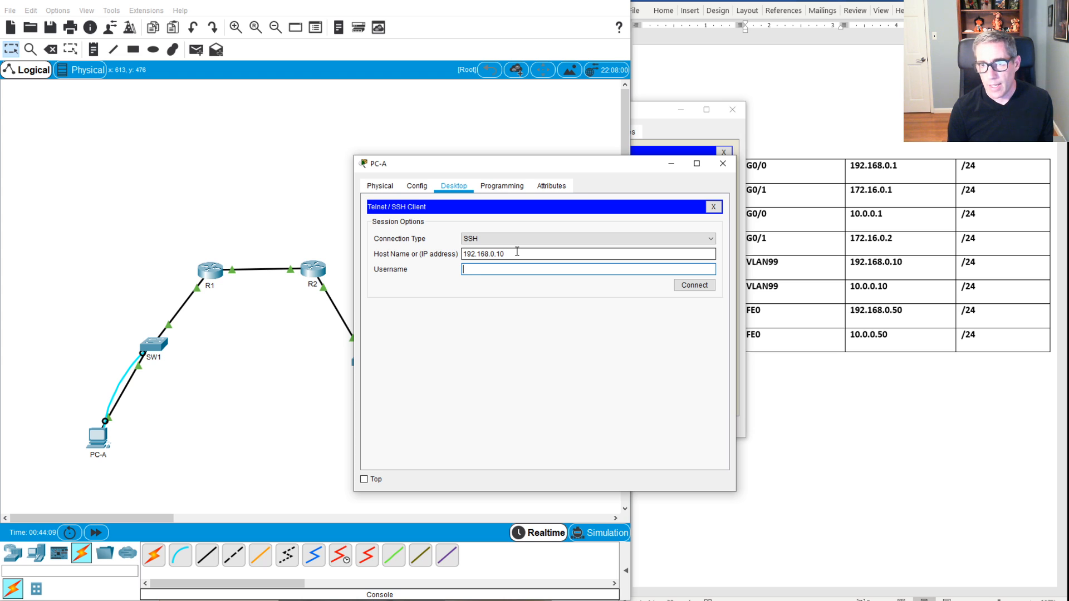
type("andrew")
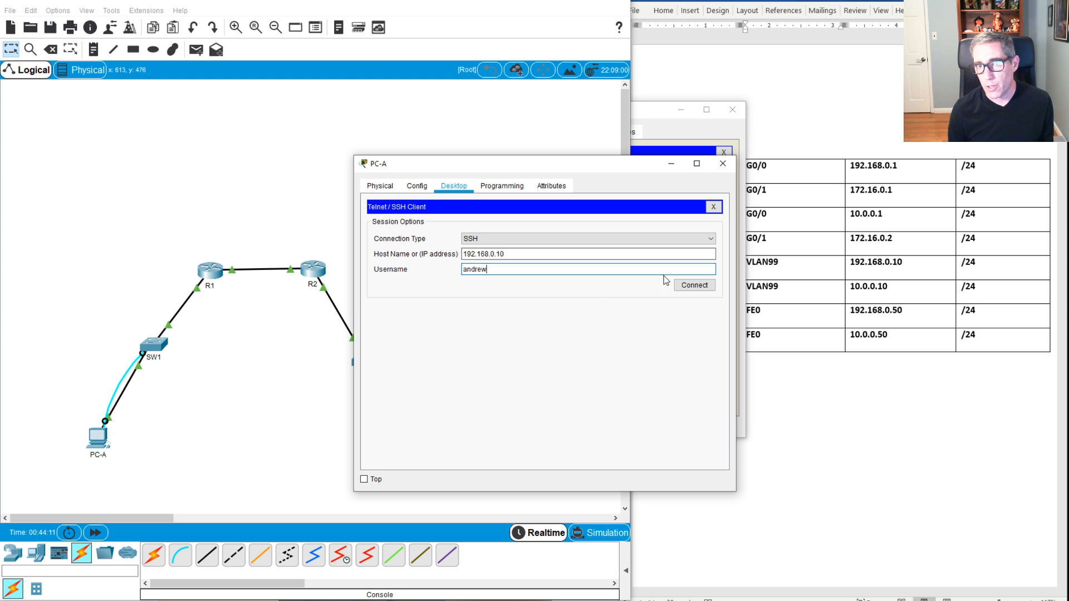
left_click(691, 285)
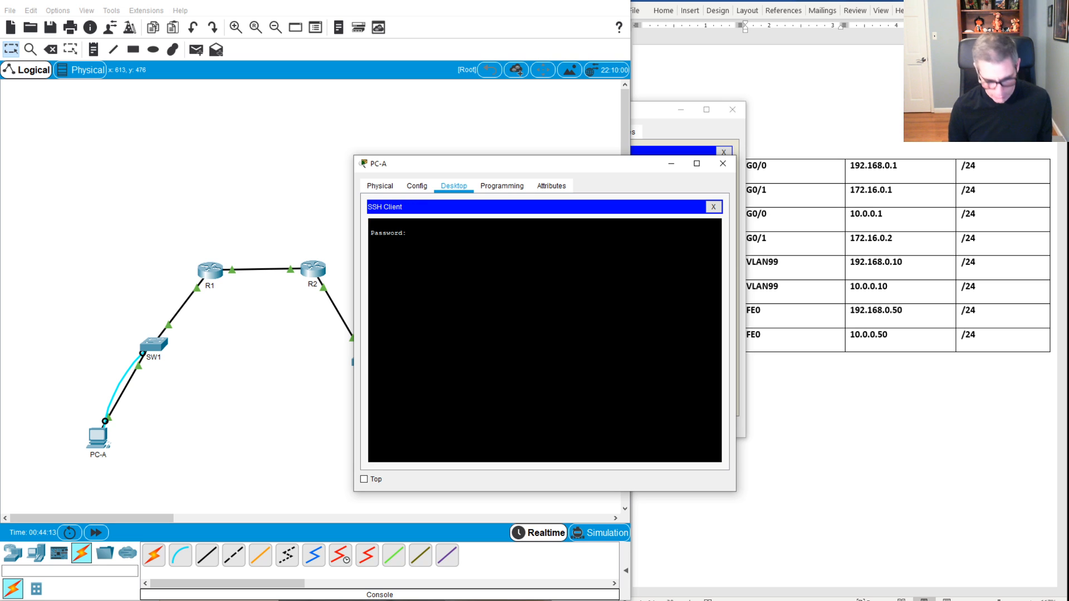
Step: Submit the login password, then enter privileged mode on SW1 with the enable password
key("Return")
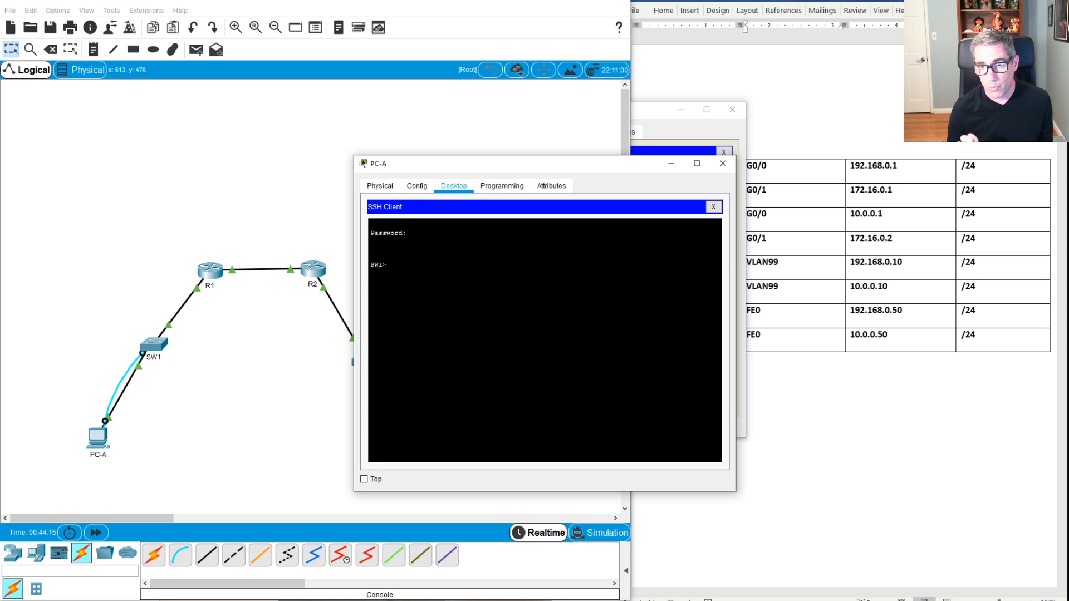
type("en")
key("Return")
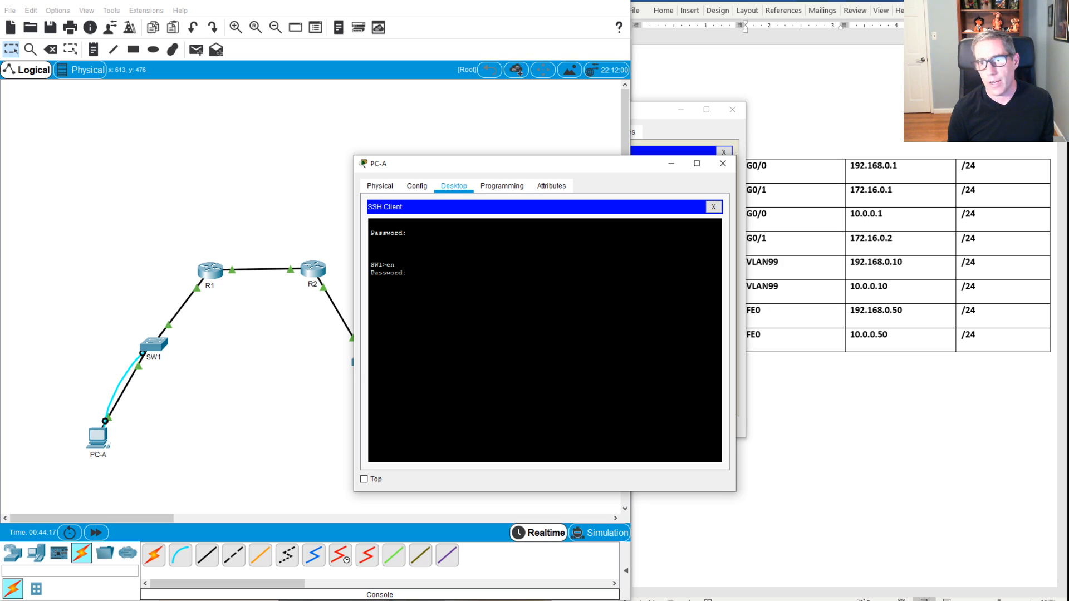
key("Return")
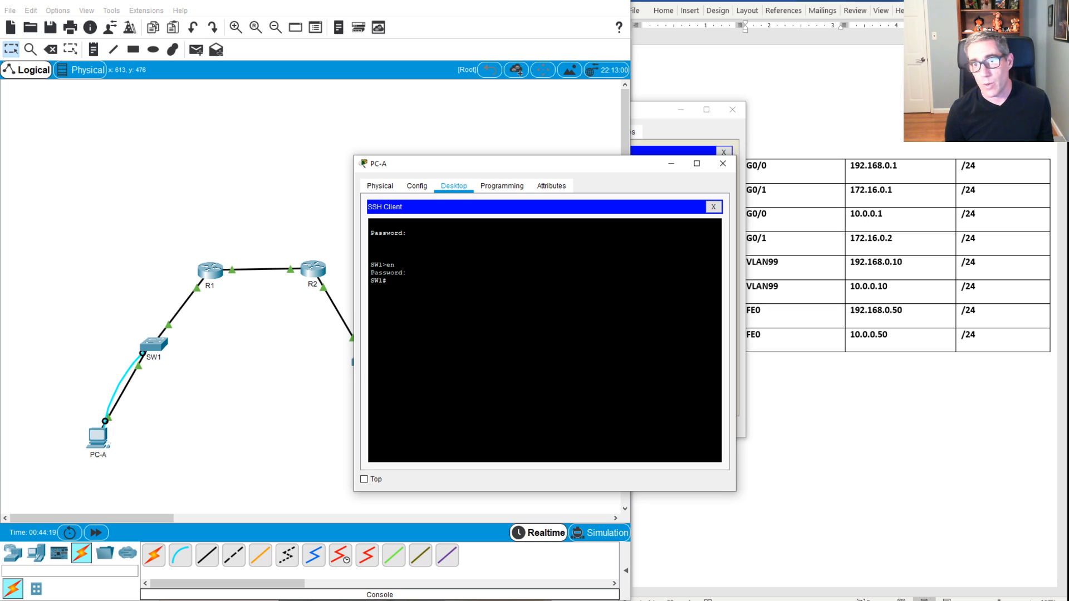
key("Return")
key("Return")
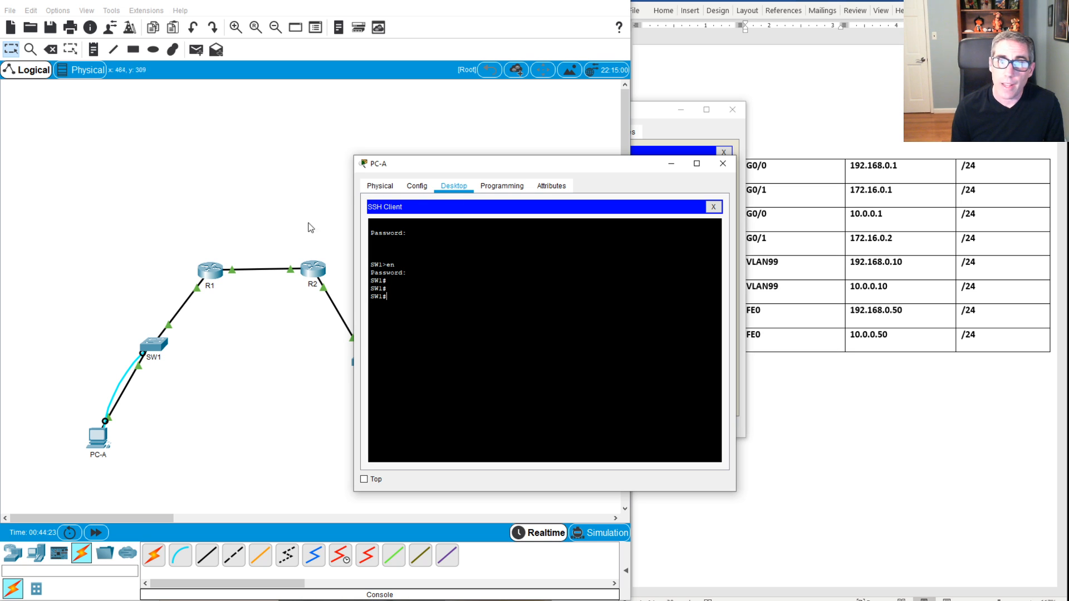
Step: Move PC-A's window lower and to the right to reveal SW2, PC-B and the address table
left_click_drag(409, 166, 571, 118)
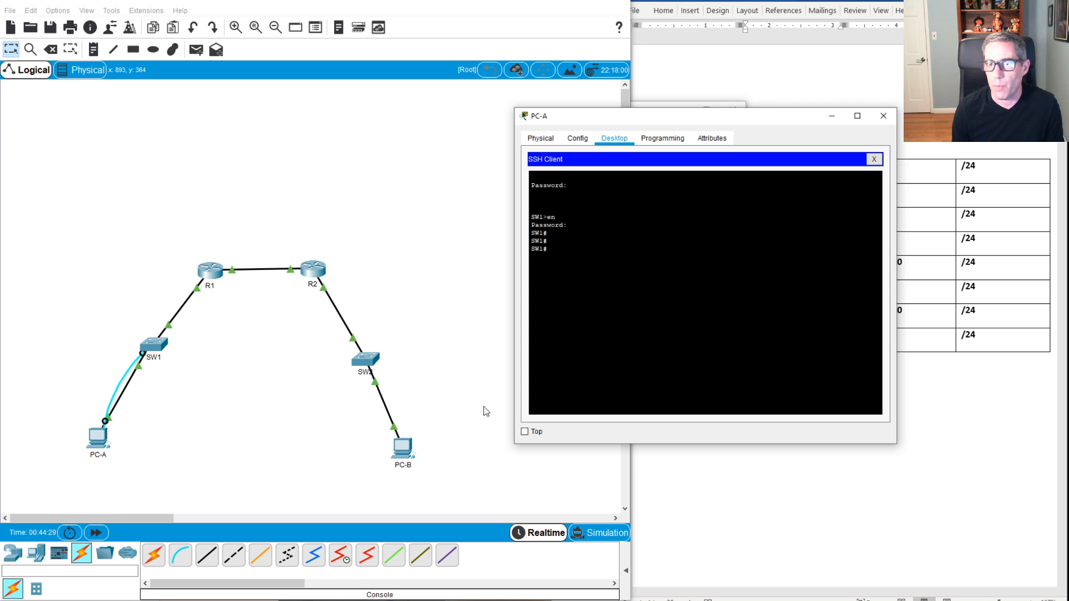
left_click_drag(641, 123, 498, 245)
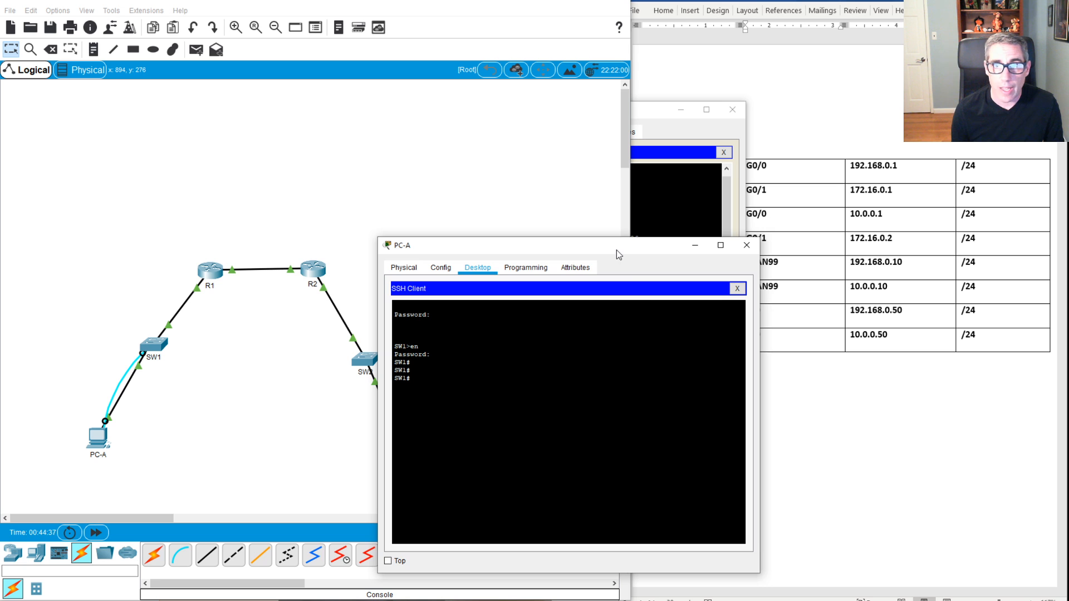
left_click_drag(617, 249, 662, 250)
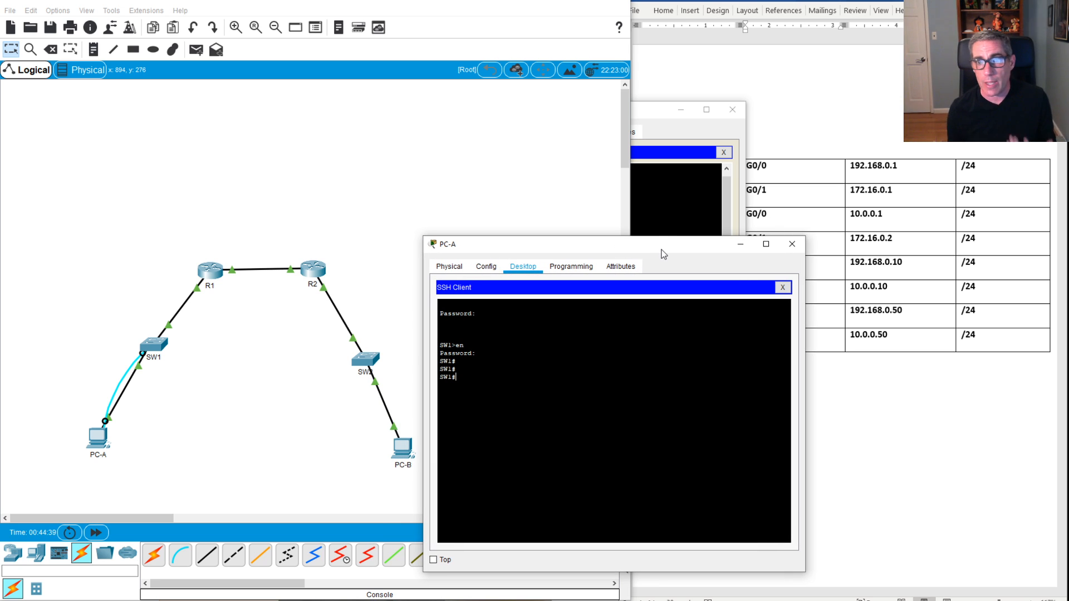